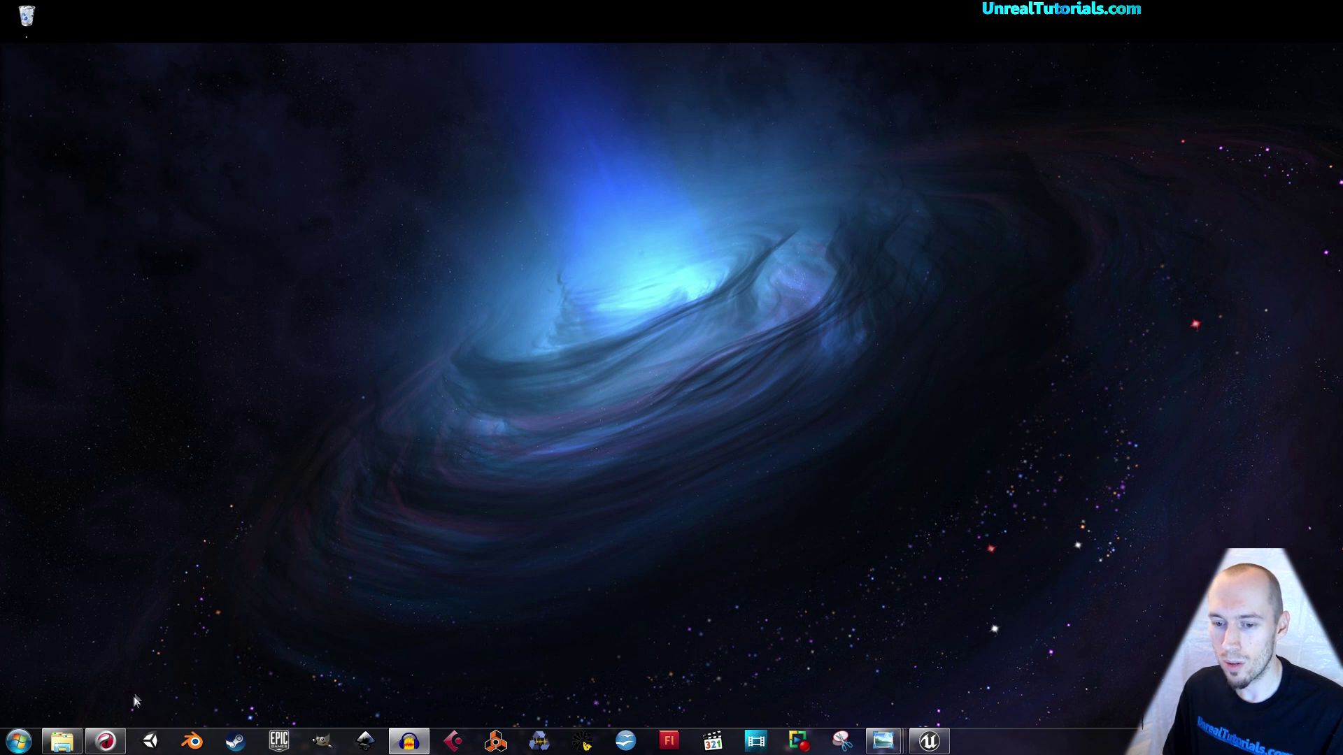
- Switch to the web browser and open the Textures page under Downloadable Content on UnrealTutorials.com
click(107, 741)
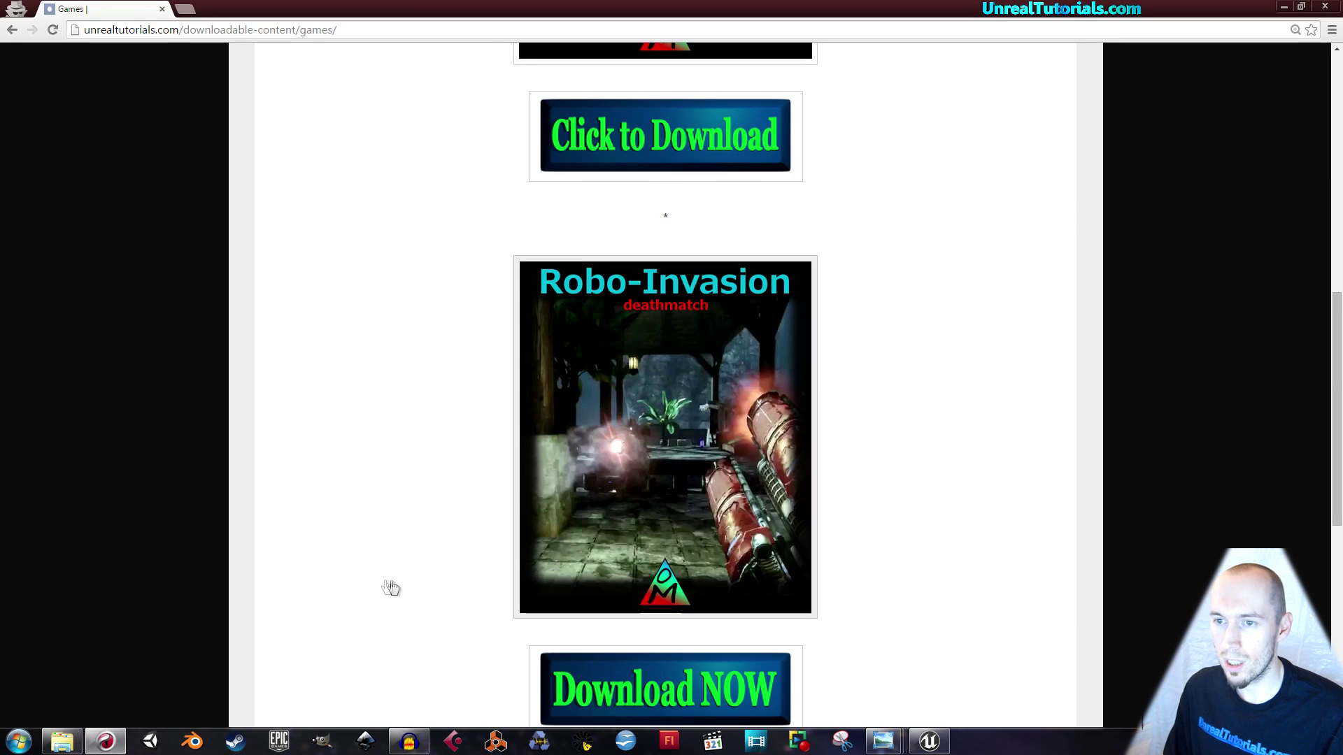
scroll(405, 594, up, 7)
scroll(407, 593, up, 2)
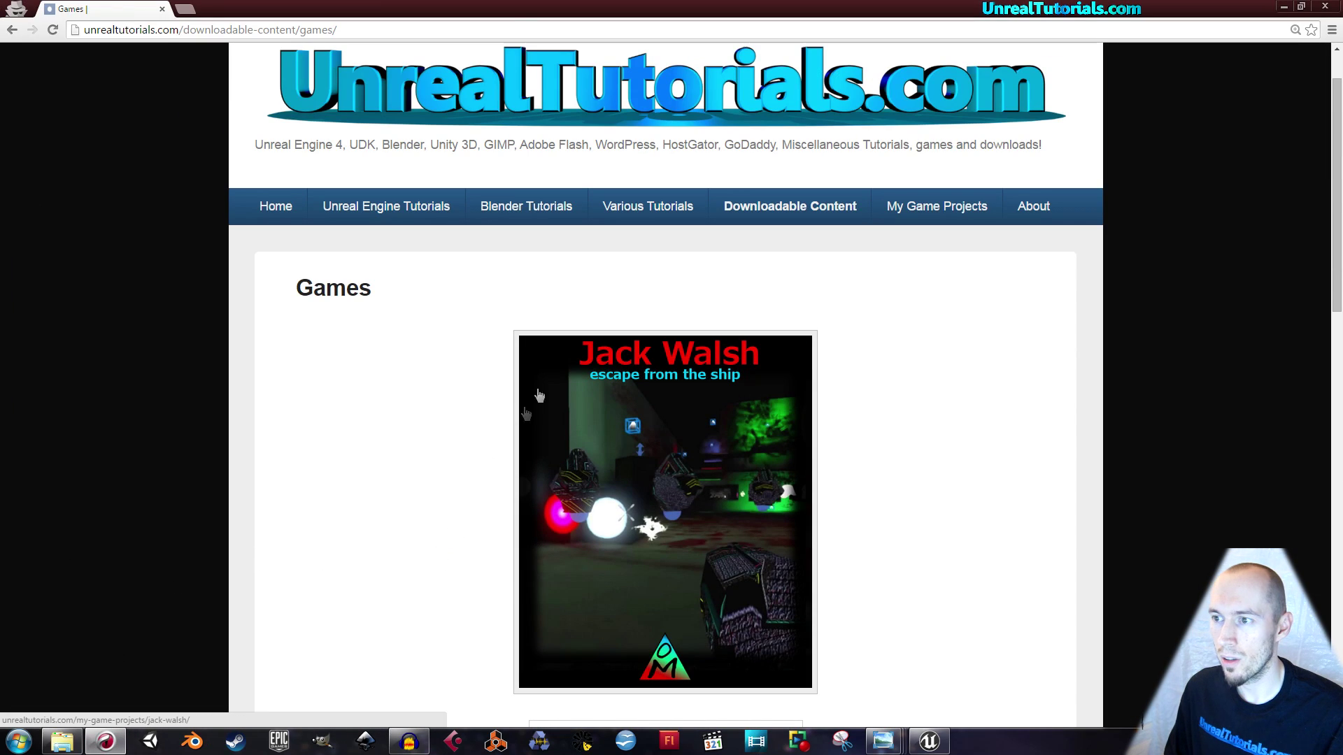
mouse_move(839, 202)
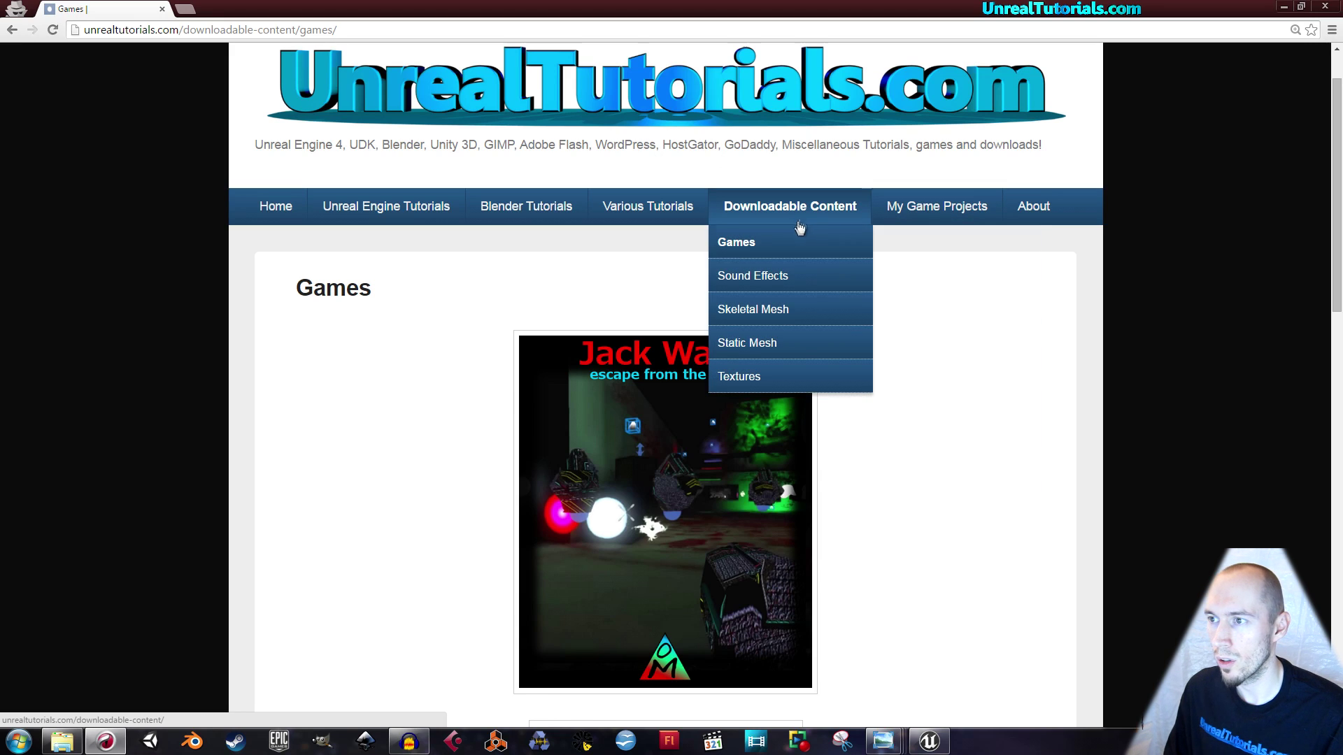
click(774, 371)
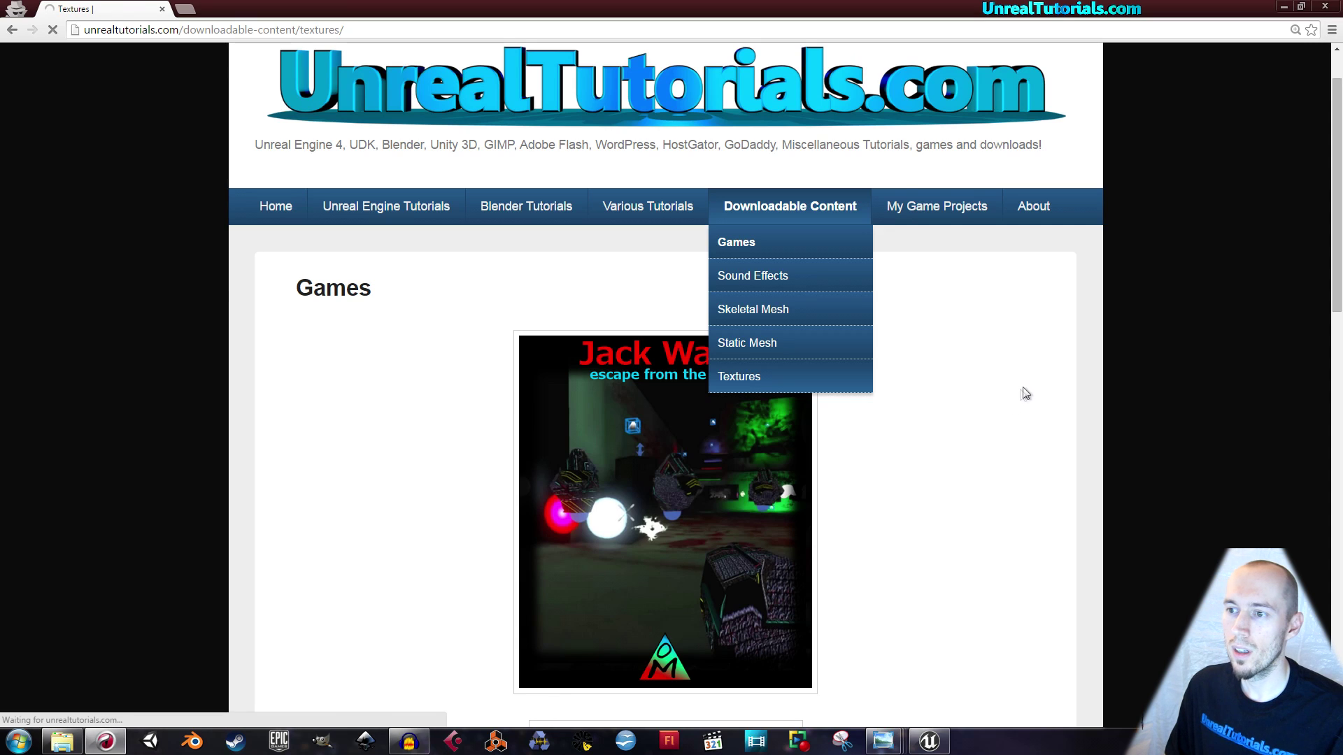
- Open the Note / Letter UMG element texture BSNote.png at full size in its own tab, view it and close the browser
scroll(1035, 347, down, 15)
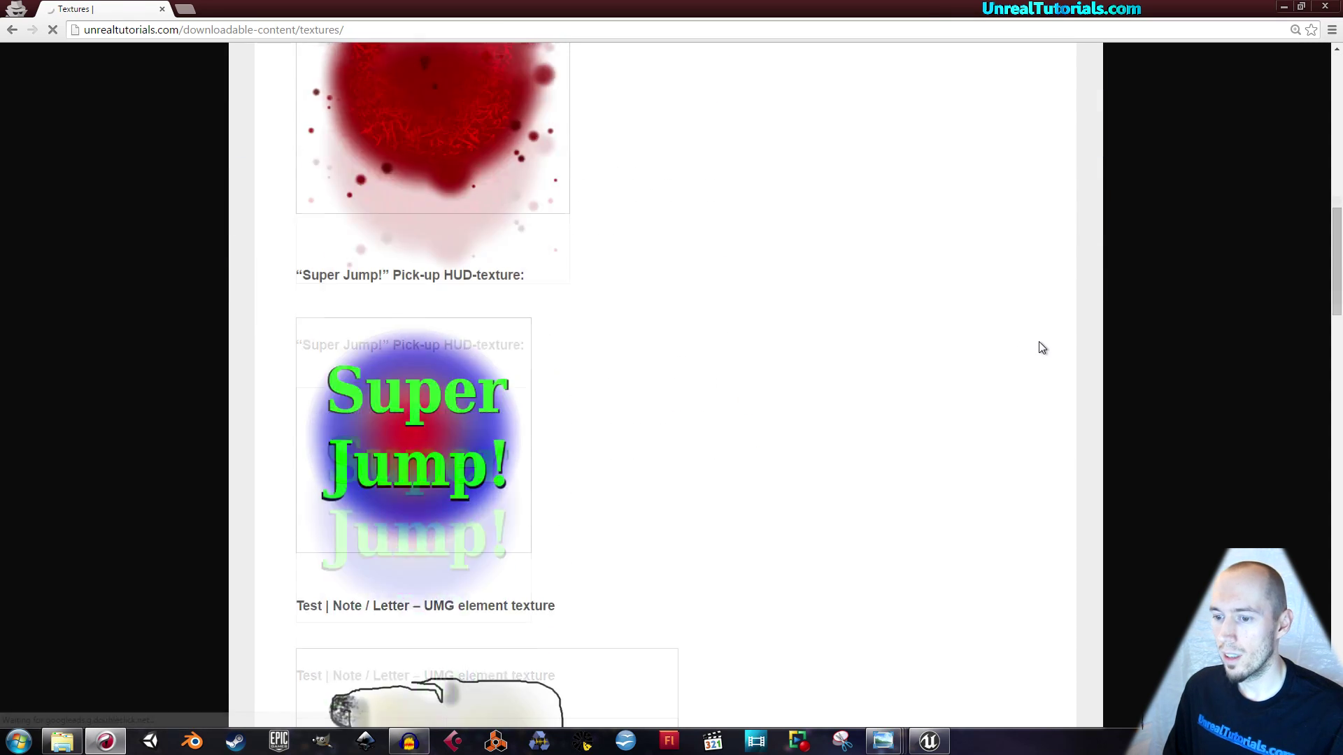
scroll(1041, 343, down, 2)
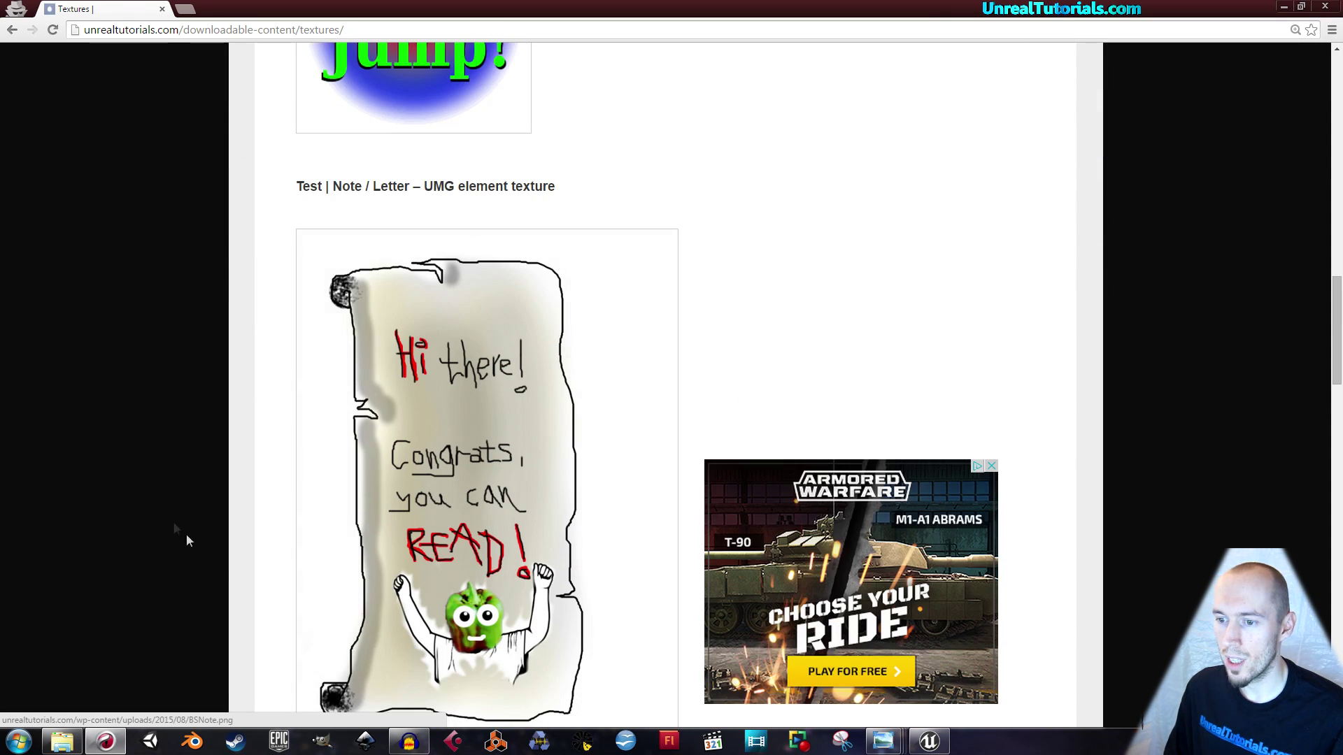
scroll(354, 326, down, 1)
right_click(511, 336)
click(264, 290)
click(445, 328)
scroll(462, 294, down, 2)
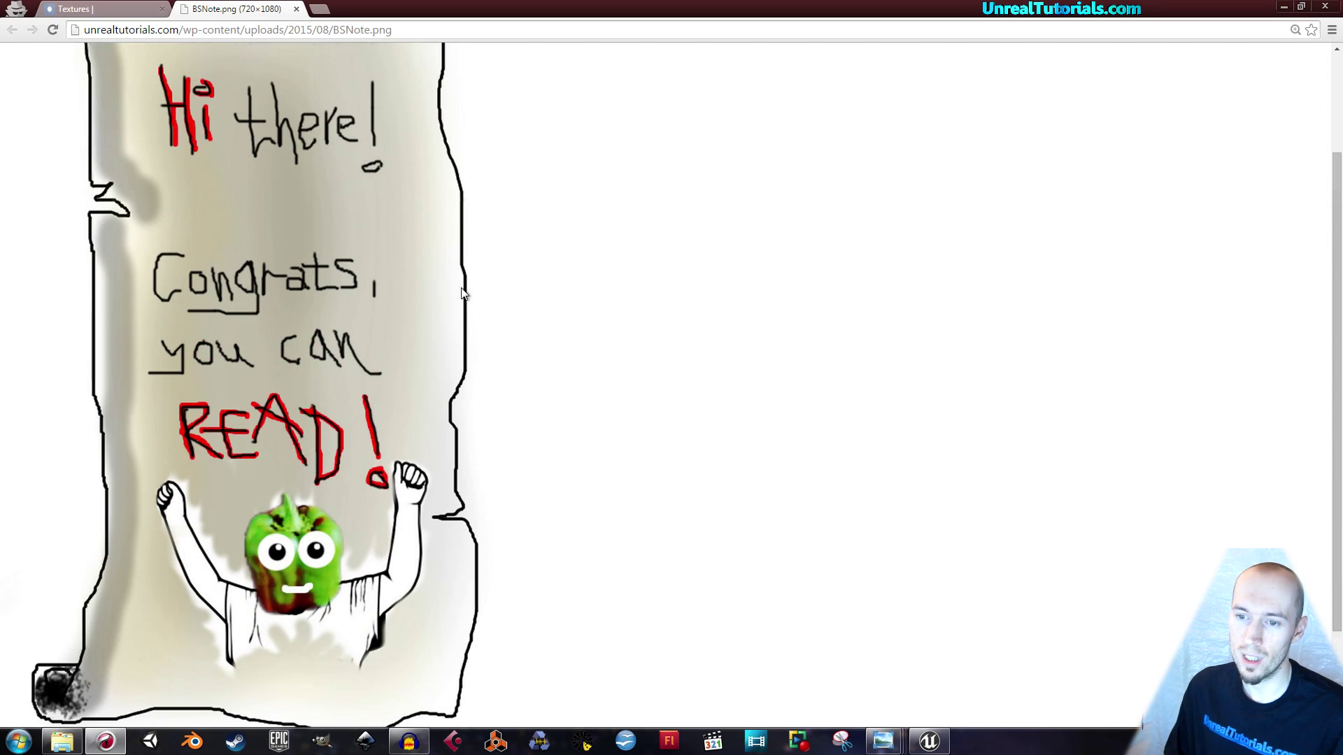
scroll(491, 285, up, 2)
ctrl+scroll(504, 288, down, 1)
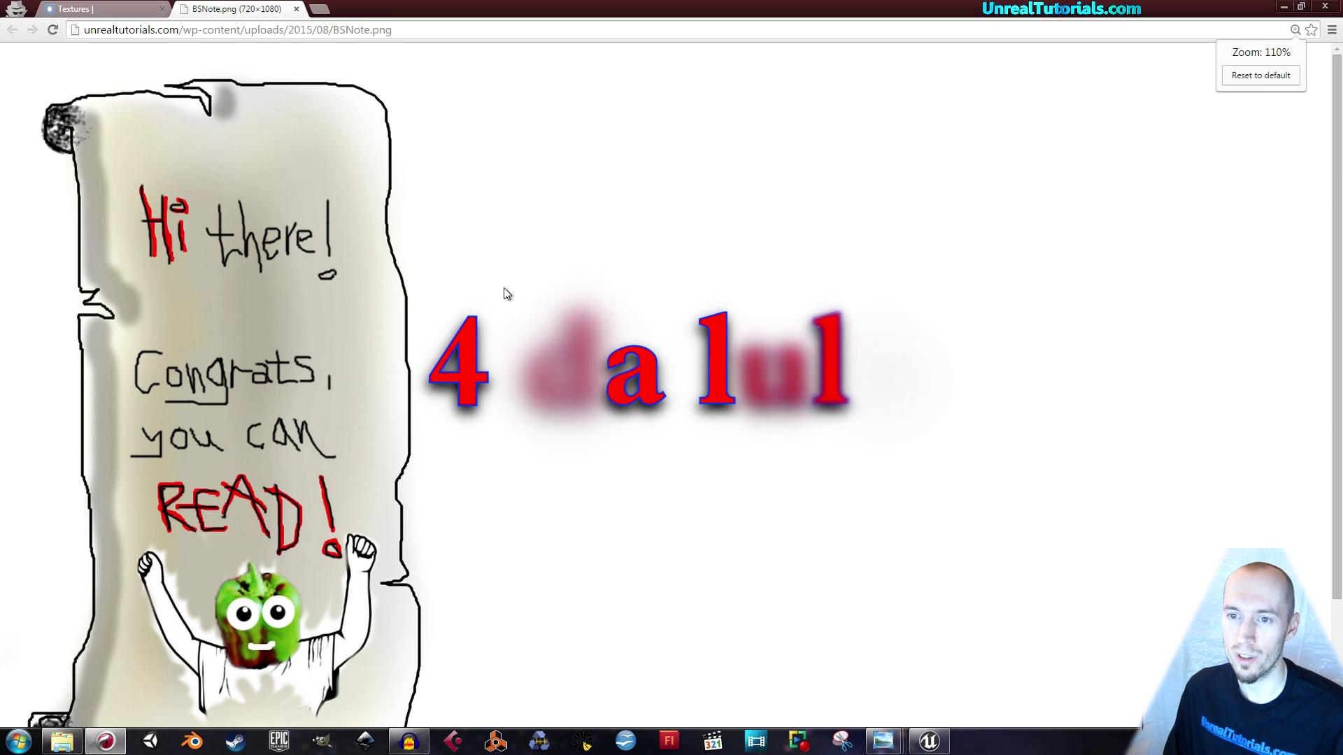
scroll(518, 297, down, 1)
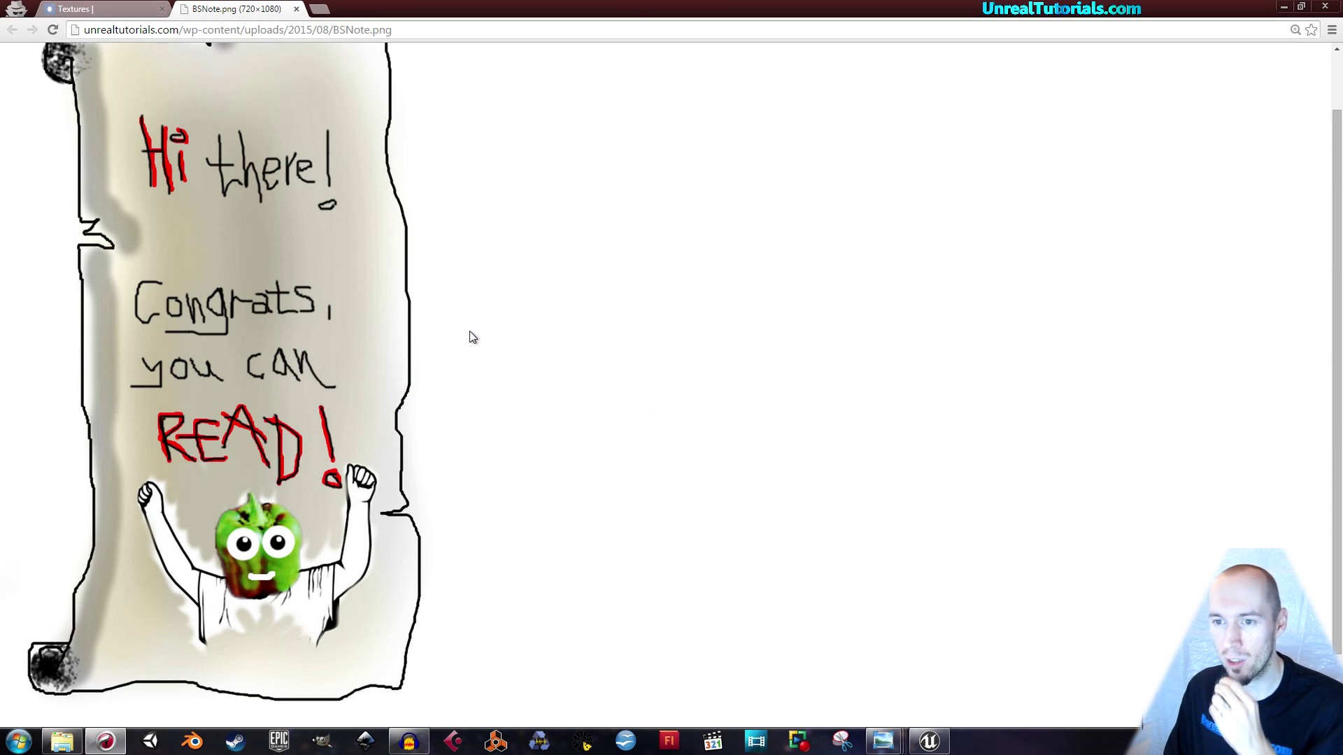
click(1317, 9)
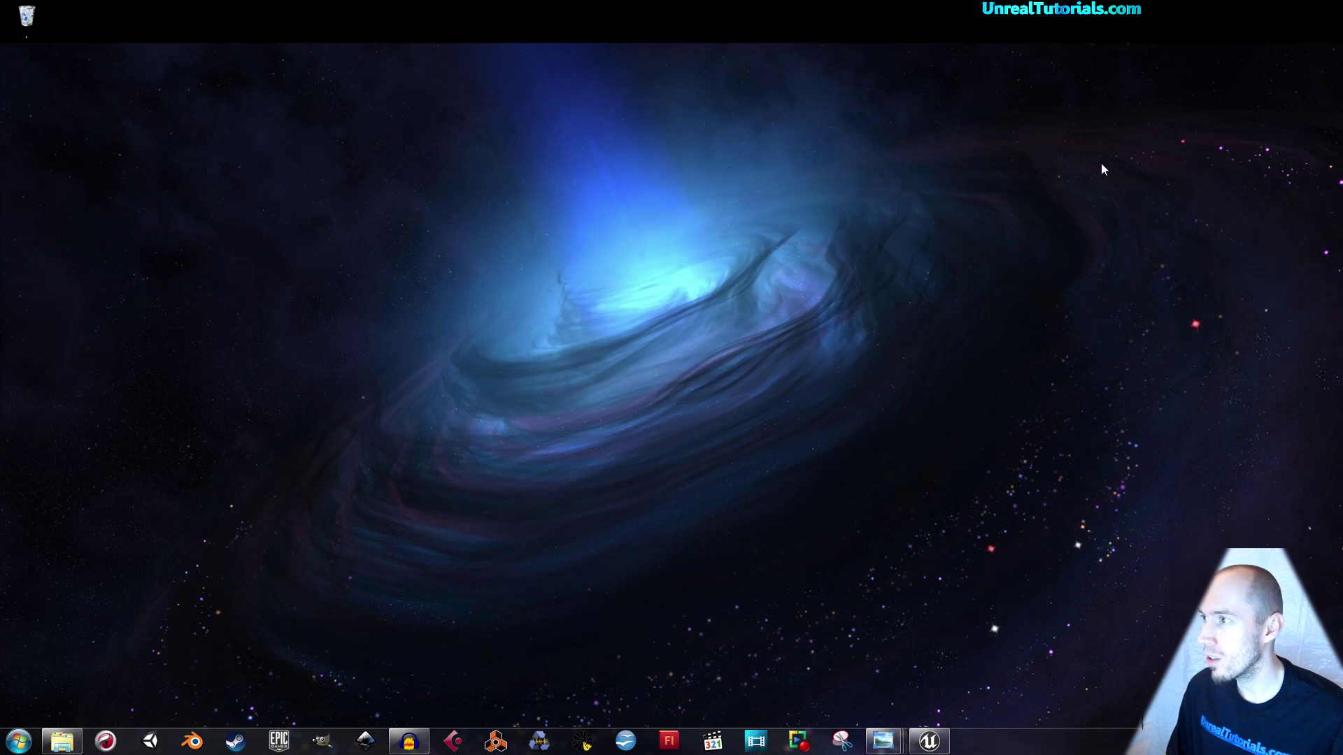
- Switch to the Unreal Editor and delete the First Person Template text from the arena floor
click(945, 744)
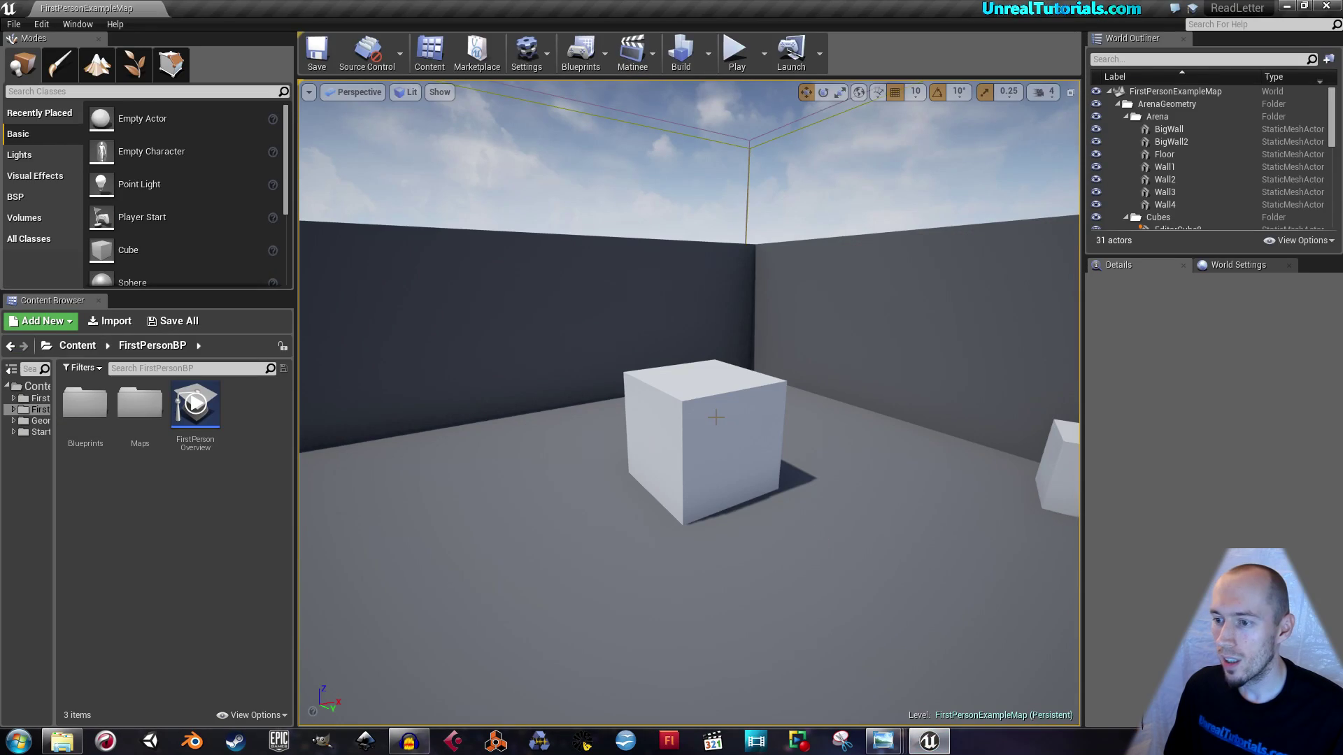
mouse_move(698, 401)
right_down()
mouse_move(979, 433)
mouse_move(1035, 420)
mouse_move(825, 426)
mouse_move(769, 402)
mouse_move(693, 401)
right_up()
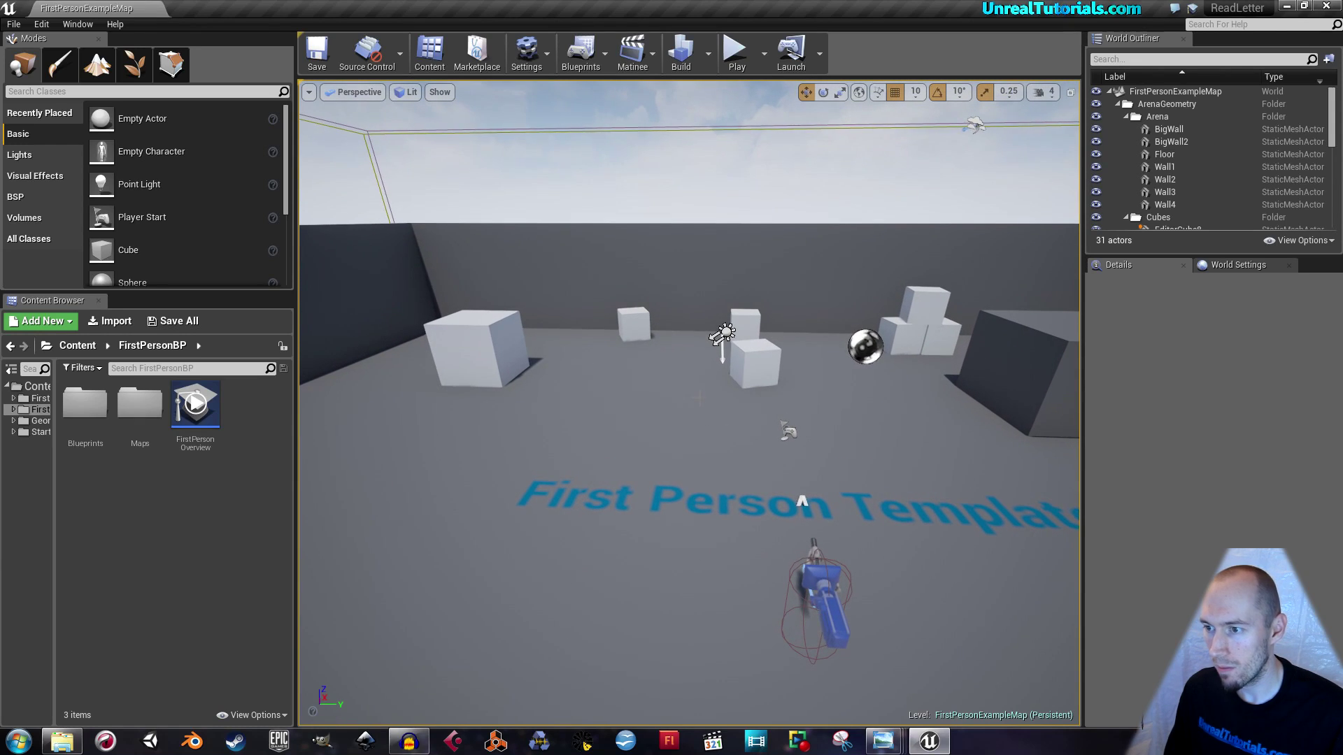
mouse_move(624, 377)
right_down()
mouse_move(671, 377)
mouse_move(619, 381)
mouse_move(630, 399)
right_up()
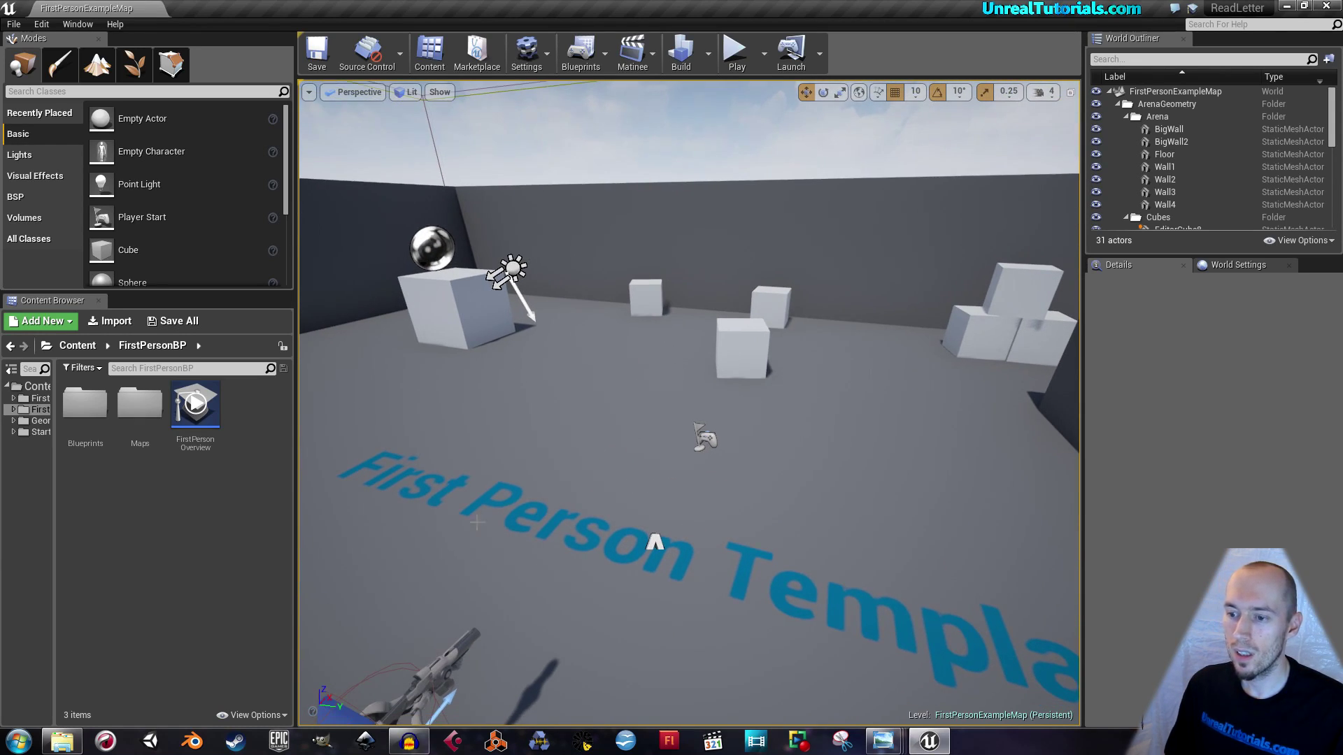
click(655, 543)
key(Delete)
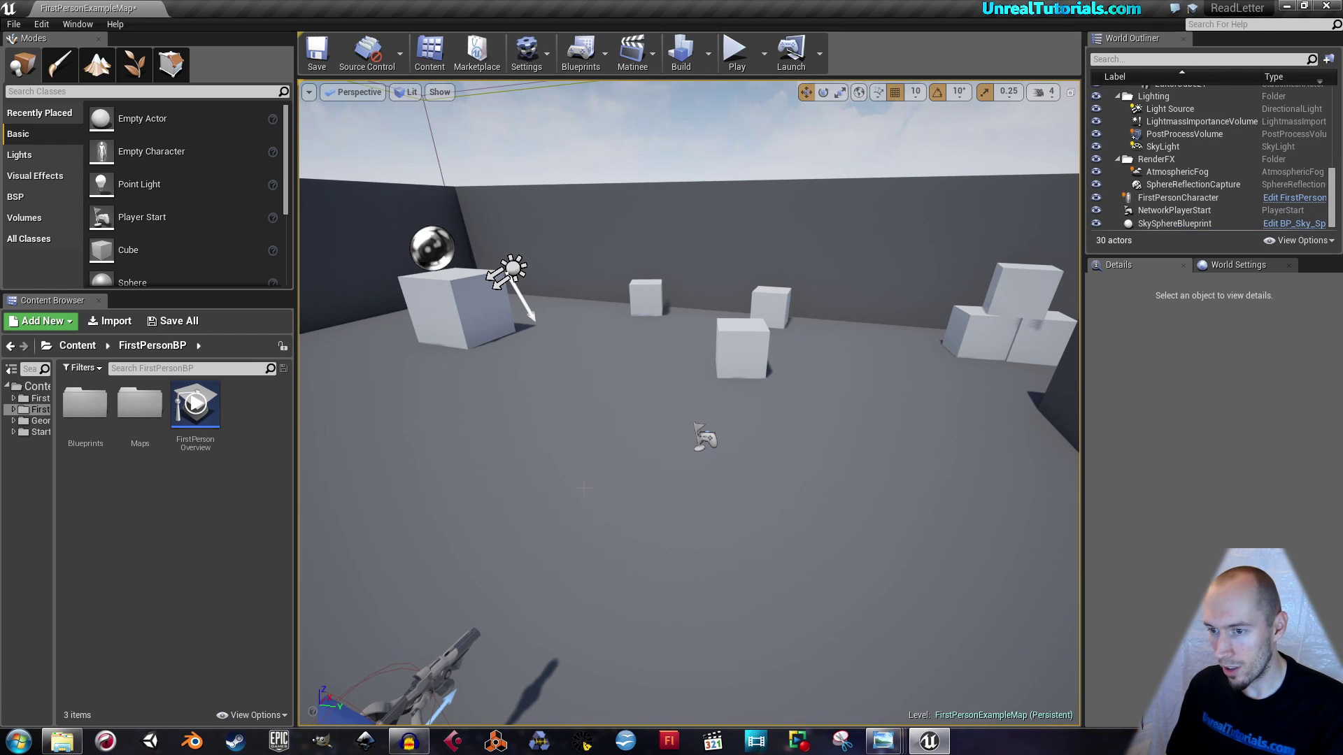
- Widen the folder tree and create a folder named ReadLetter directly under Content
right_drag(771, 422, 773, 420)
drag(56, 497, 143, 458)
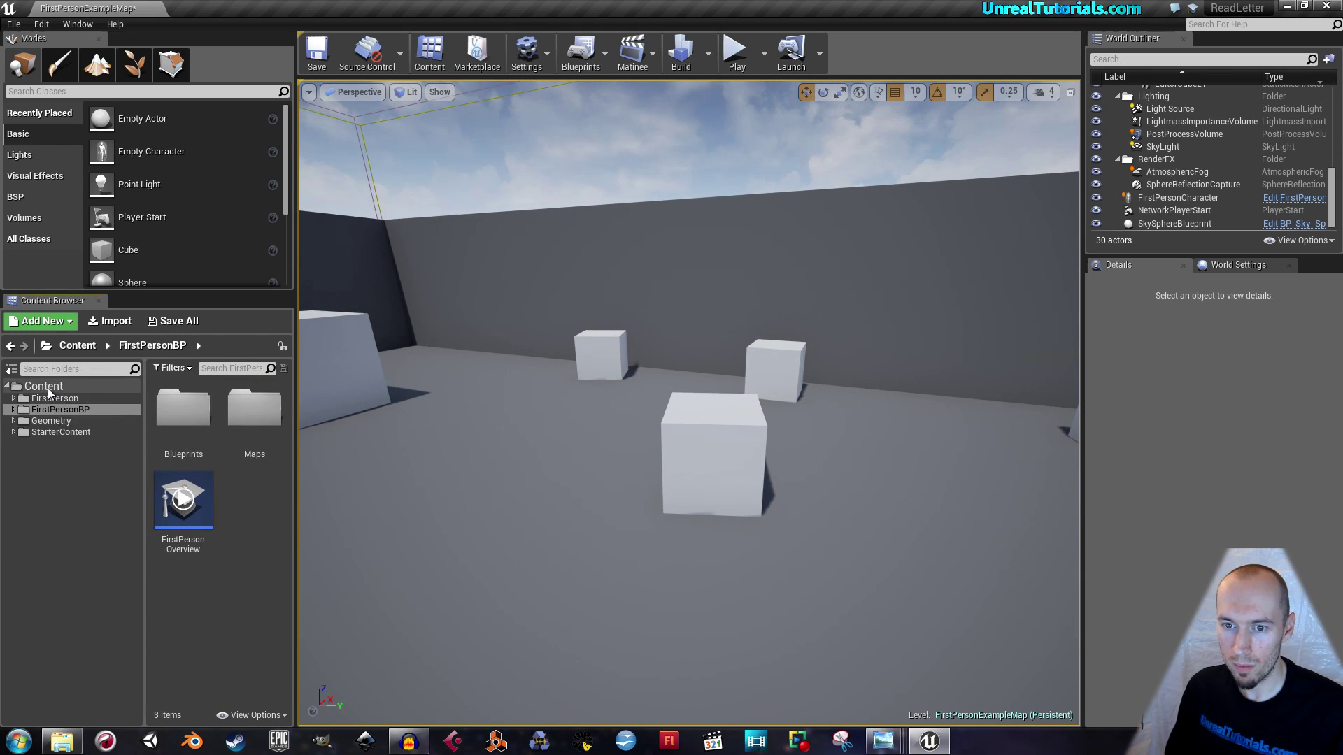
click(45, 387)
right_click(49, 390)
click(94, 393)
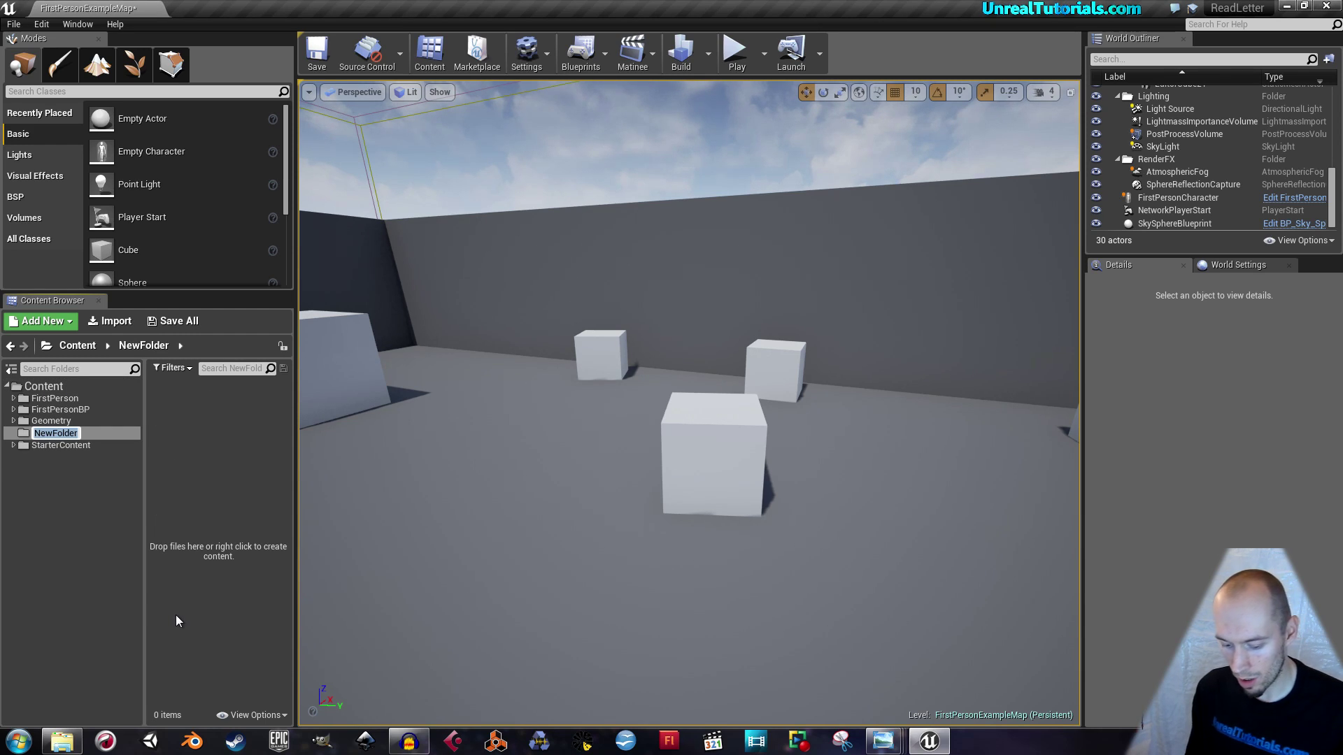
text(ReadLetter)
key(Return)
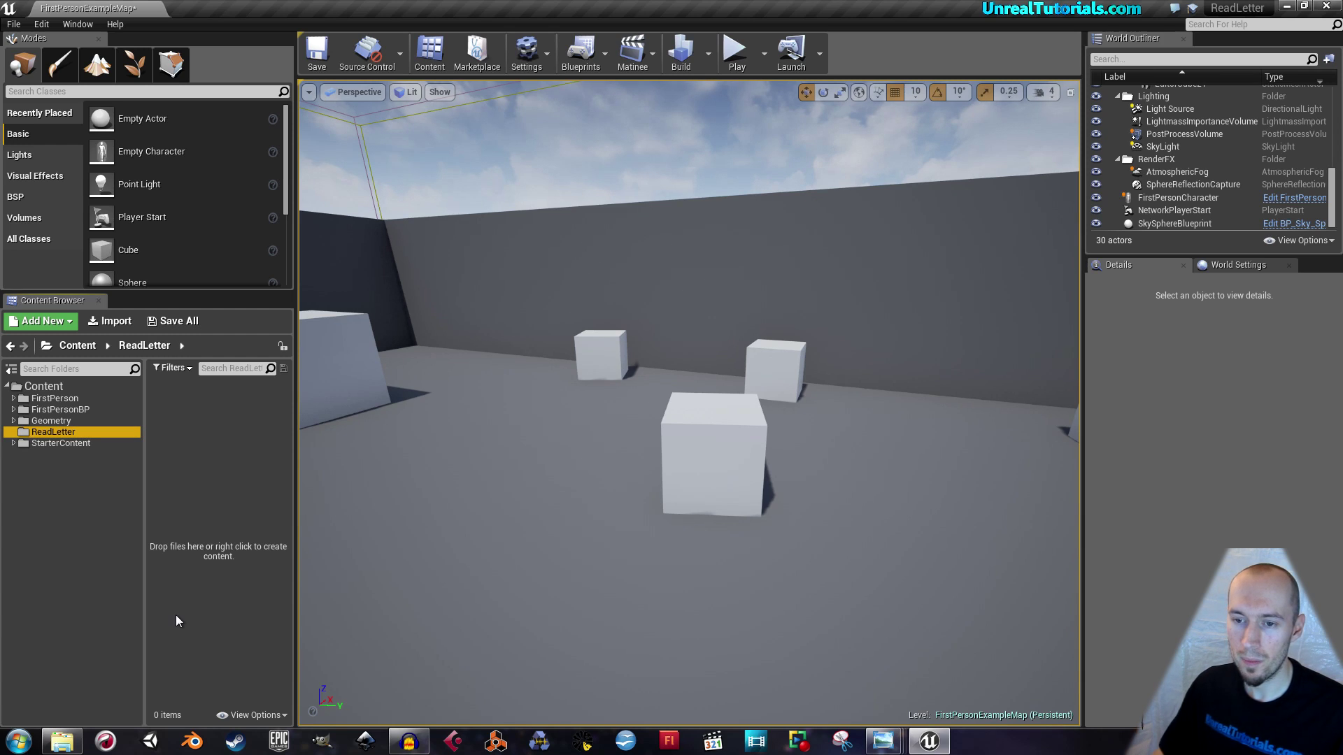
- Move the nearest large white cube along the floor toward the player start, to about X 581, Y 43
right_drag(598, 483, 570, 460)
key(s)
key(w)
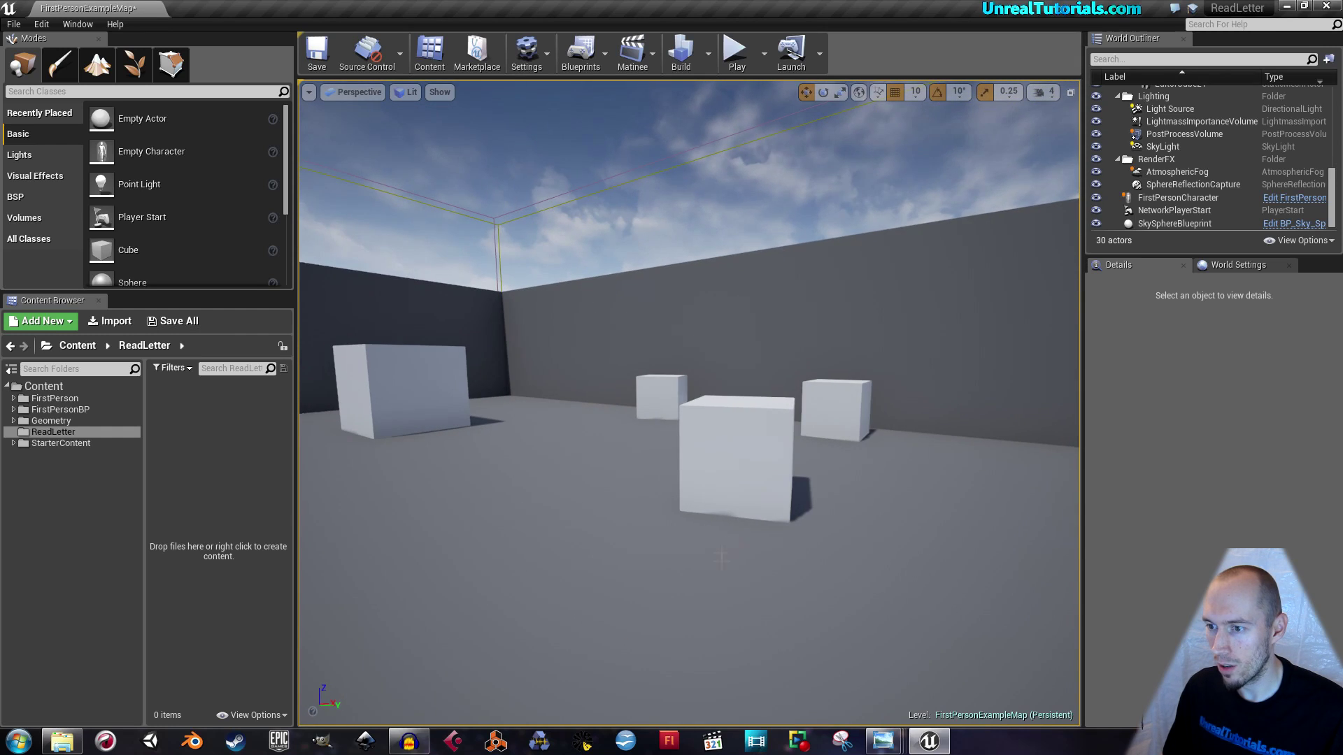
click(737, 437)
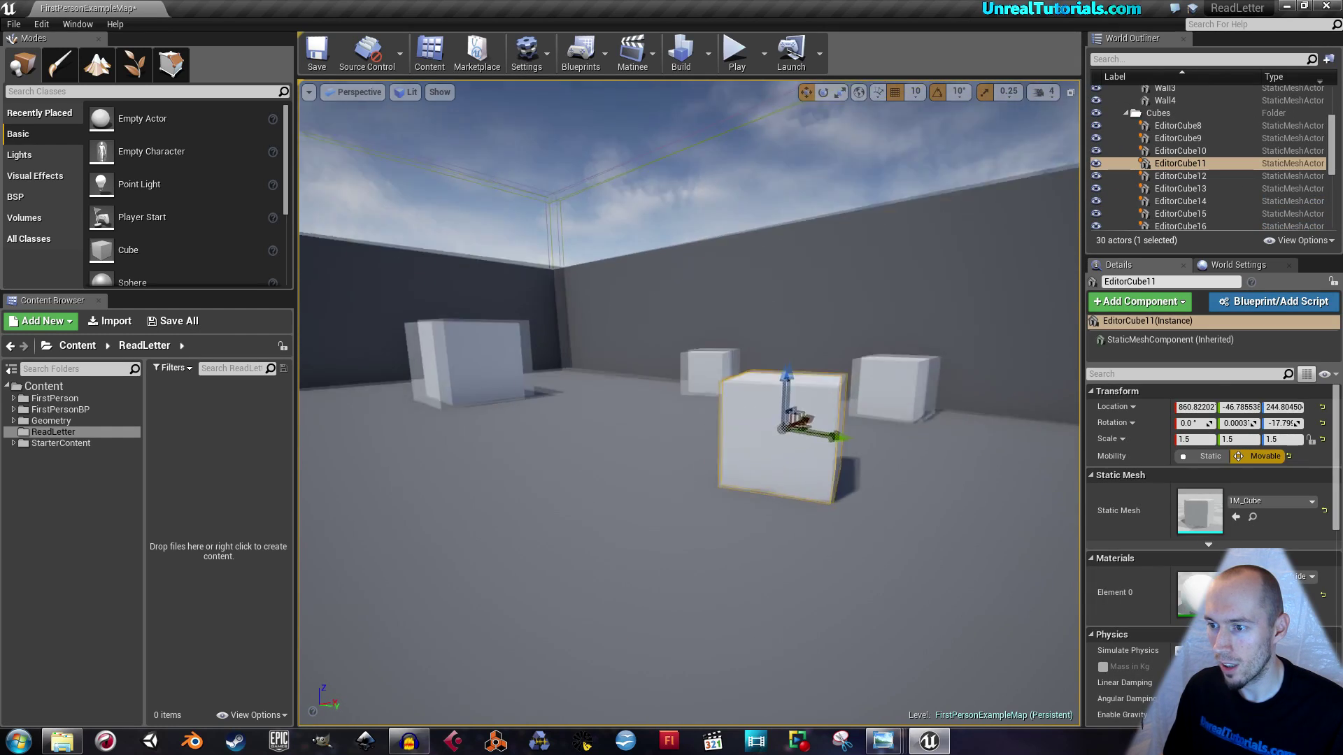
key(f)
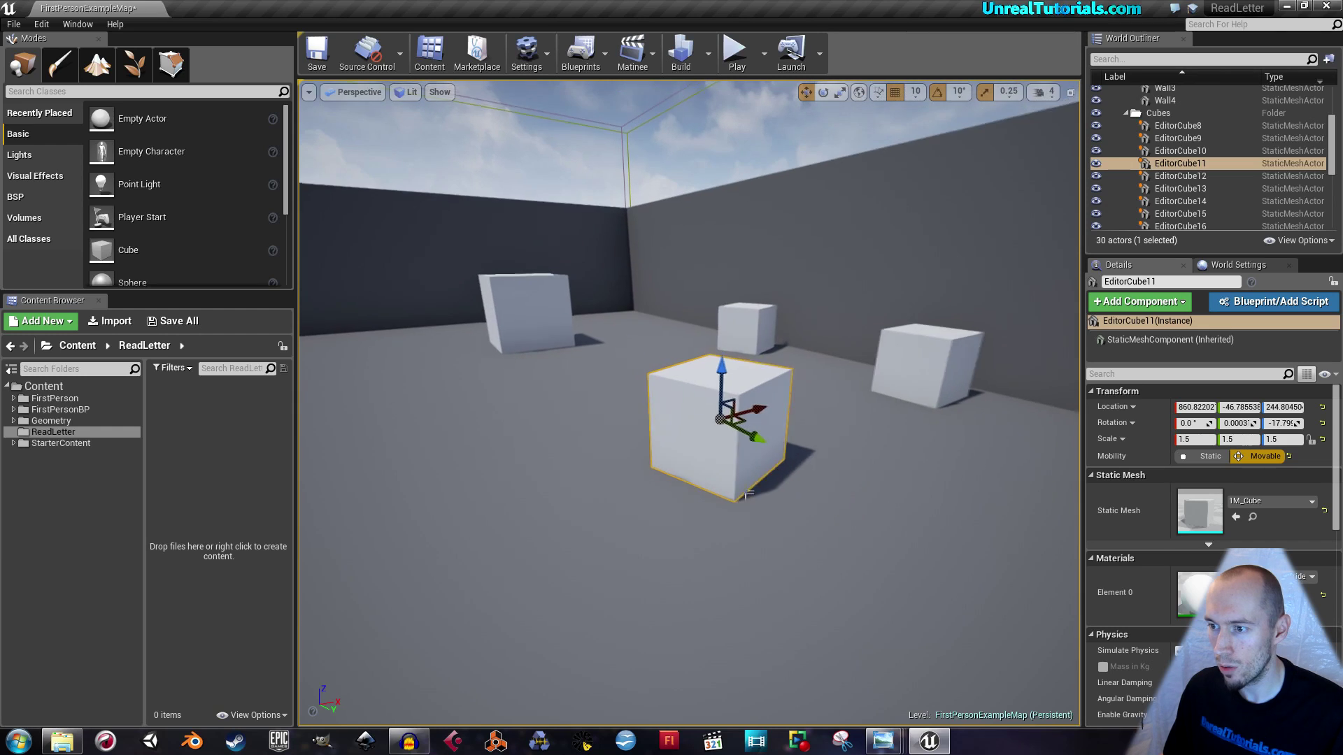
drag(738, 421, 519, 553)
- Rotate the moved cube about the vertical axis to about -7.8° and scale down its height into a low block
key(e)
key(f)
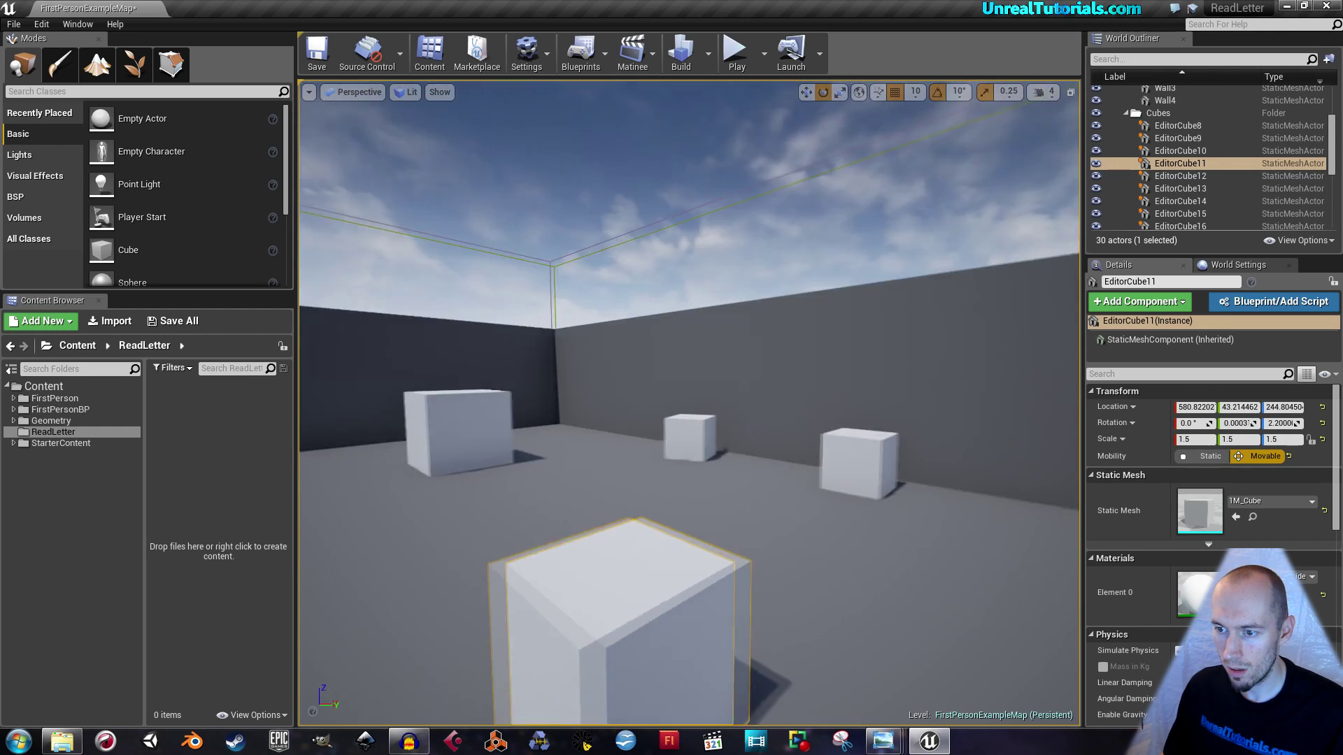
right_drag(659, 500, 672, 411)
key(r)
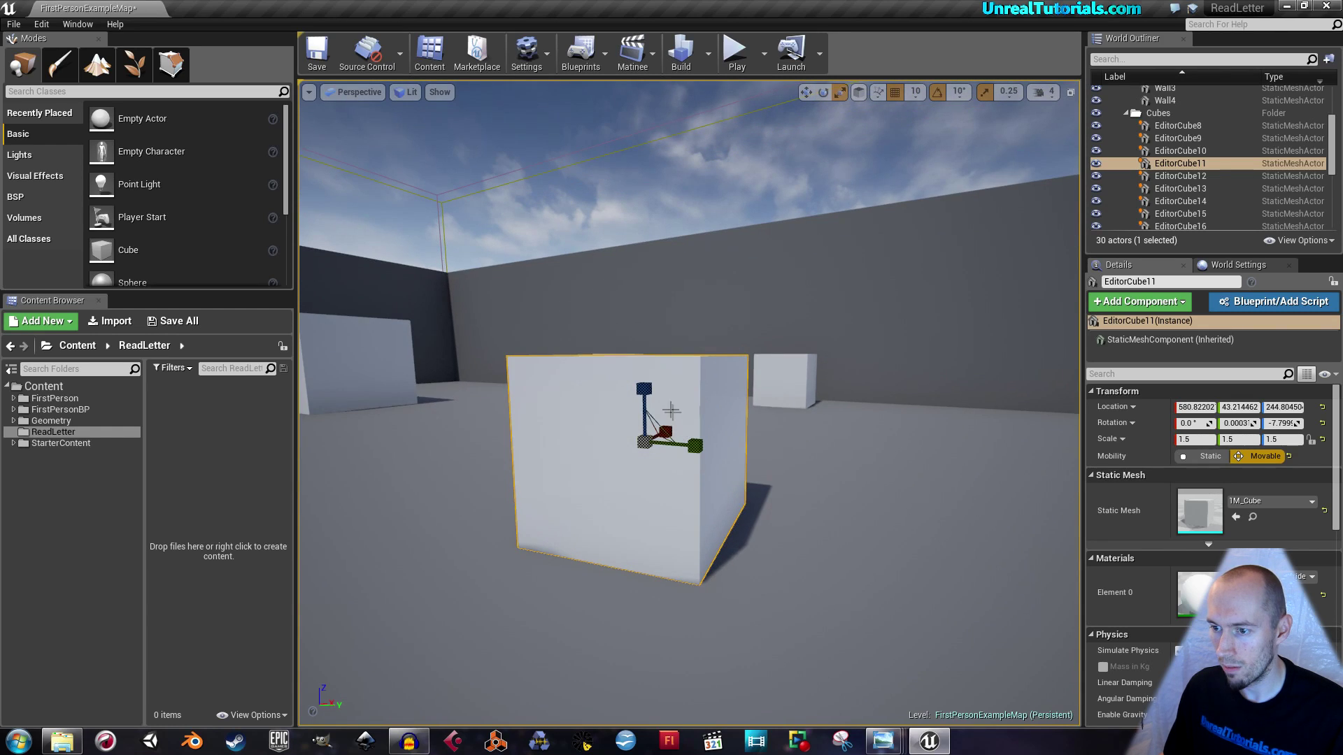
drag(640, 396, 641, 448)
key(w)
- Play-test the level by walking up to the low block, then stop the session
right_drag(641, 448, 554, 441)
key(s)
key(w)
key(d)
right_click(555, 441)
click(737, 53)
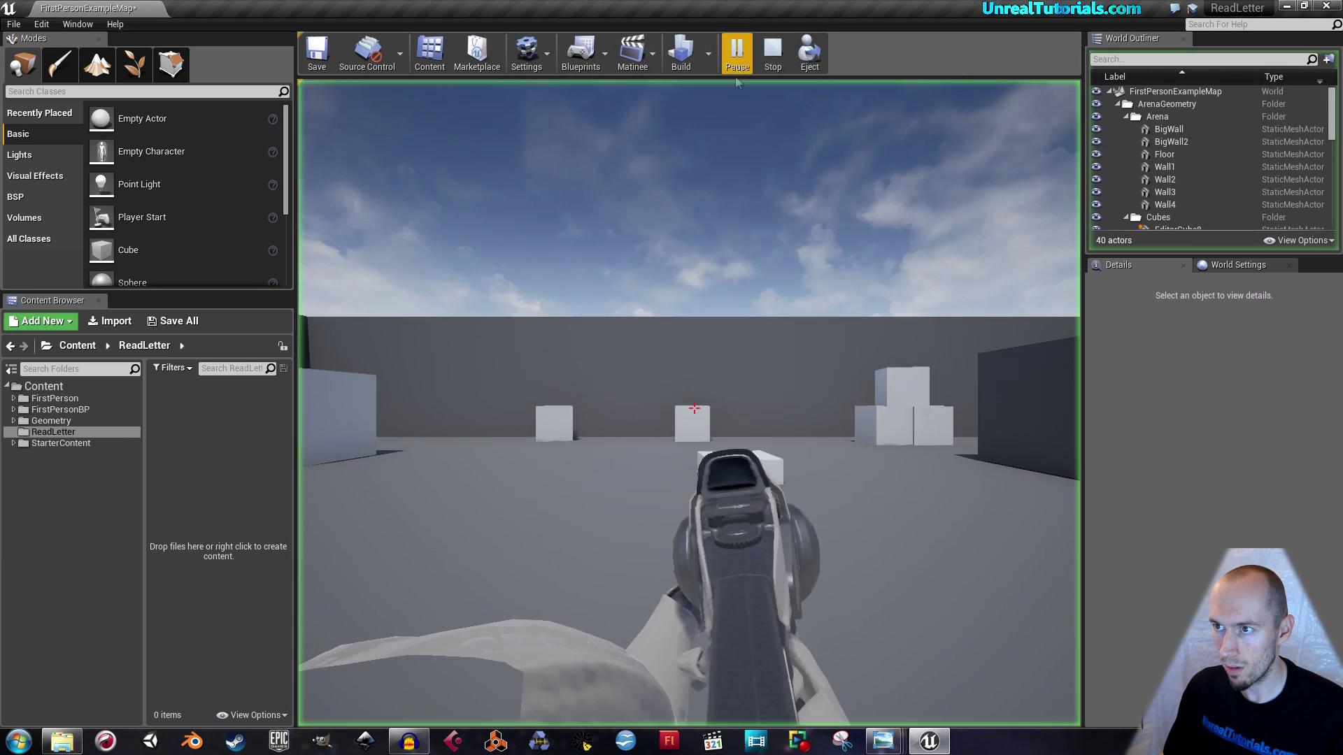
key(w)
key(w)
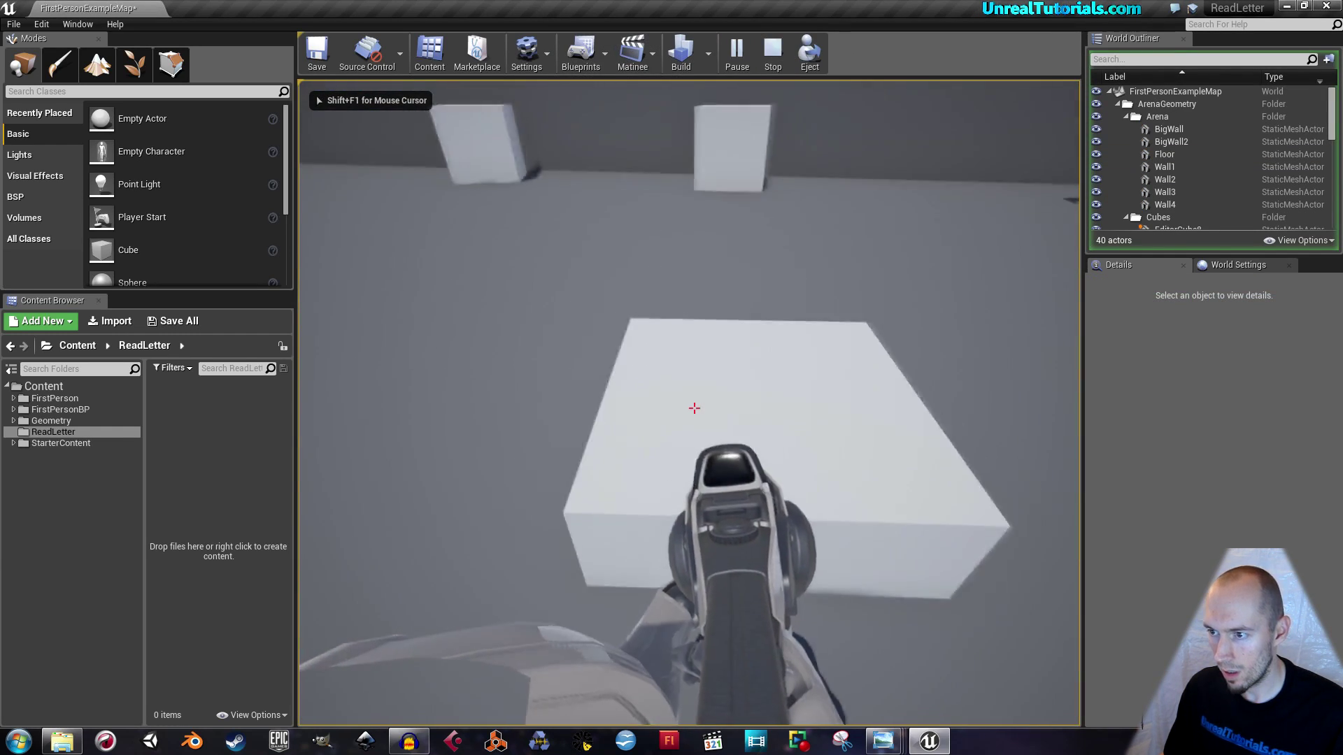
key(s)
key(Escape)
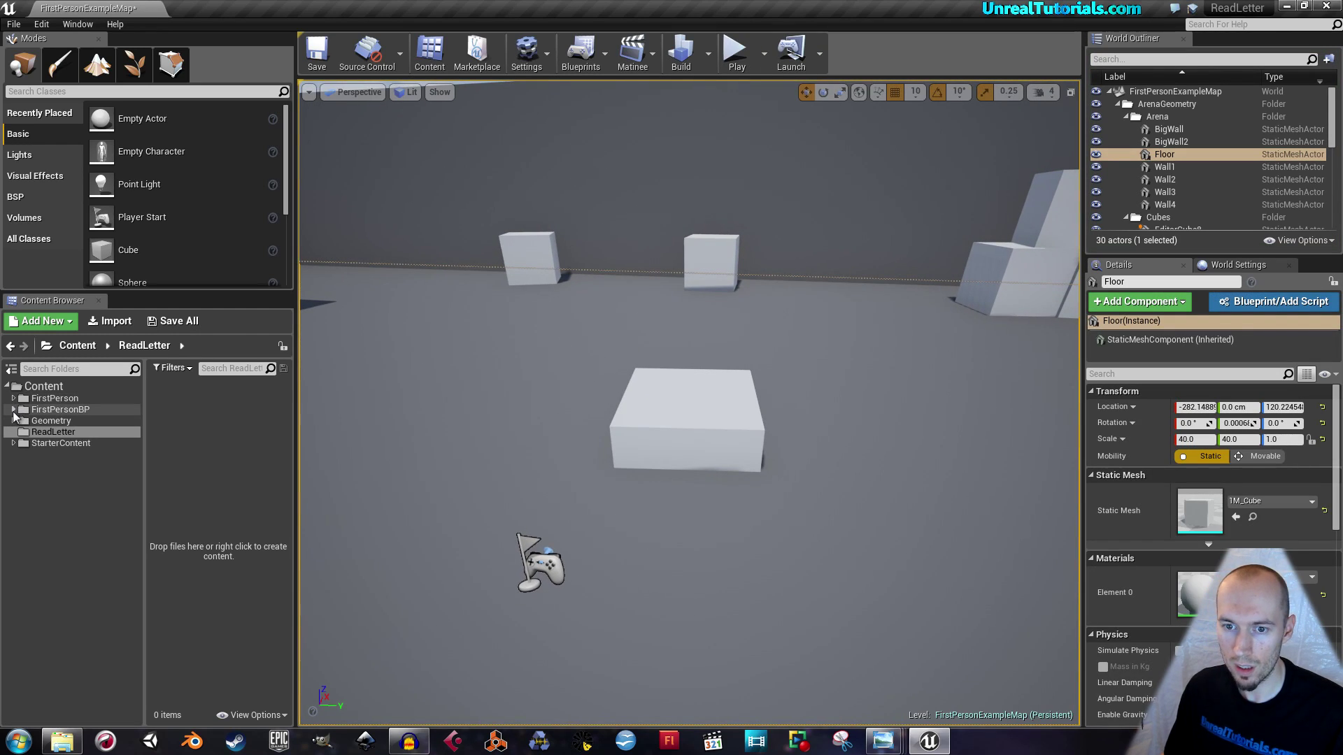
- Apply the StarterContent material M_CobbleStone_Rough to the low block and save the level
click(13, 444)
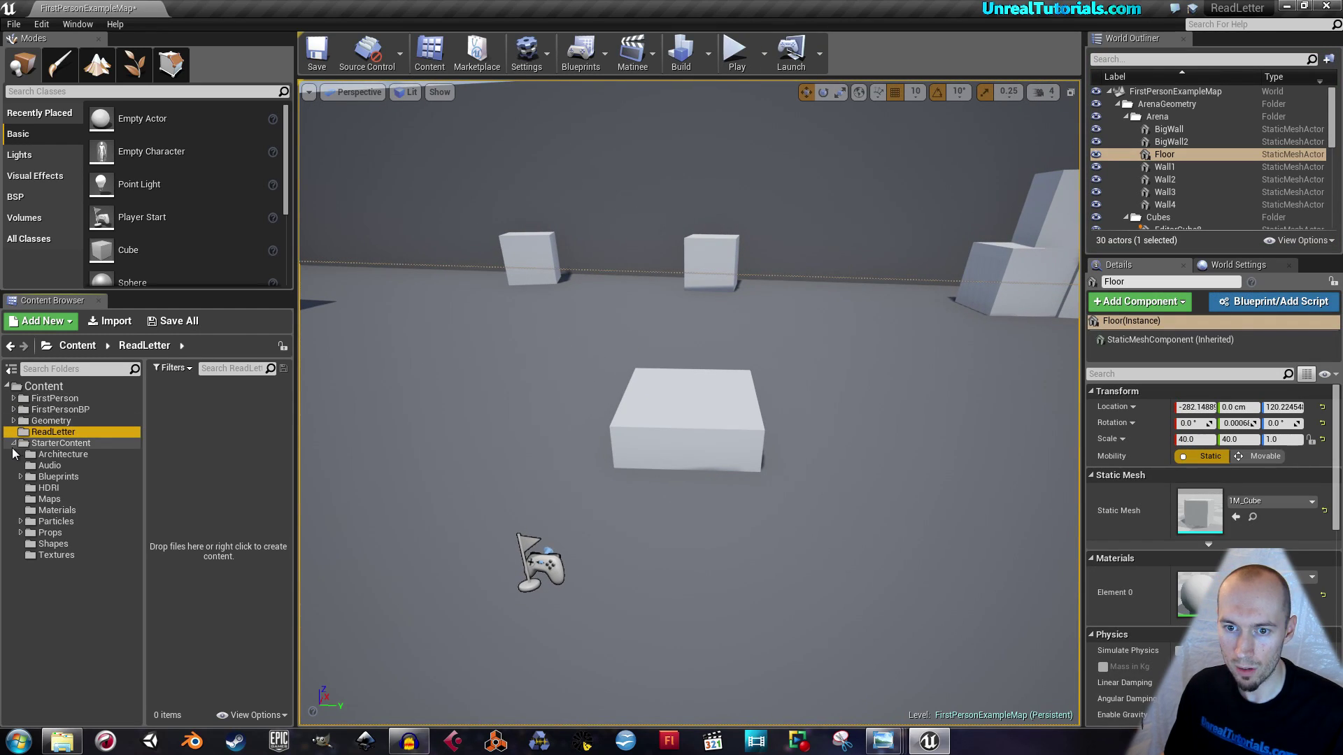
click(57, 510)
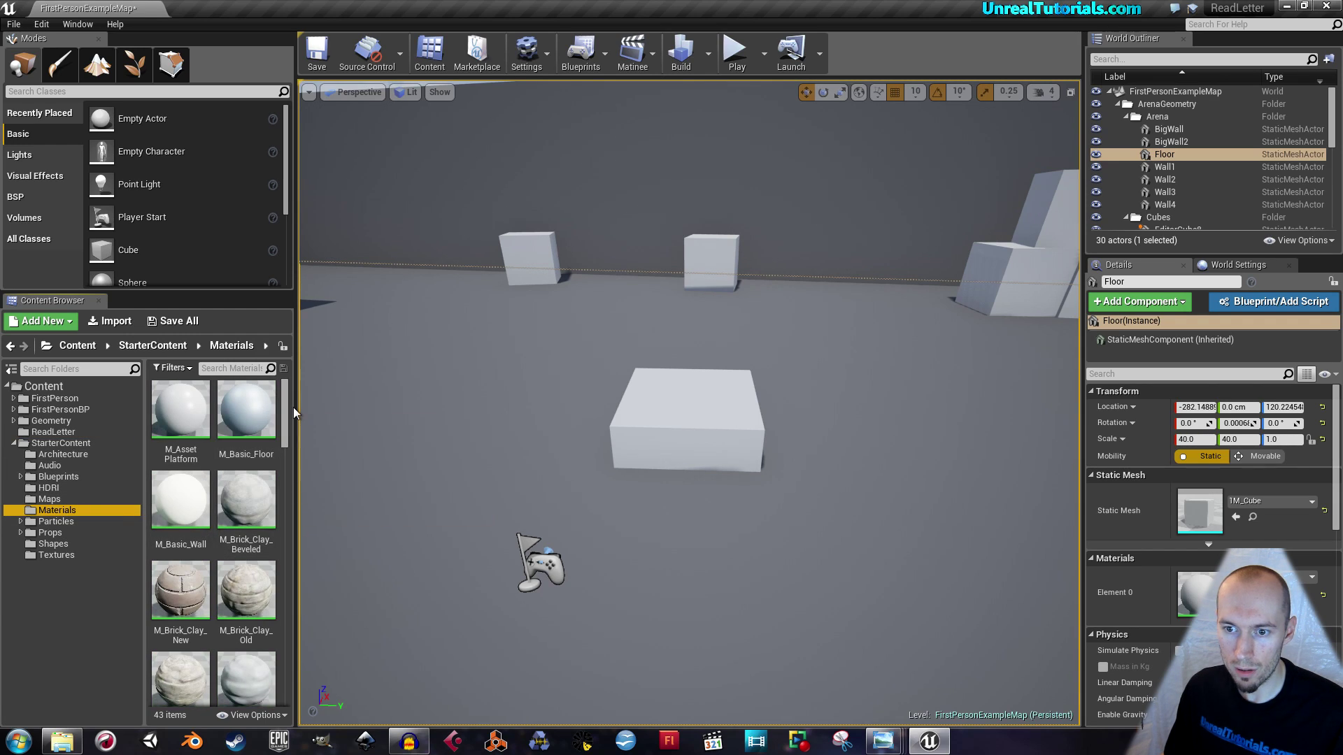
drag(290, 408, 286, 452)
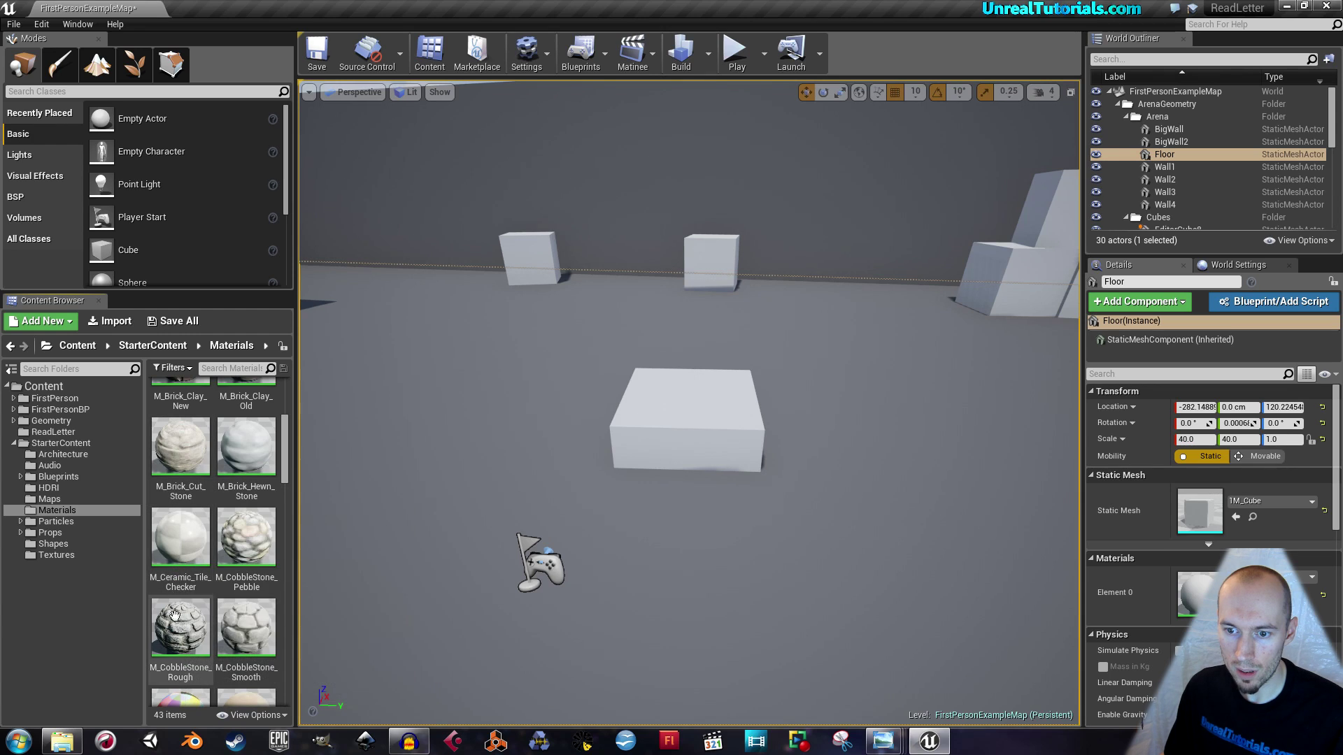
drag(175, 614, 689, 428)
right_drag(689, 428, 689, 428)
key(s)
click(317, 53)
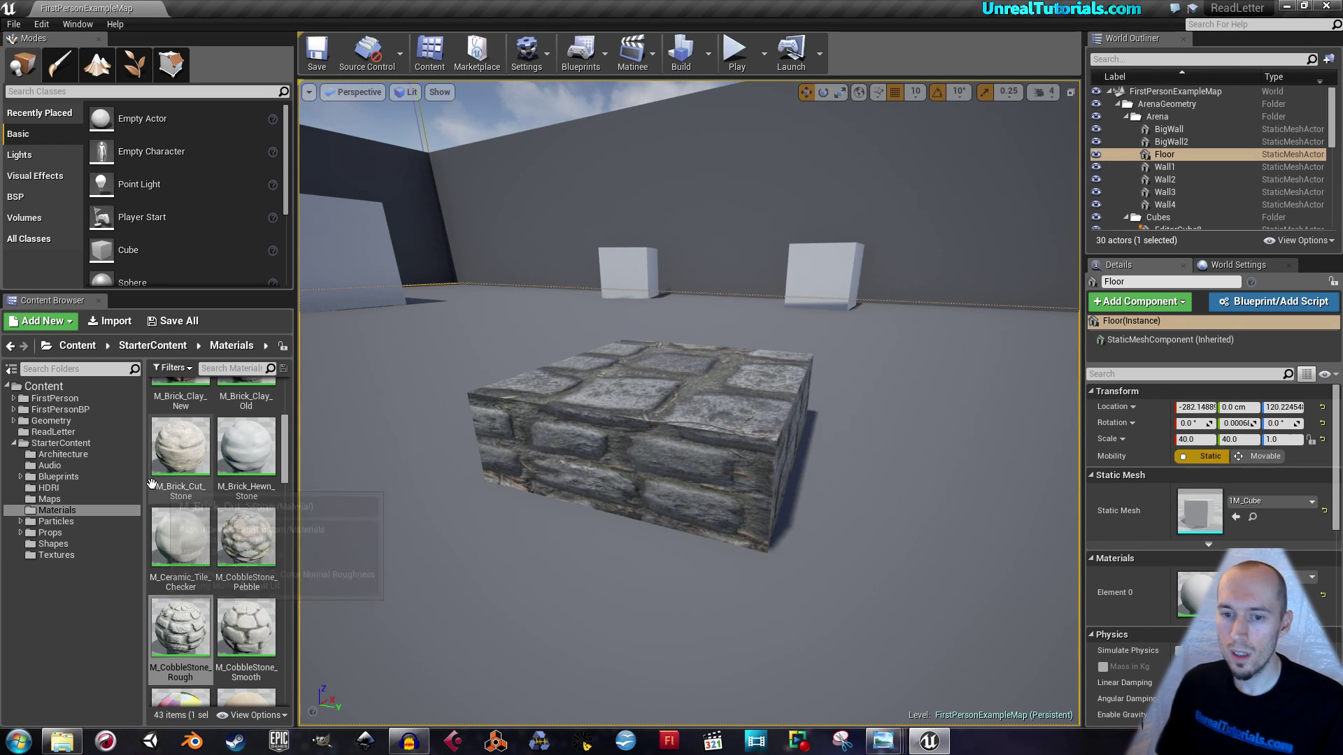
- Collapse the StarterContent folder and place an additive BSP Box brush on the floor beside the cobblestone block
click(14, 444)
mouse_move(490, 434)
right_down()
mouse_move(432, 429)
mouse_move(481, 423)
right_up()
key(s)
key(w)
key(a)
key(s)
right_drag(556, 365, 537, 365)
key(w)
right_drag(589, 417, 609, 381)
key(s)
key(a)
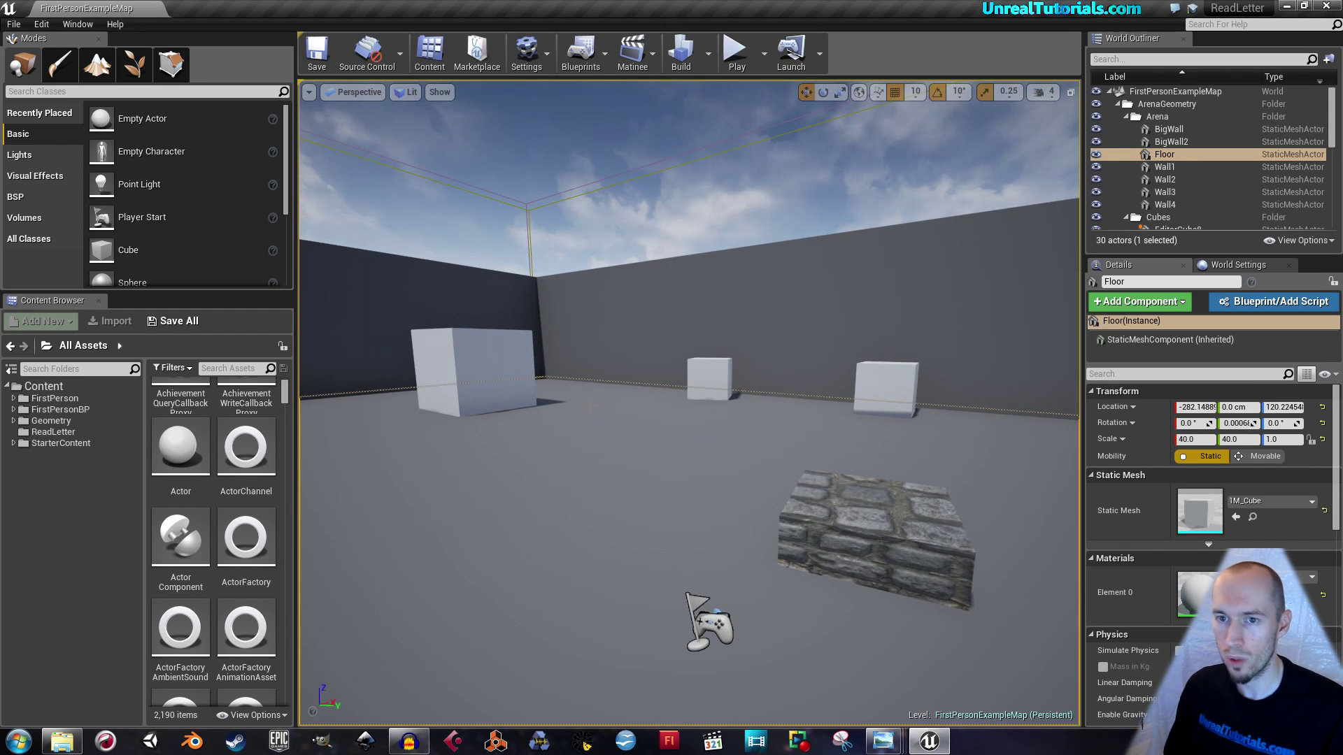
click(36, 199)
mouse_move(115, 119)
mouse_down()
mouse_move(503, 255)
mouse_move(560, 474)
mouse_move(594, 507)
mouse_move(592, 493)
mouse_up()
right_drag(592, 493, 448, 495)
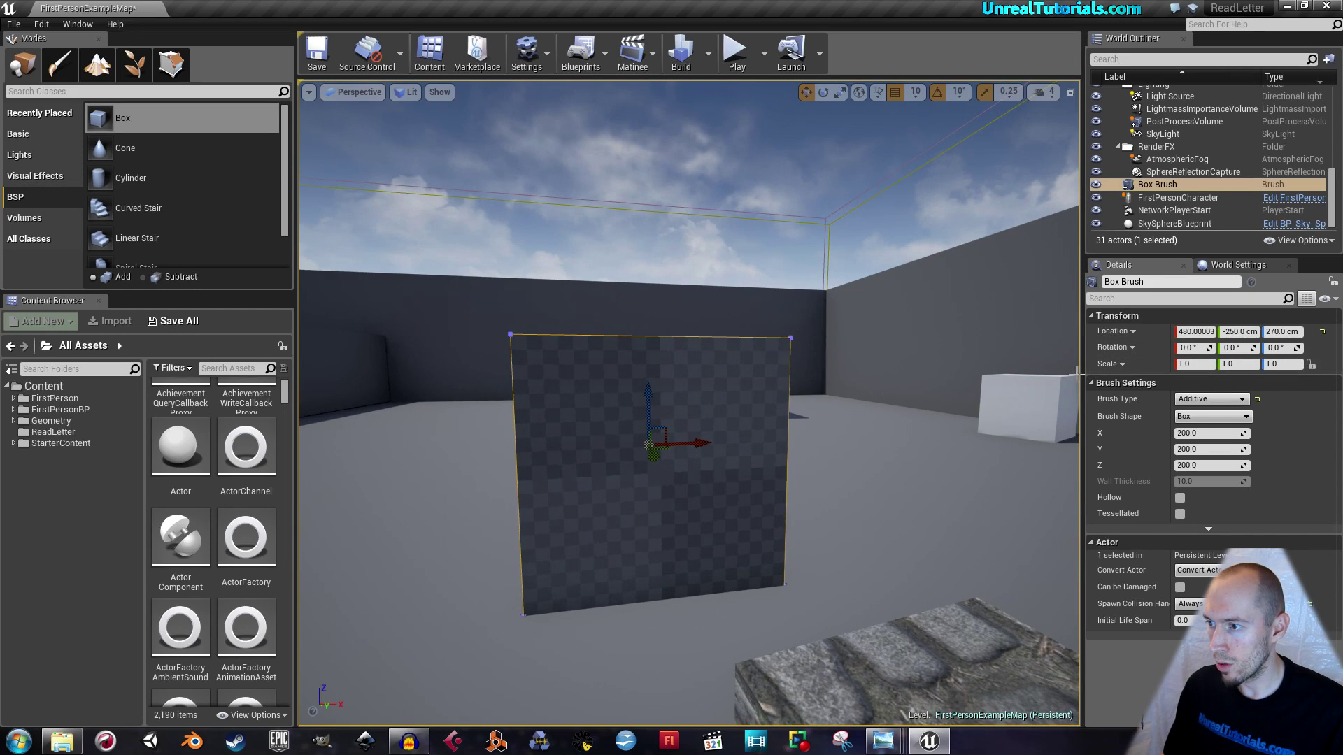
- Widen the object properties area and set the box brush's X scale to 0.25
drag(1083, 378, 1006, 378)
click(1154, 364)
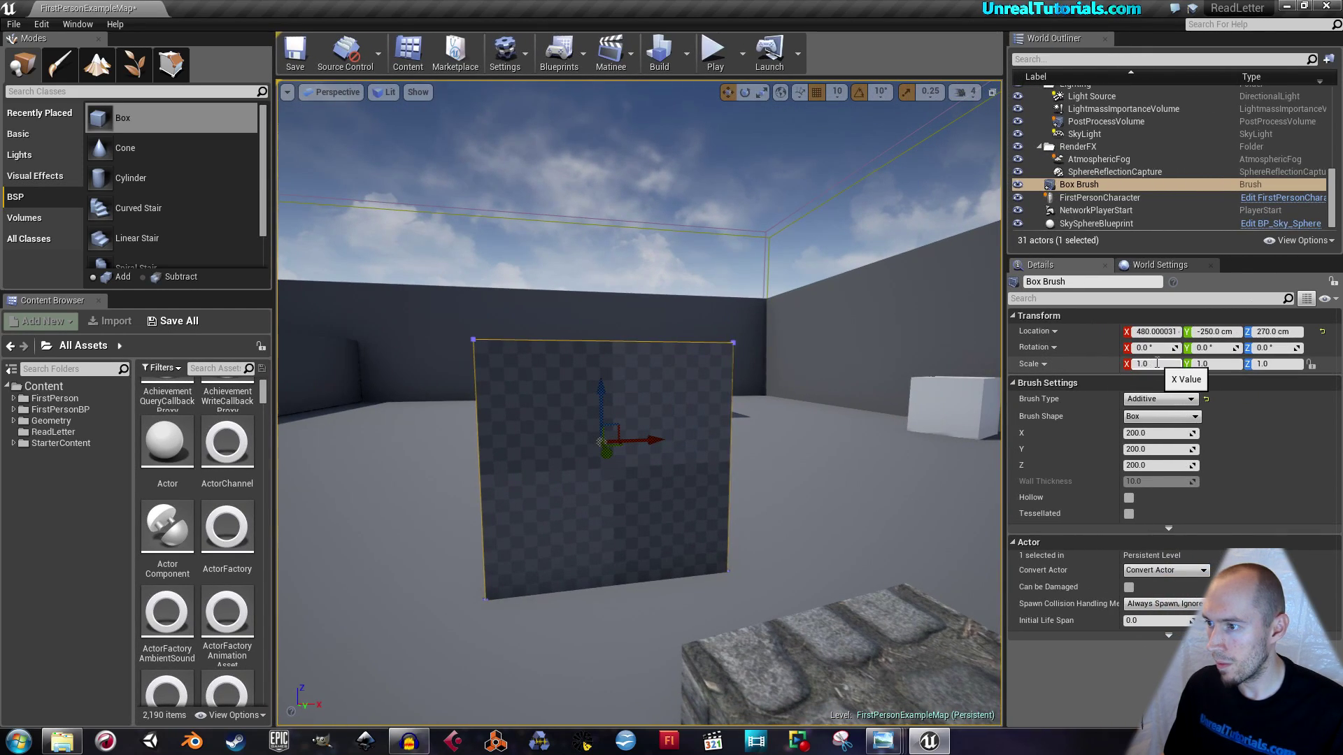
key(BackSpace)
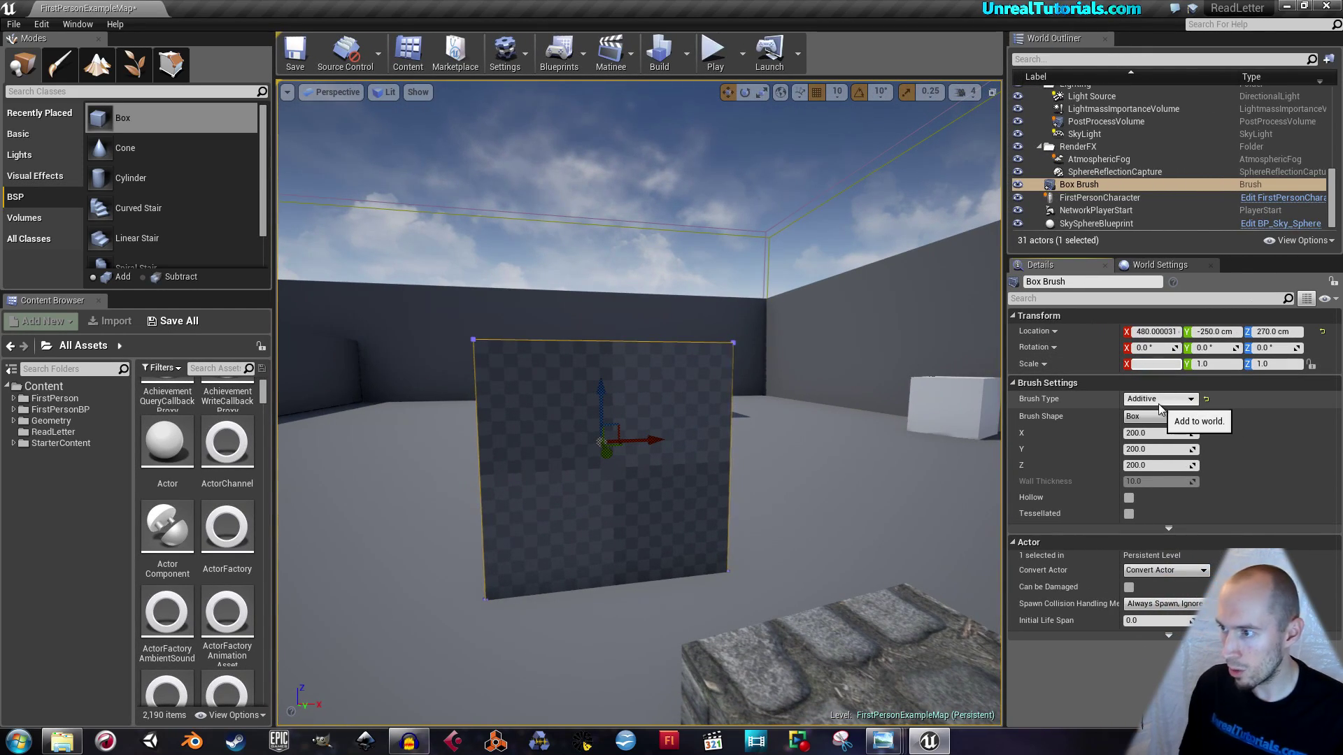
text(.)
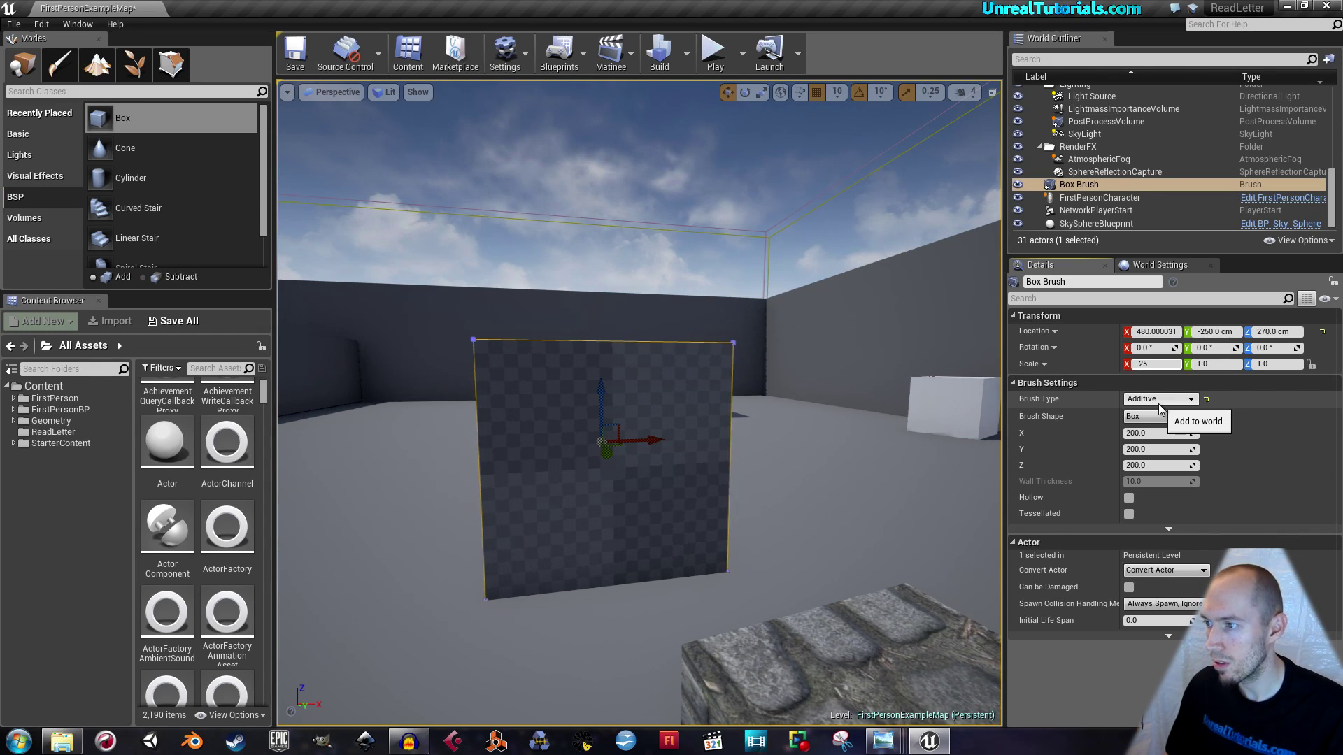
text(25)
key(Return)
- Set the box brush's Y scale to 0.02 and its Z scale to 0.3125
click(1203, 364)
key(BackSpace)
text(.)
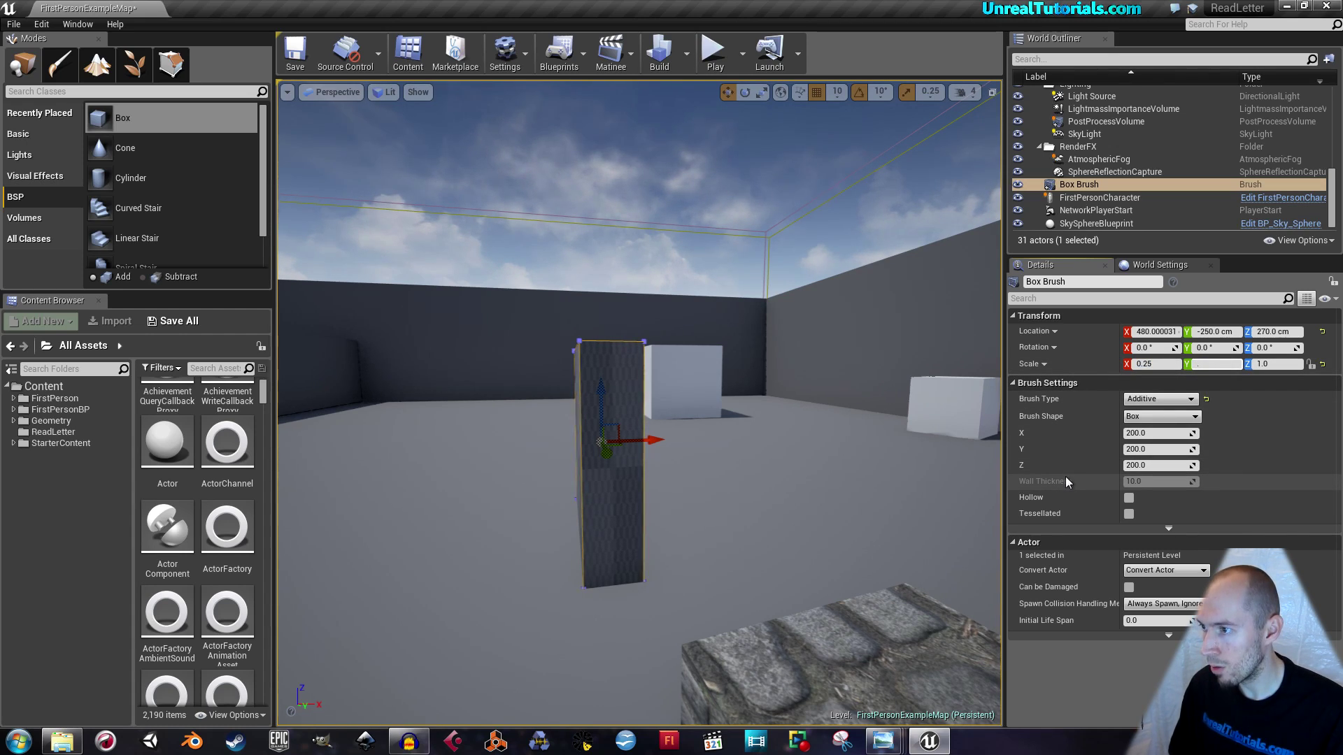
text(02)
key(Return)
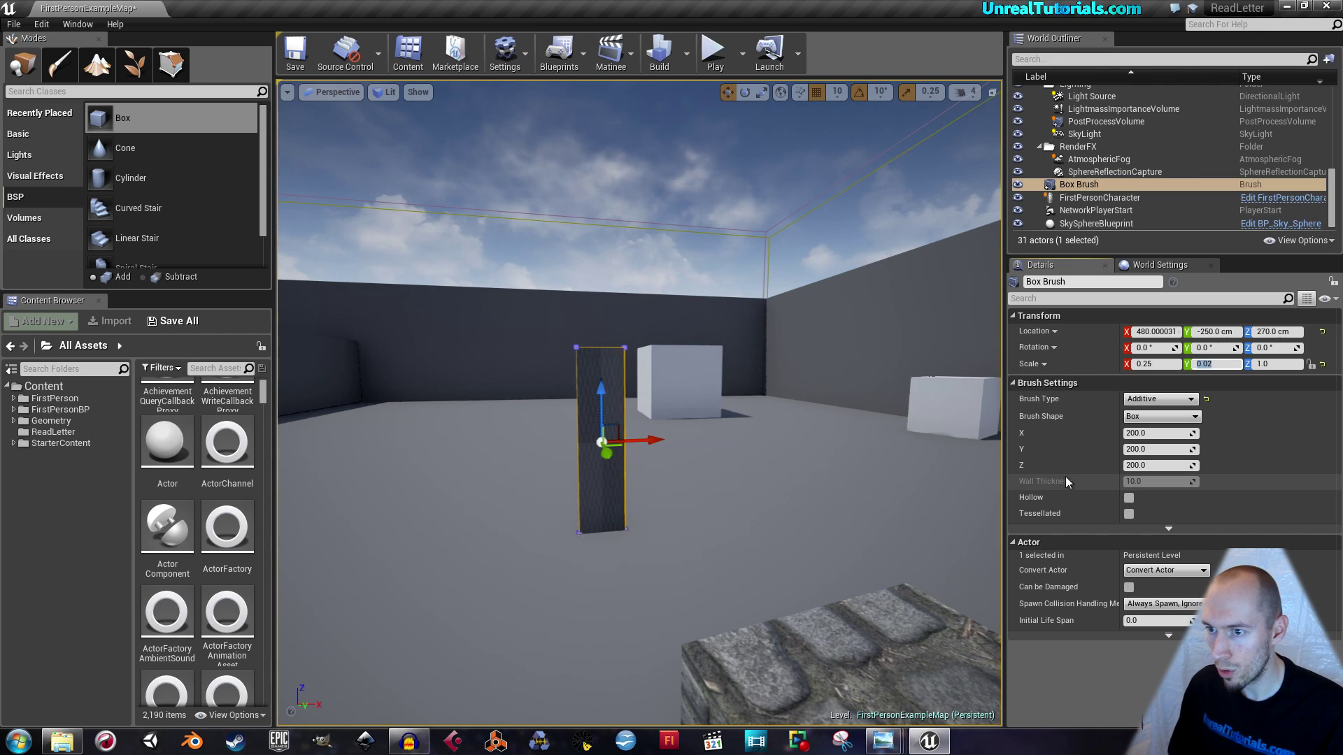
key(Tab)
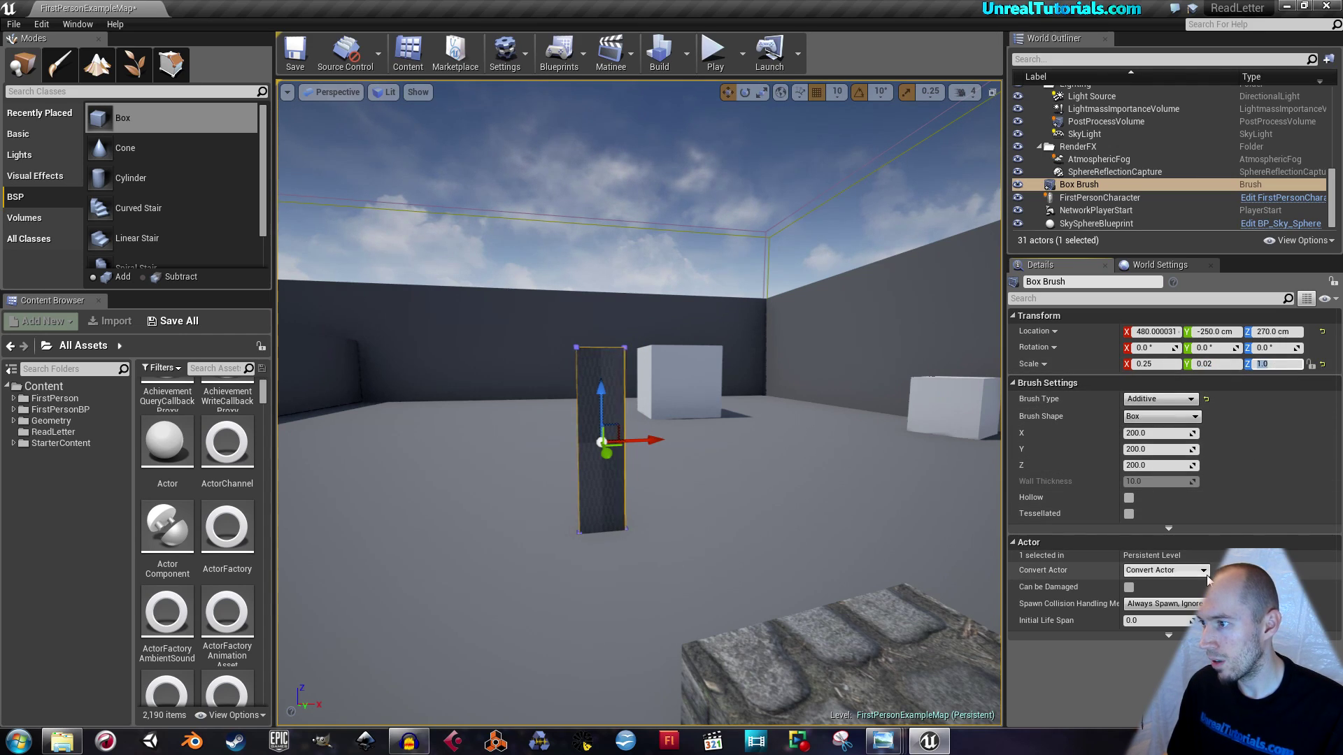
key(BackSpace)
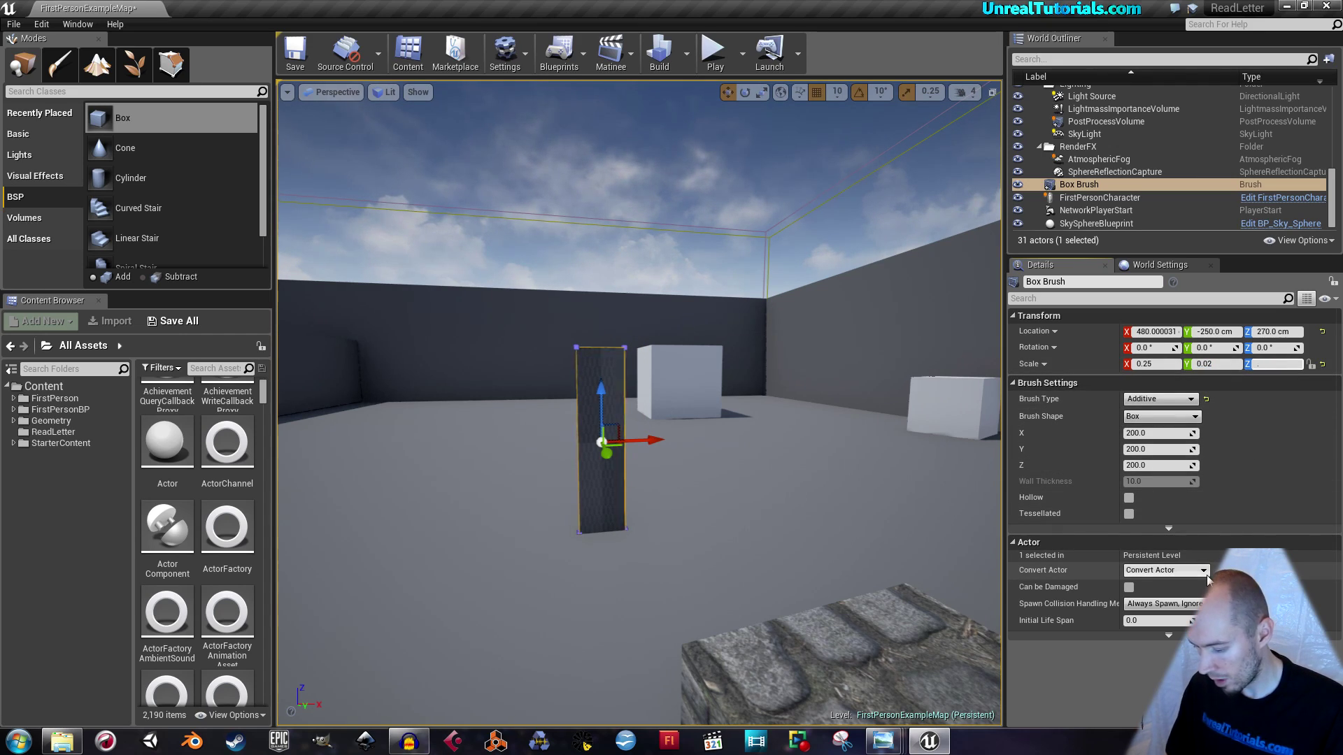
text(.31)
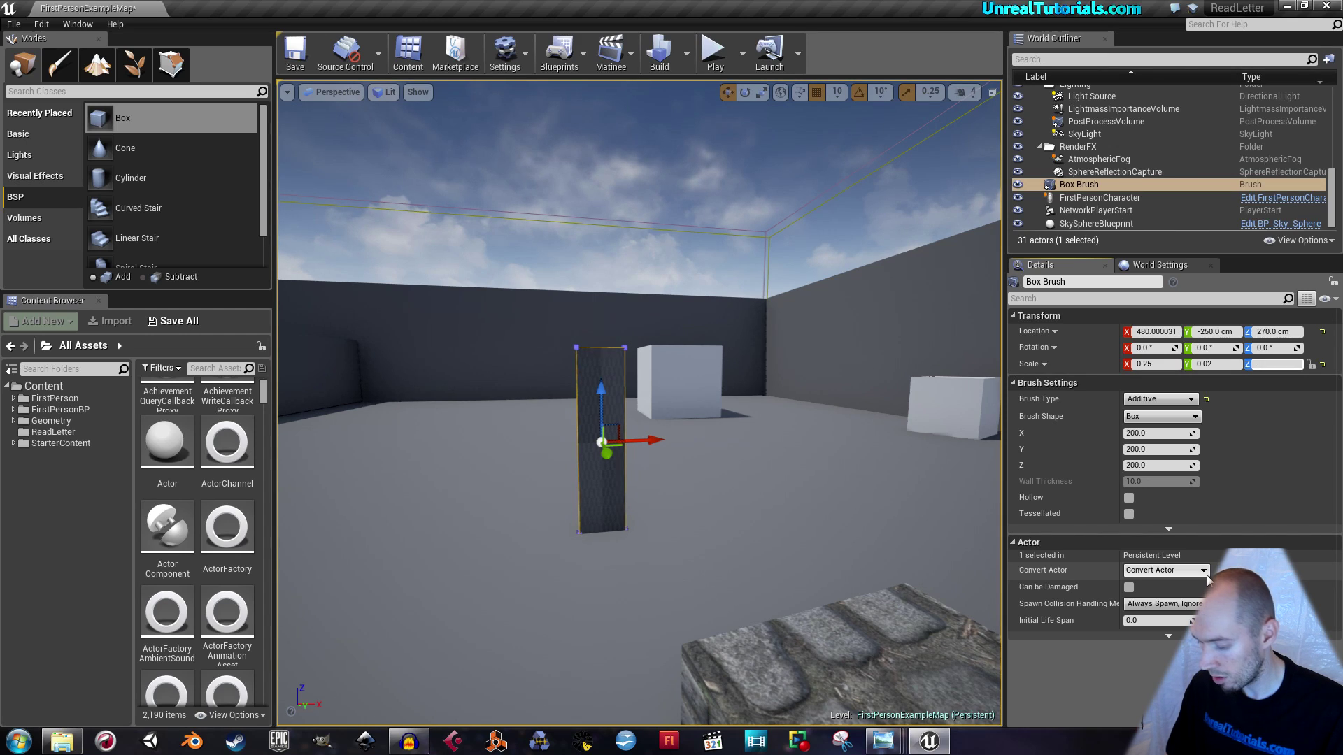
text(25)
key(Return)
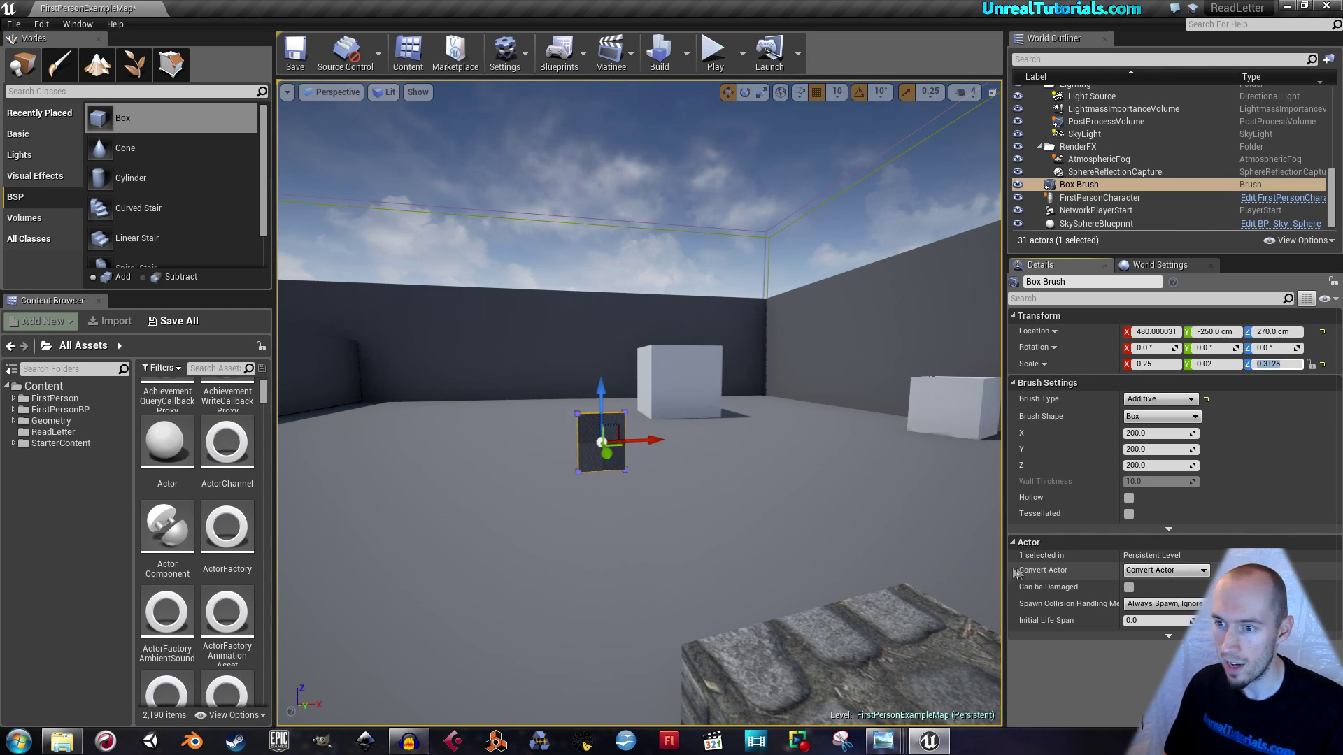
- Examine the thin, paper-shaped box brush up close in the viewport
mouse_move(439, 622)
right_down()
mouse_move(421, 633)
mouse_move(516, 652)
mouse_move(462, 661)
mouse_move(503, 676)
right_up()
key(w)
key(s)
key(a)
key(w)
key(d)
key(s)
key(a)
key(w)
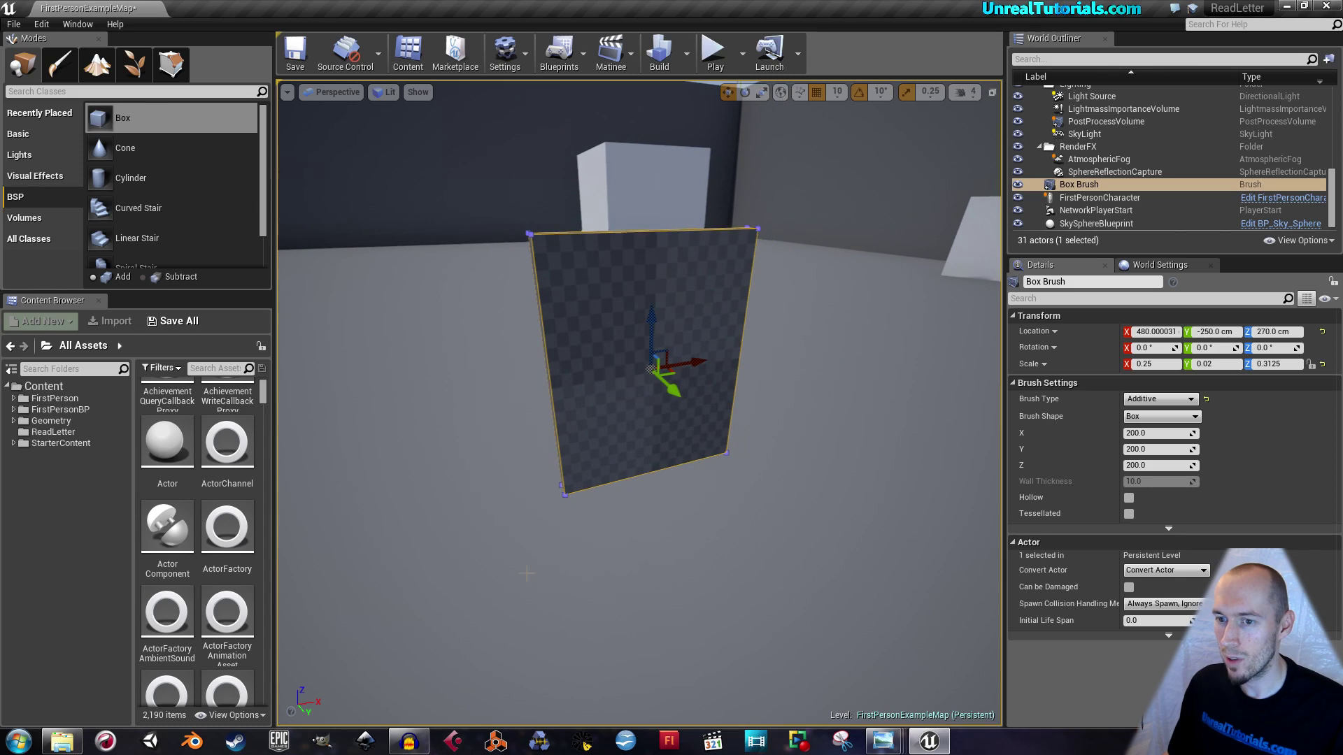
- Show the ReadLetter folder's contents and switch to a new Windows Explorer window placed beside the Content Browser
click(52, 433)
drag(133, 493, 106, 494)
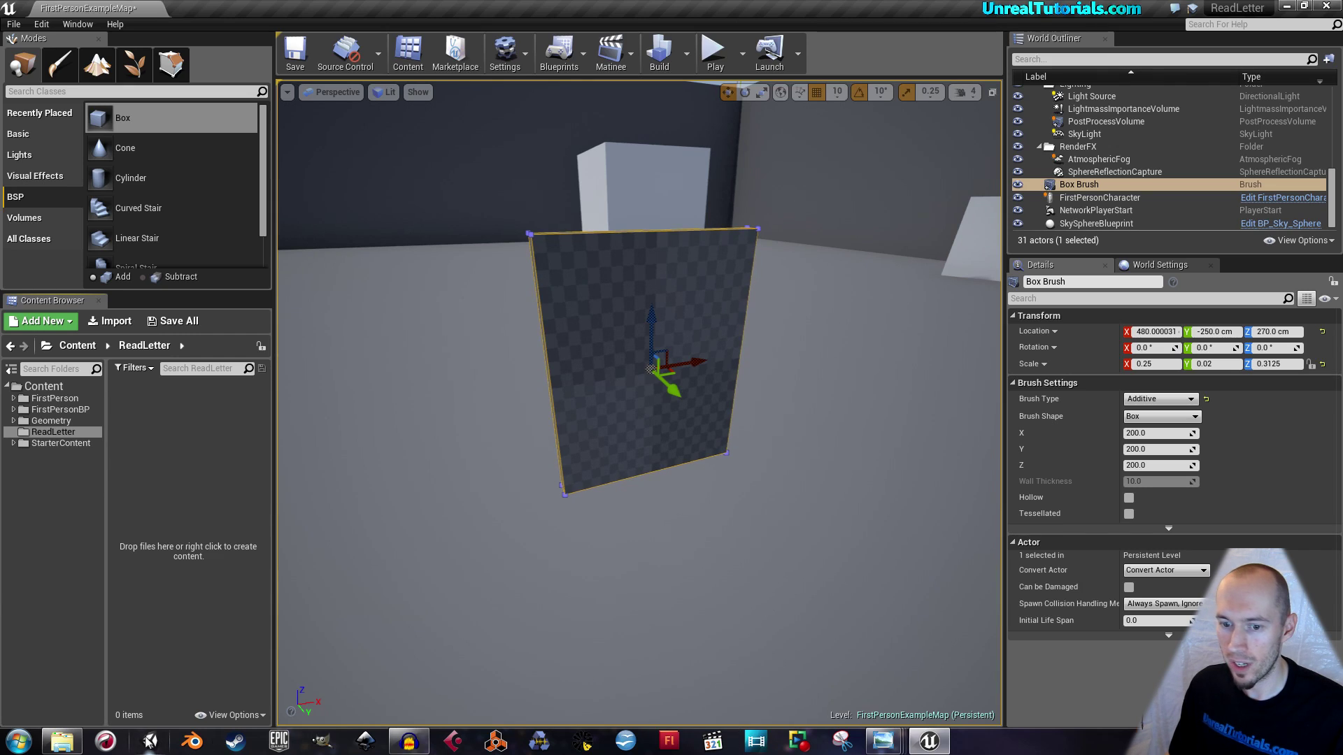
click(70, 747)
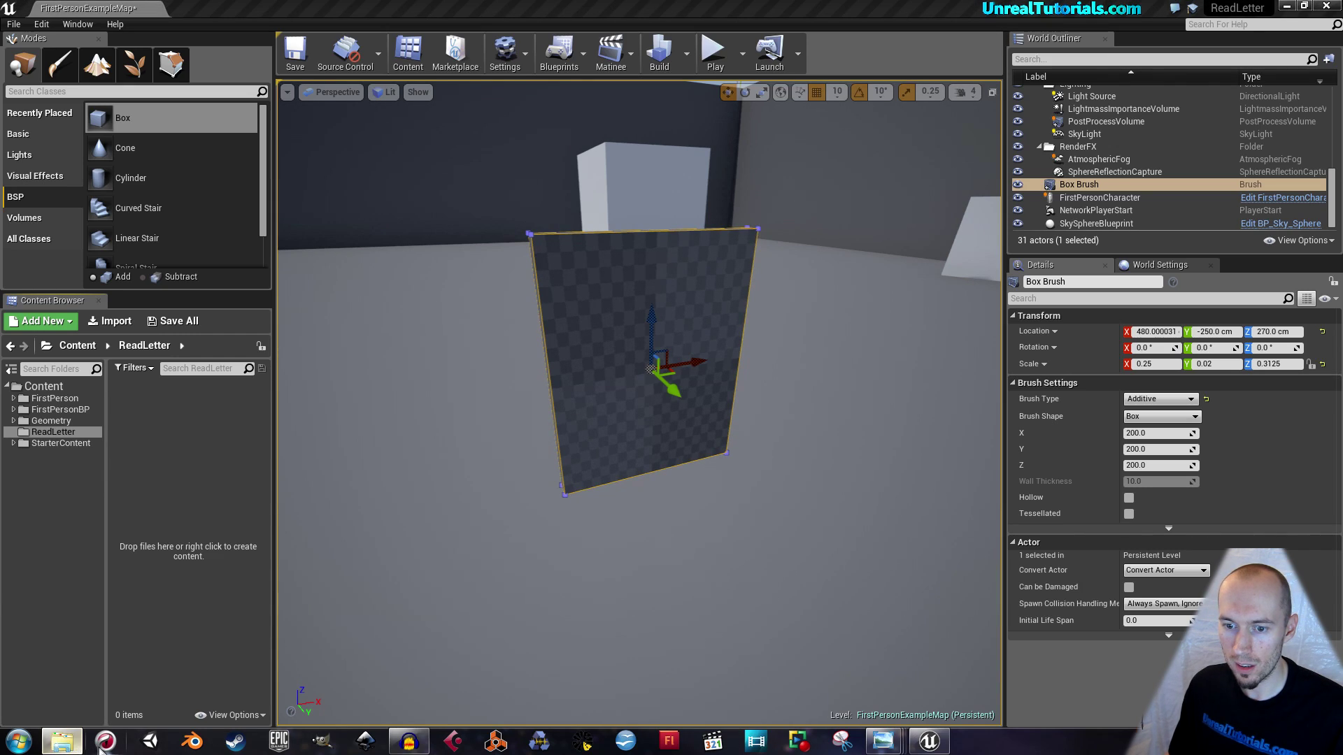
right_click(66, 747)
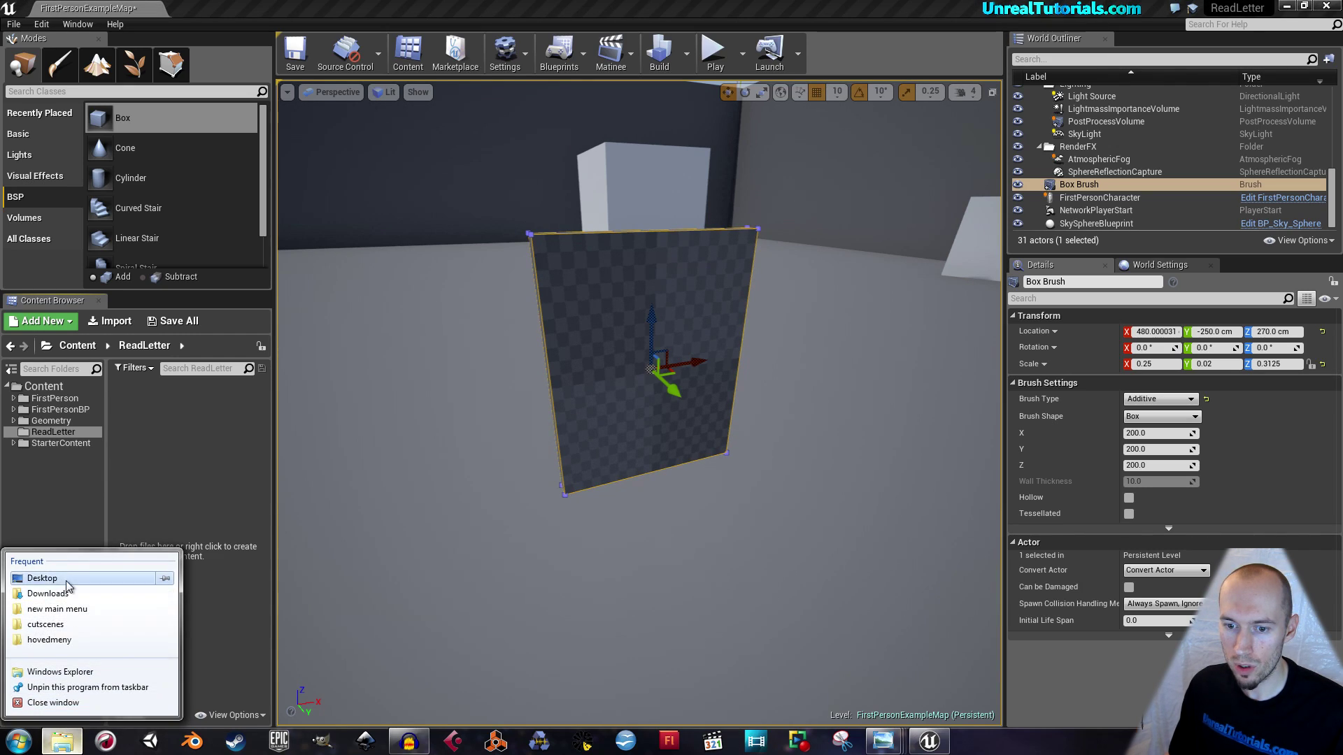
click(78, 674)
drag(595, 314, 938, 116)
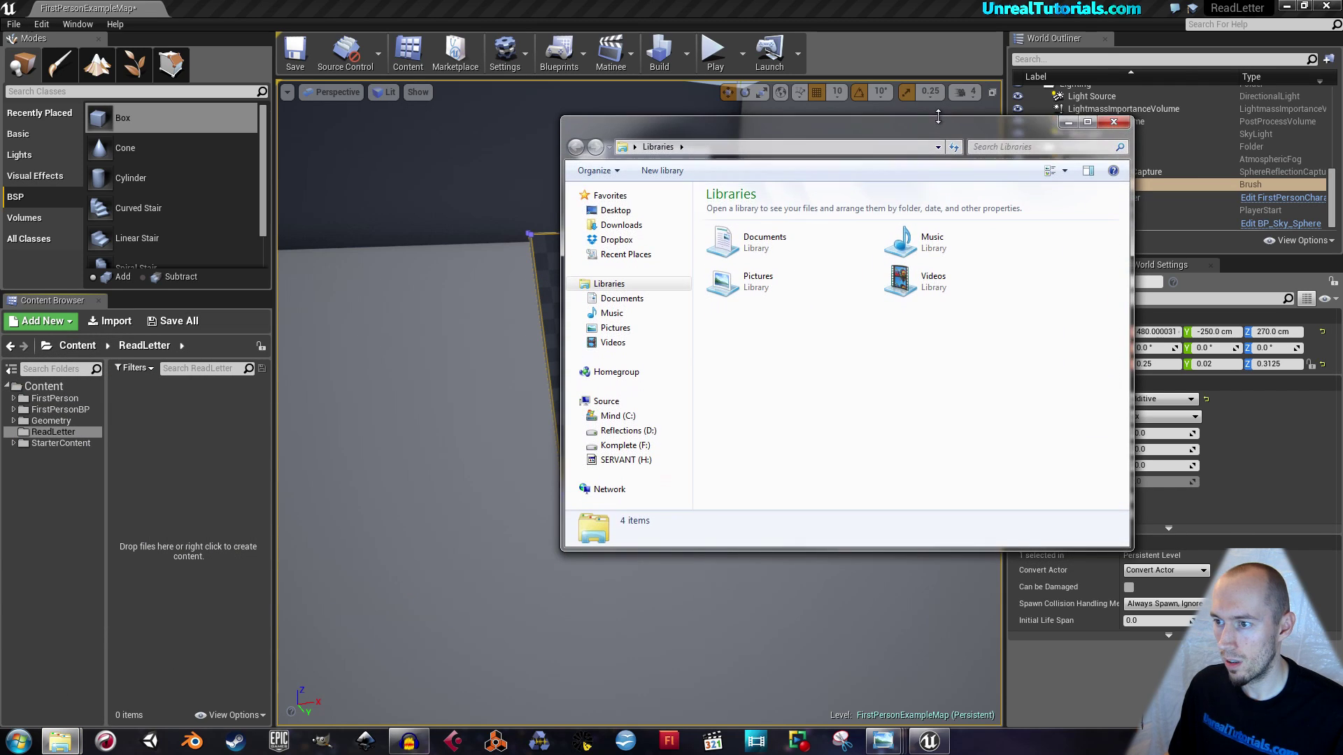
- Browse on drive D: to the Unreal Engine 4 Projects folder and into _Custom Designs, UMG
click(623, 429)
click(769, 355)
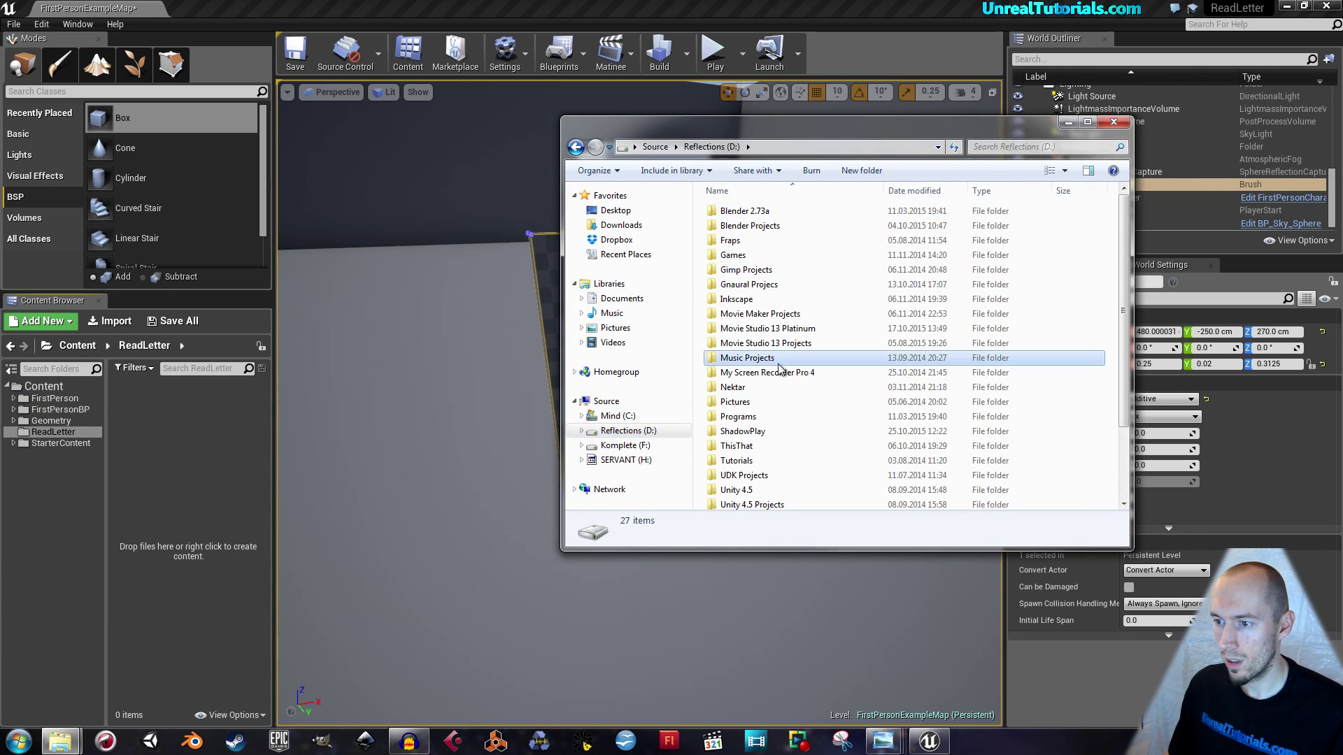
scroll(772, 360, down, 2)
double_click(773, 473)
double_click(759, 211)
double_click(729, 298)
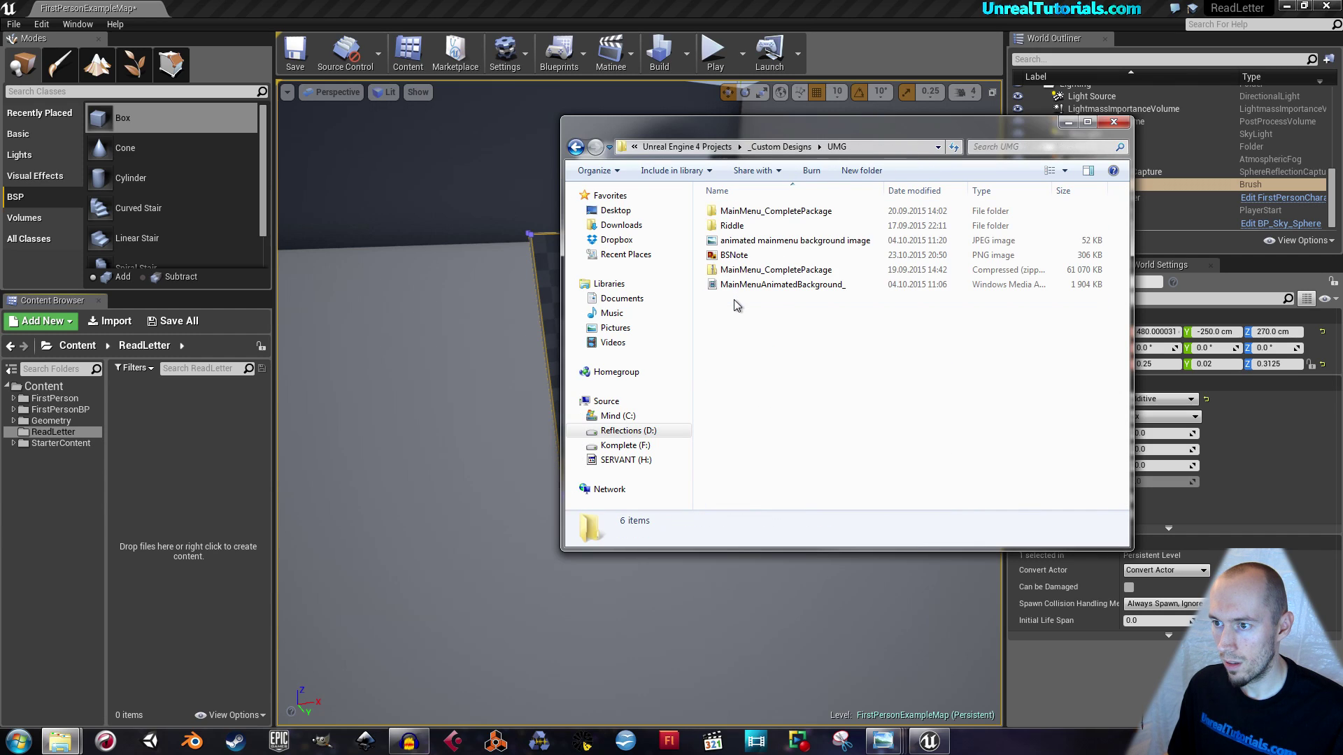
- Import the BSNote PNG image into the ReadLetter folder and close the Explorer window
click(737, 258)
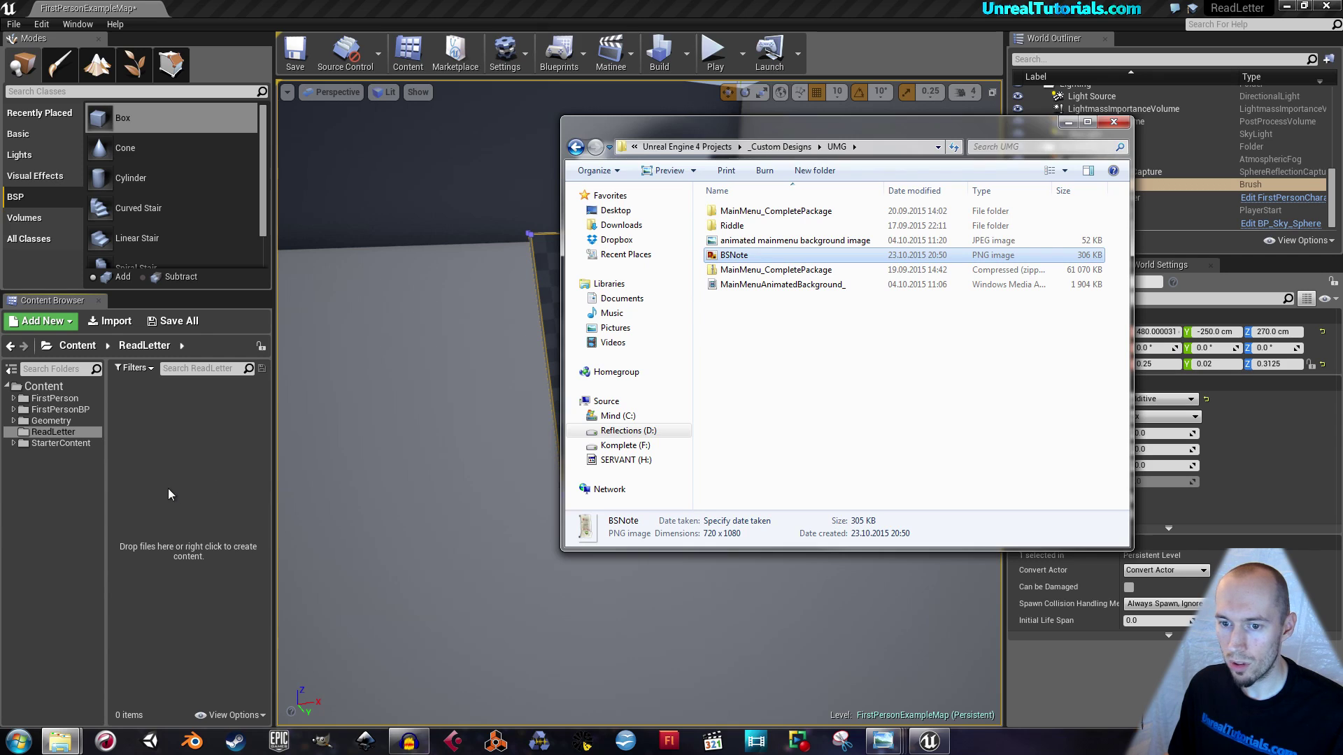
drag(179, 484, 198, 486)
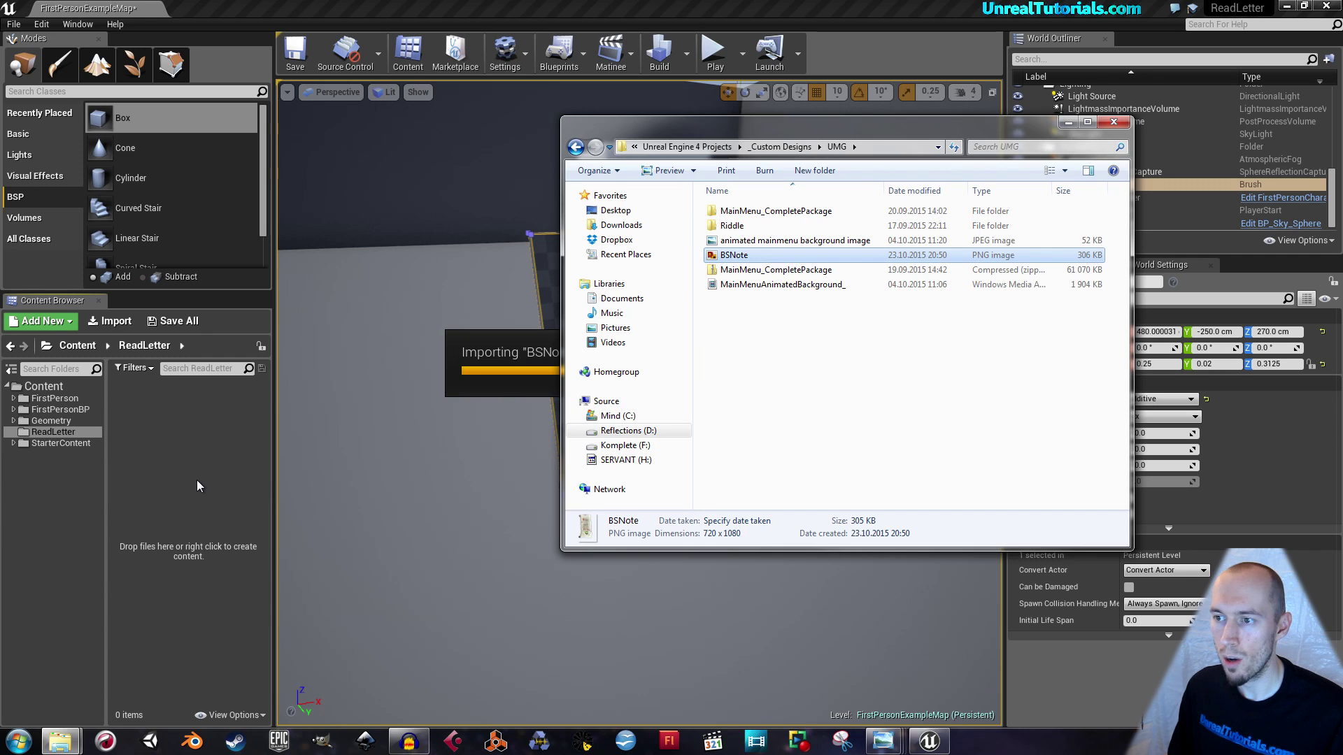
click(1114, 122)
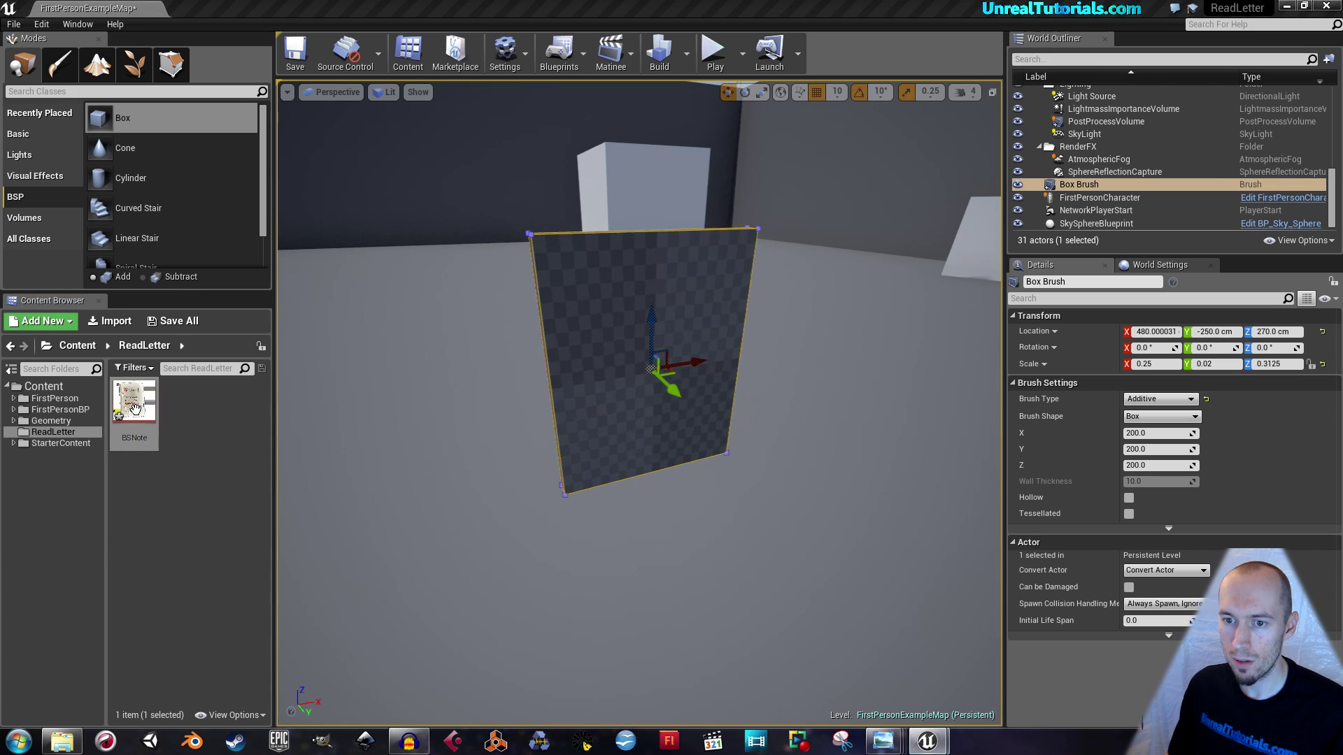
- View the BSNote texture in its editor, close it, and save the texture and the level
drag(1342, 123, 789, 86)
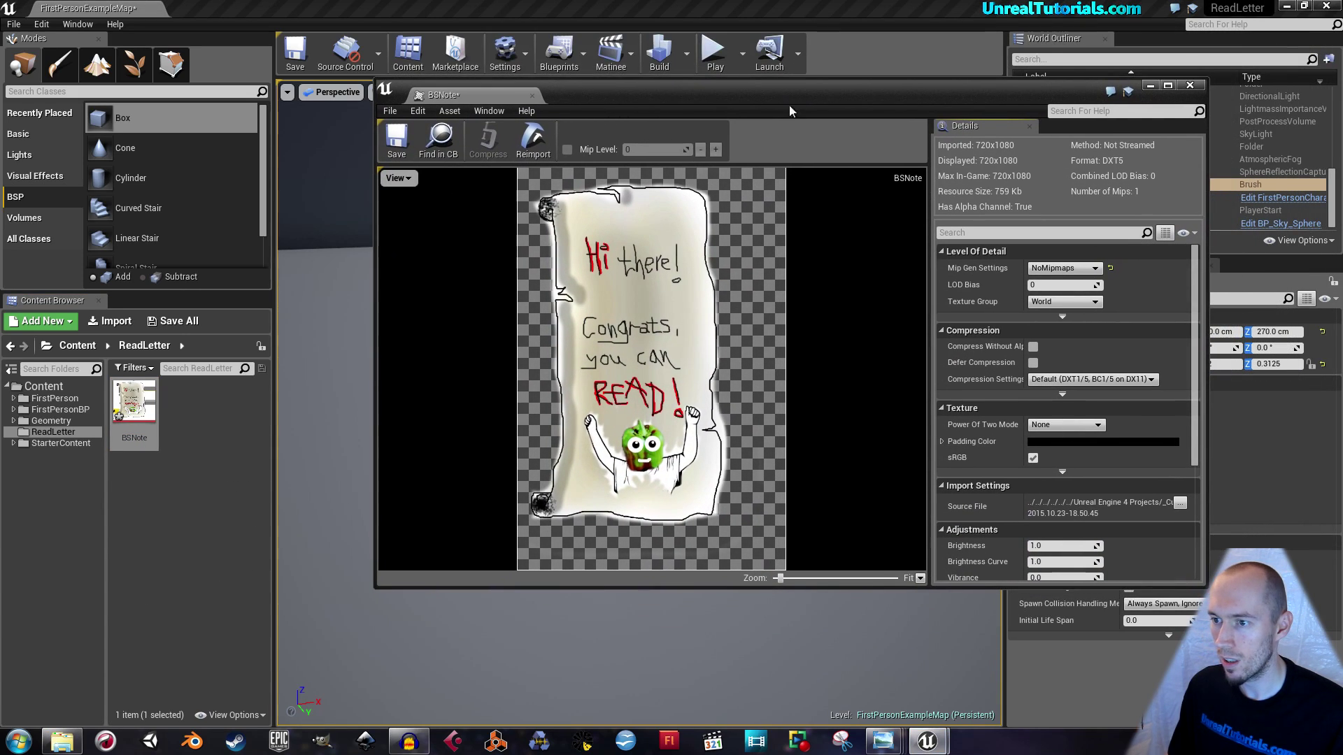
click(1198, 85)
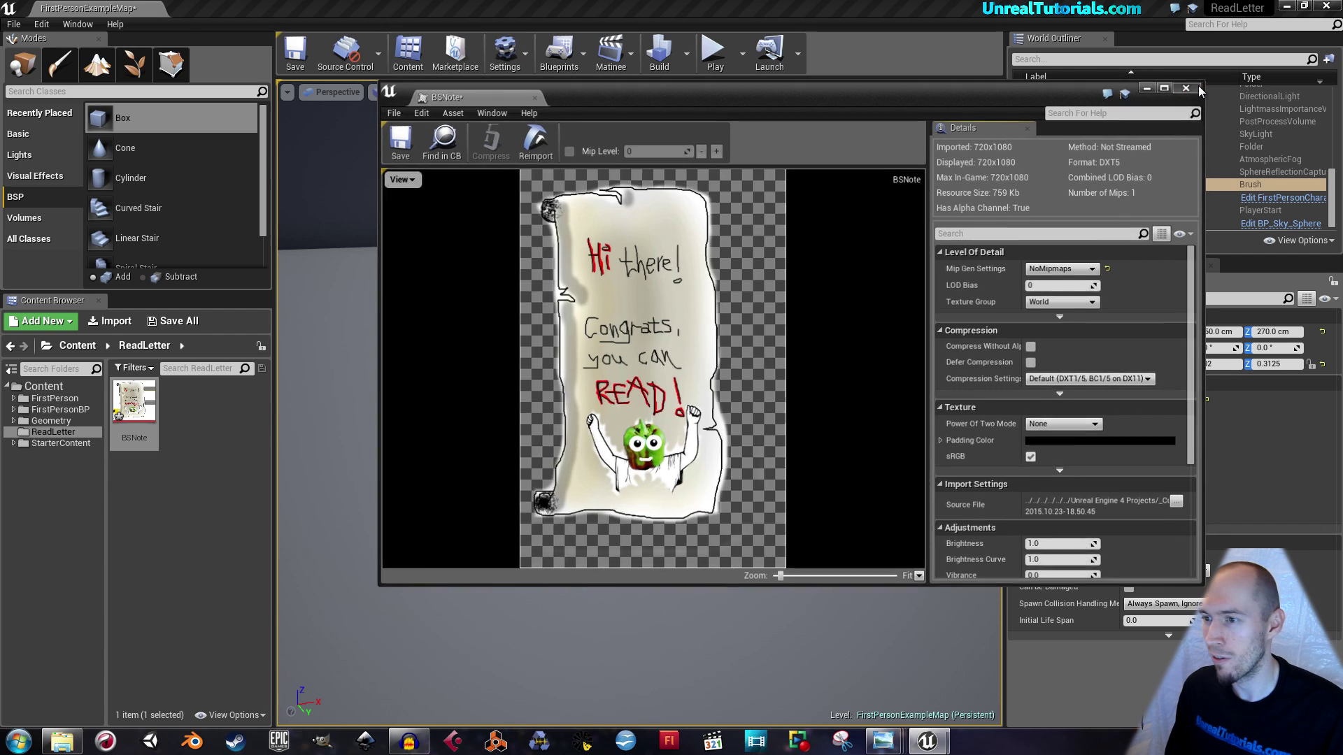
click(173, 321)
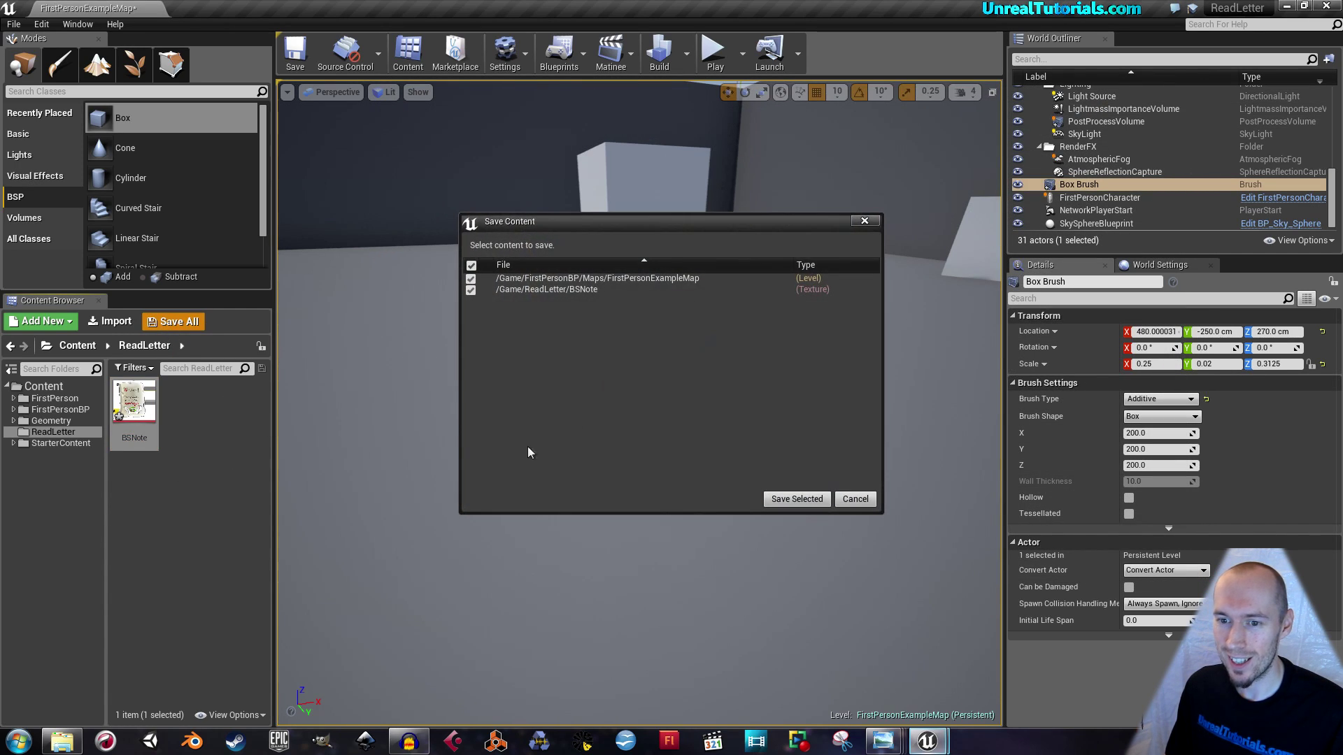
click(797, 499)
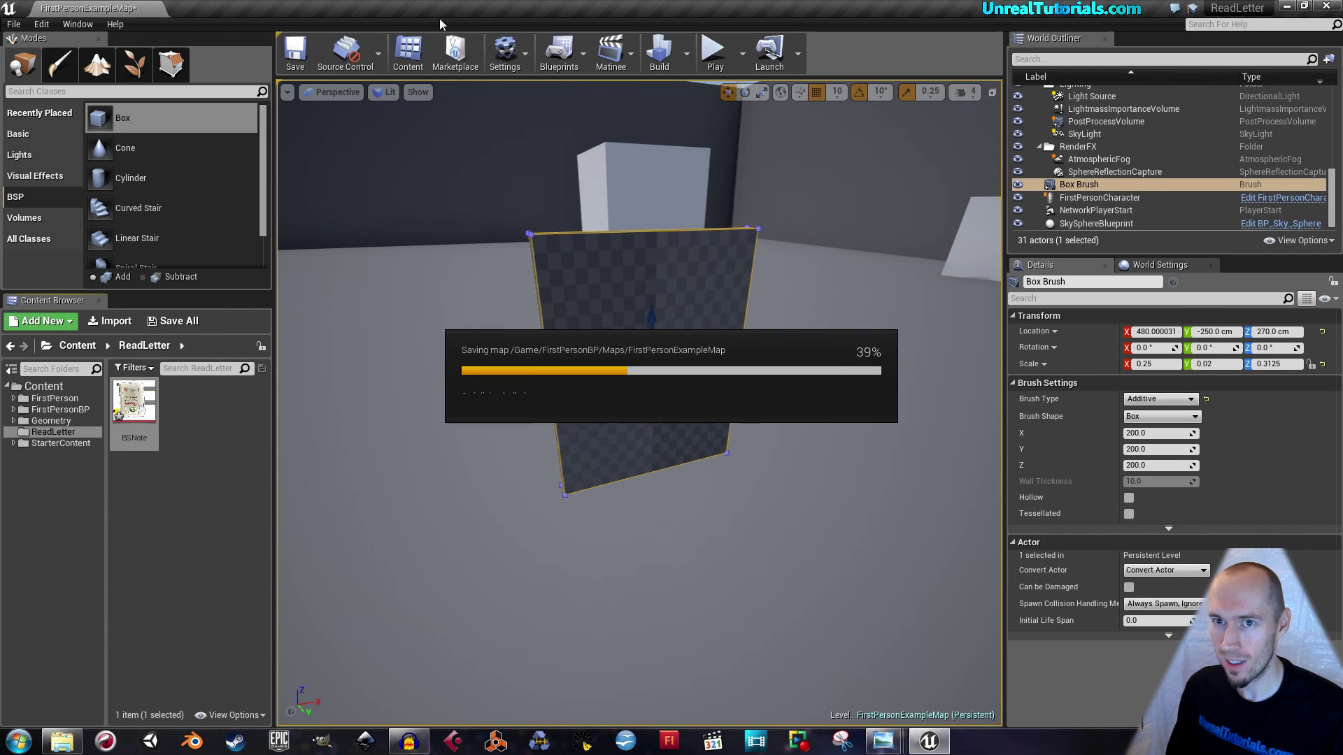
click(291, 52)
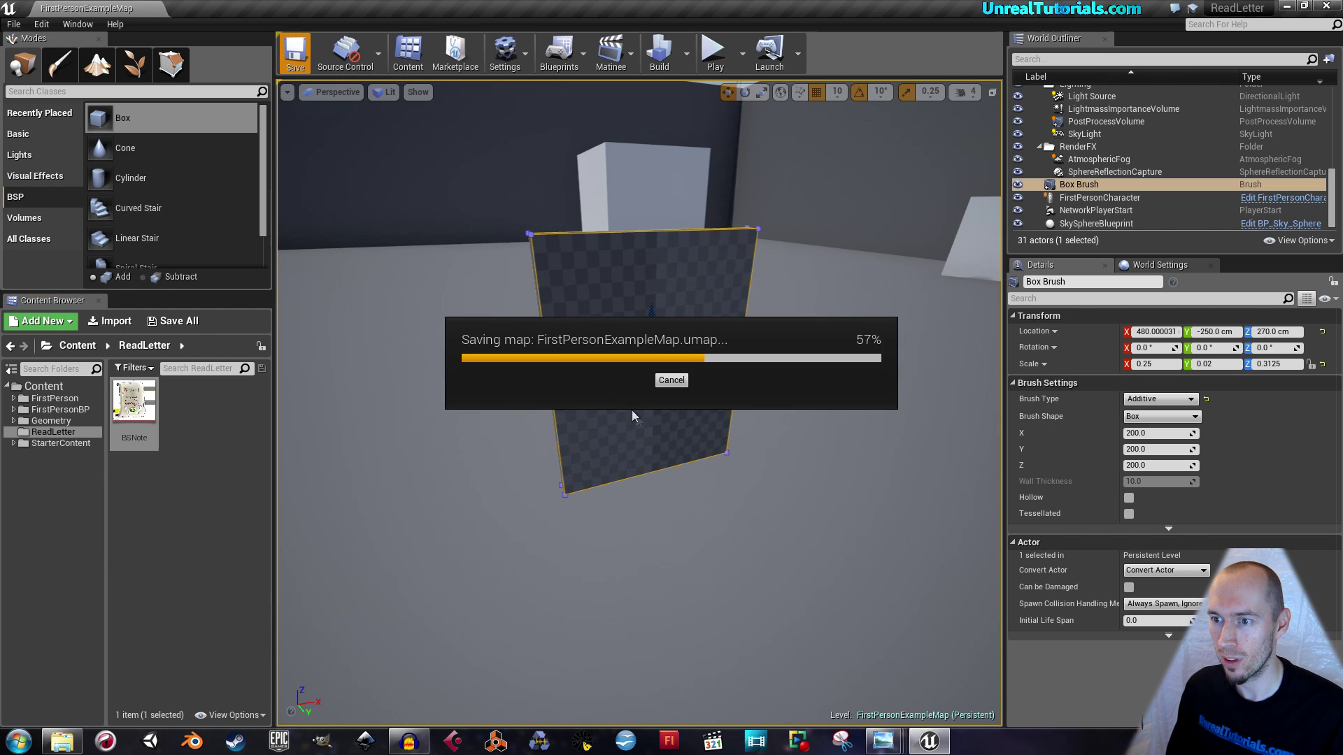
- Apply the BSNote texture to the front face of the box brush
mouse_move(654, 456)
right_down()
mouse_move(607, 464)
mouse_move(611, 440)
right_up()
mouse_move(121, 407)
mouse_down()
mouse_move(282, 474)
mouse_move(725, 354)
mouse_move(759, 327)
mouse_up()
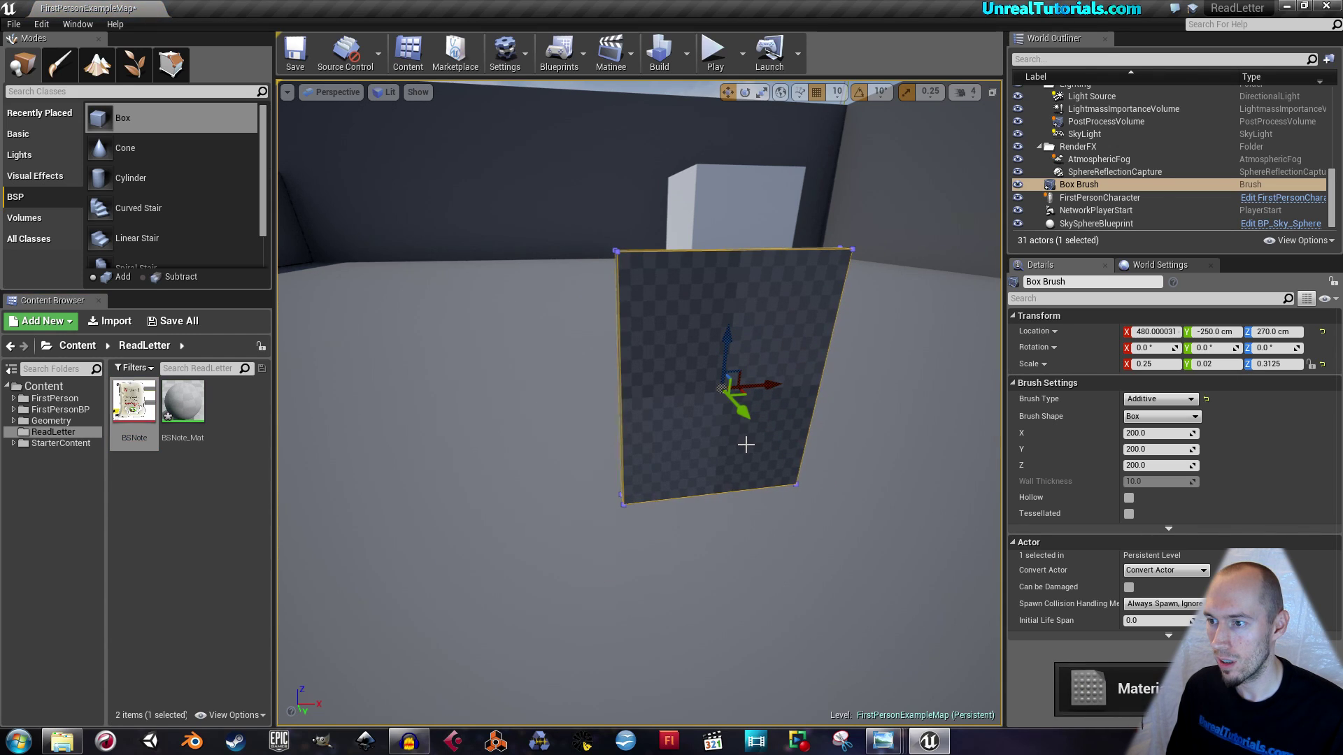
mouse_move(746, 444)
right_down()
mouse_move(778, 438)
mouse_move(745, 413)
mouse_move(804, 413)
mouse_move(763, 400)
mouse_move(794, 400)
right_up()
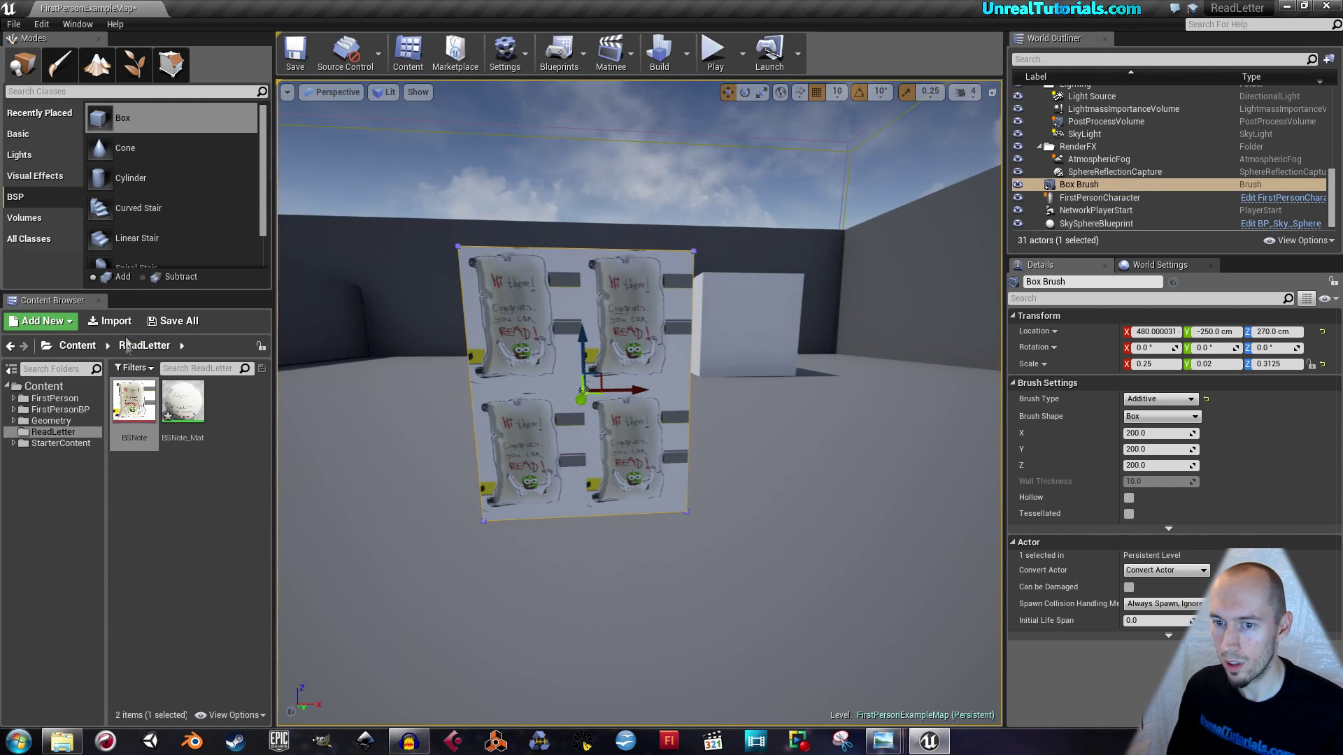
- Open the BSNote_Mat material and arrange the windows so its graph and the textured brush are both visible
click(179, 405)
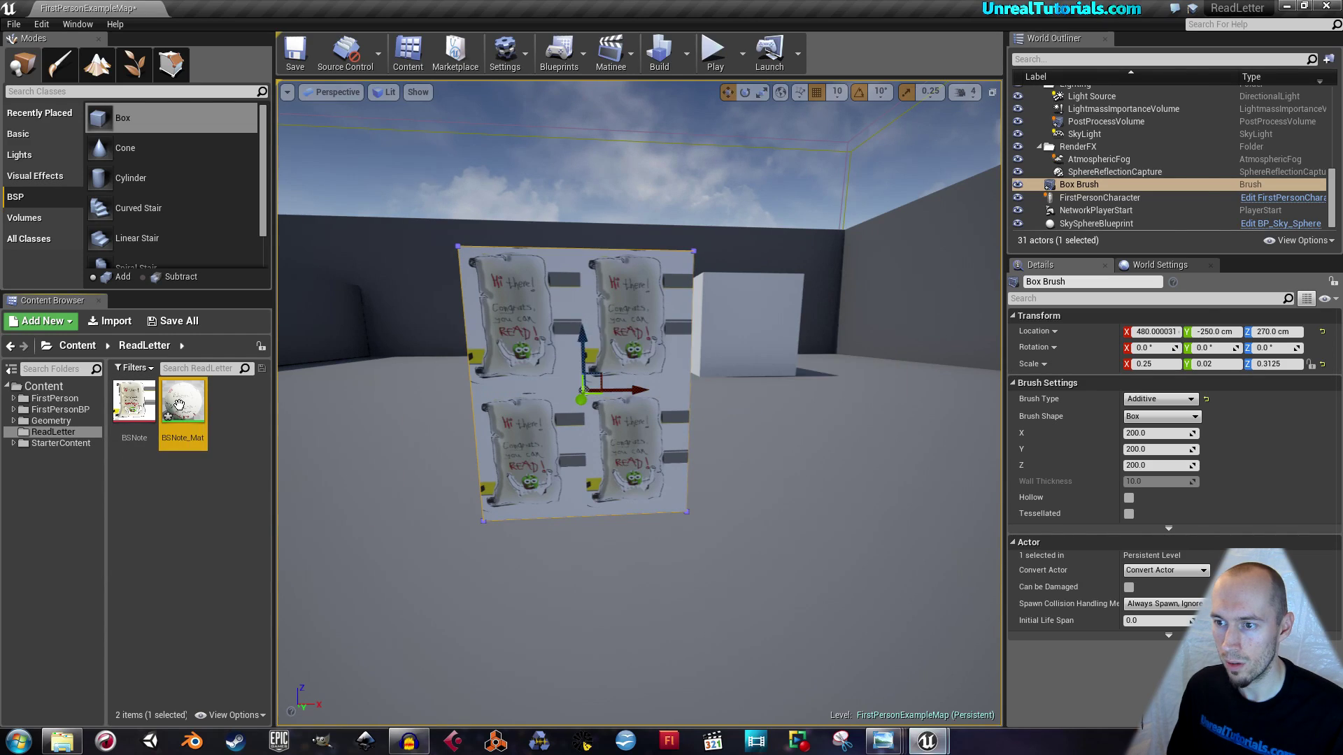
double_click(179, 405)
drag(602, 98, 726, 80)
right_drag(420, 350, 499, 351)
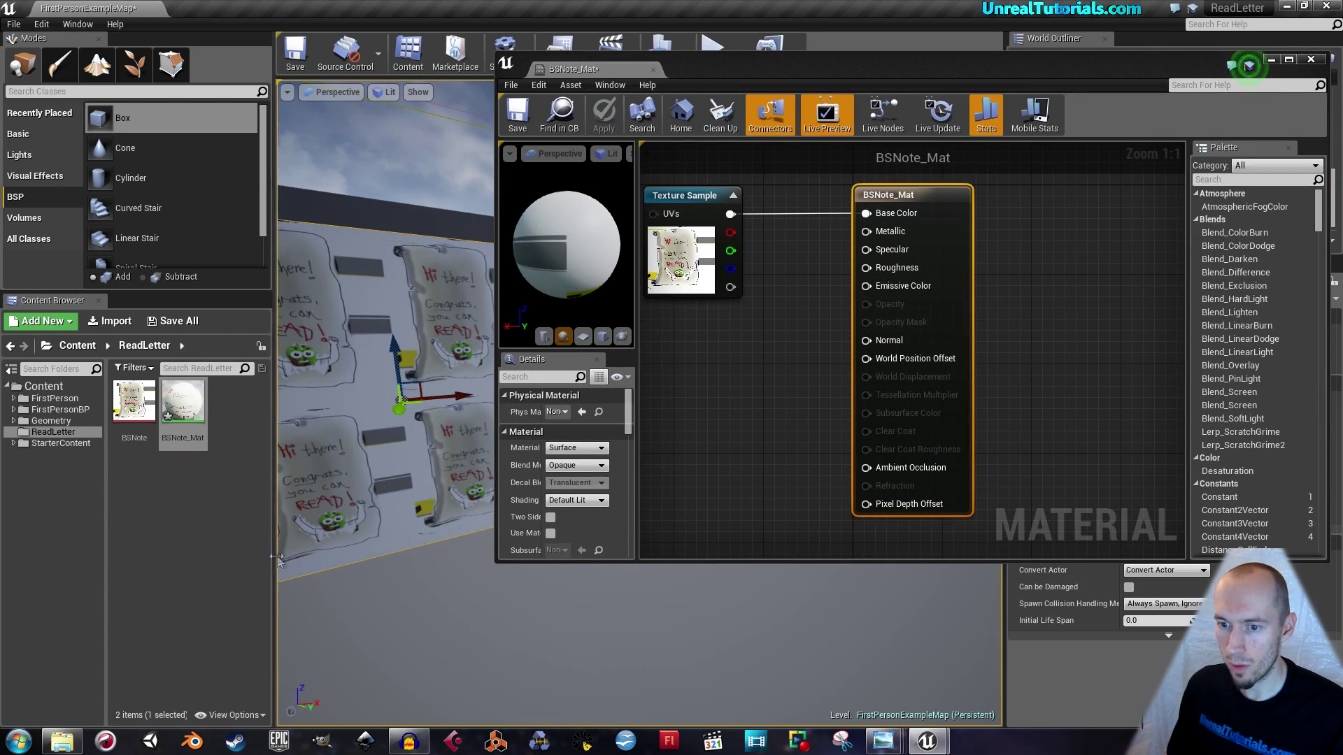
drag(277, 556, 136, 545)
key(s)
right_drag(350, 419, 402, 402)
right_drag(731, 347, 857, 386)
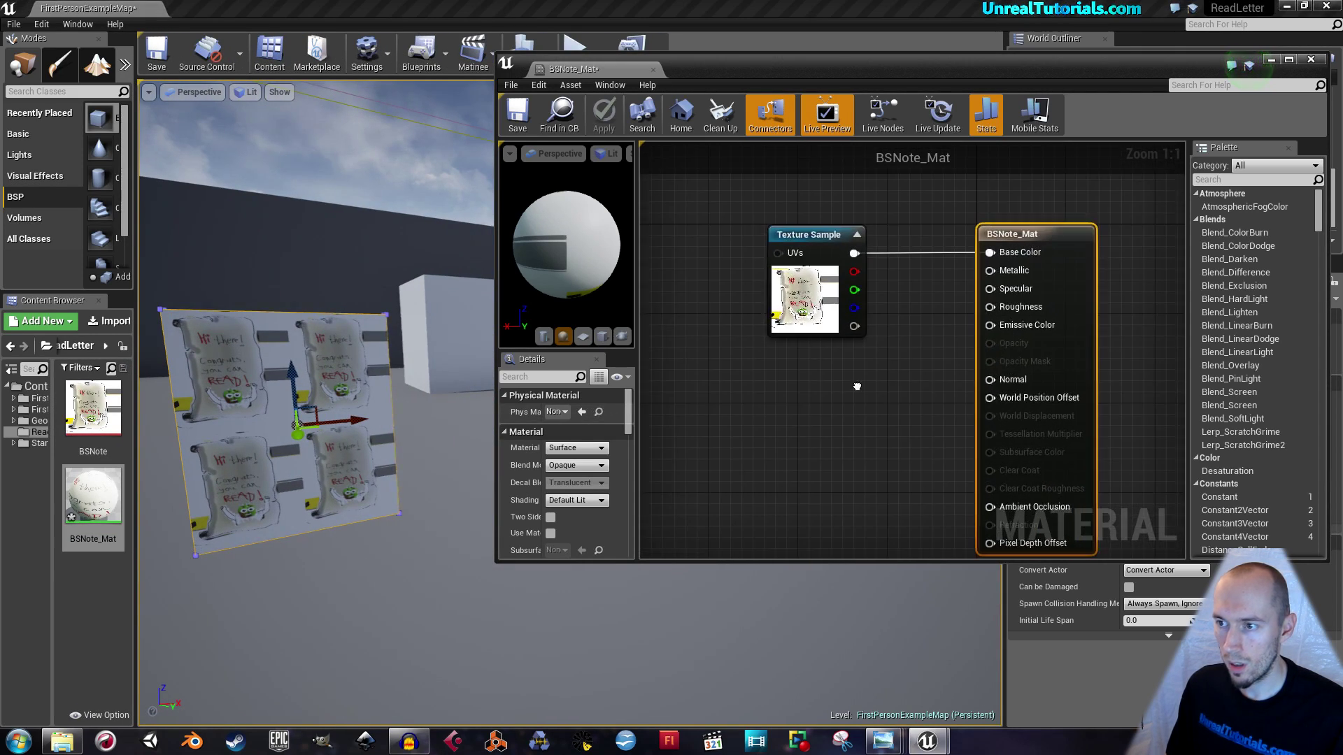
- Add a TextureCoordinate node connected to the Texture Sample's UVs and preview the material on a cube
right_click(742, 381)
text(textureco)
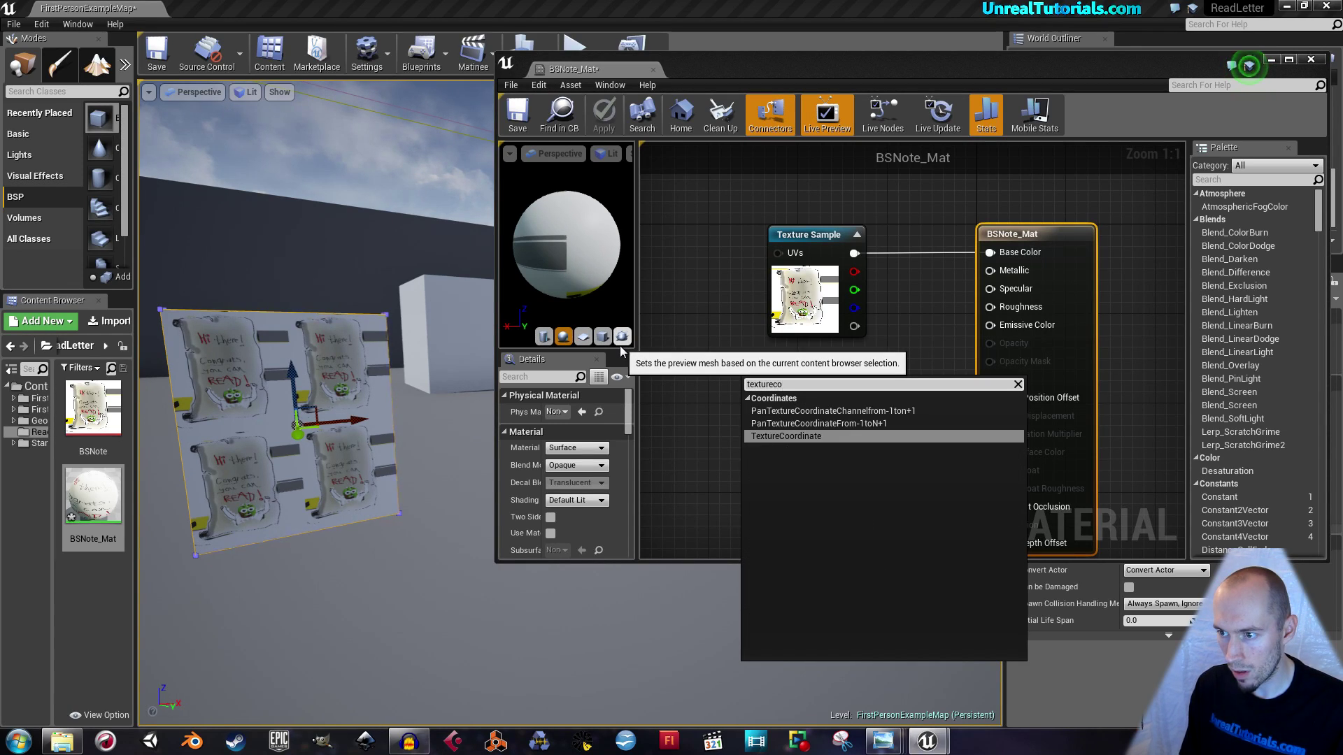
key(Return)
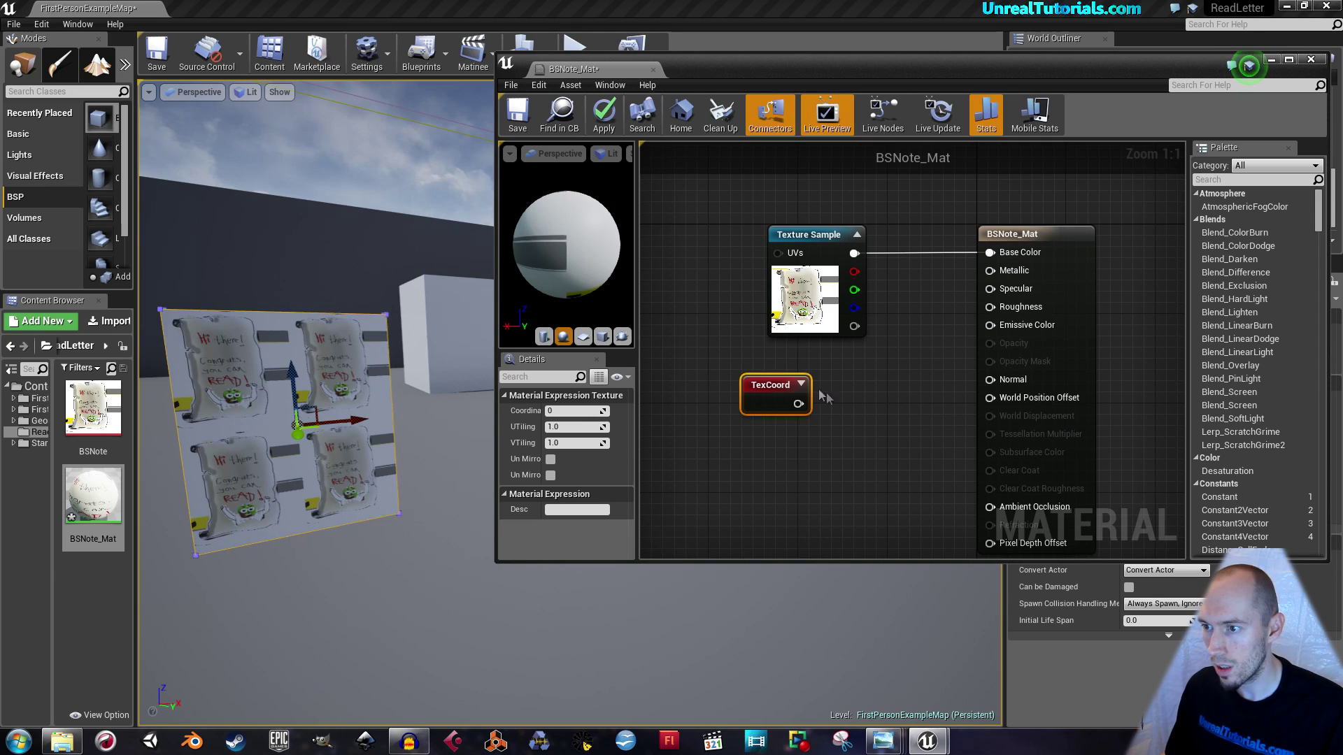
drag(770, 384, 778, 253)
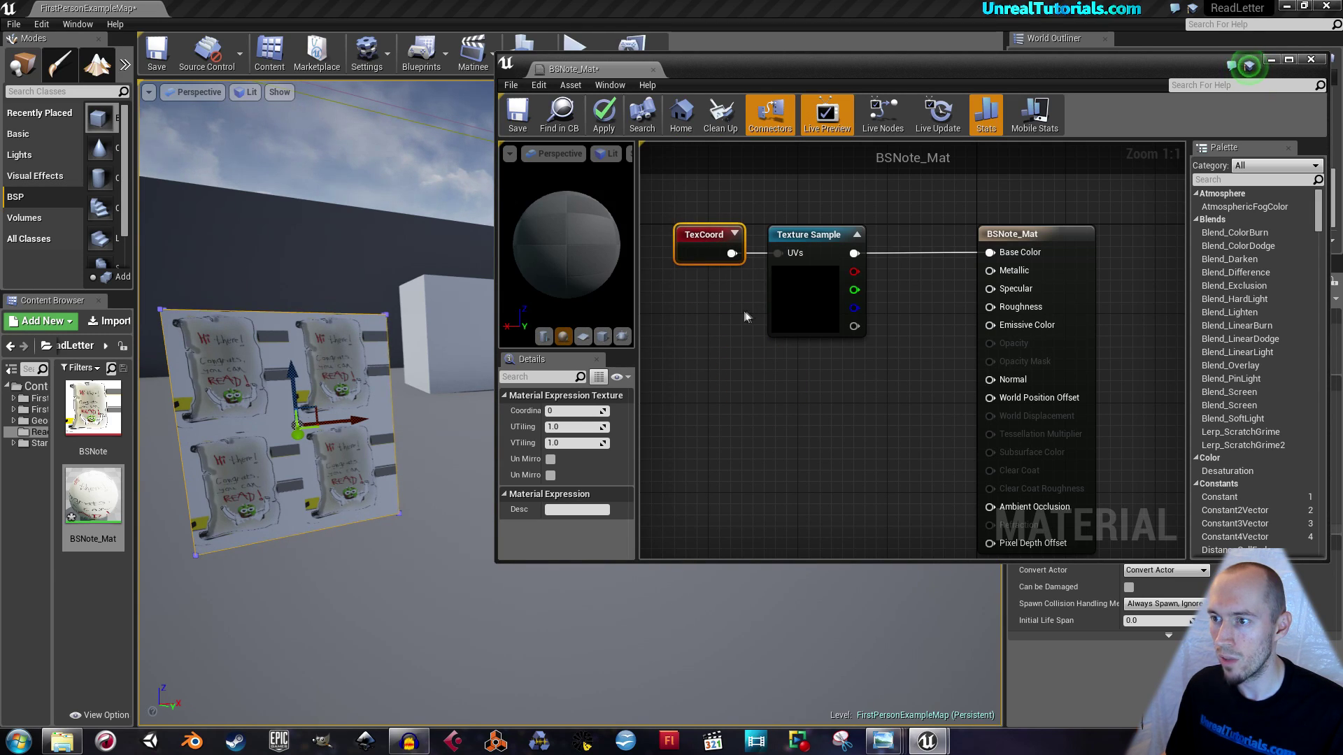
click(602, 336)
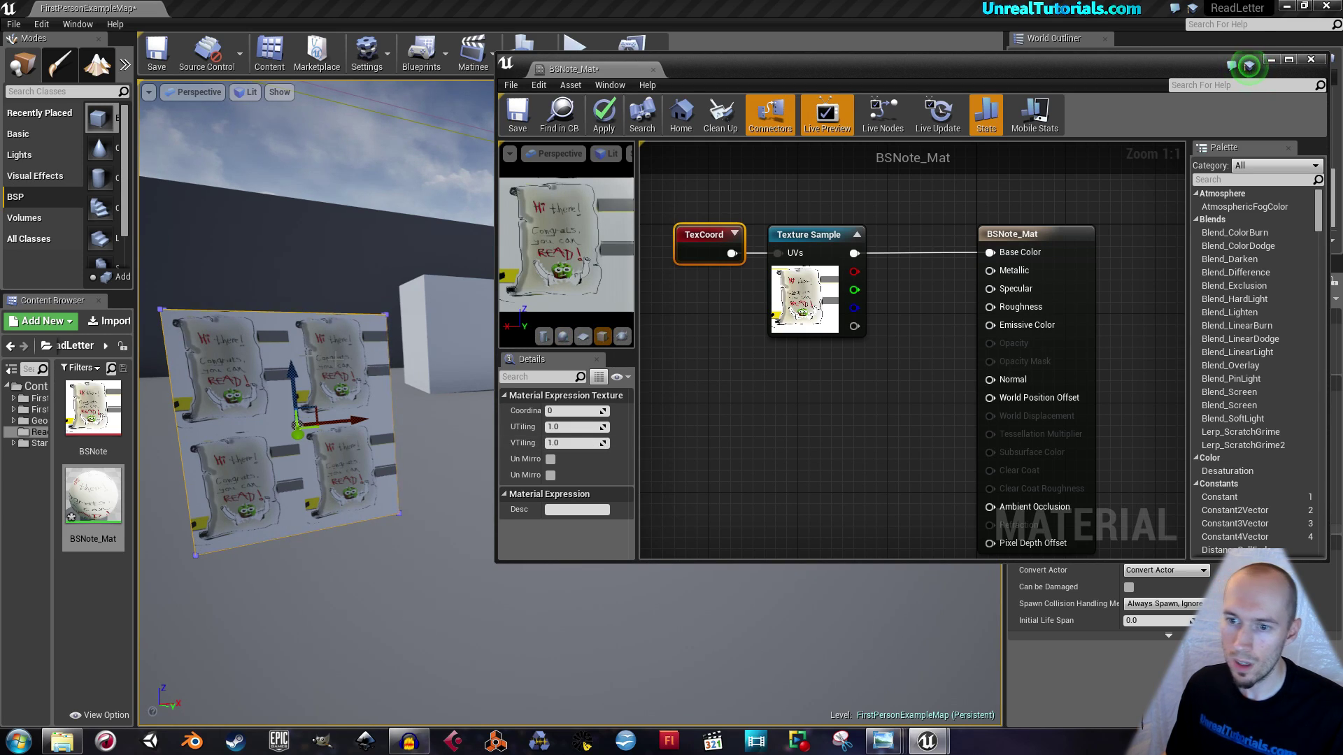
- Set the TexCoord node's UTiling to 0.4 and apply the material change
click(570, 427)
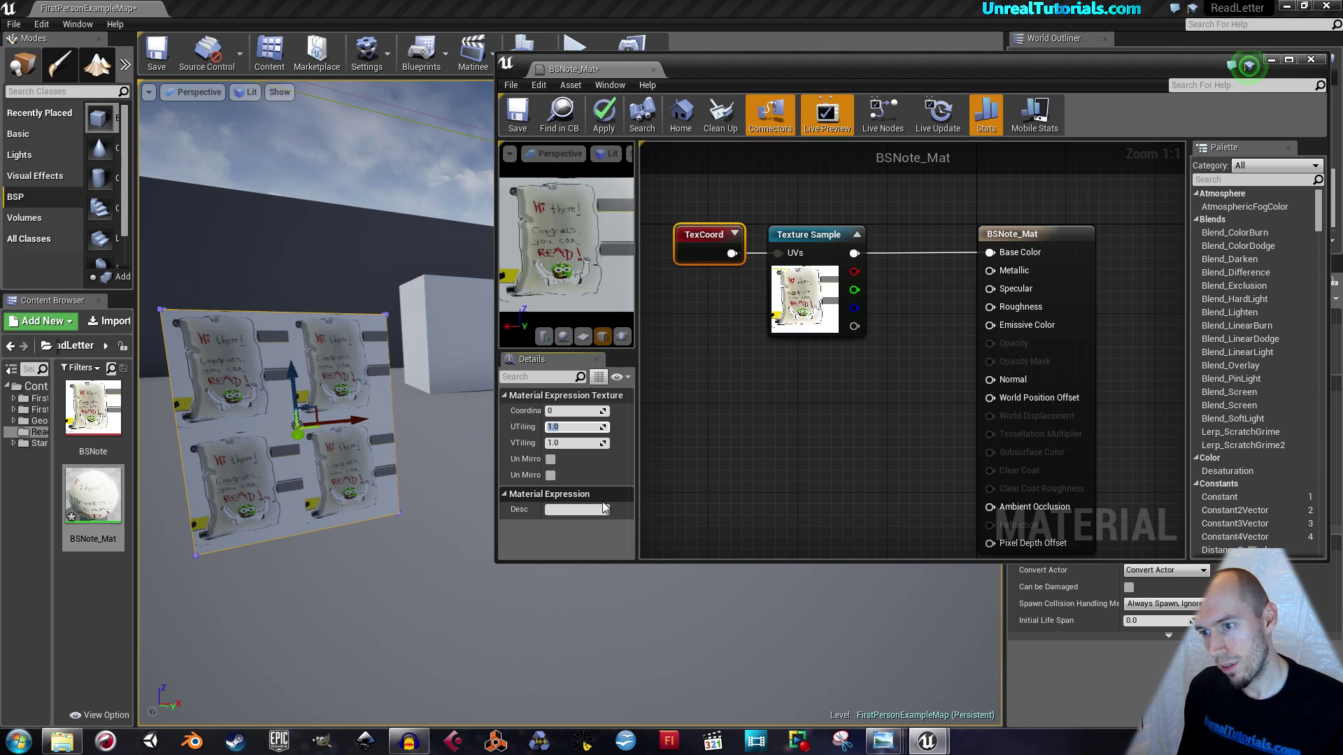
key(BackSpace)
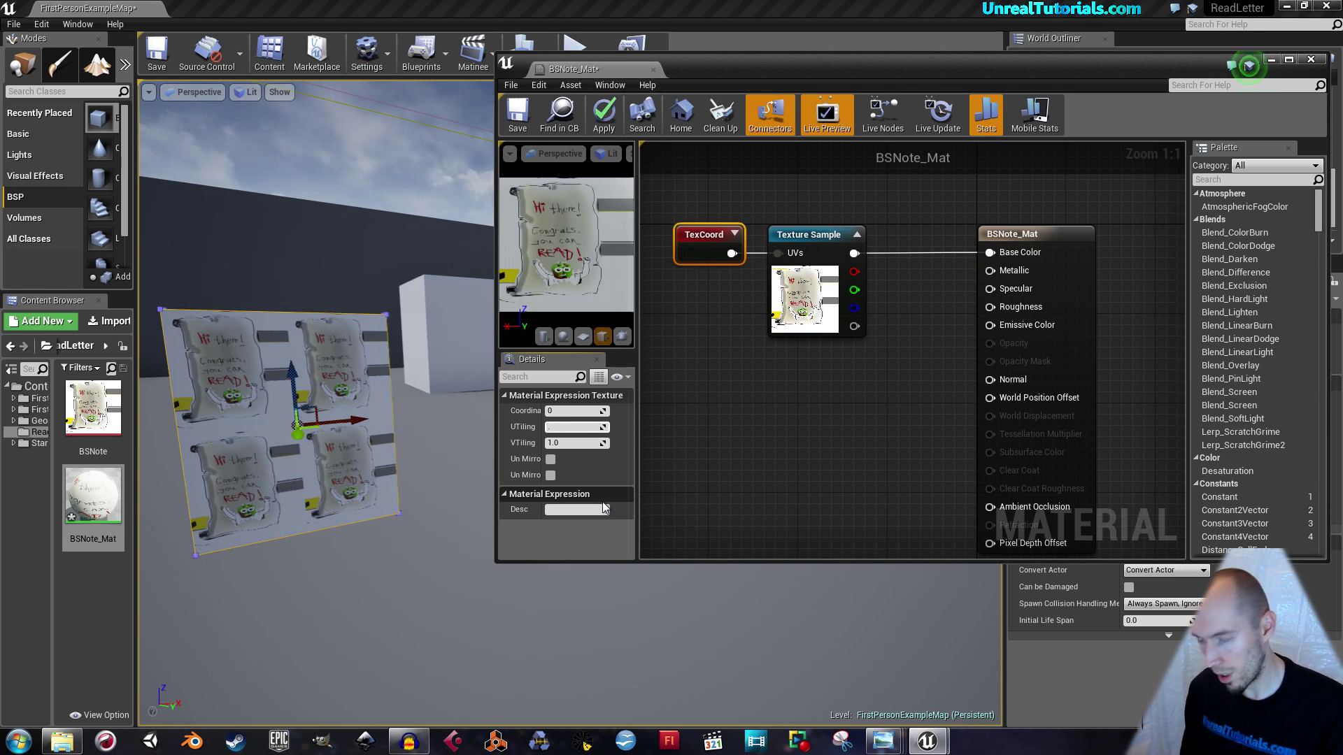
text(0.4)
key(Return)
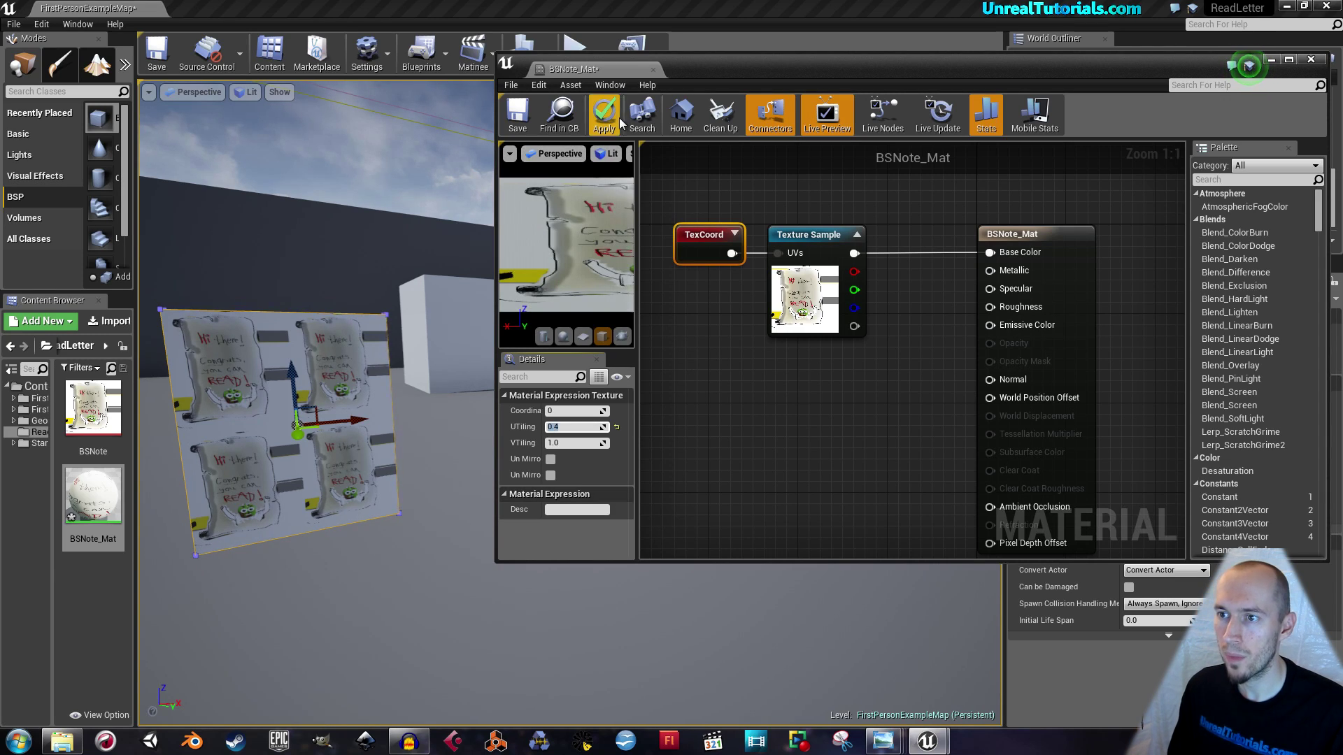
click(606, 120)
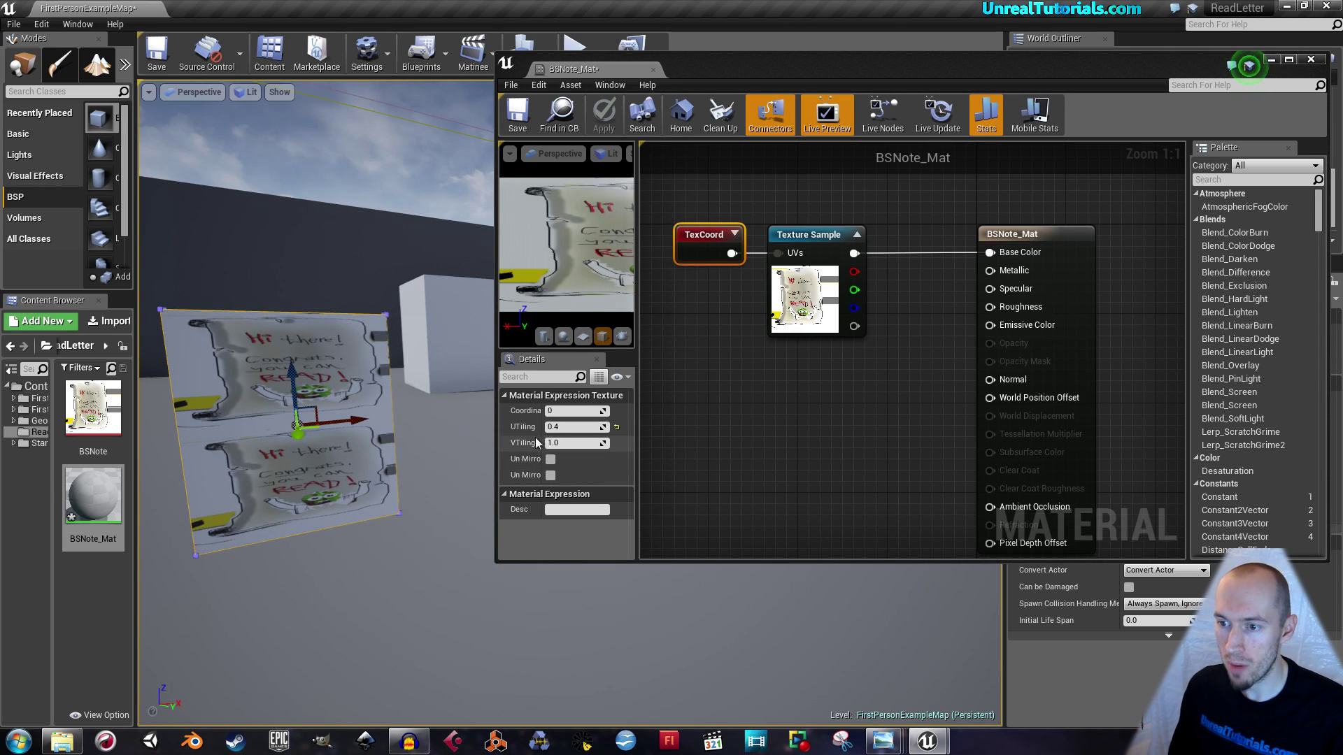
- Set the TexCoord node's VTiling to 0.5 and apply the material change
click(558, 442)
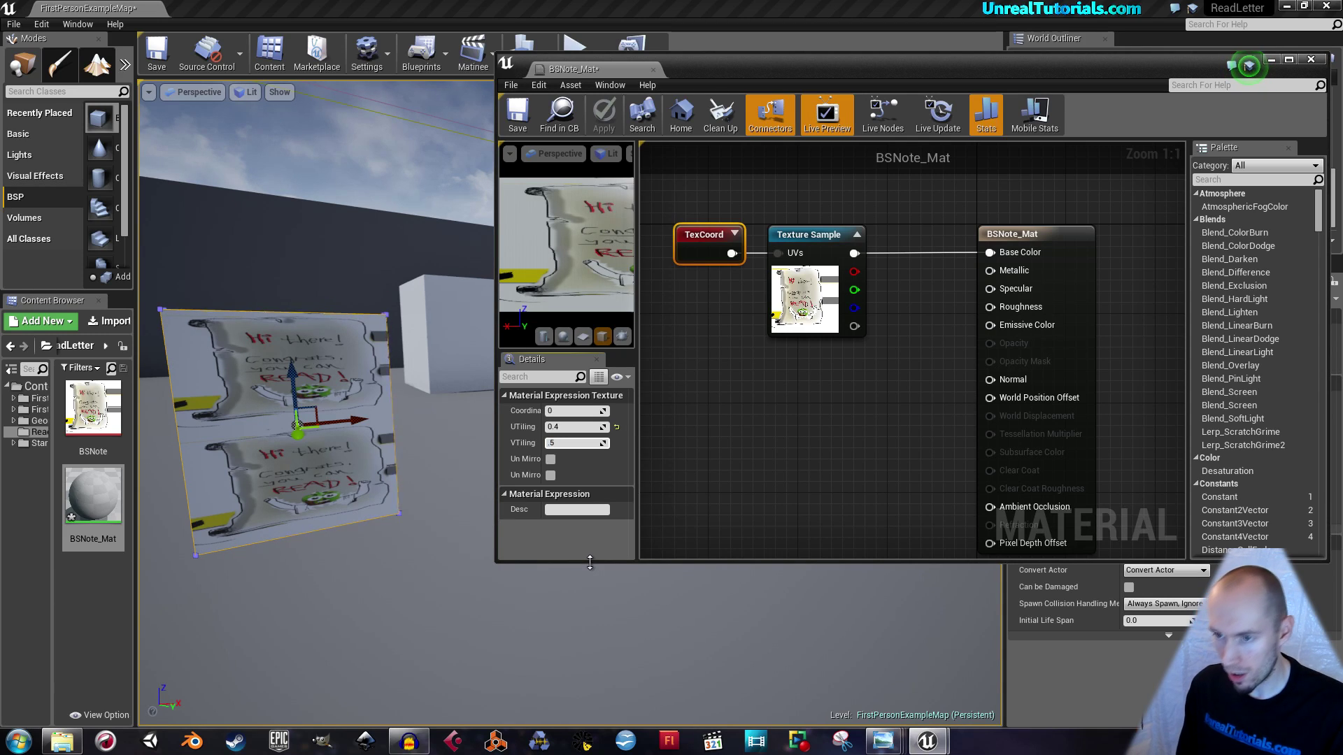
key(Return)
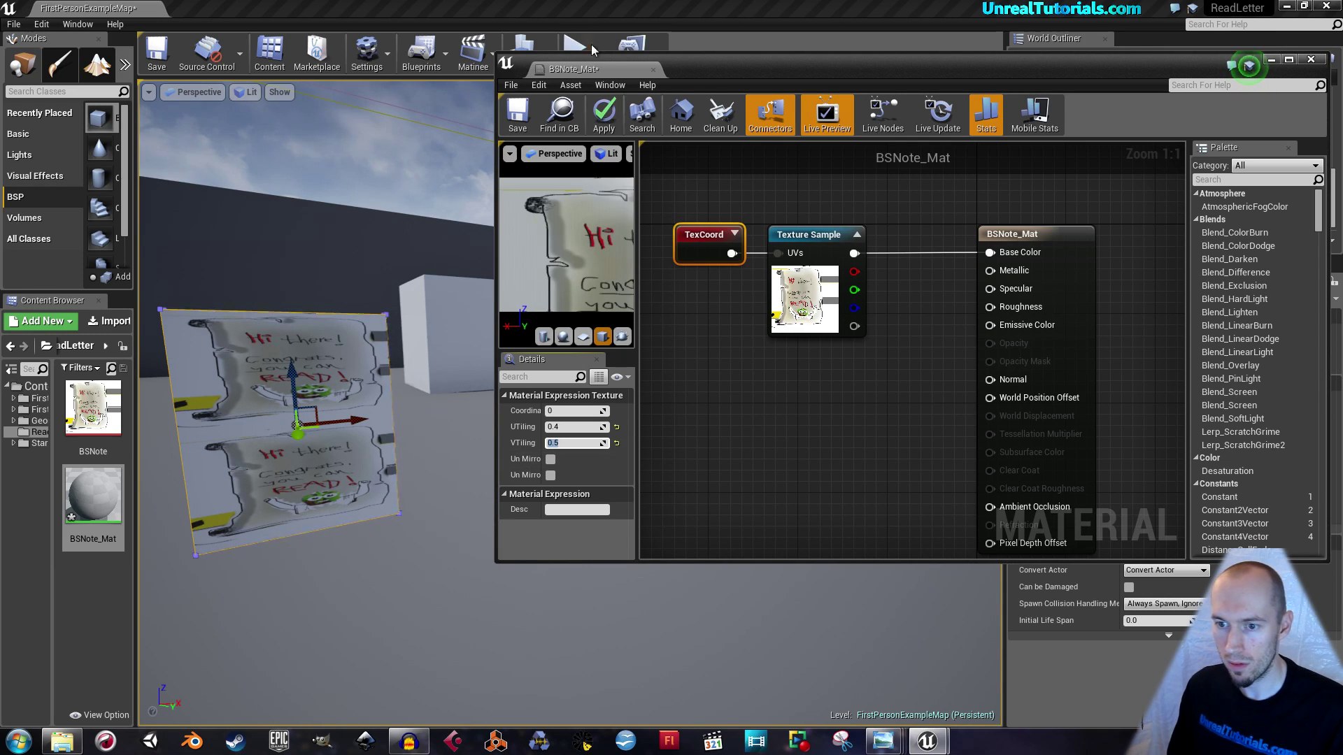
click(604, 119)
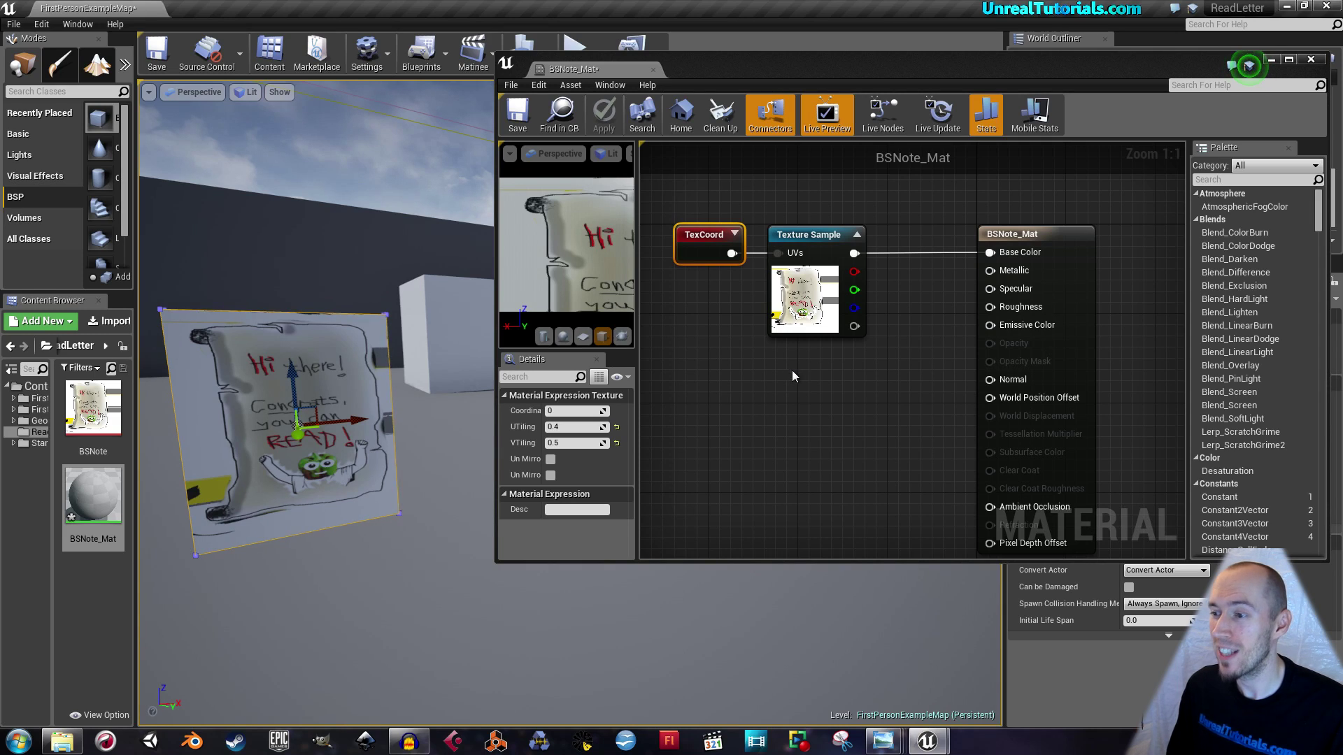
- Connect the Texture Sample's colour output to Emissive Color as well and close the BSNote_Mat material editor
right_drag(842, 388, 824, 356)
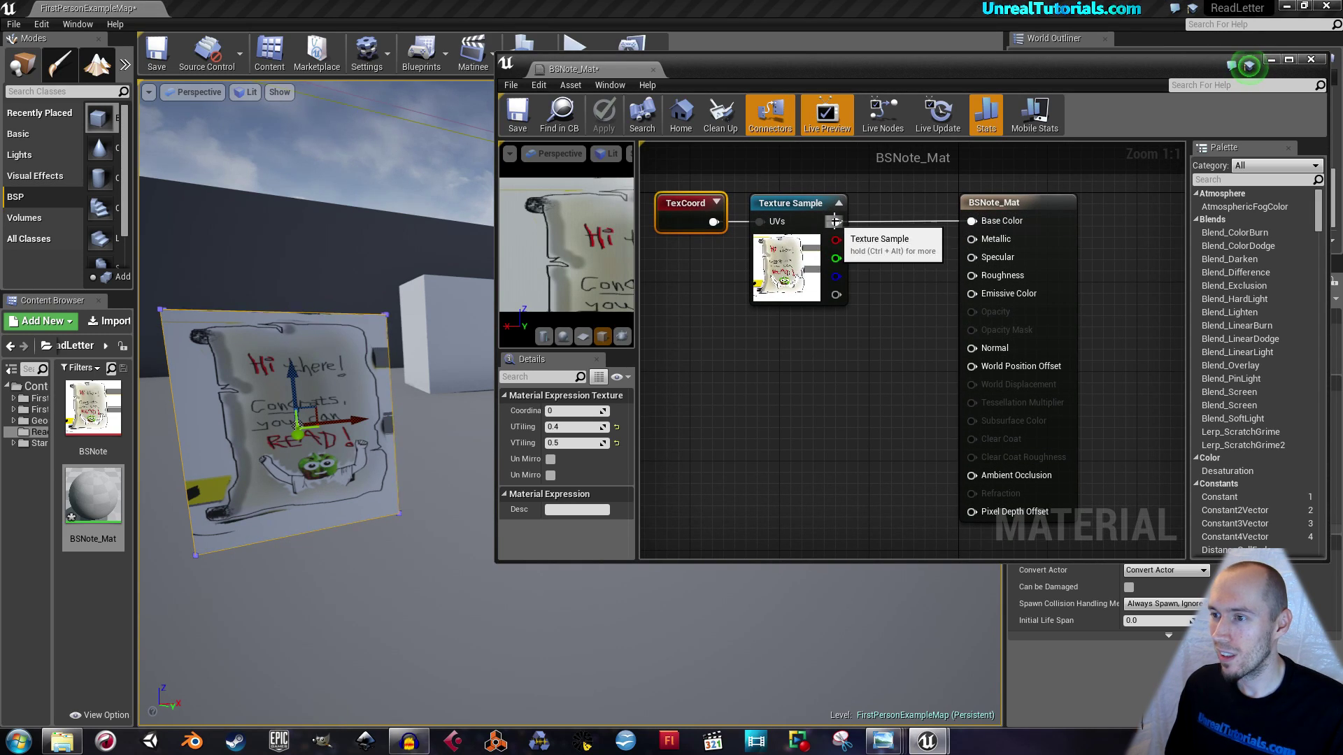
drag(834, 221, 976, 296)
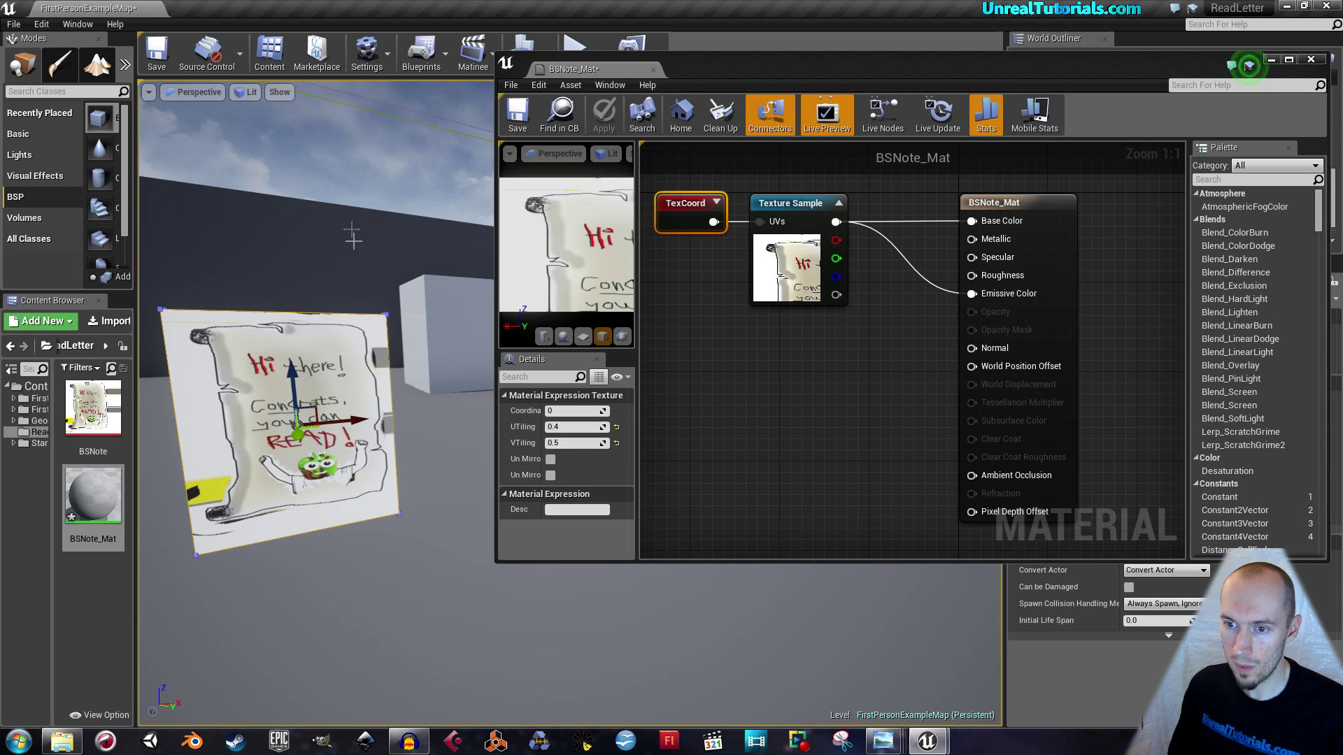
click(1311, 60)
- Apply the BSNote_Mat material to the remaining faces of the box brush, including its thin edges
right_drag(700, 315, 796, 302)
key(a)
key(w)
key(d)
key(s)
key(a)
key(d)
key(a)
key(d)
key(a)
mouse_move(93, 495)
mouse_down()
mouse_move(105, 420)
mouse_move(209, 503)
mouse_move(612, 501)
mouse_move(768, 483)
mouse_up()
drag(91, 490, 852, 488)
mouse_move(851, 488)
right_down()
mouse_move(930, 483)
mouse_move(979, 461)
mouse_move(958, 441)
right_up()
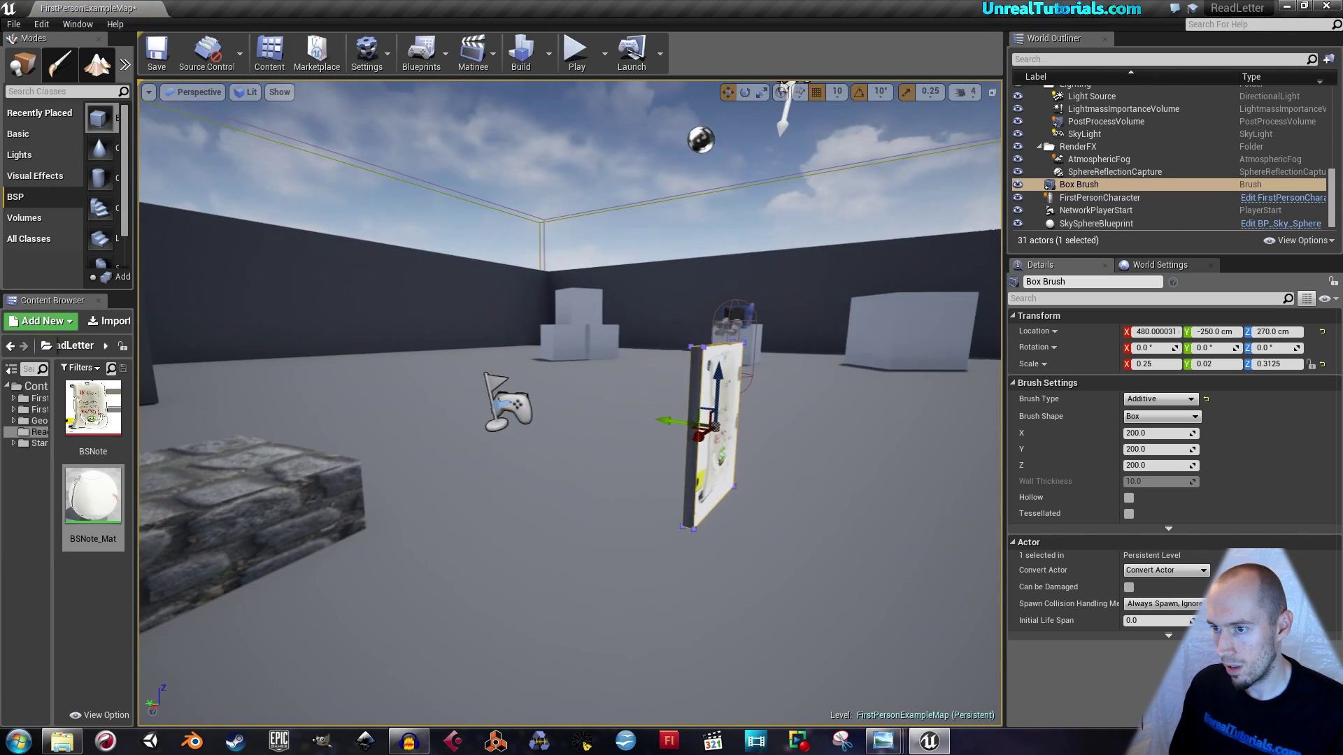
mouse_move(93, 497)
mouse_down()
mouse_move(633, 414)
mouse_move(694, 382)
mouse_up()
right_drag(694, 382, 710, 512)
drag(101, 497, 651, 445)
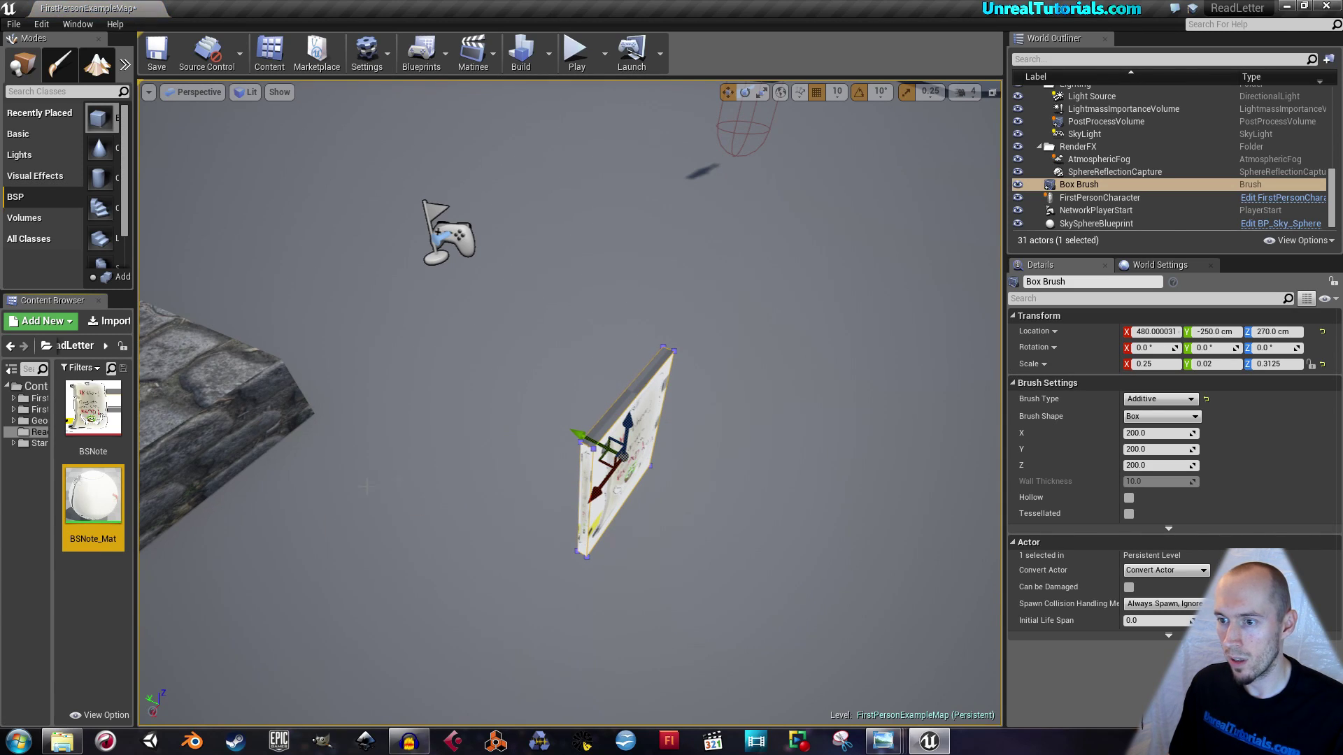
mouse_move(86, 489)
mouse_down()
mouse_move(567, 406)
mouse_move(629, 428)
mouse_move(619, 410)
mouse_up()
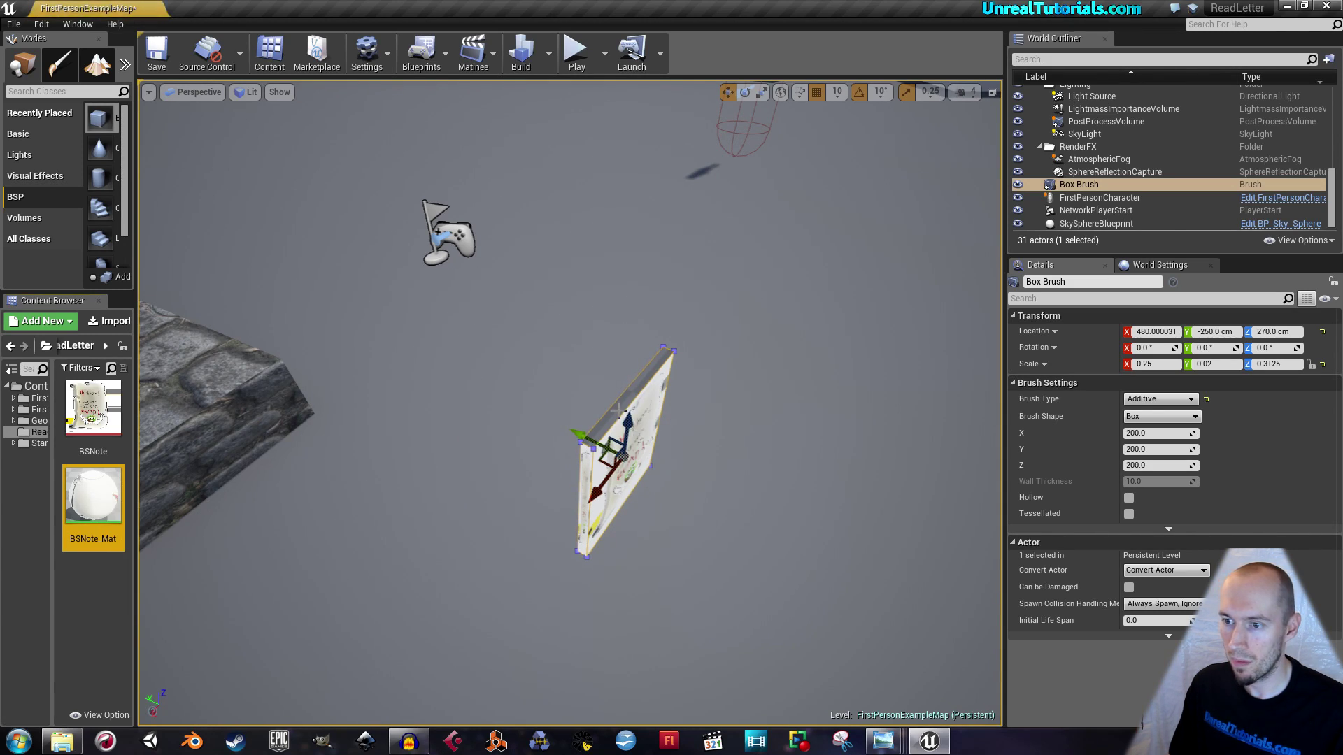
- Convert the box brush into a static mesh named BSLetter_Mesh in the ReadLetter folder
mouse_move(600, 433)
right_down()
mouse_move(595, 413)
mouse_move(489, 391)
mouse_move(531, 399)
mouse_move(504, 441)
mouse_move(600, 428)
right_up()
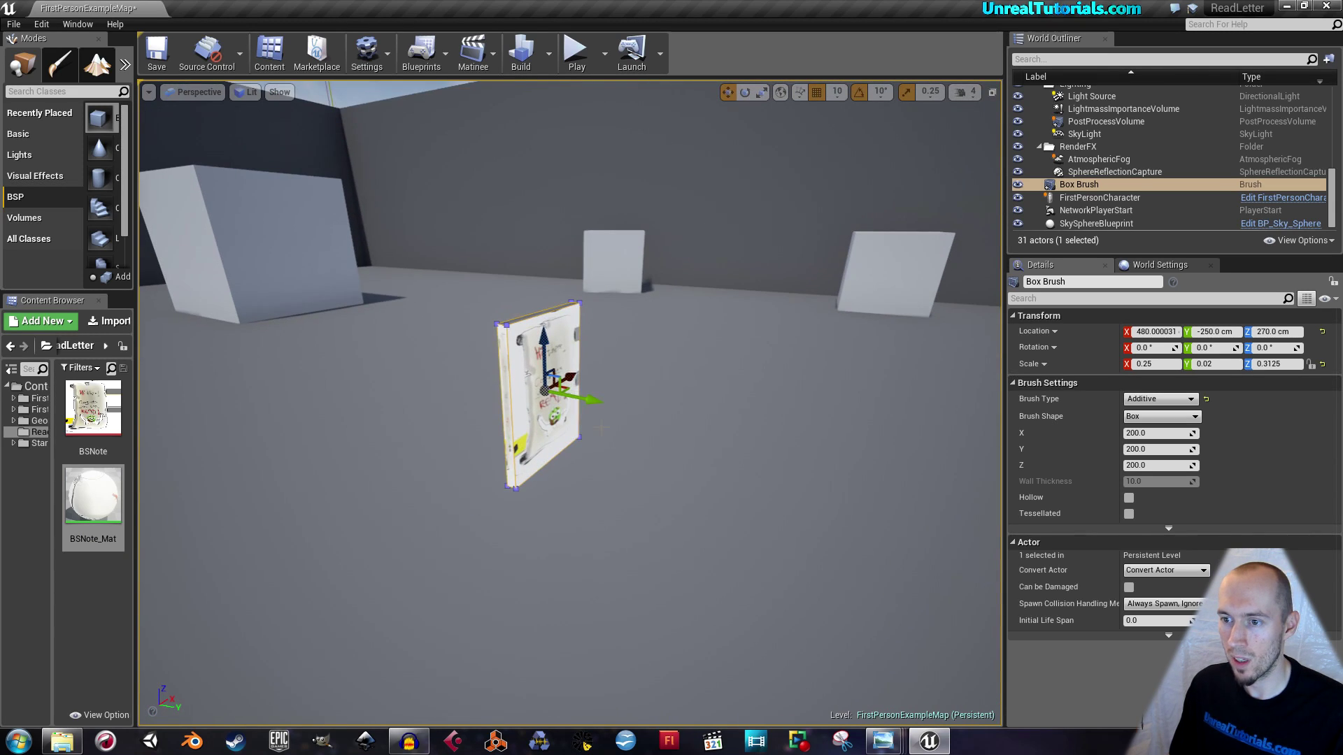
mouse_move(593, 439)
right_down()
mouse_move(566, 434)
mouse_move(615, 435)
right_up()
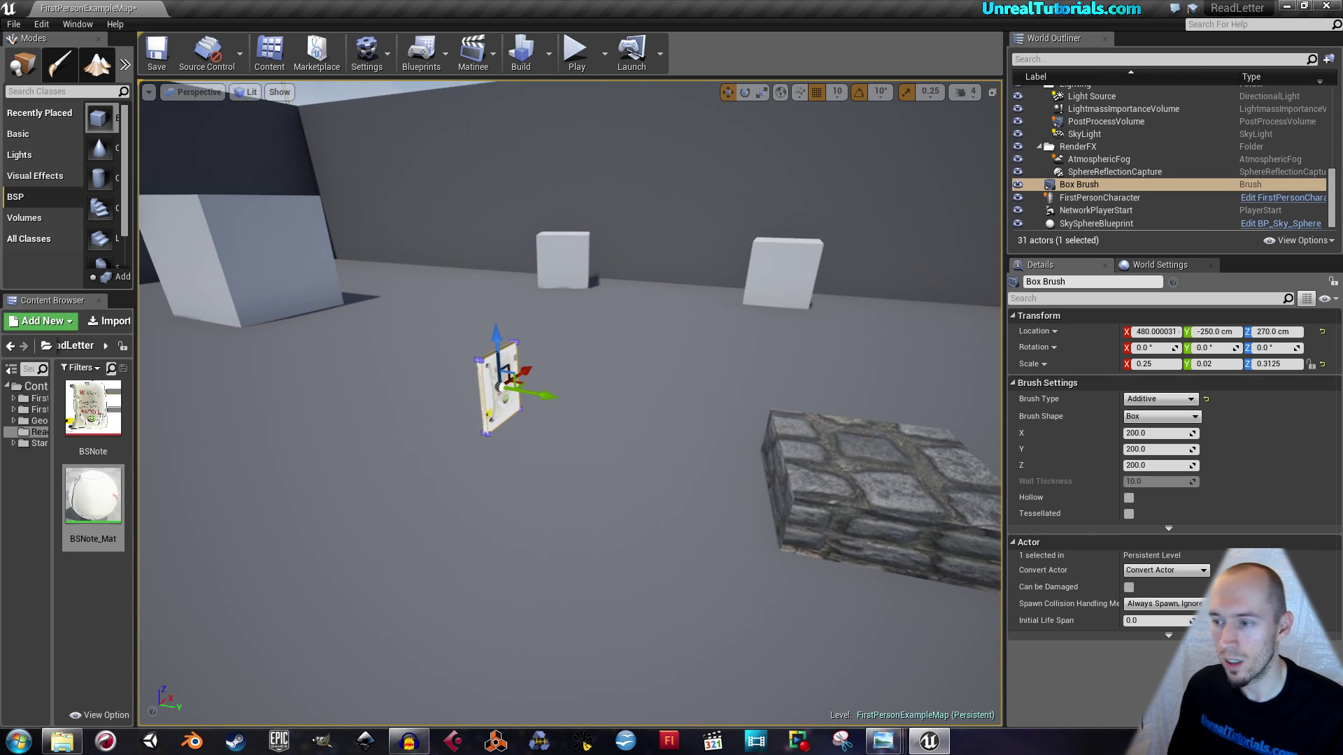
key(f)
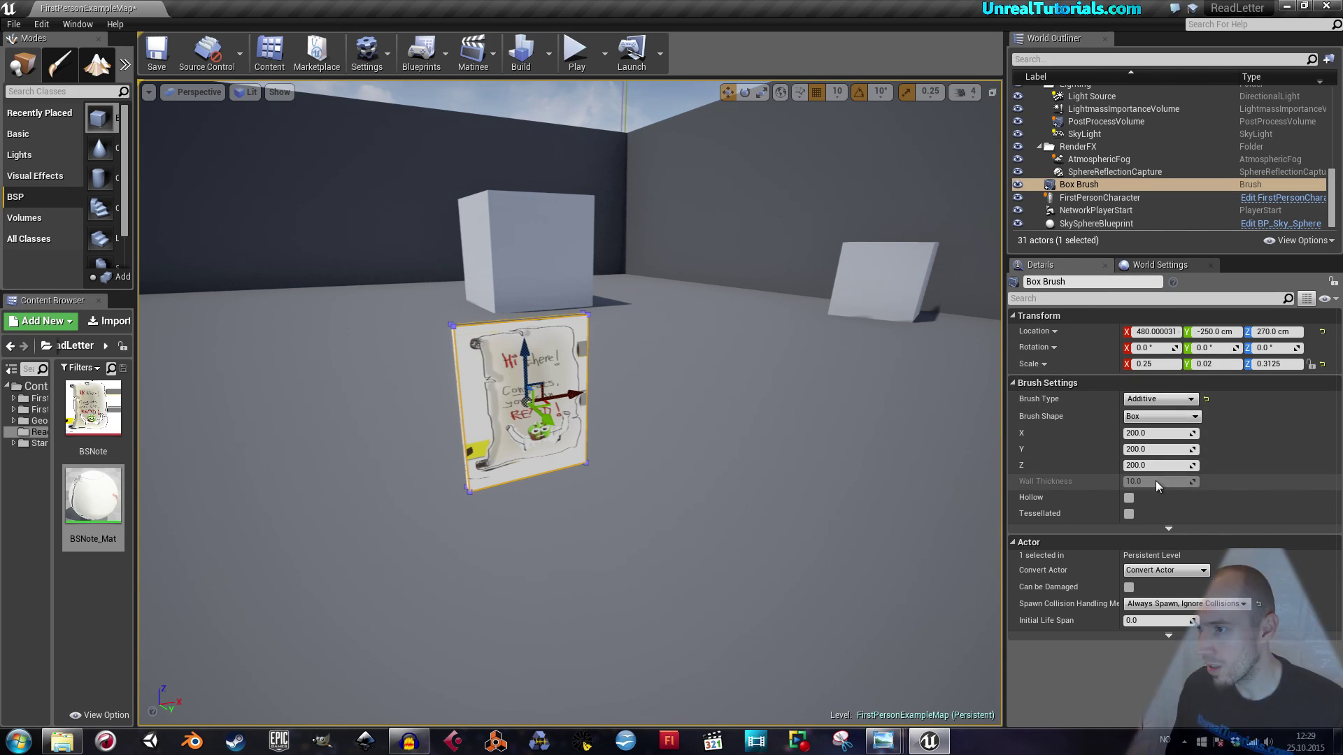
click(1170, 528)
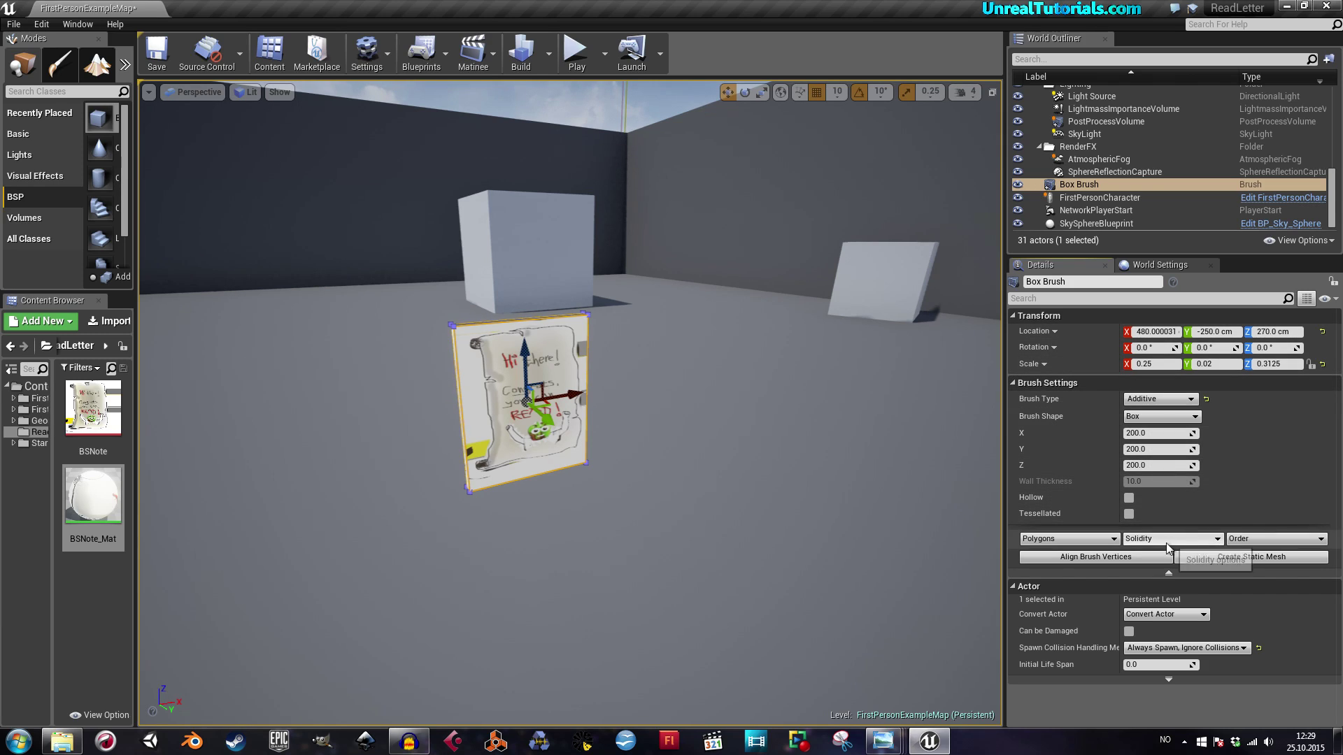
click(1237, 557)
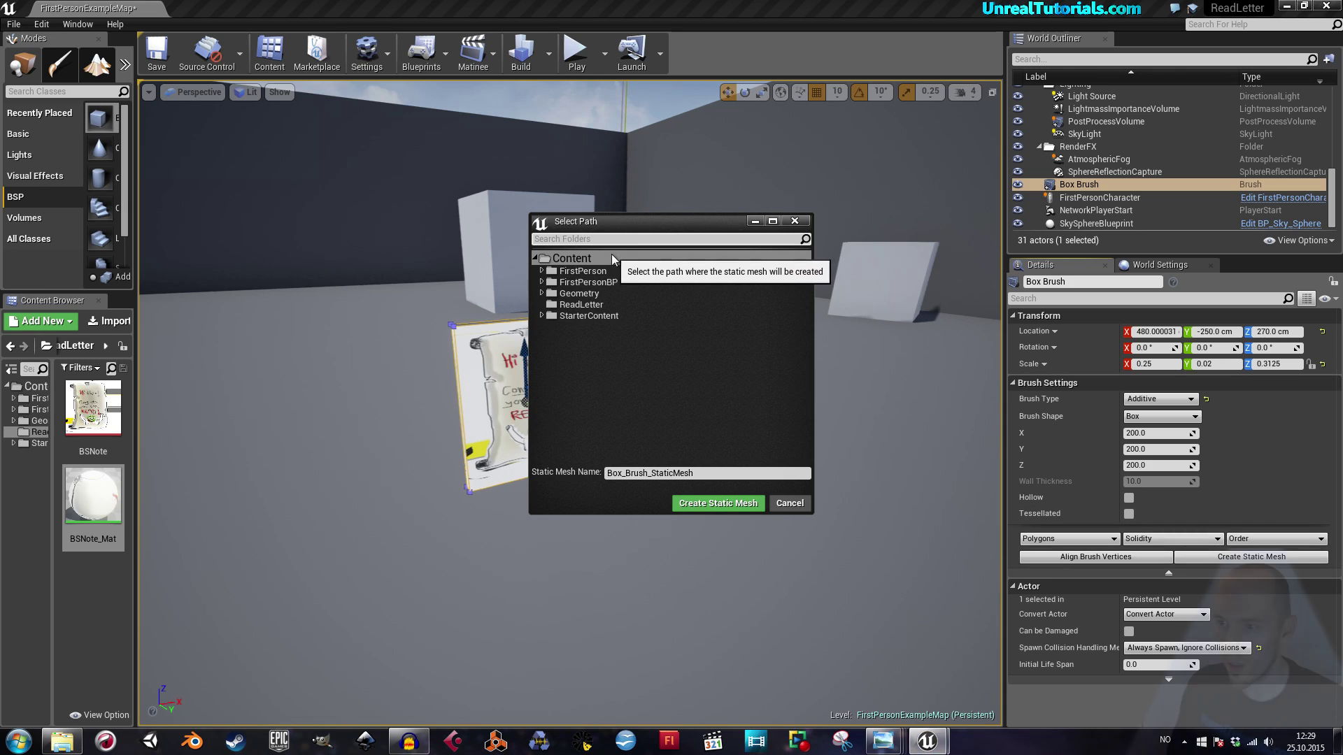
click(581, 305)
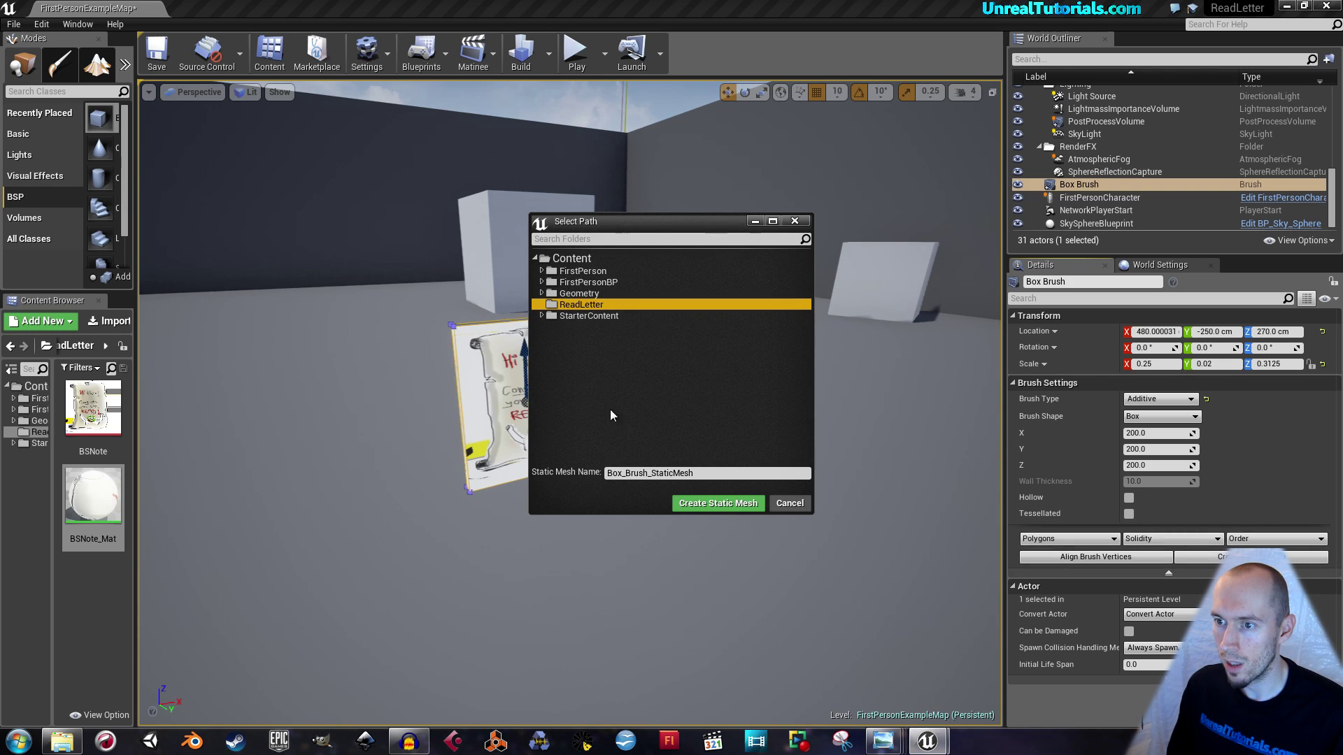
click(615, 473)
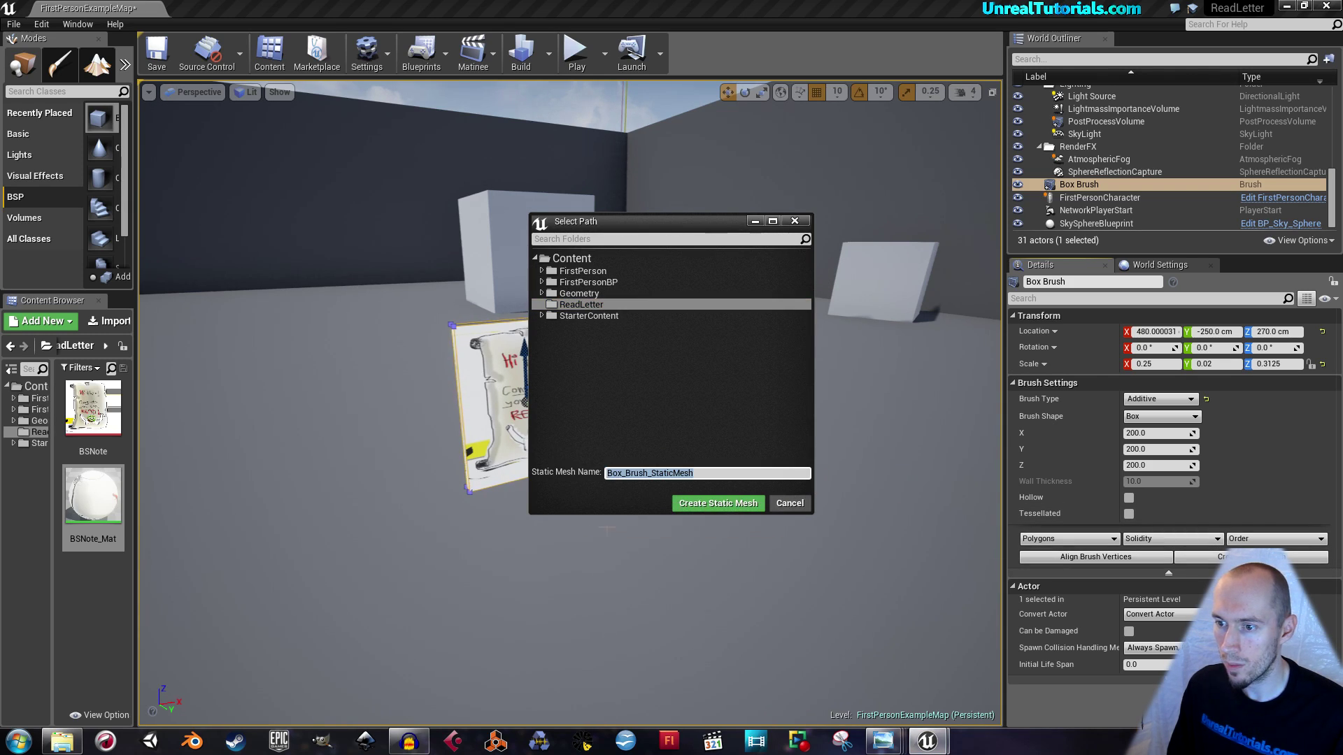
text(BSLetter_Me)
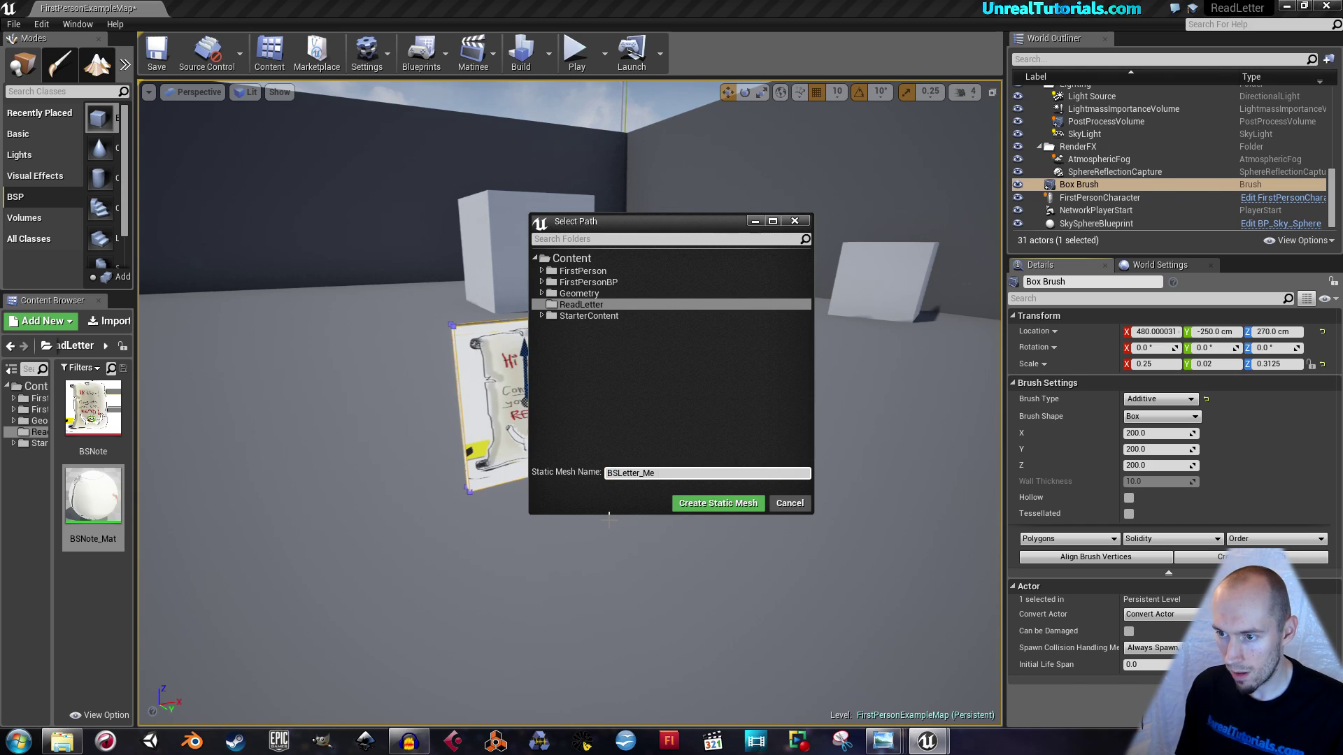
key(Return)
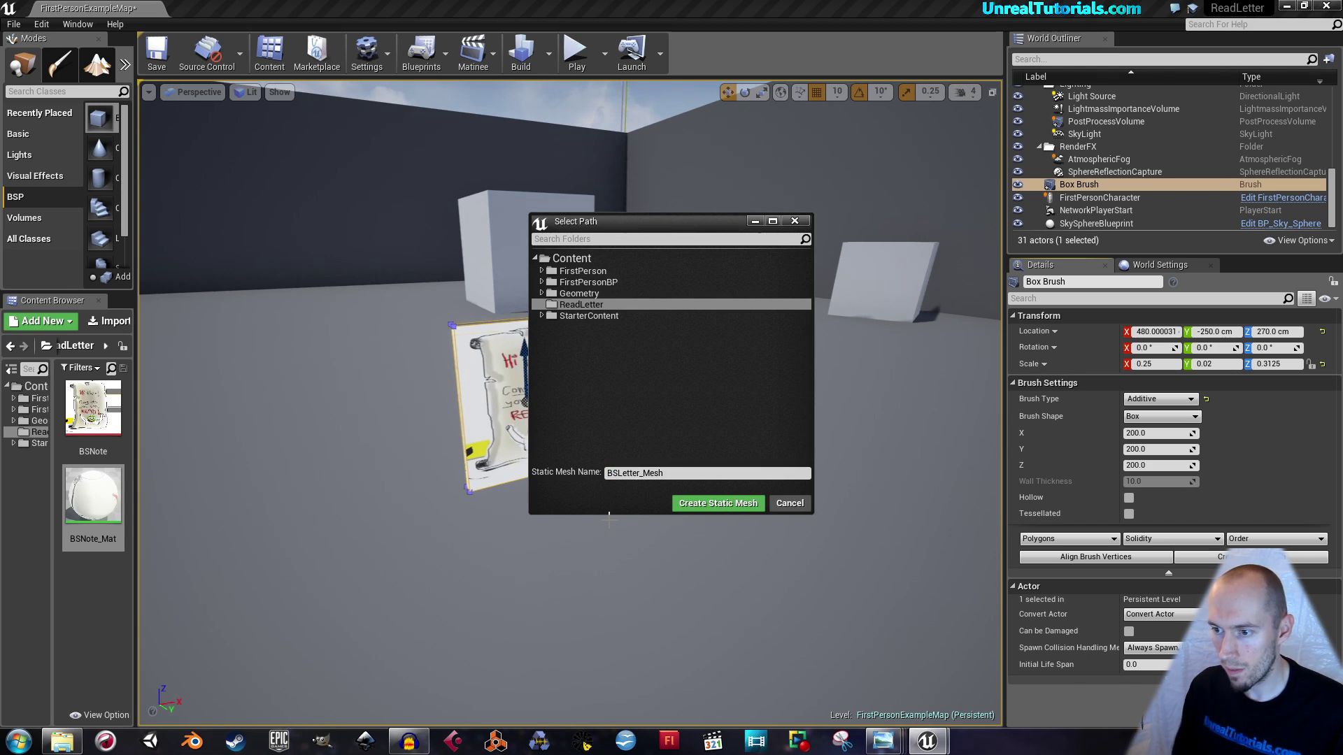
click(716, 504)
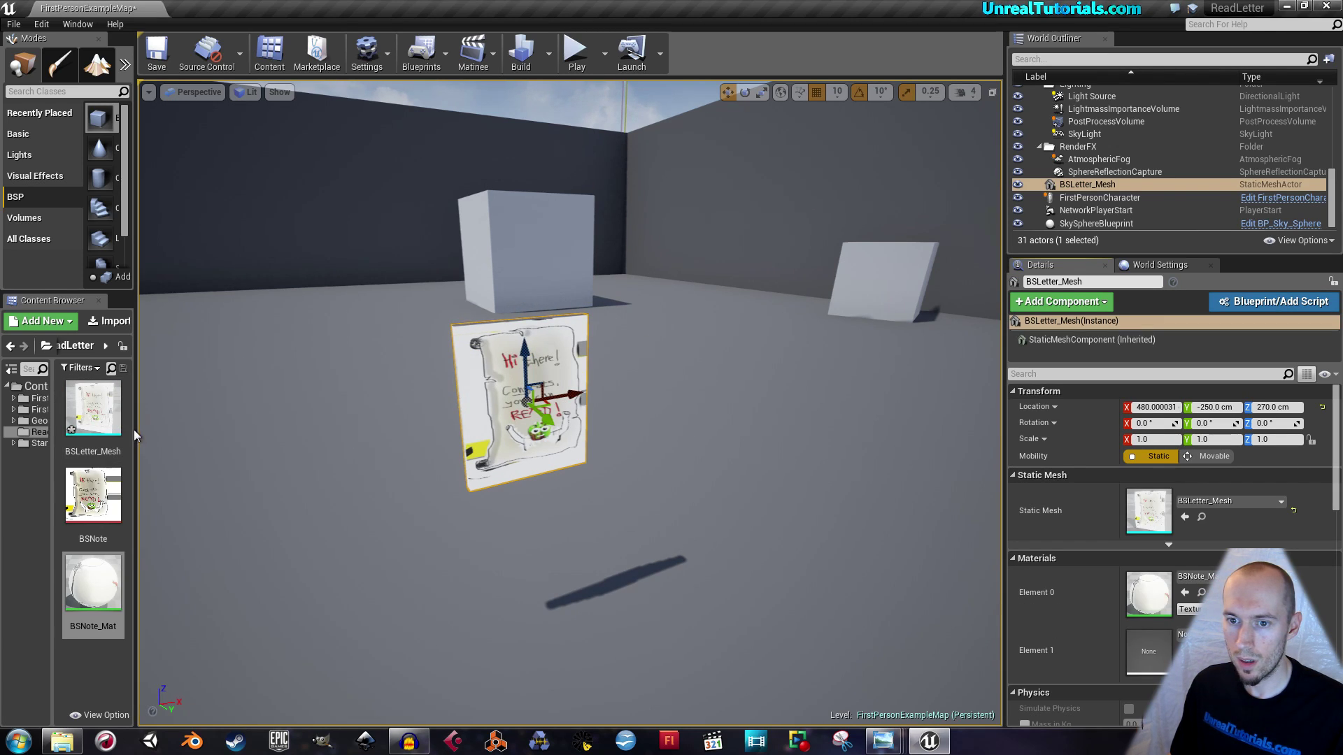
- Widen the Content Browser and save all changed content, the FirstPersonExampleMap level and BSLetter_Mesh
drag(135, 433, 218, 428)
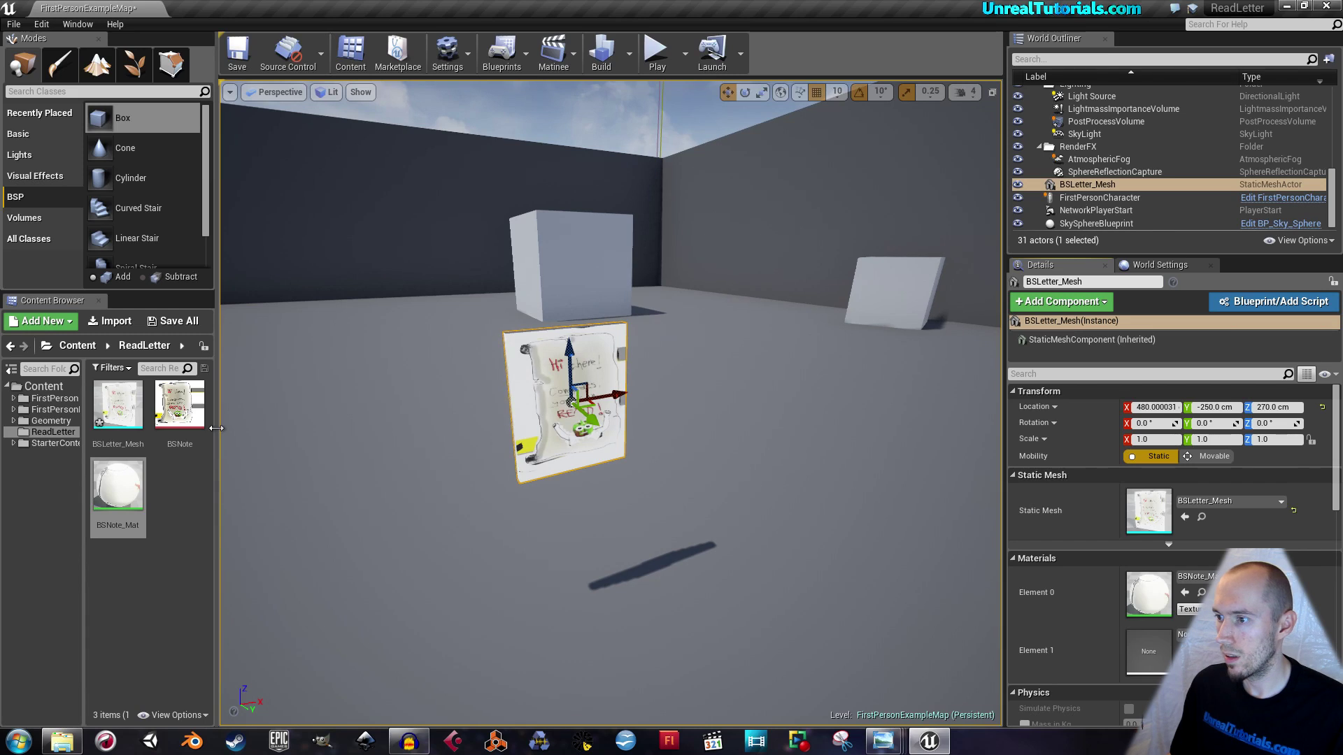
right_drag(399, 444, 448, 459)
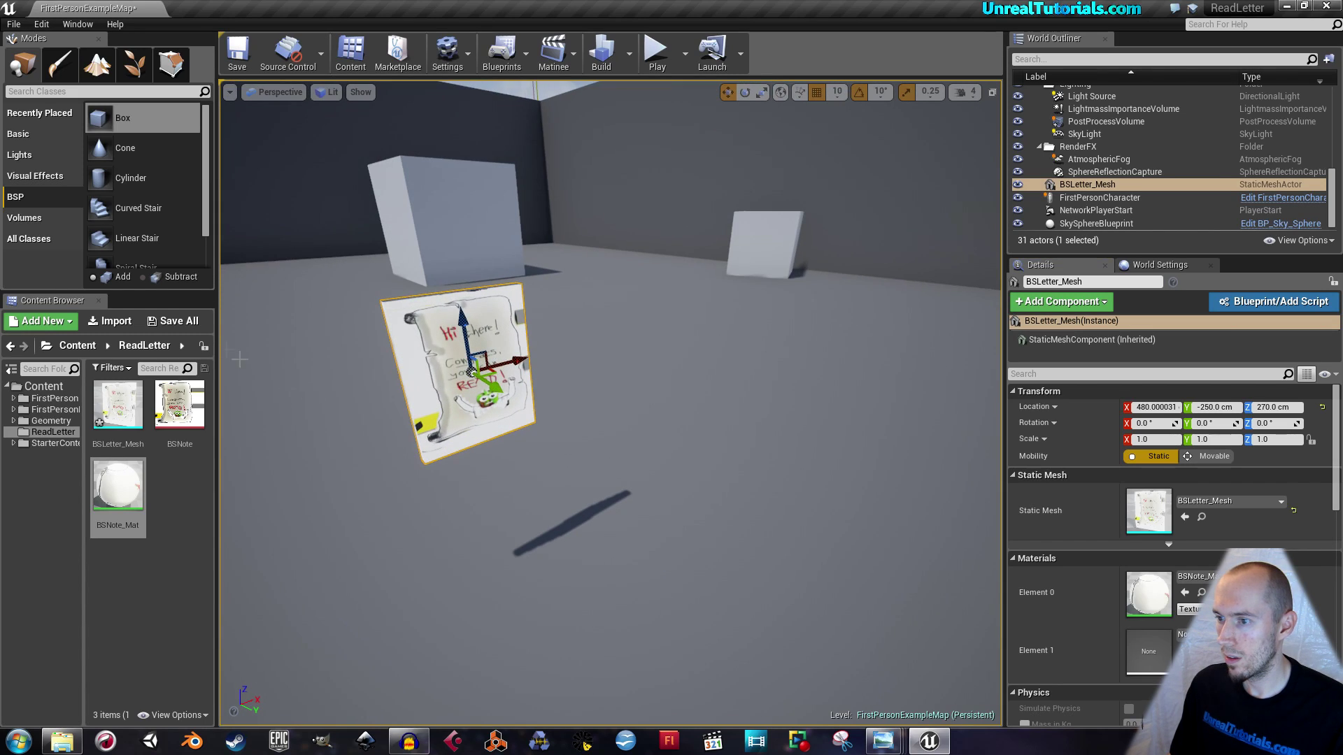
click(156, 323)
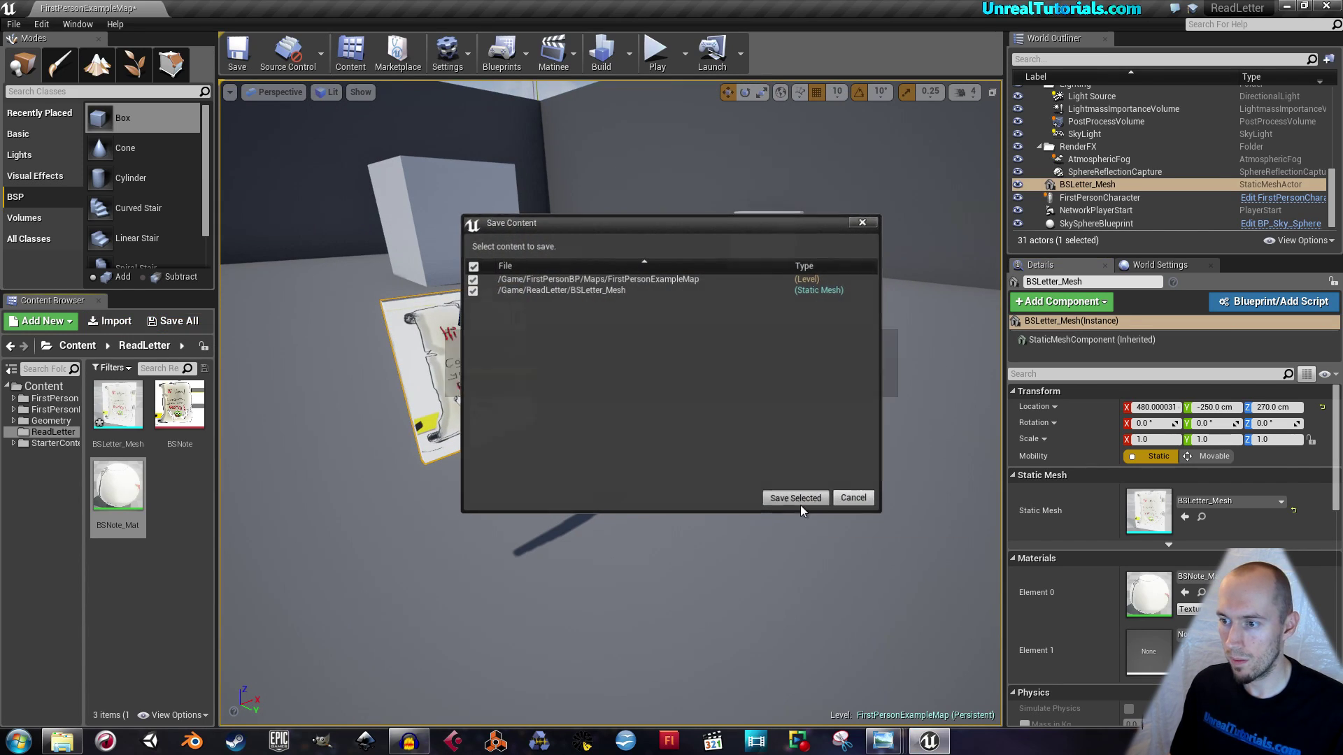
click(800, 501)
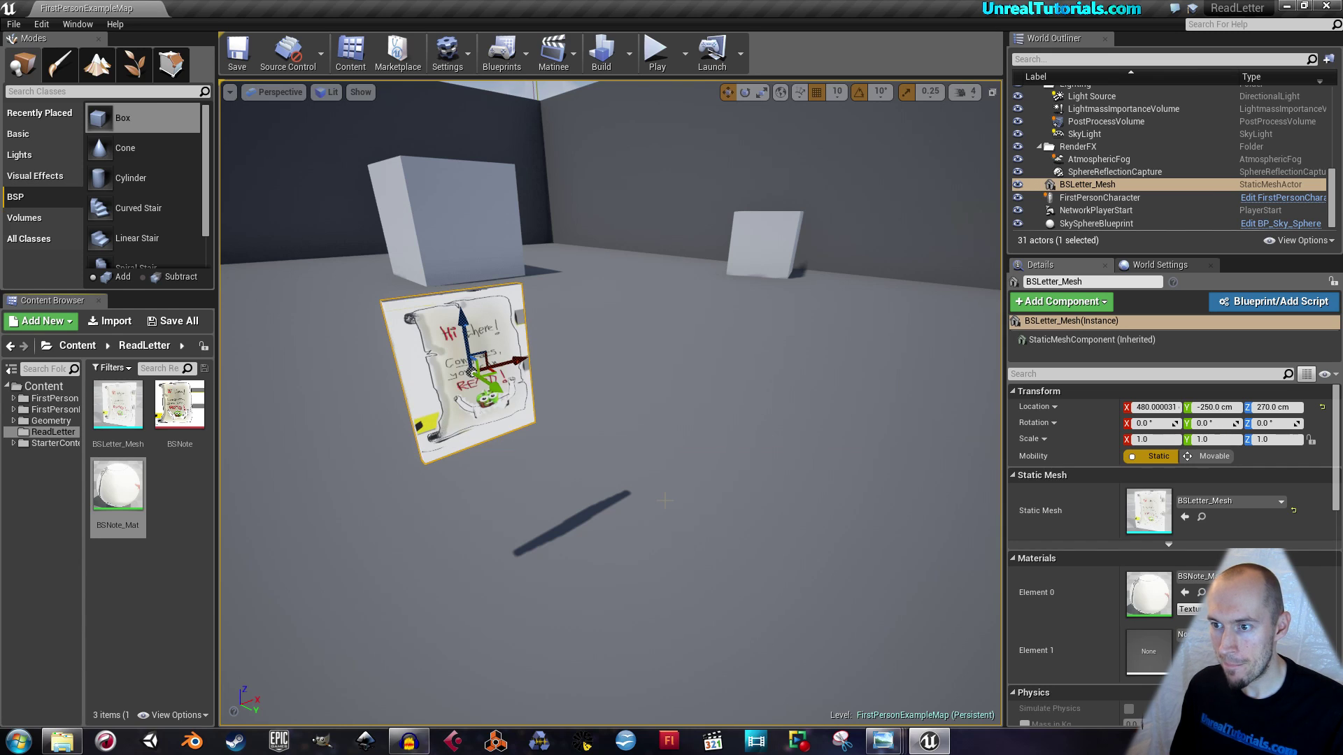
- Move the letter mesh over the stone block, to about X 500, Y 60 cm
right_drag(417, 347, 472, 360)
key(s)
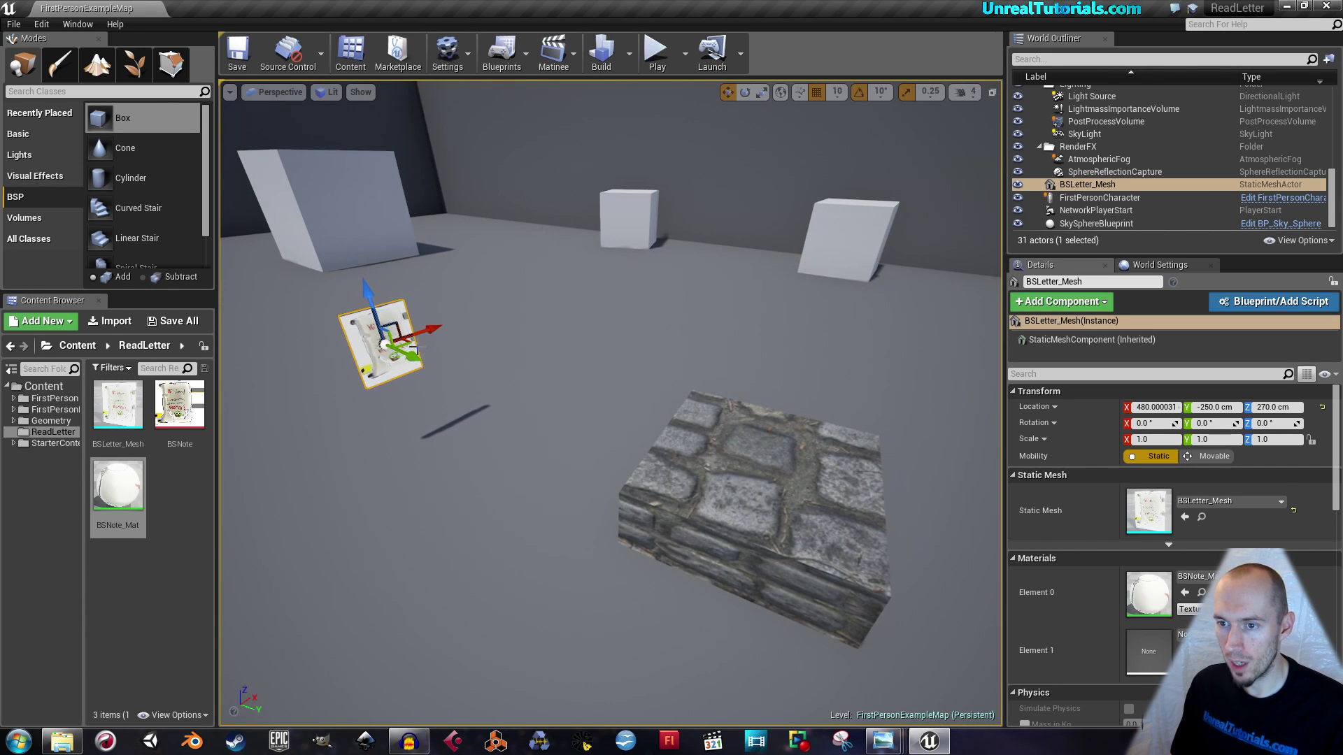
drag(409, 347, 728, 502)
drag(799, 495, 836, 522)
- Rotate the letter mesh to lie nearly flat with its text facing up, about -80.15°, 0.15°, 88.27°
key(e)
right_drag(836, 523, 941, 517)
mouse_move(821, 402)
right_down()
mouse_move(790, 392)
mouse_move(861, 391)
mouse_move(821, 402)
right_up()
drag(676, 332, 632, 288)
right_drag(632, 288, 543, 280)
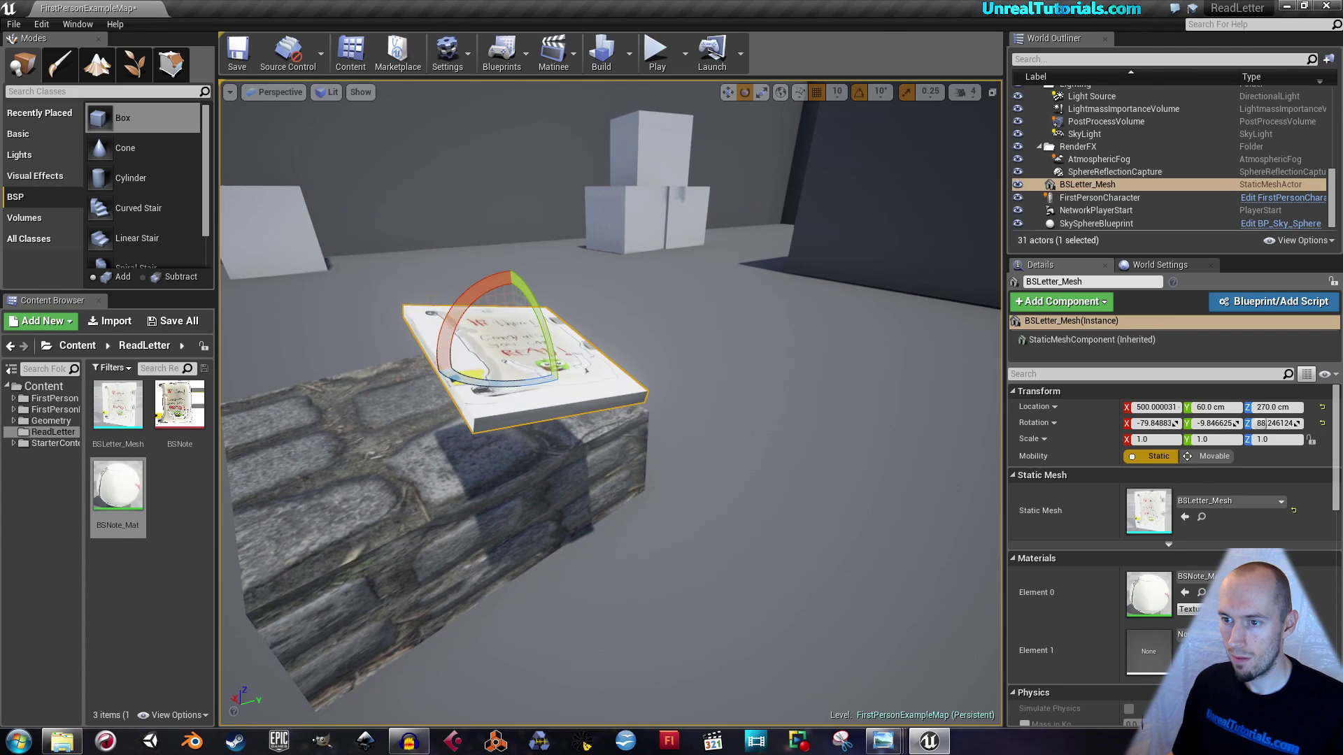
drag(453, 328, 444, 340)
right_drag(444, 340, 572, 360)
- Lower the letter mesh onto the stone block at X 540, Z 230 cm and save the level
key(space)
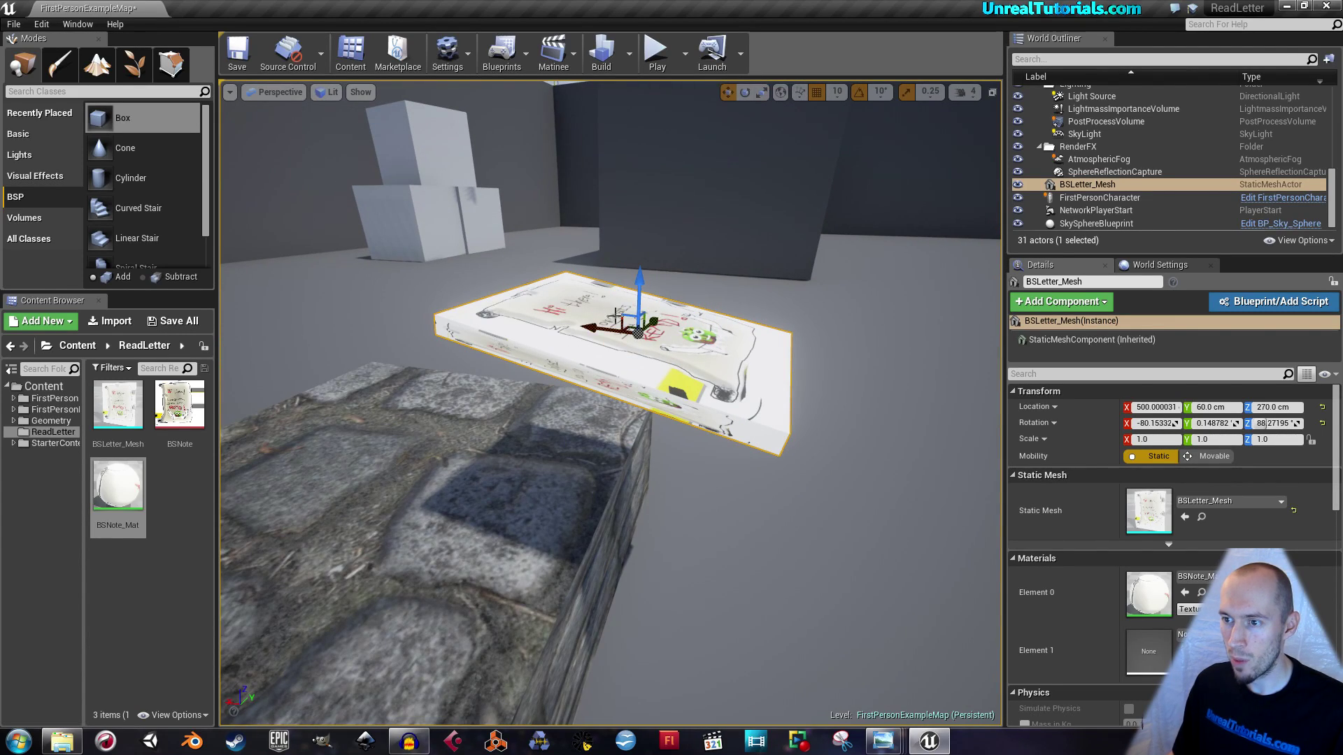
drag(620, 318, 514, 443)
right_drag(513, 443, 308, 413)
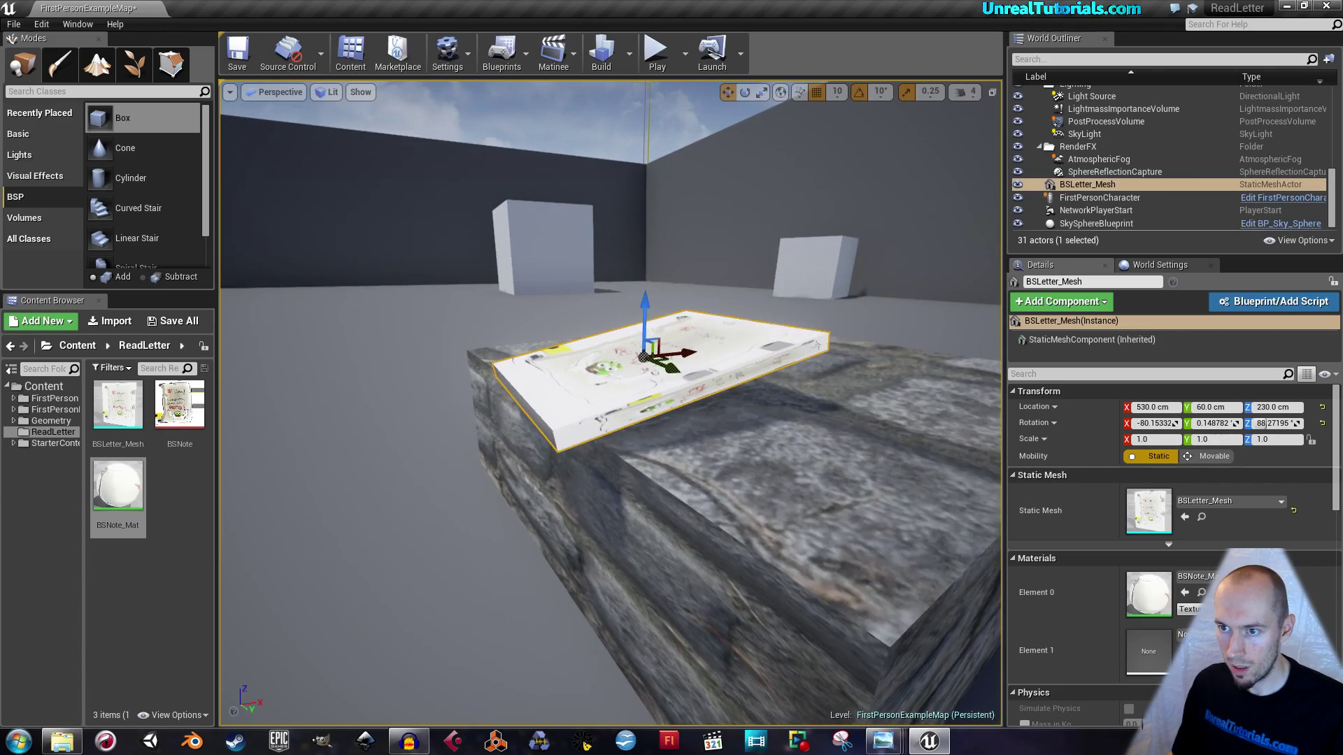
drag(679, 353, 697, 355)
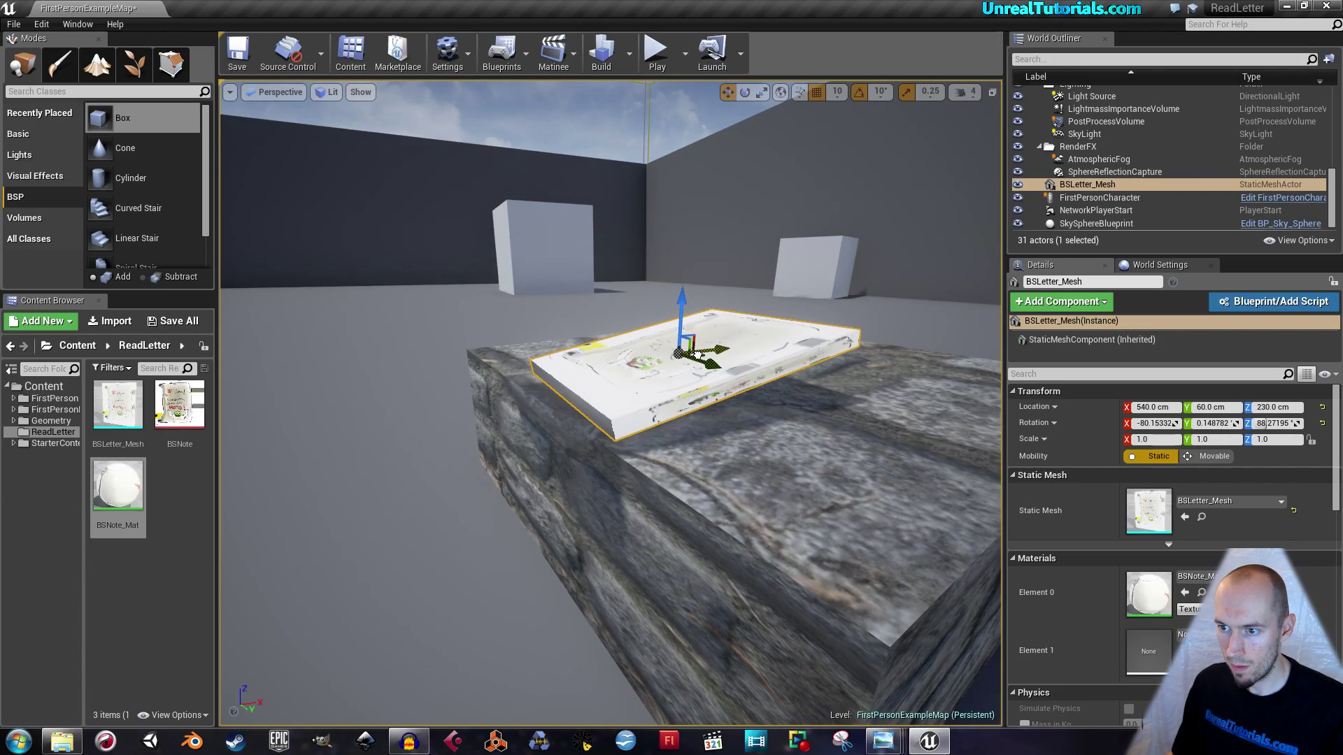
right_drag(691, 380, 807, 482)
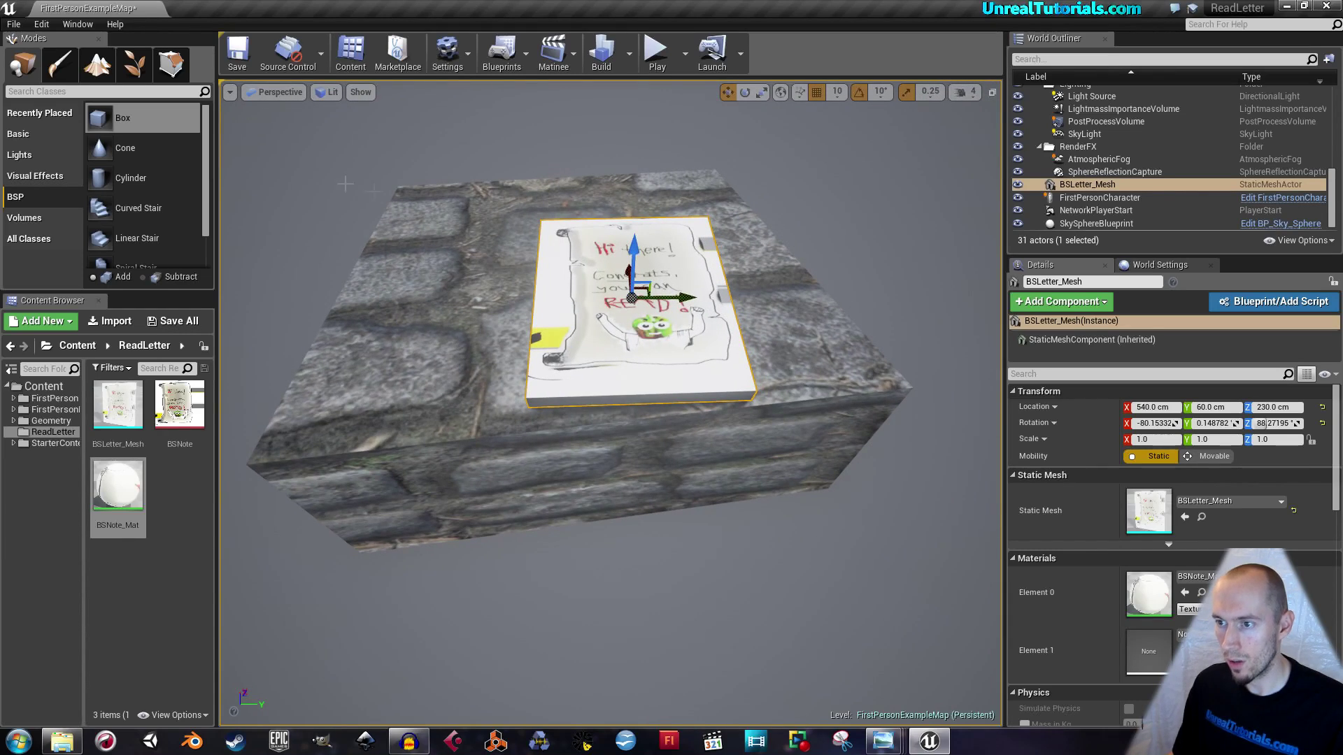
click(241, 56)
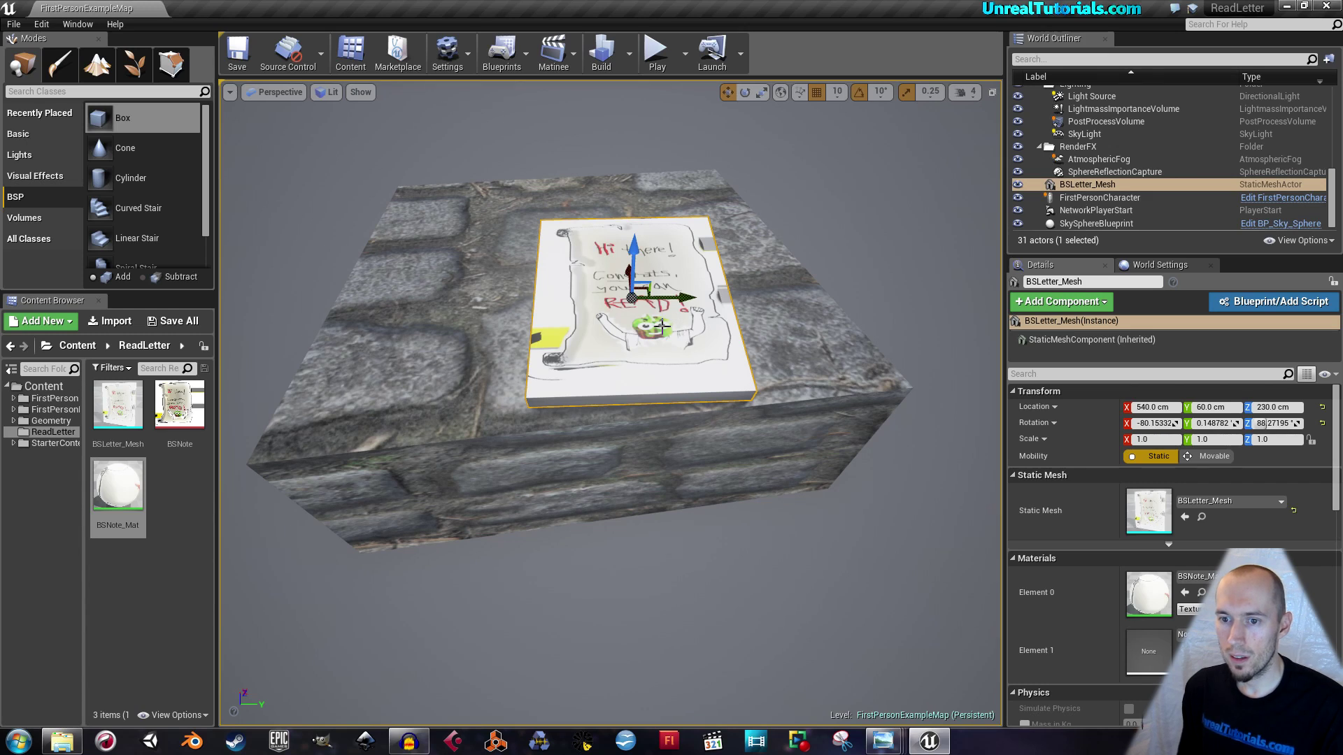
- Search the placeable actors for "trigger" and place a Box Trigger at the stone block with the letter
key(s)
right_drag(739, 345, 641, 264)
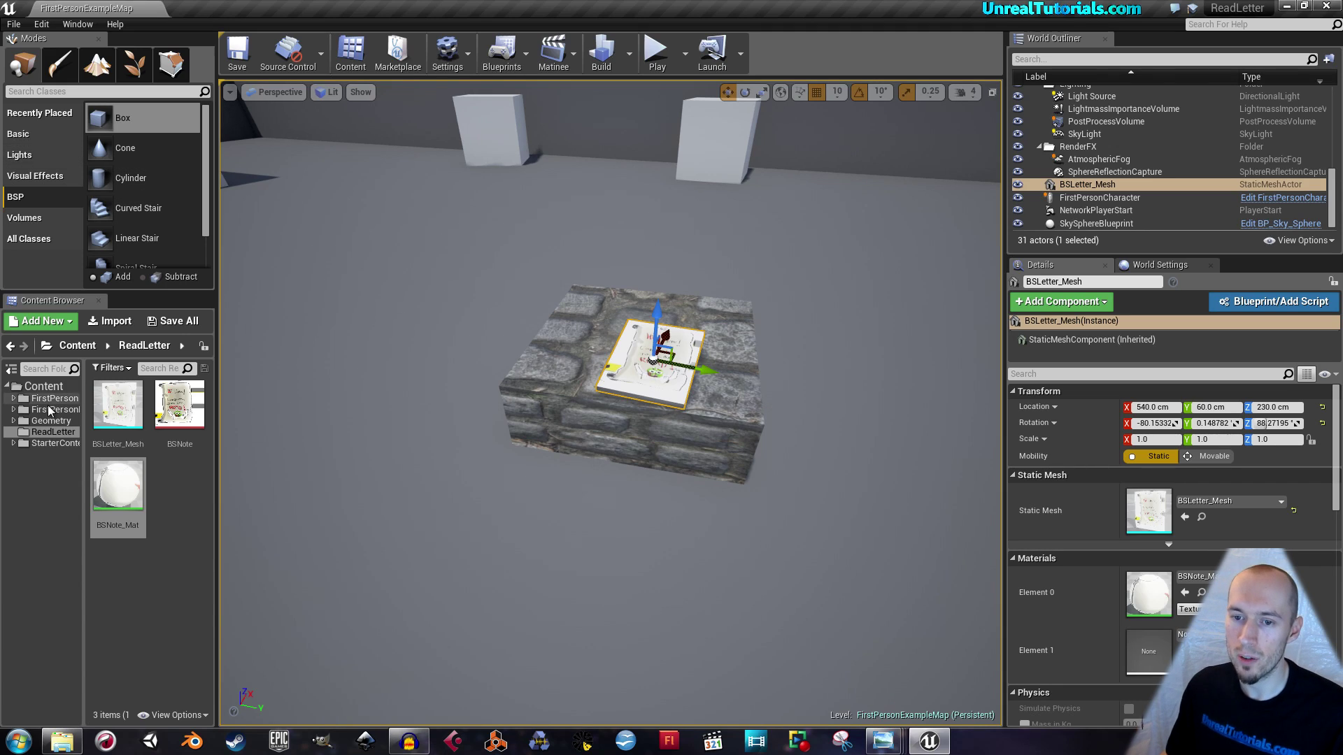
drag(83, 506, 101, 512)
drag(215, 521, 293, 521)
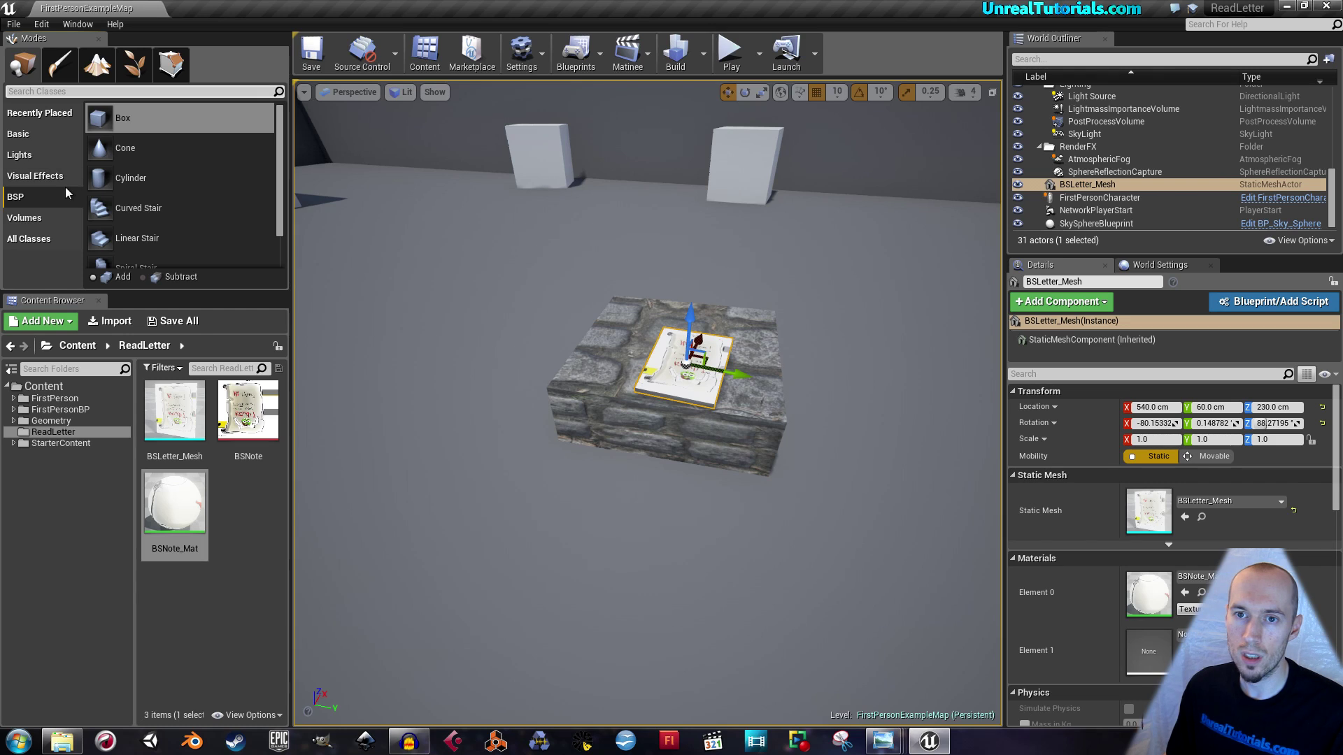
text(trigger)
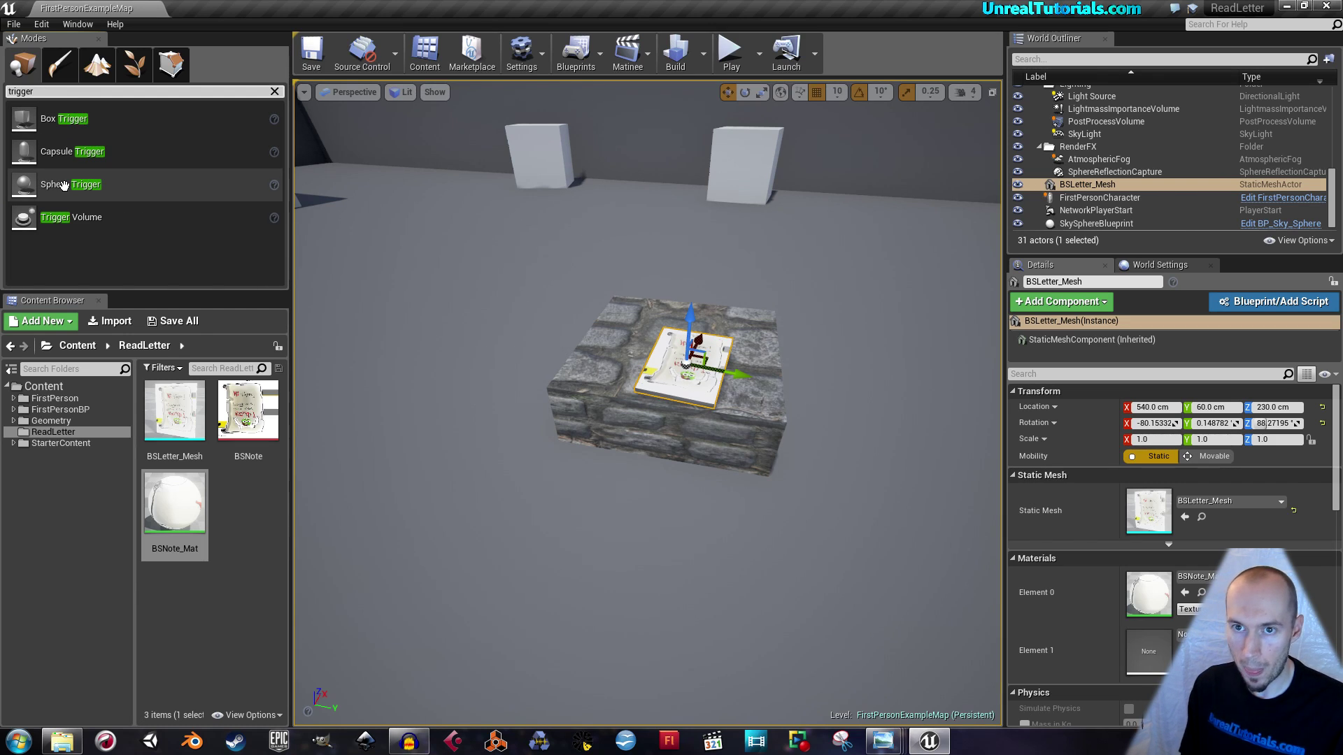
drag(63, 119, 665, 436)
- Scale up the trigger box to a Box Extent of X 83.75, Y 87.5
right_drag(665, 437, 514, 420)
key(d)
key(a)
key(e)
key(r)
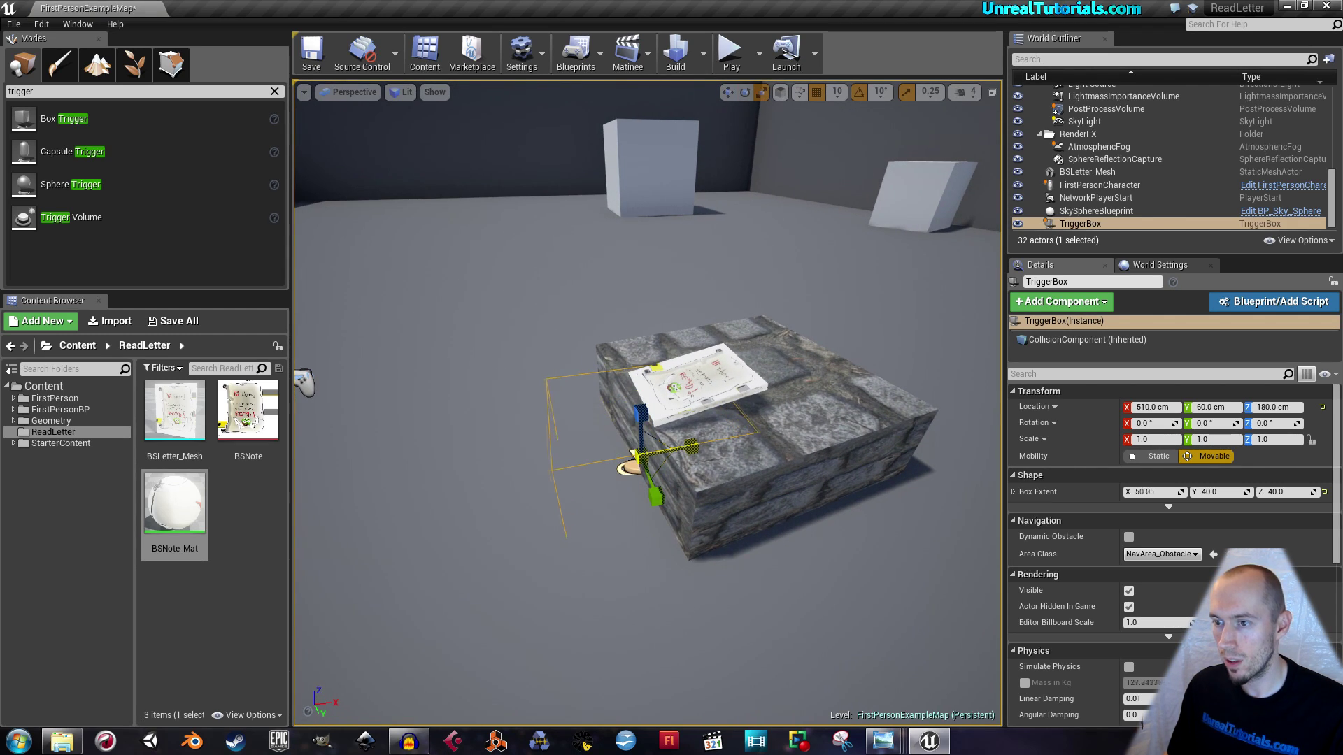
drag(691, 446, 709, 443)
right_drag(612, 563, 688, 559)
- Move the trigger box to X 580, Z 220 cm so it encloses the stone block and the letter
key(w)
drag(534, 478, 622, 437)
right_drag(609, 497, 613, 461)
key(a)
key(d)
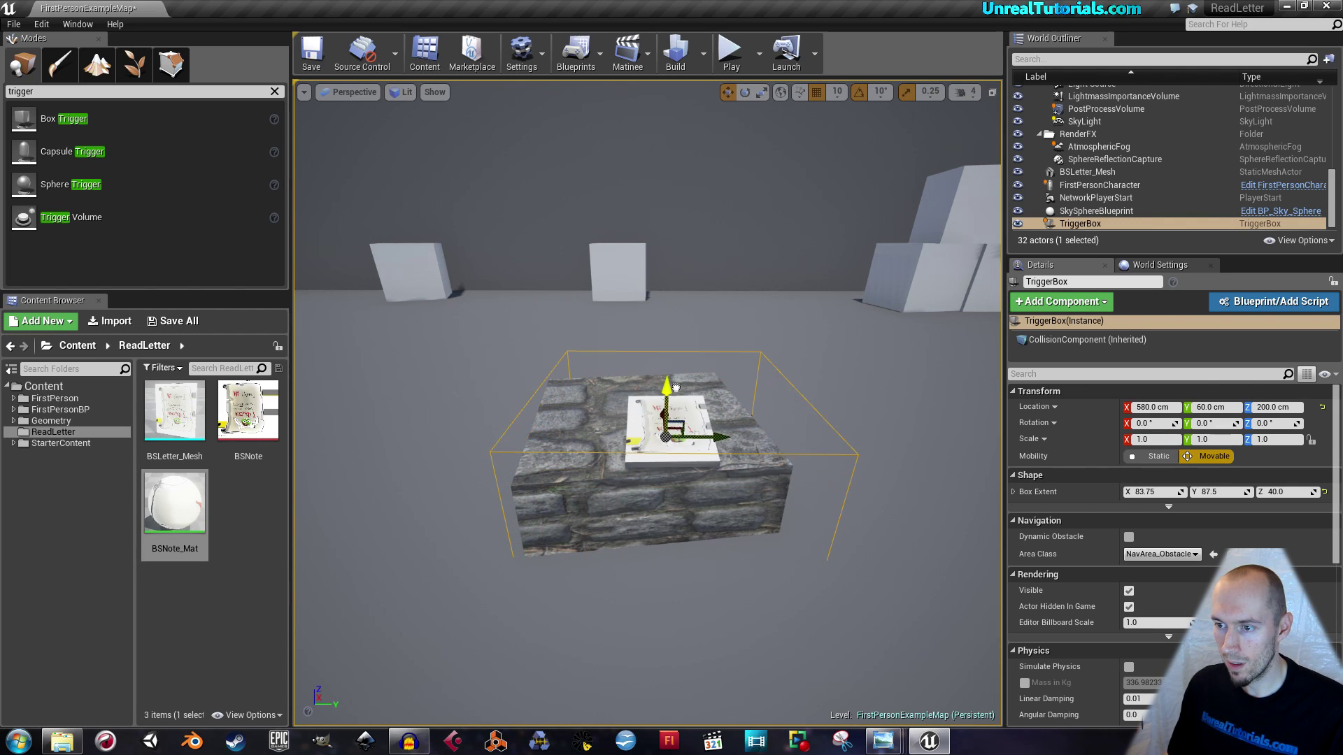
key(d)
right_drag(613, 461, 447, 461)
key(w)
key(s)
key(a)
right_drag(601, 428, 632, 435)
key(d)
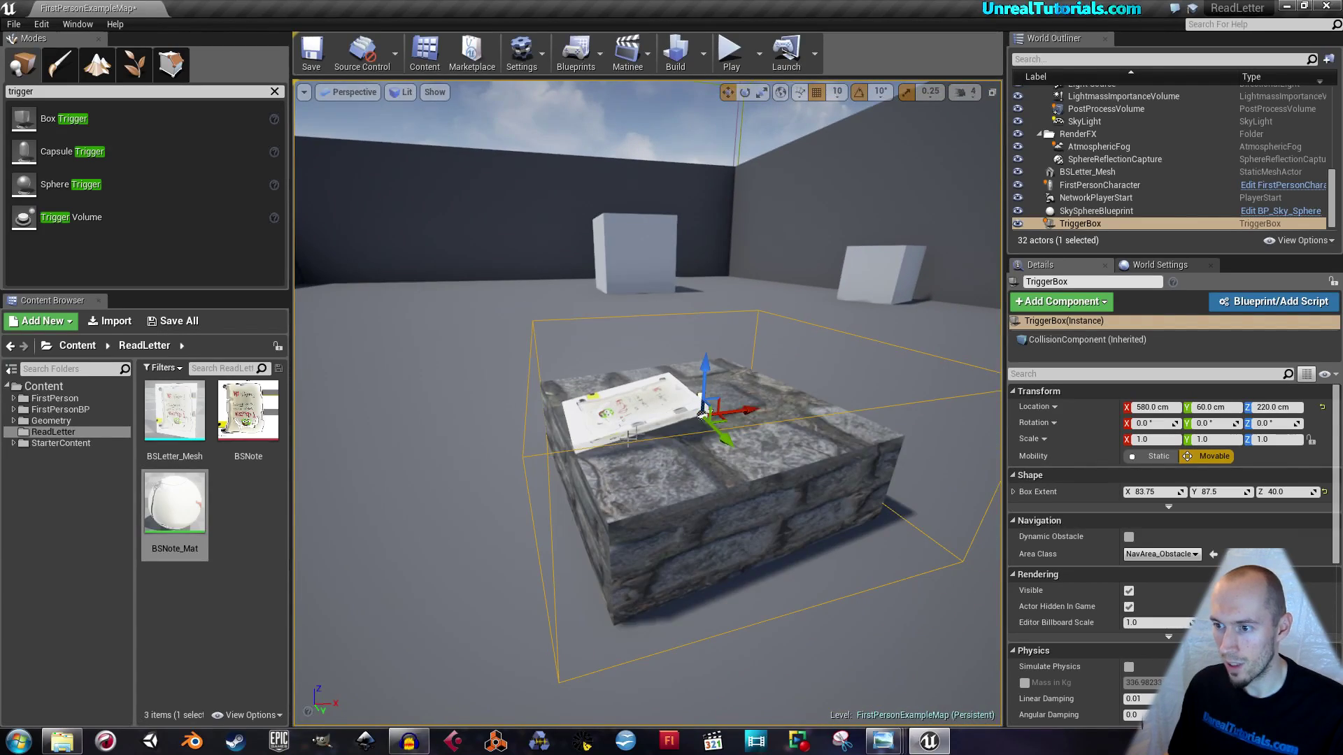
- Move the trigger box to X 540, Y 50, Z 230 cm around the stone block with the letter
drag(703, 362, 701, 355)
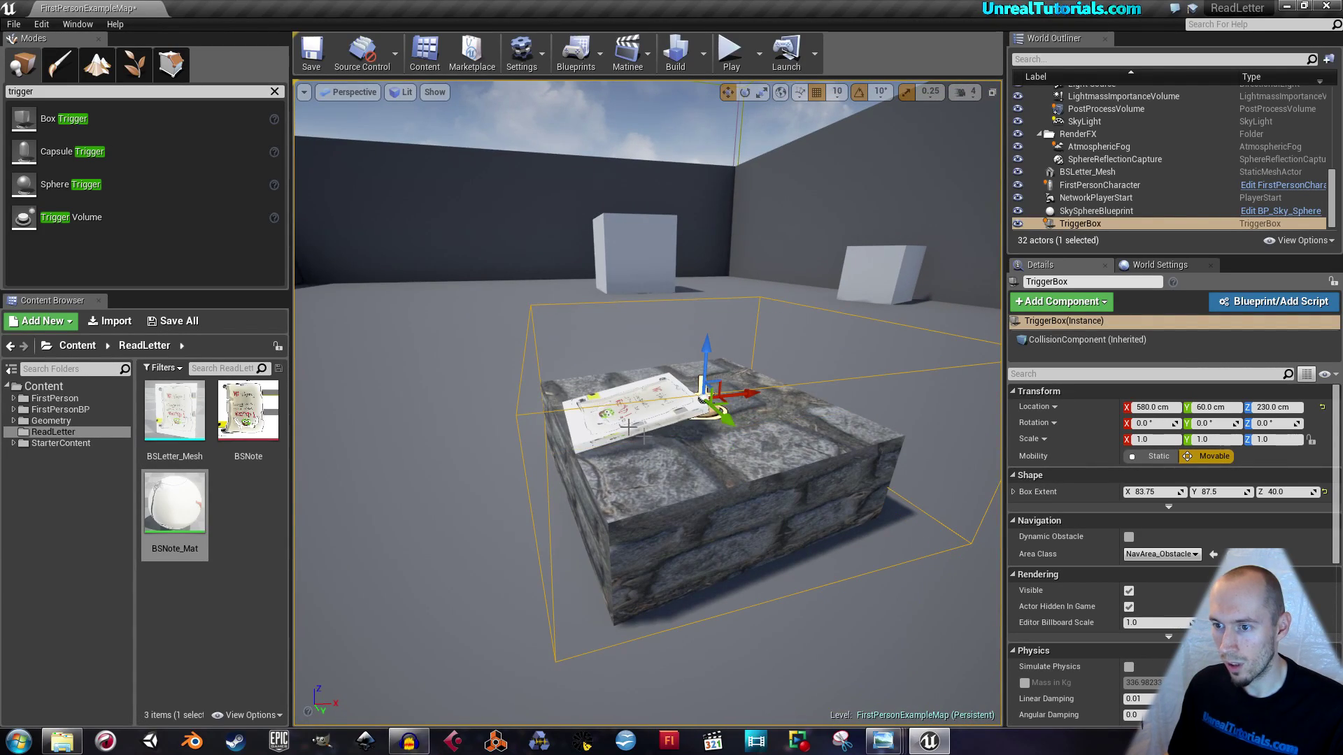
key(w)
right_drag(712, 431, 818, 447)
key(s)
key(w)
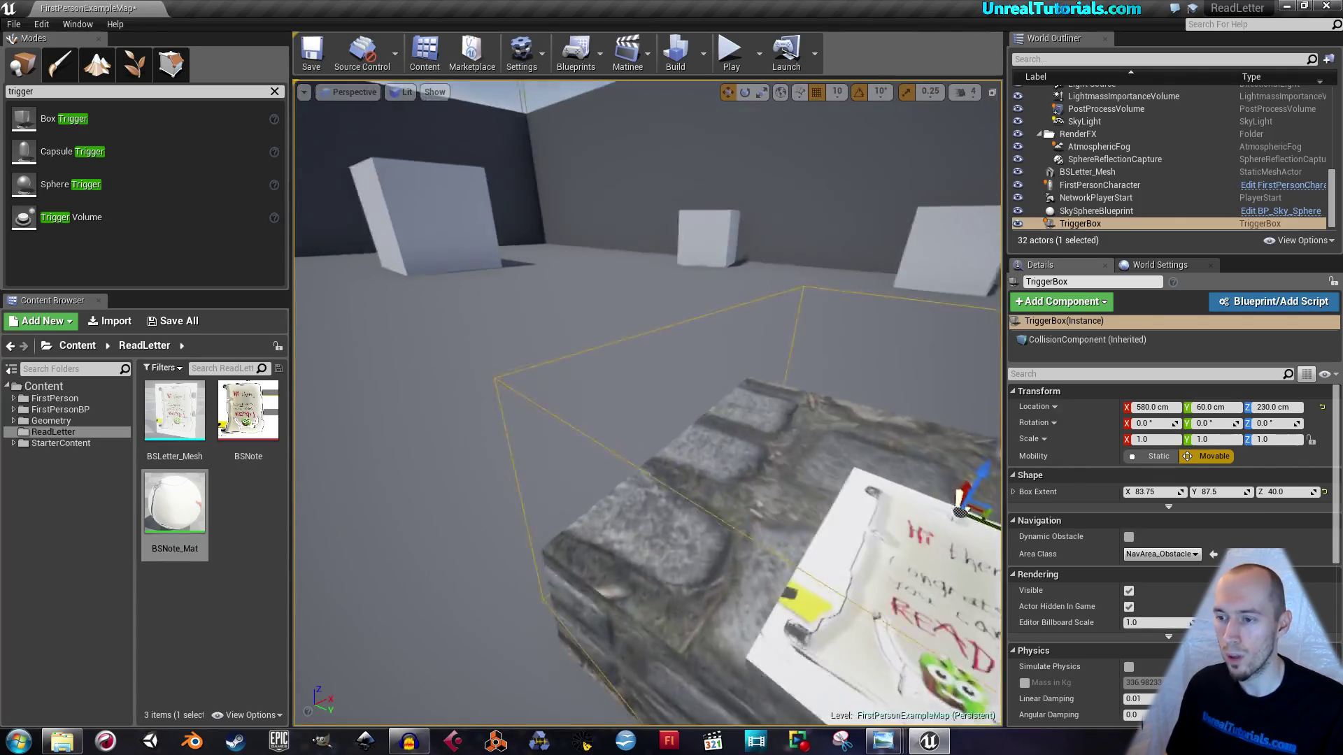
key(f)
drag(758, 355, 743, 355)
right_drag(742, 356, 885, 325)
key(a)
drag(632, 377, 680, 388)
key(d)
key(w)
right_drag(680, 389, 518, 427)
key(f)
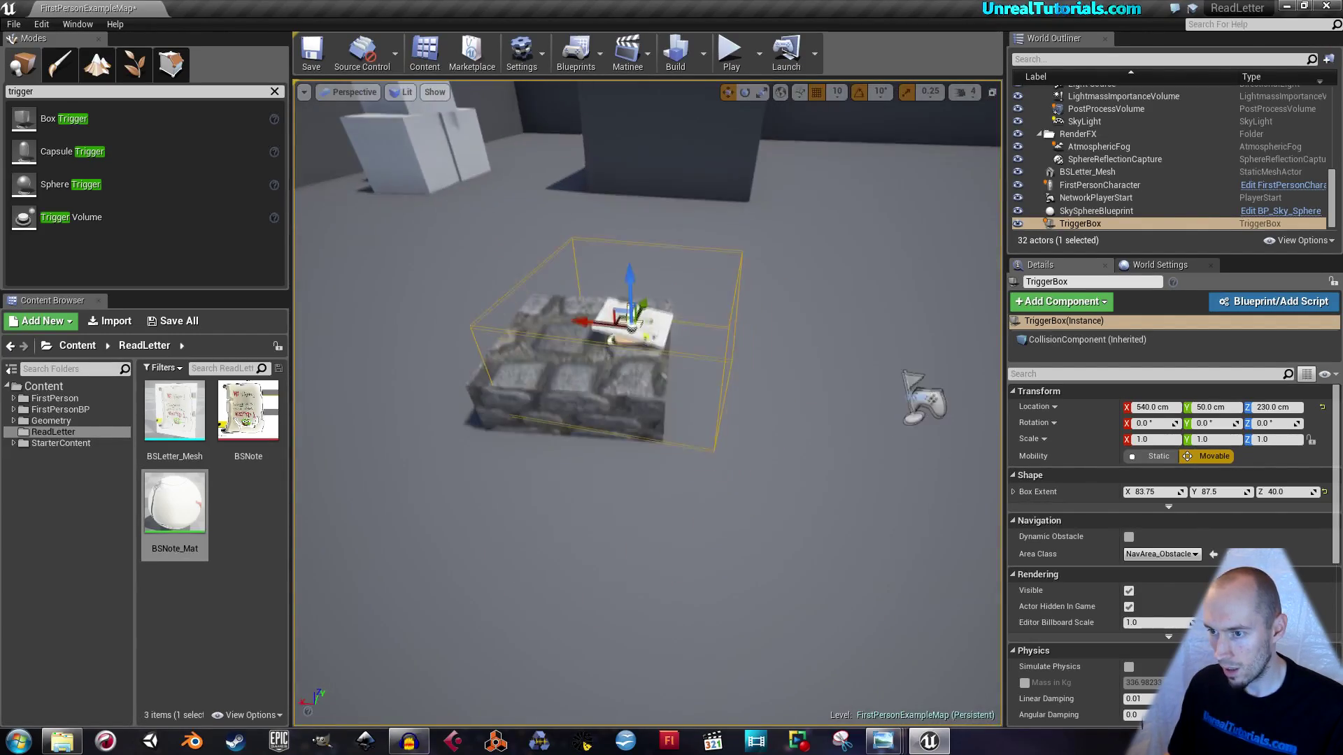
- Shift the trigger box to X 530 cm and check its coverage around the stone block
drag(601, 316, 614, 318)
key(d)
right_drag(614, 318, 420, 332)
key(s)
key(w)
key(a)
right_drag(630, 353, 695, 354)
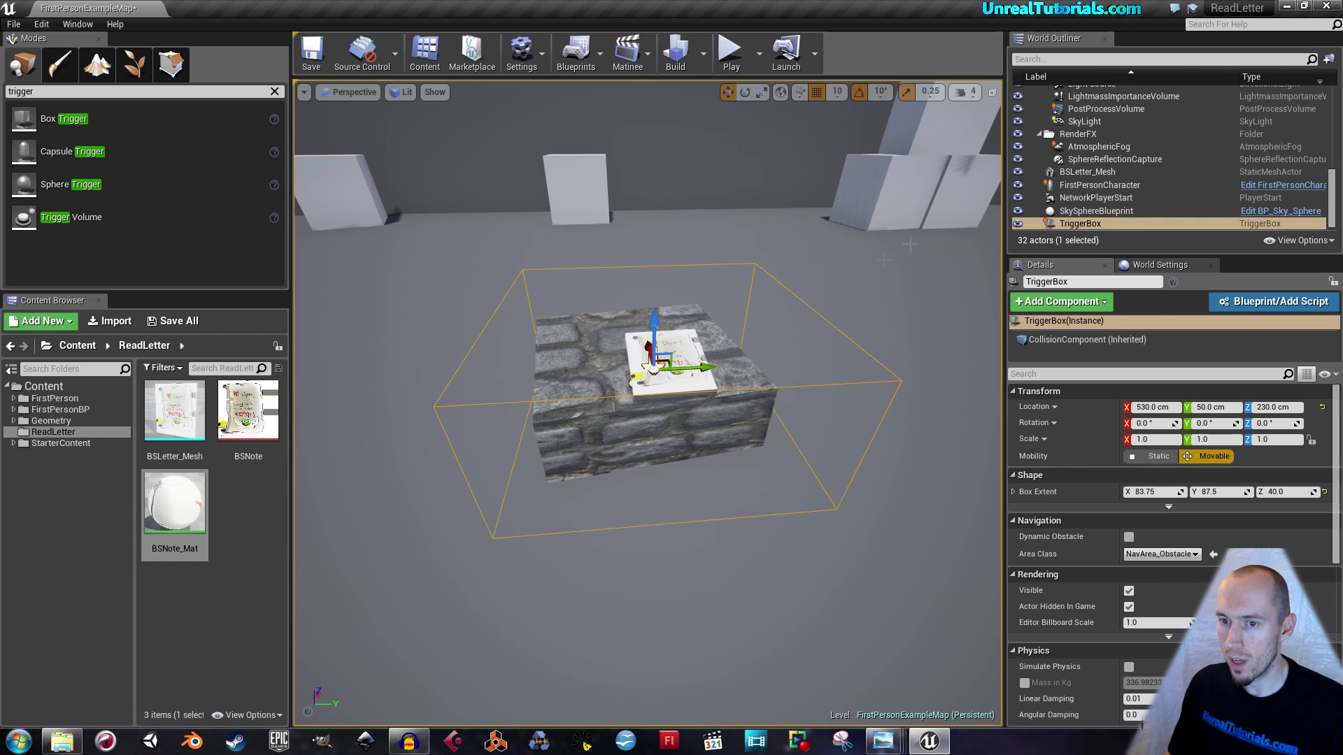
- Open the level blueprint and add an On Actor Begin Overlap event for the trigger box
click(575, 60)
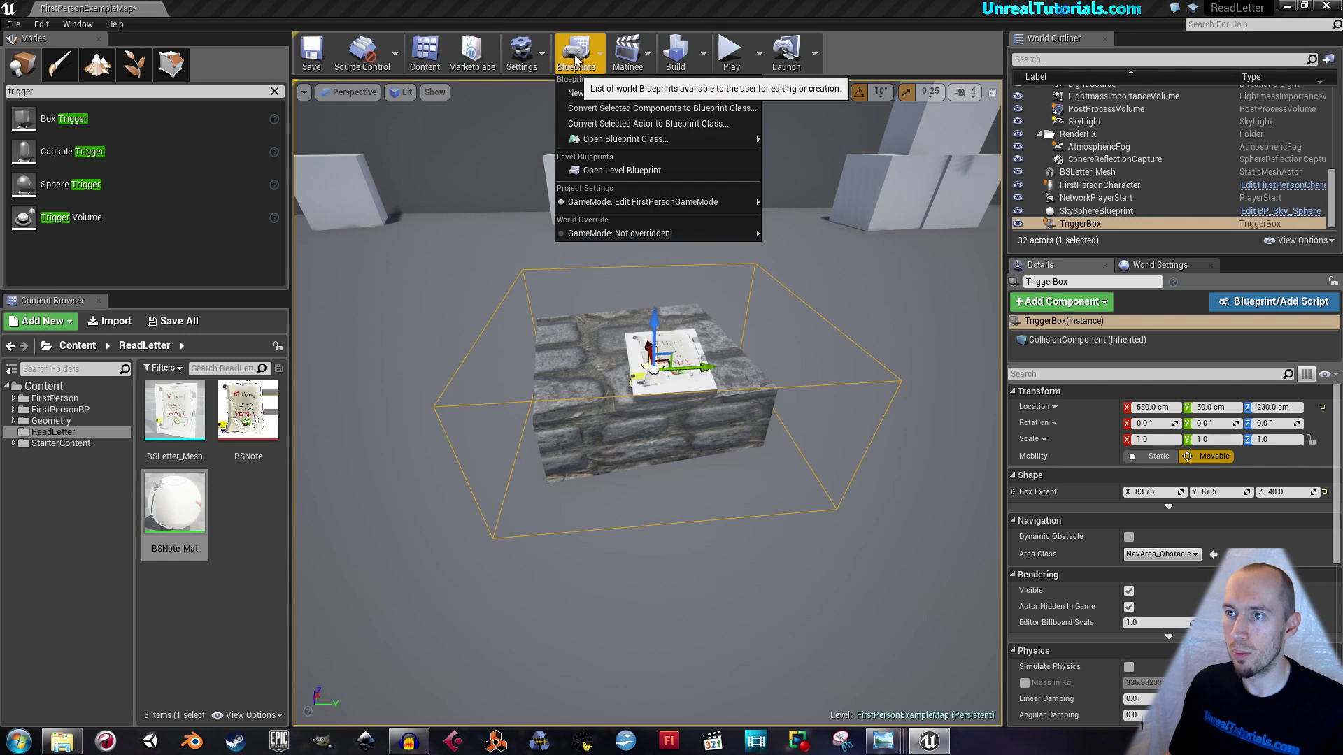
click(607, 173)
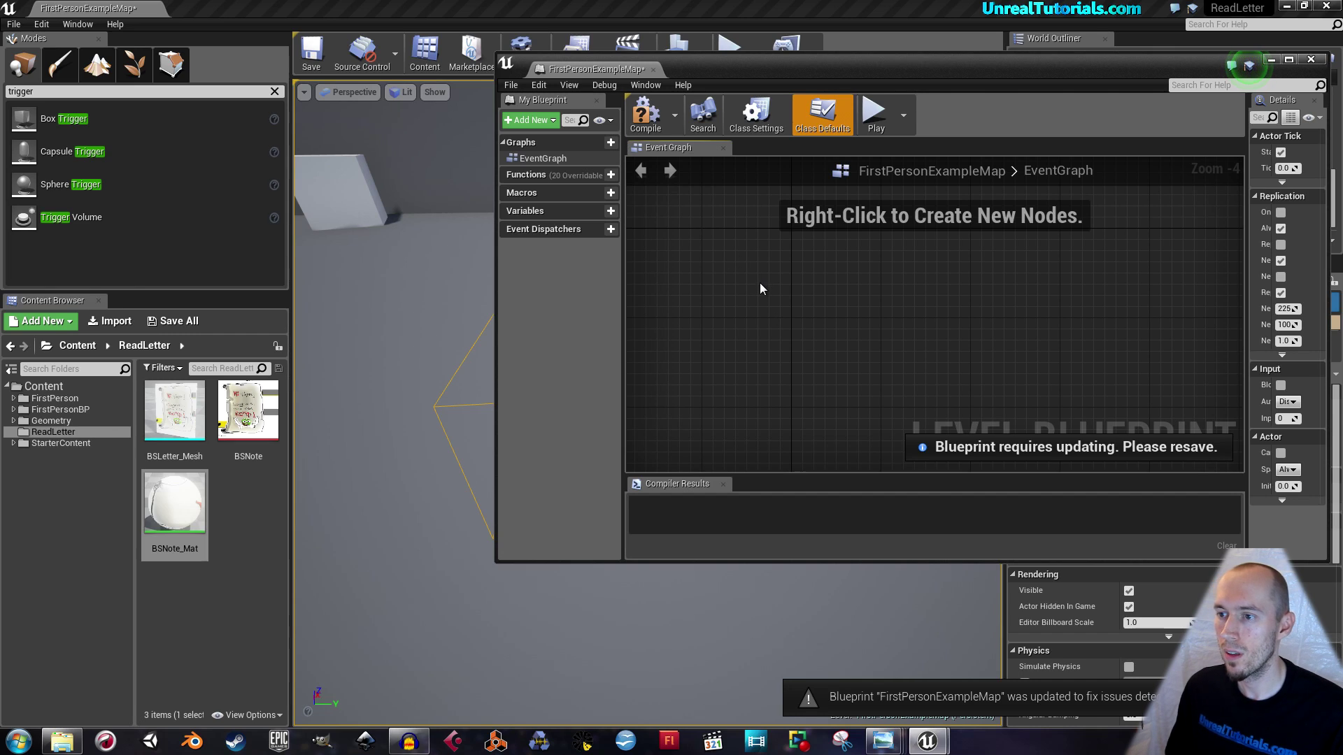
right_click(760, 289)
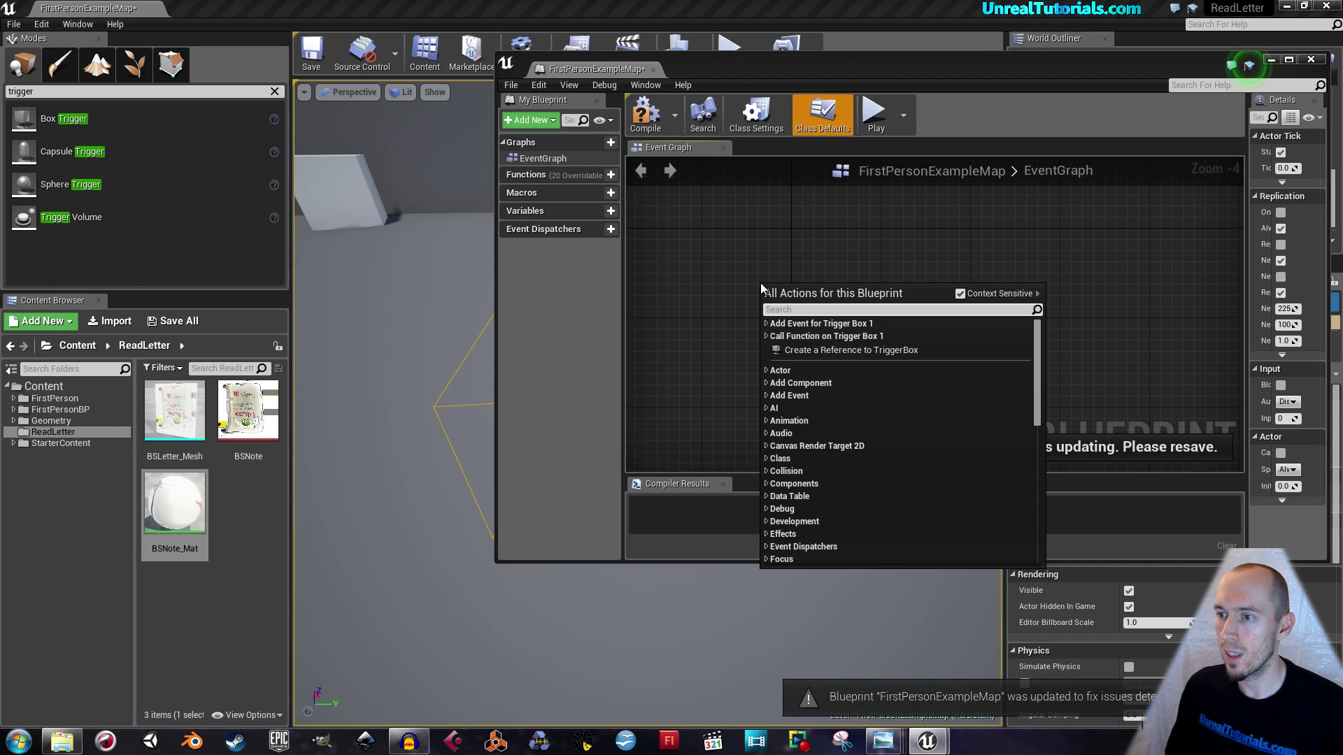
click(766, 323)
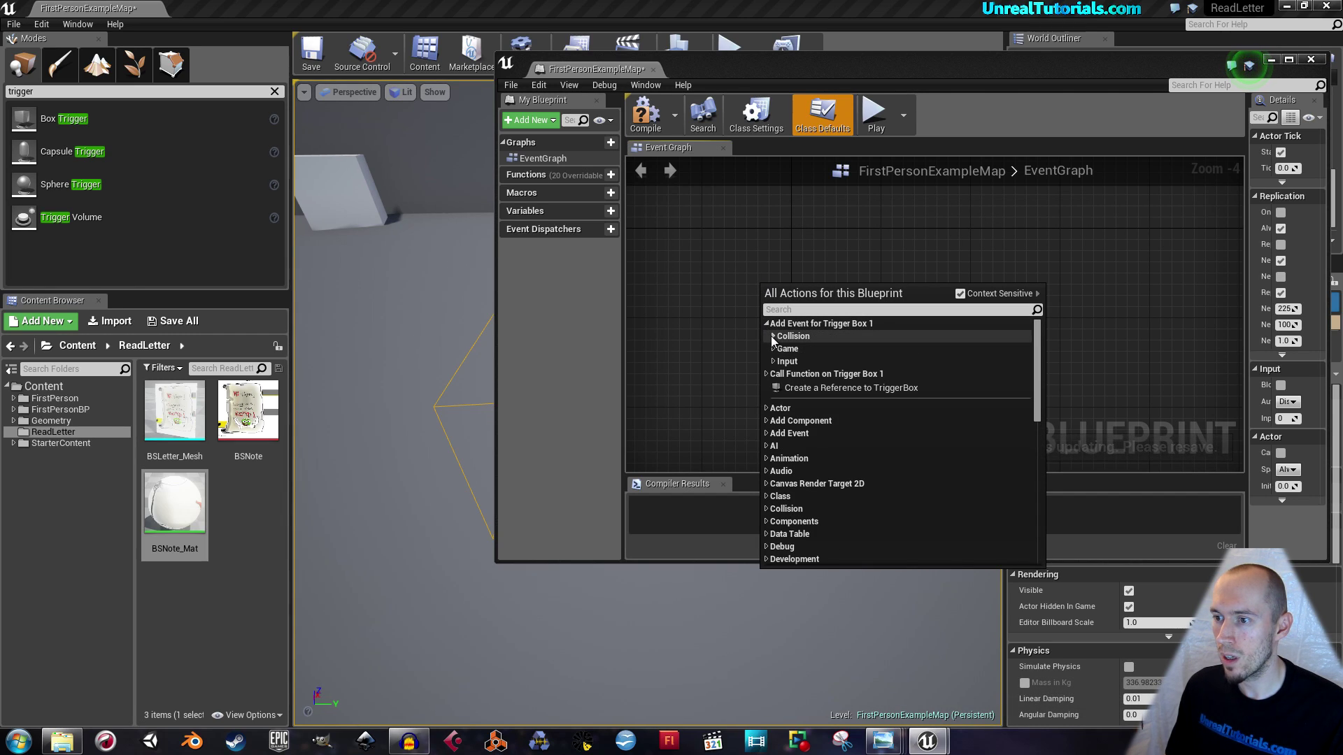
click(773, 336)
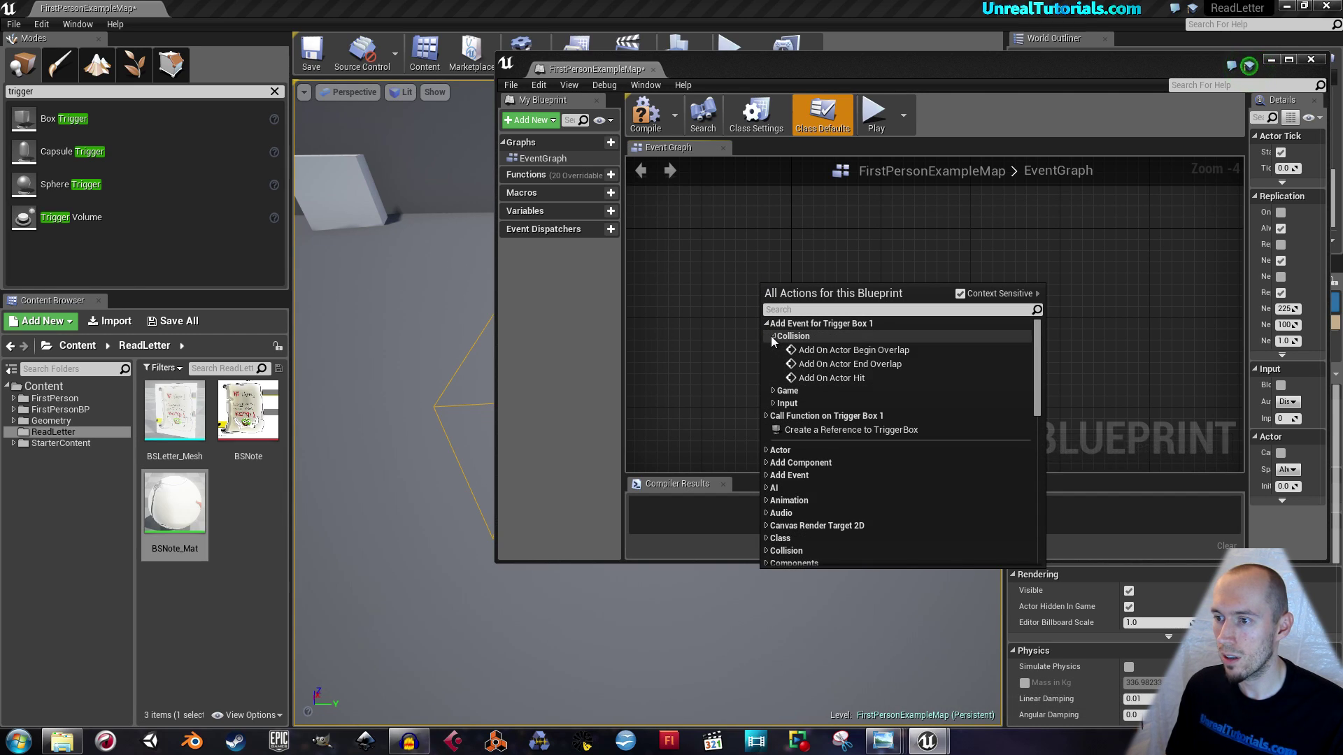
click(816, 349)
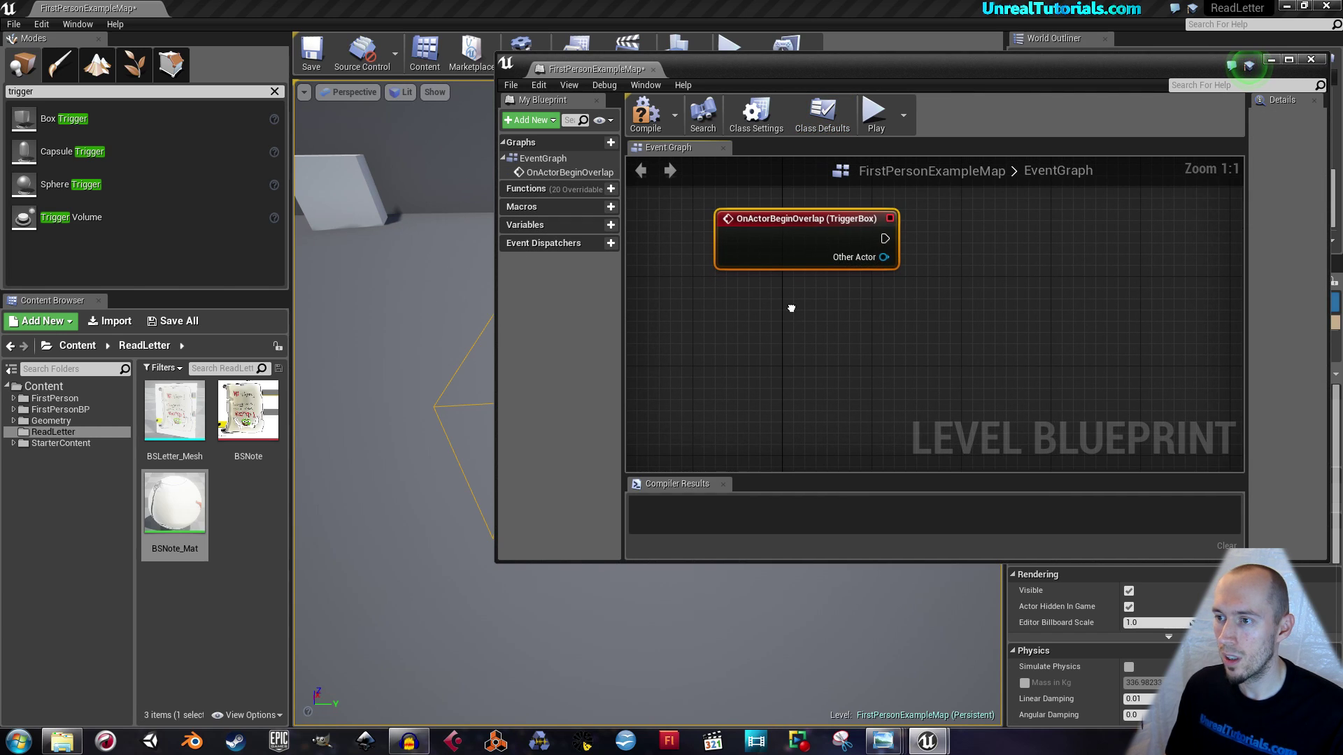
- Add an On Actor End Overlap event for the trigger box below the begin overlap event and compile the blueprint
right_click(740, 365)
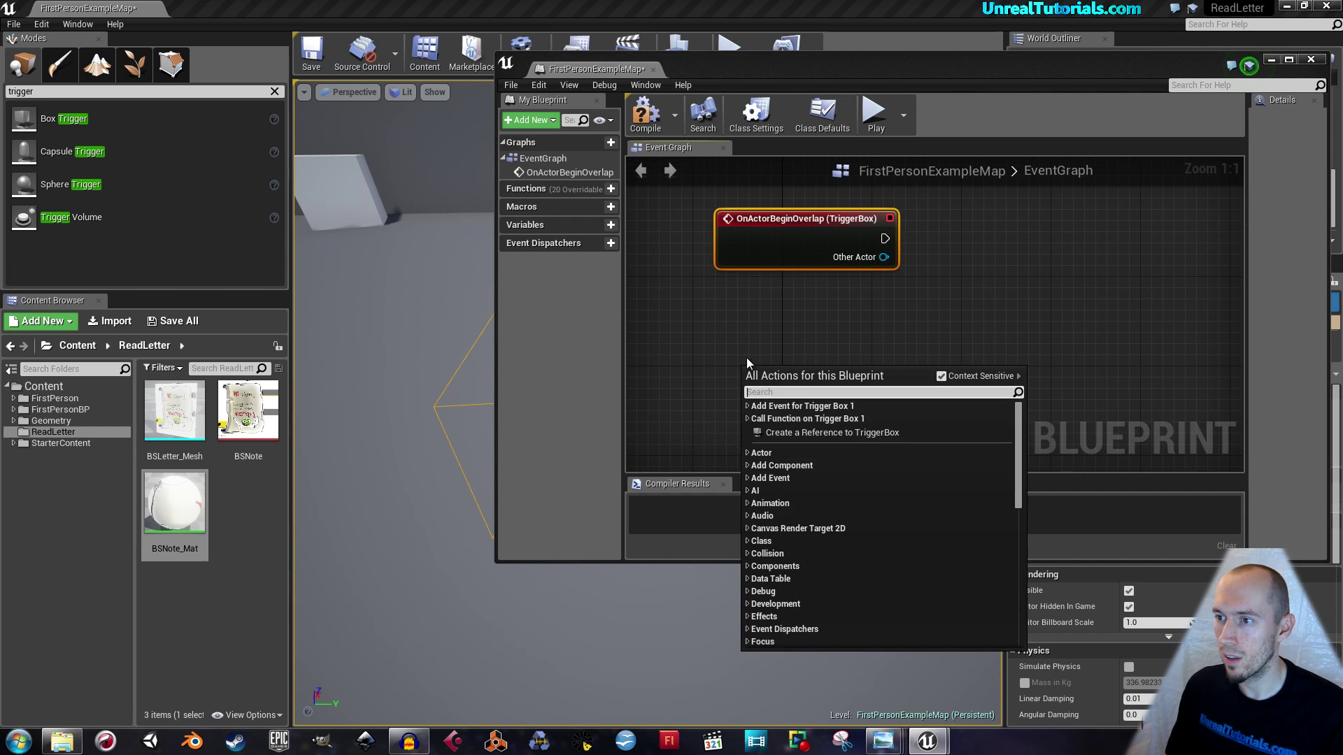
click(745, 406)
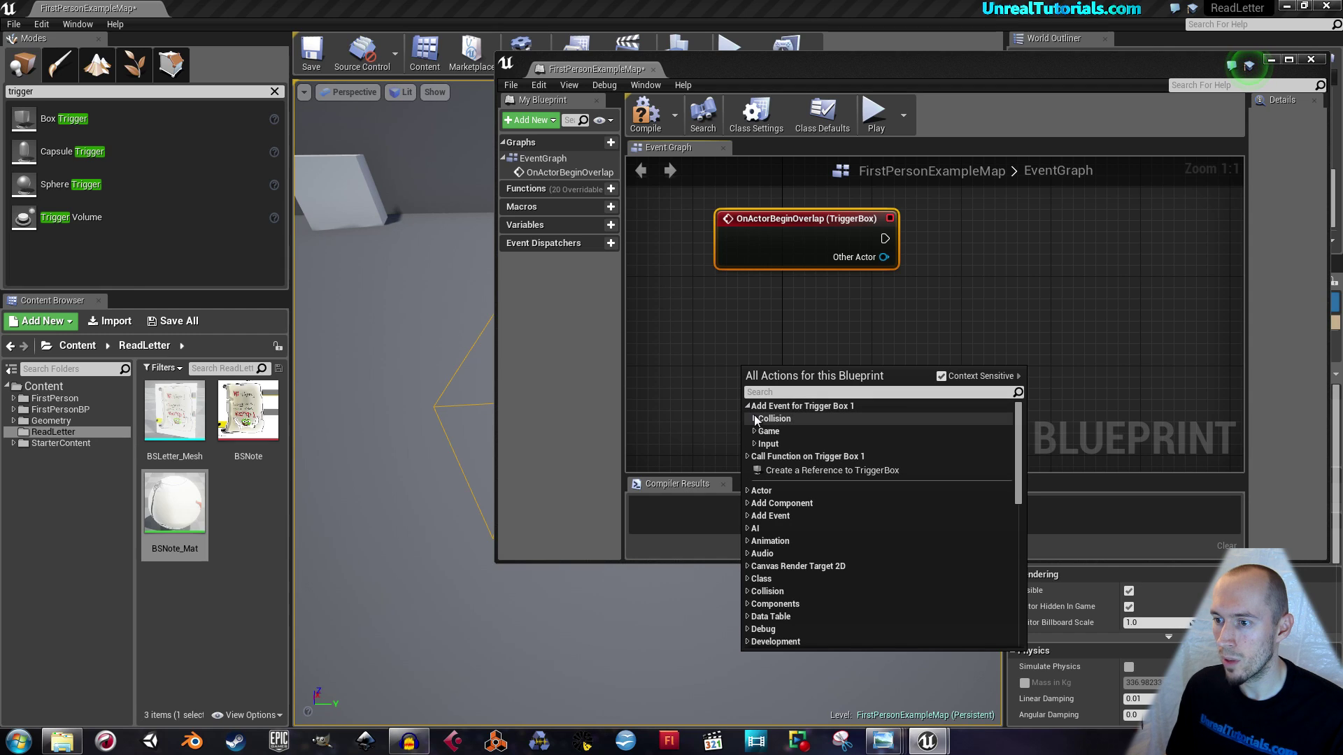
click(755, 418)
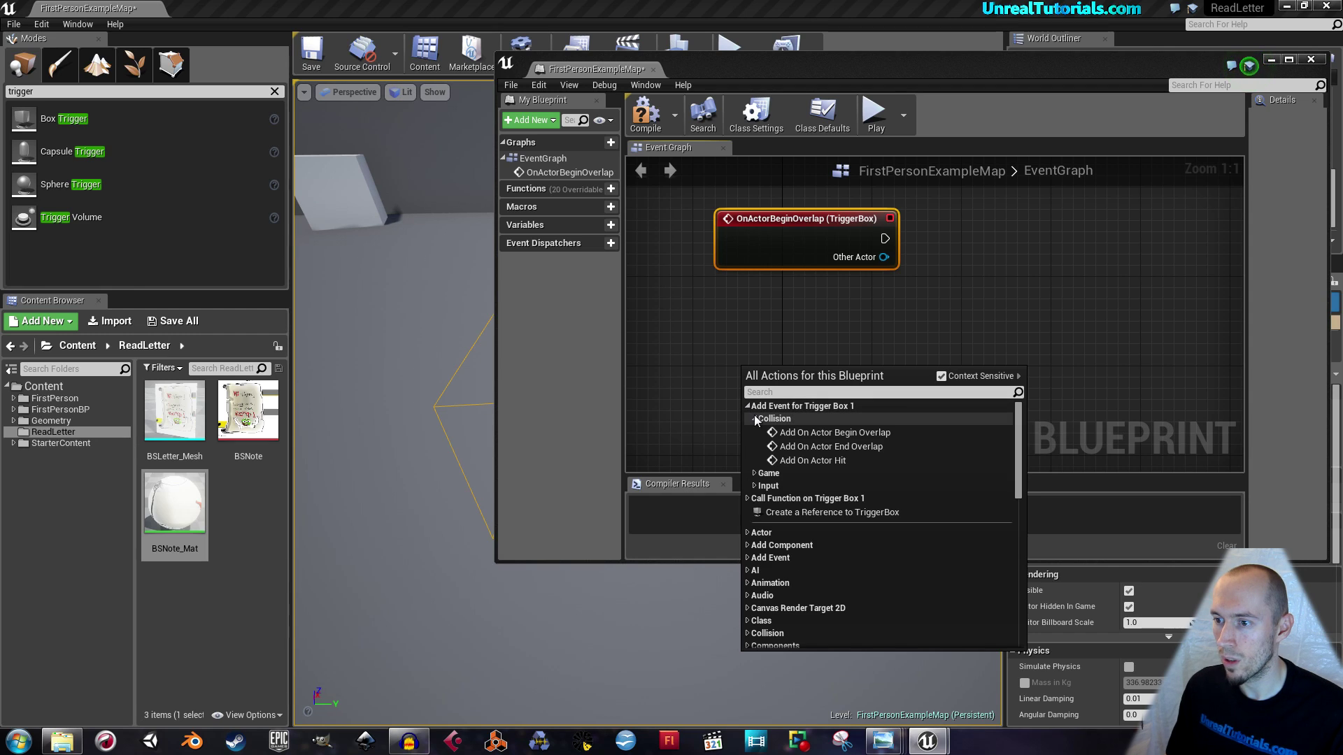
click(783, 445)
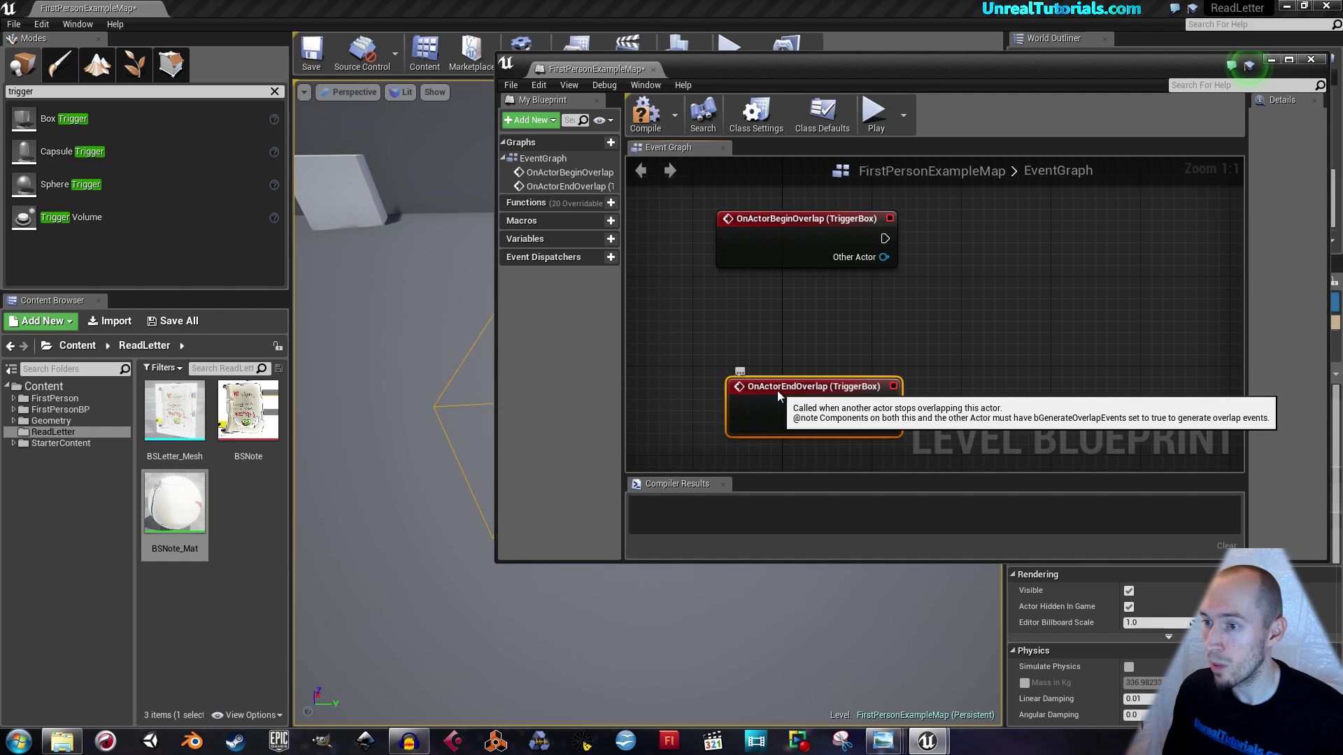
right_drag(824, 283, 807, 218)
drag(794, 318, 795, 340)
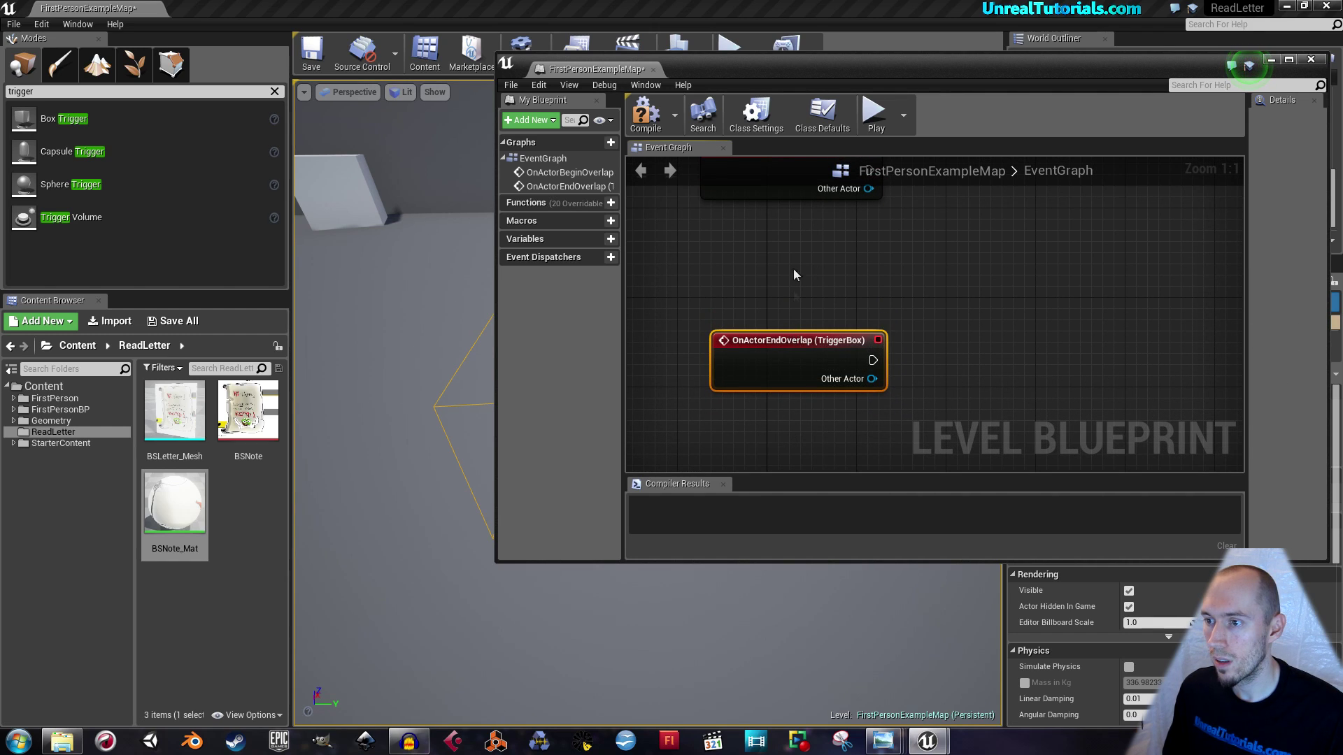
right_drag(793, 250, 793, 318)
click(646, 112)
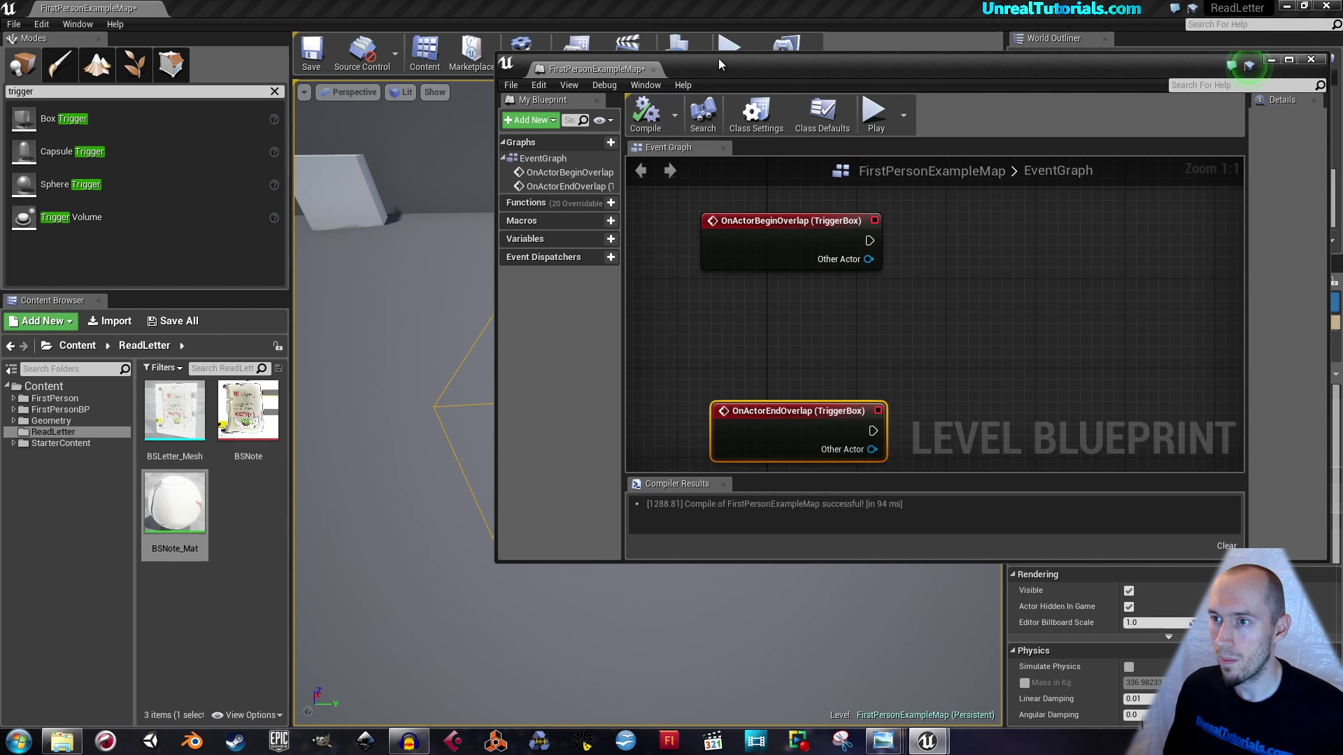
- Resize and reposition the level blueprint window so the trigger box stays visible beside it in the viewport
drag(719, 56, 683, 119)
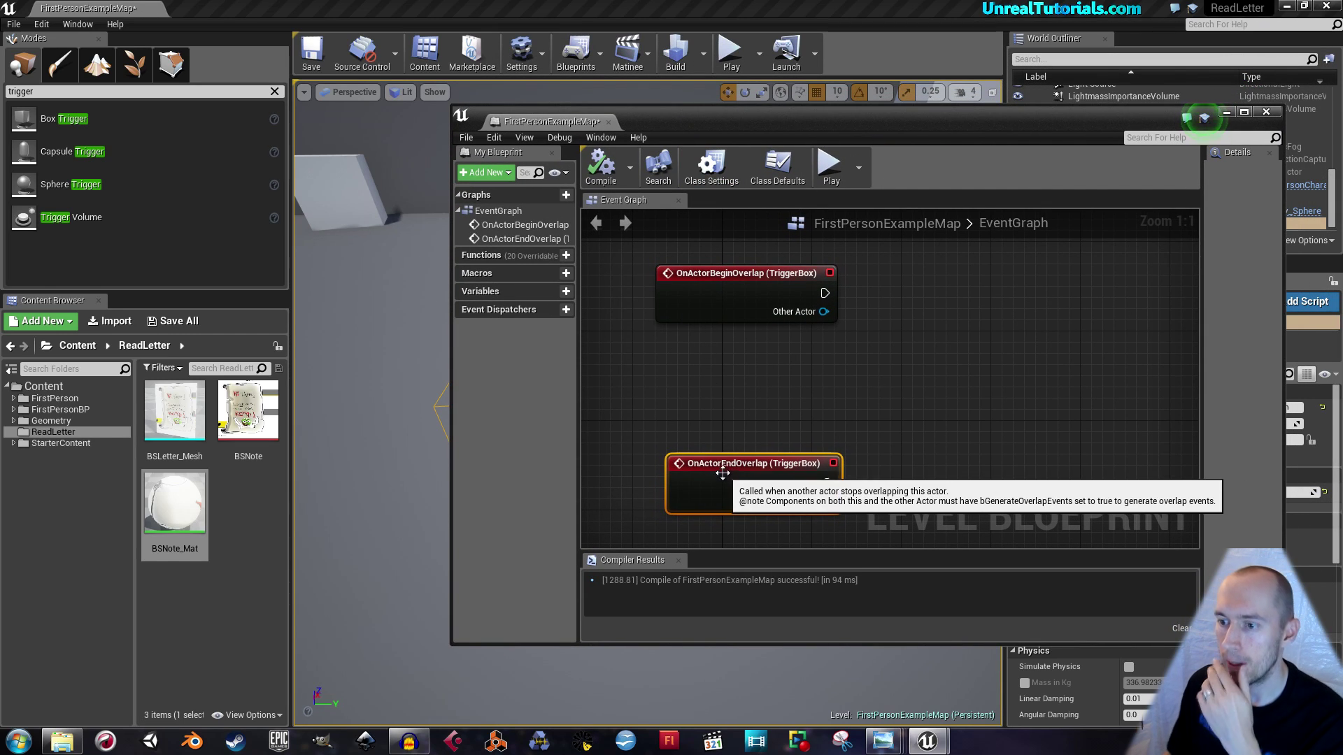
drag(724, 468, 713, 467)
drag(451, 432, 563, 432)
right_drag(456, 474, 524, 447)
drag(912, 122, 392, 106)
drag(1004, 320, 1138, 320)
mouse_move(804, 307)
right_down()
mouse_move(787, 297)
mouse_move(766, 314)
mouse_move(804, 308)
right_up()
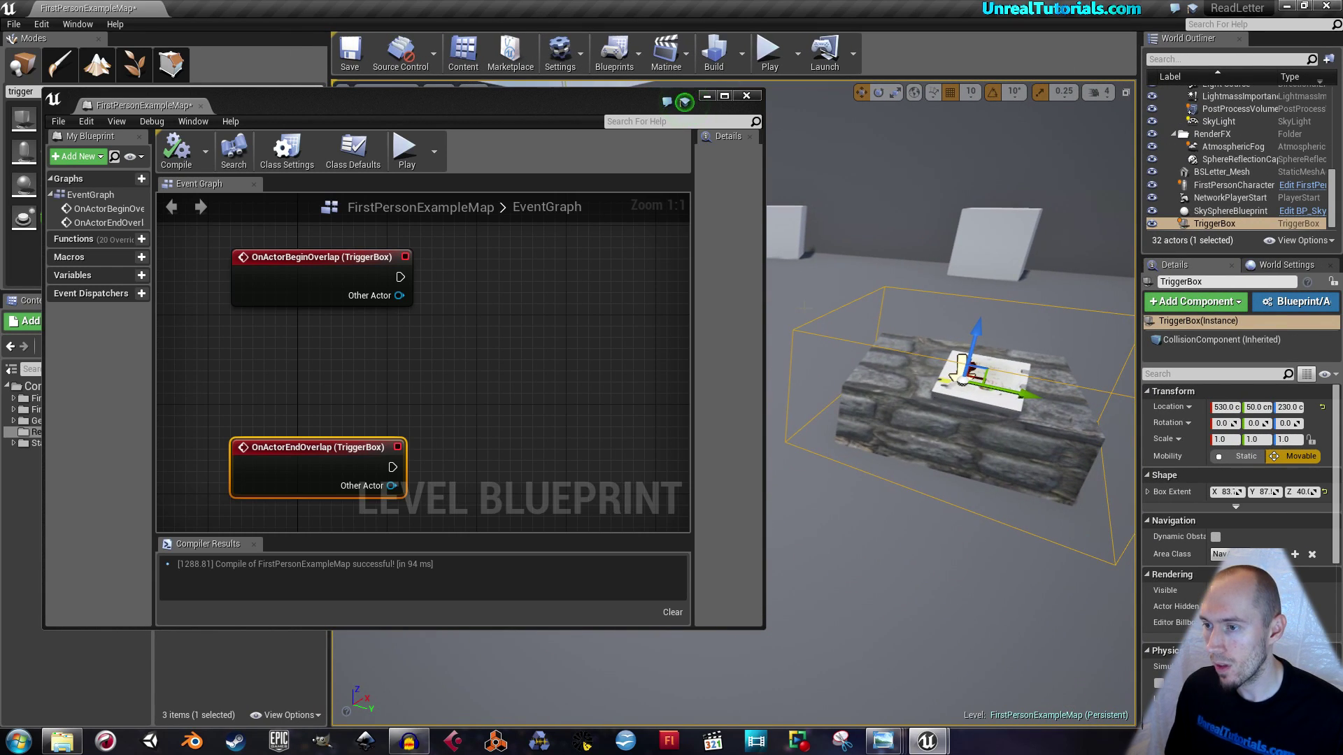
- Add an Enable Input node driven by the OnActorBeginOverlap event and place it beside the event
right_click(434, 377)
click(424, 320)
drag(406, 278, 530, 285)
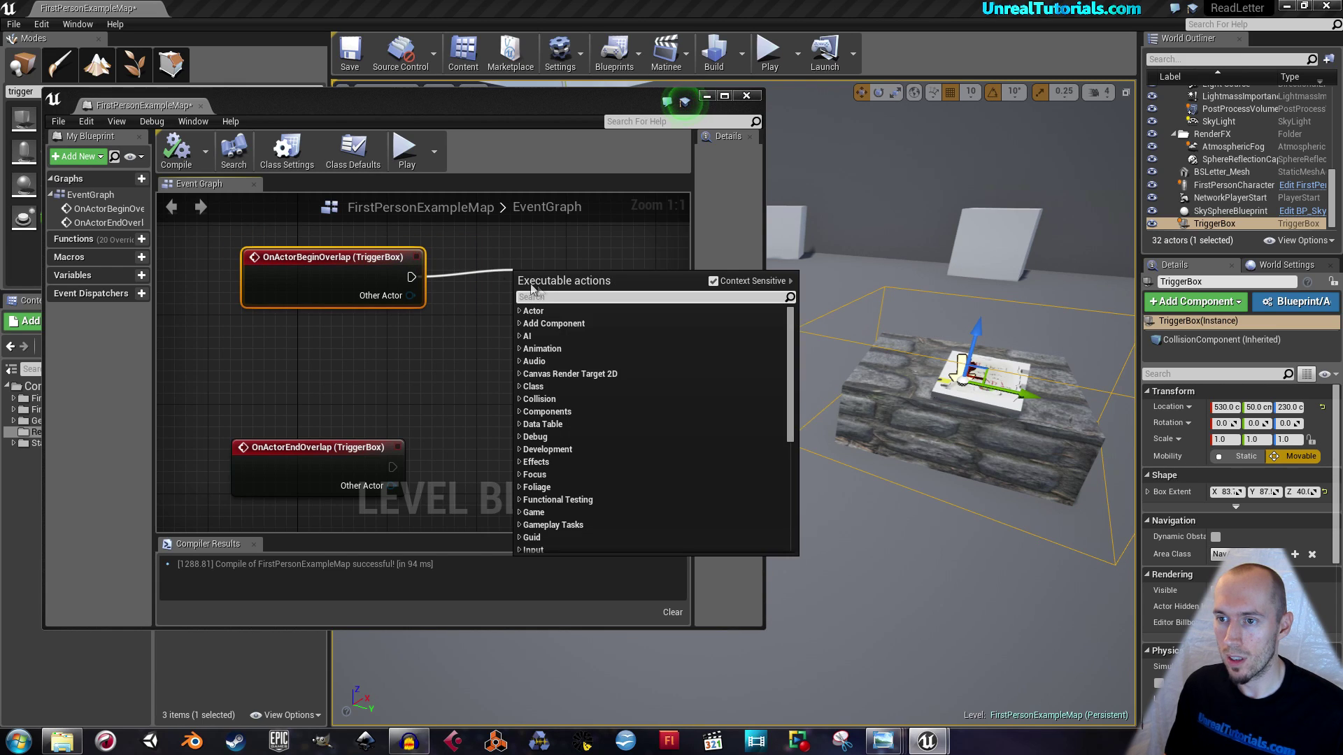
text(enable)
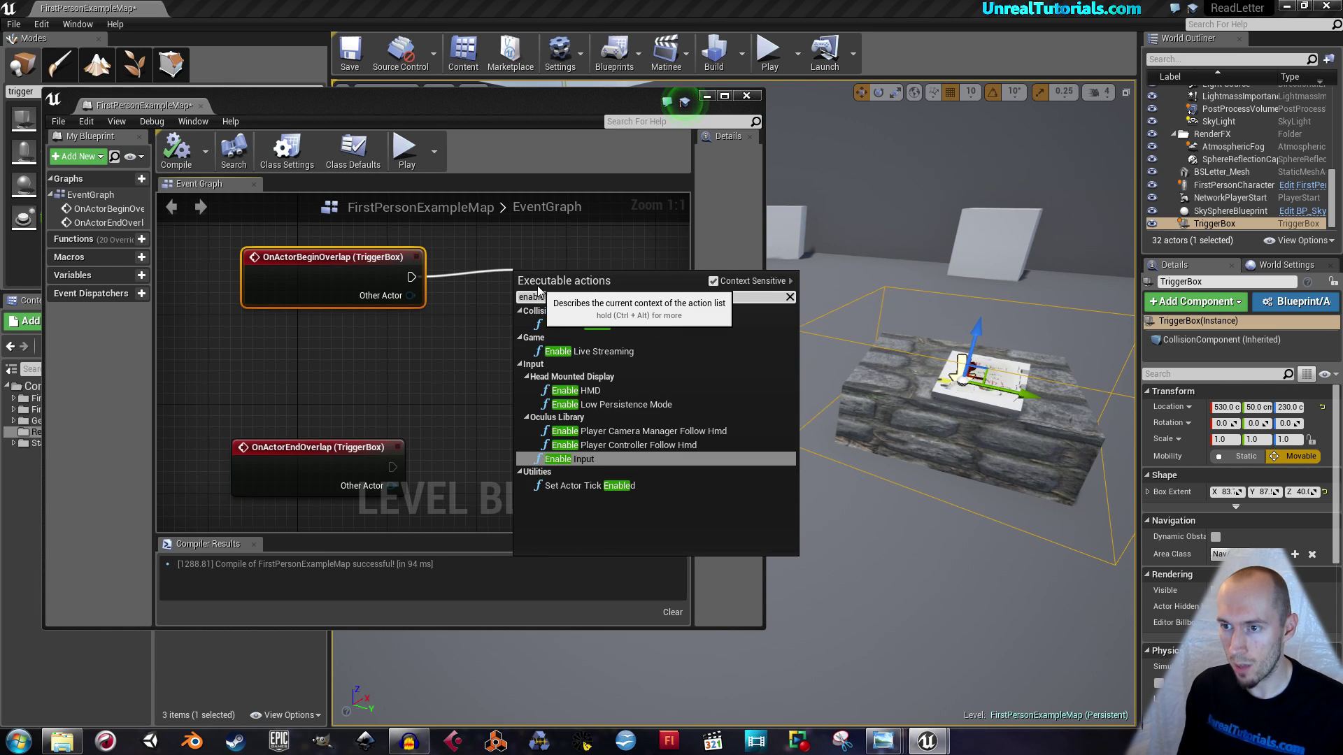
key(Return)
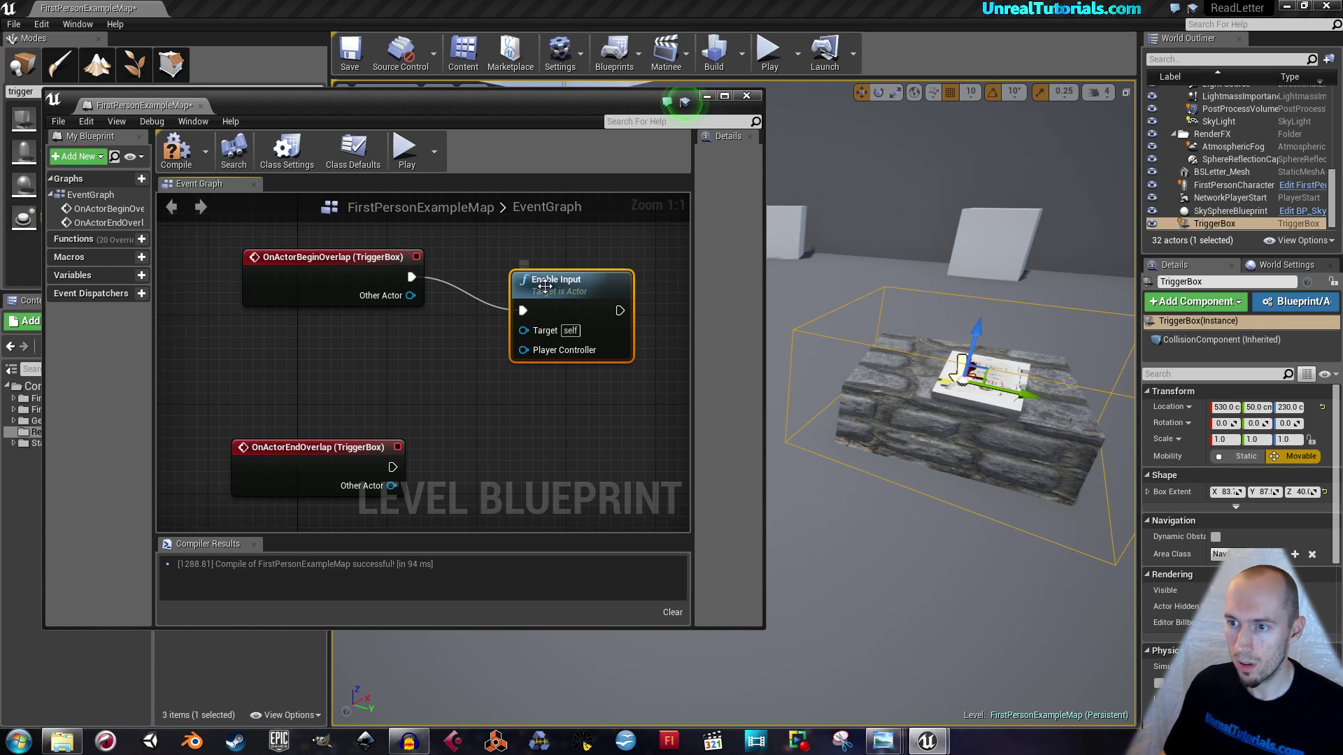
drag(549, 280, 546, 258)
- Add a Disable Input node driven by the OnActorEndOverlap event and place it beneath the Enable Input node
right_drag(450, 495, 399, 399)
drag(396, 628, 392, 708)
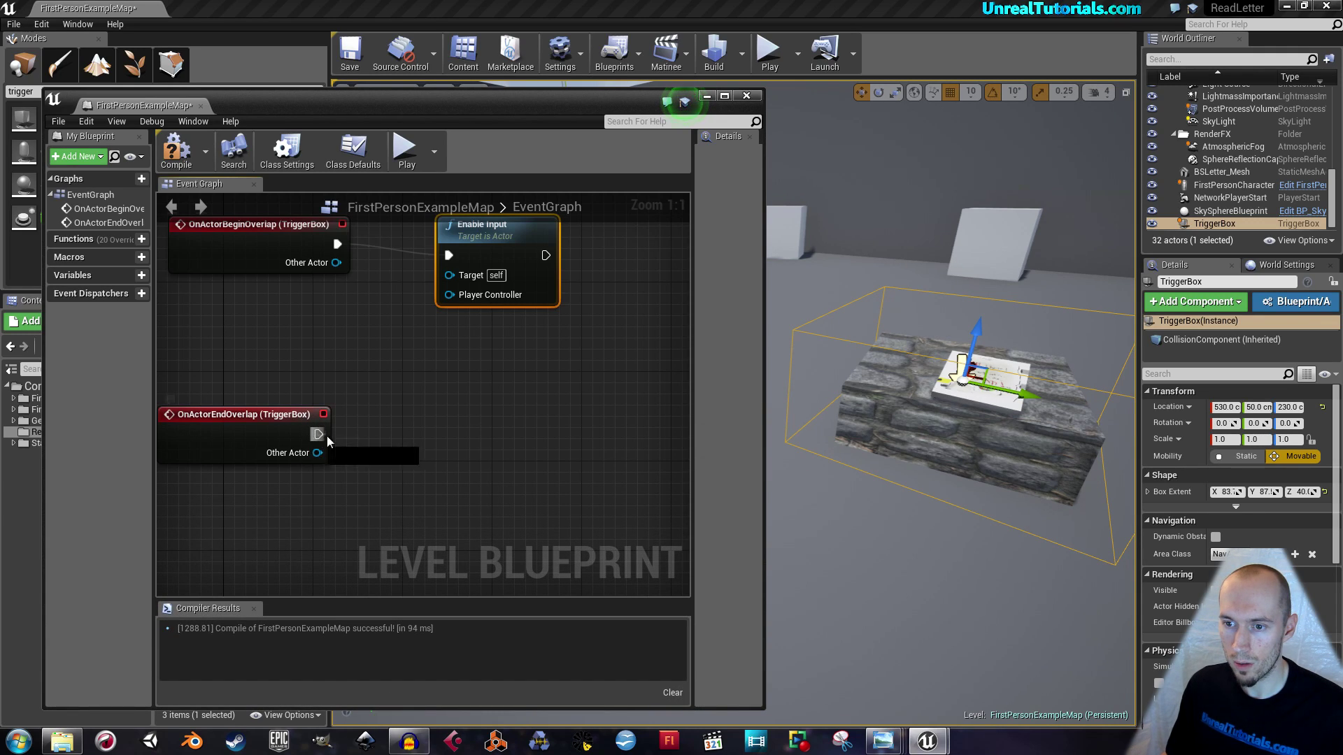
drag(410, 411, 411, 411)
text(disable)
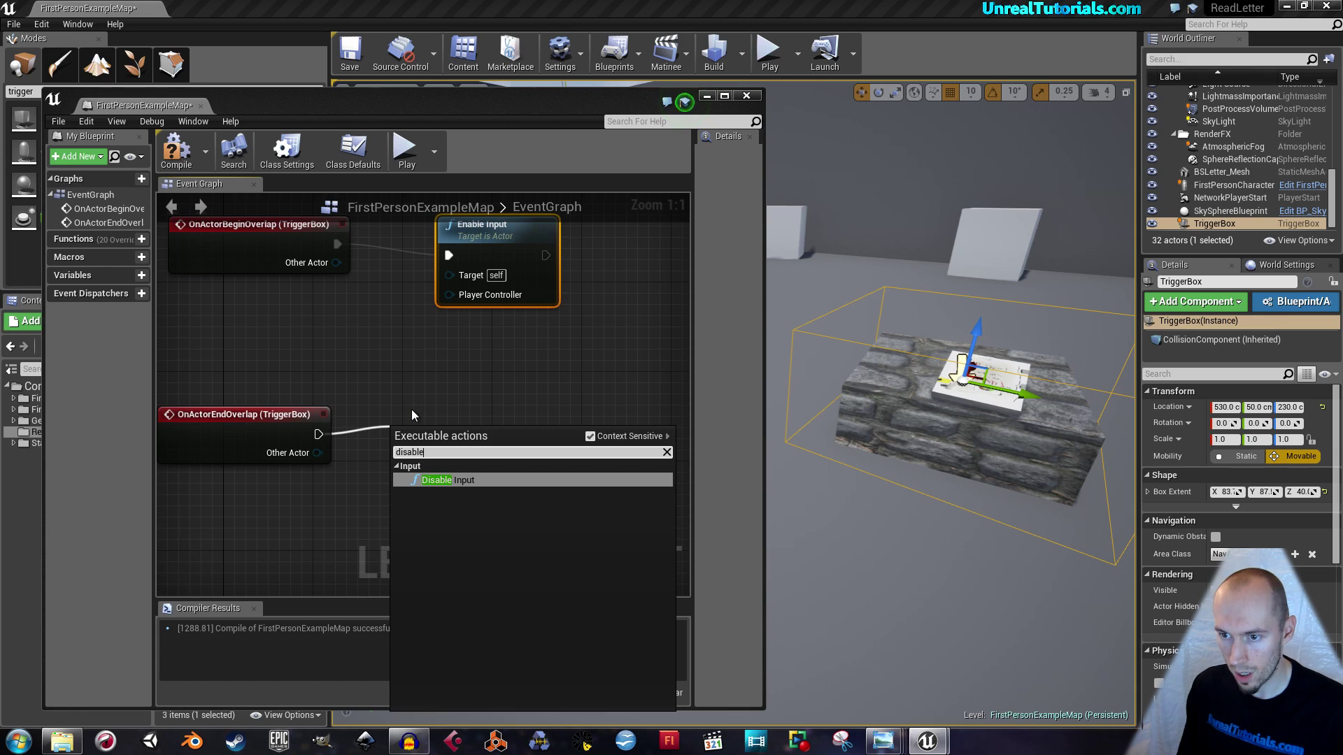
key(Return)
drag(466, 438, 499, 437)
right_drag(305, 322, 356, 388)
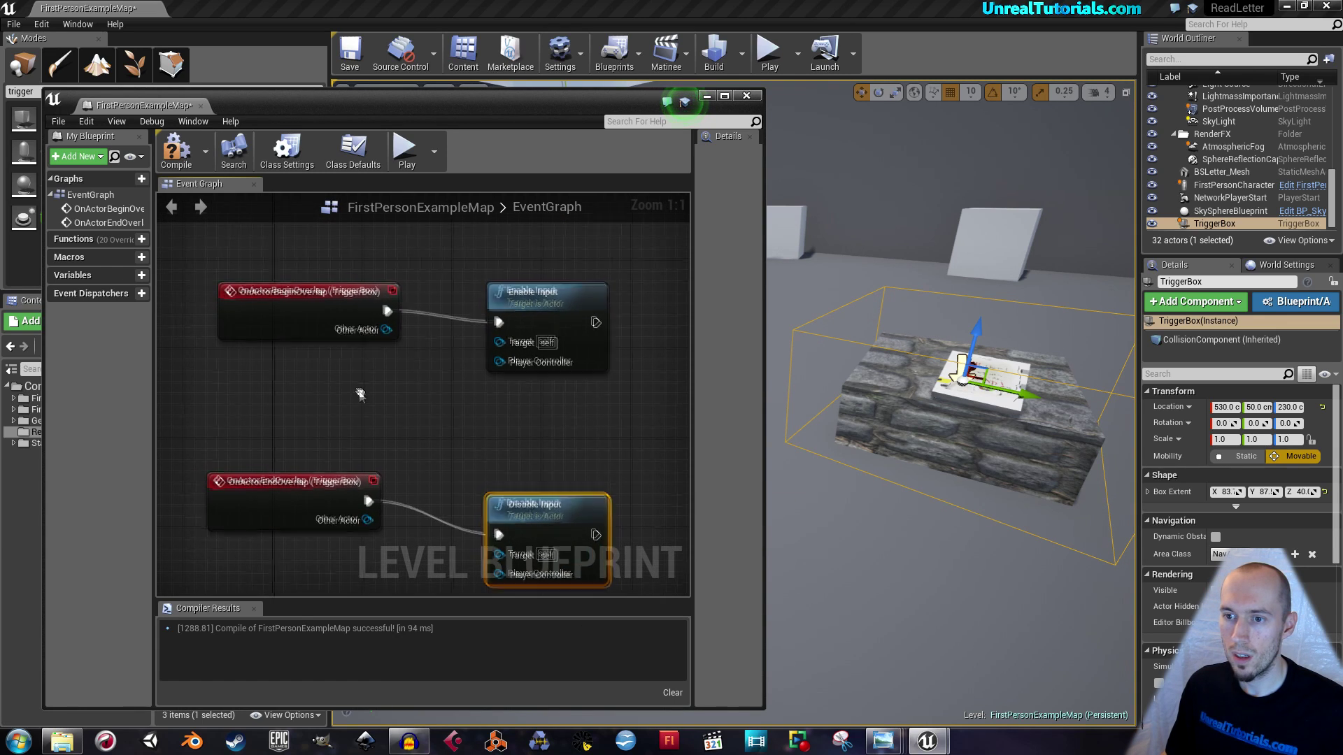
- Move the OnActorBeginOverlap and Enable Input nodes up together to make room between the two event rows
drag(456, 97, 456, 53)
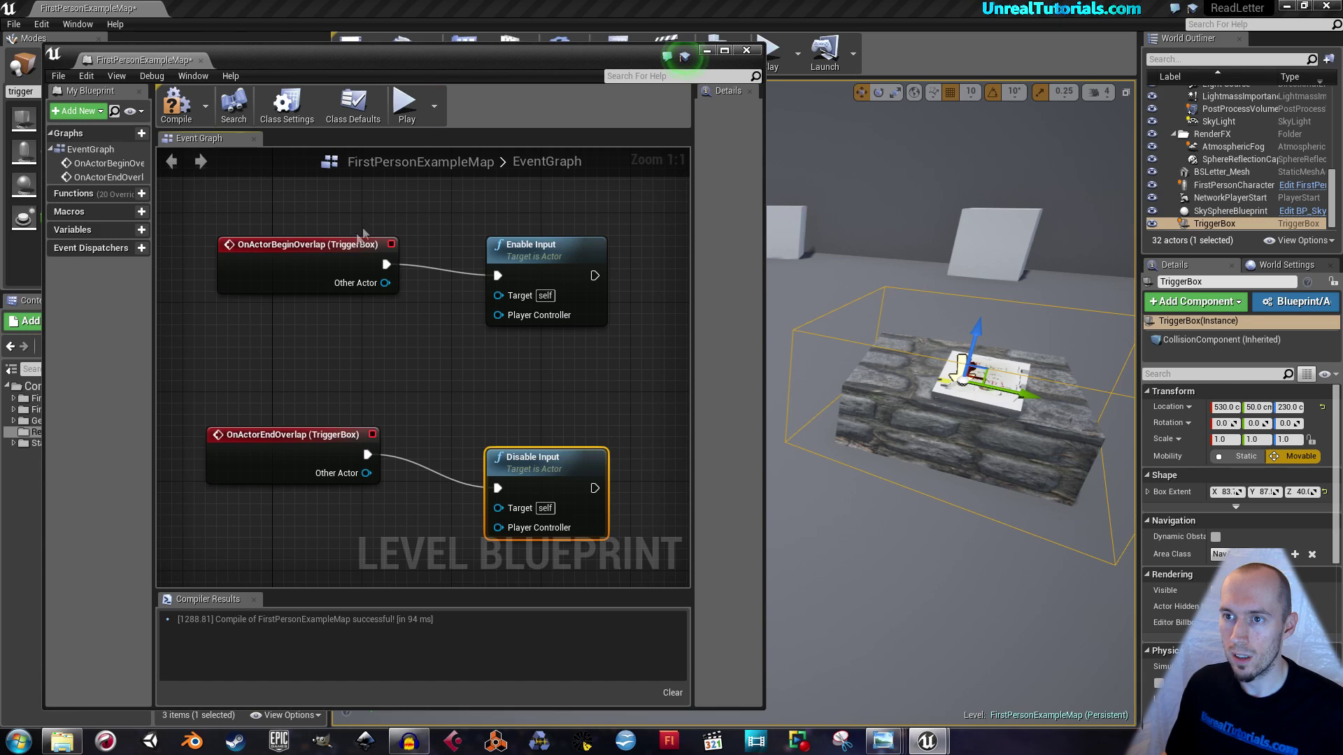
click(308, 290)
ctrl+click(531, 300)
drag(532, 255, 531, 211)
click(489, 300)
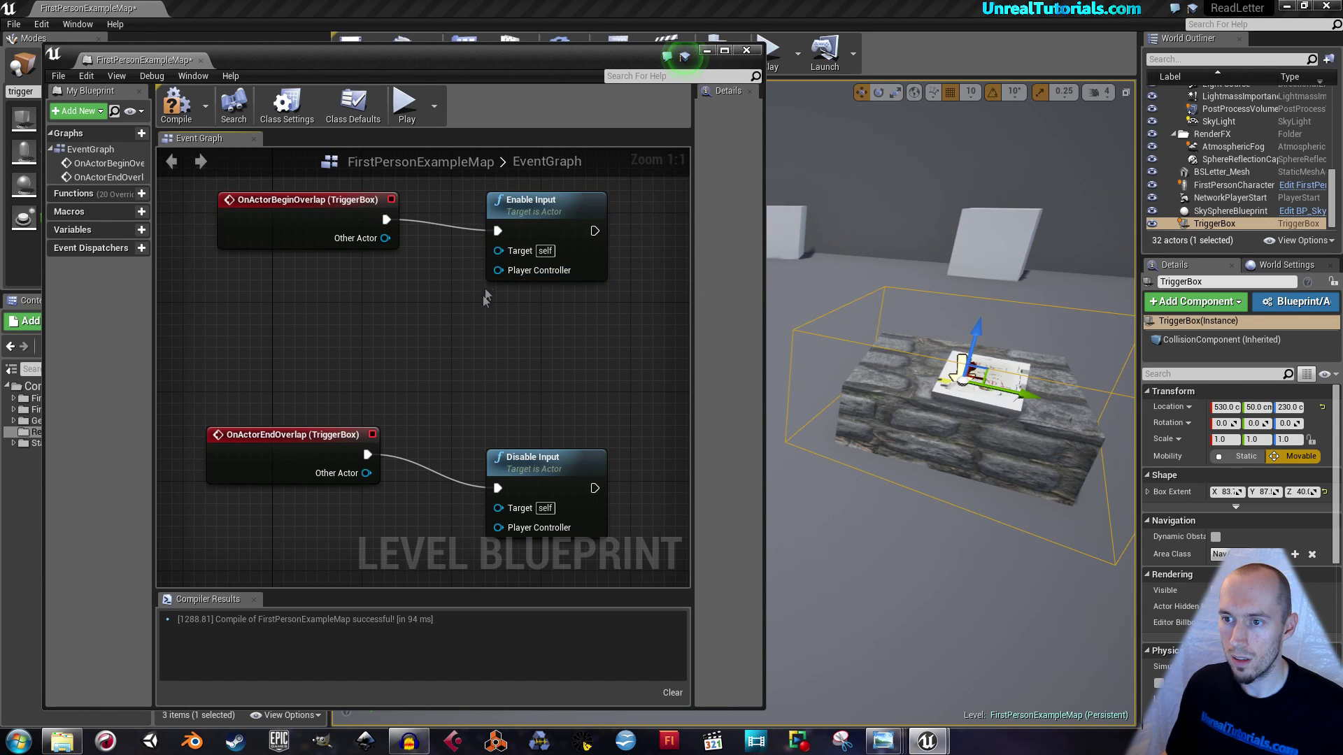
- Add a Get Player Controller node and connect it to the Player Controller inputs of Enable Input and Disable Input
drag(497, 270, 438, 292)
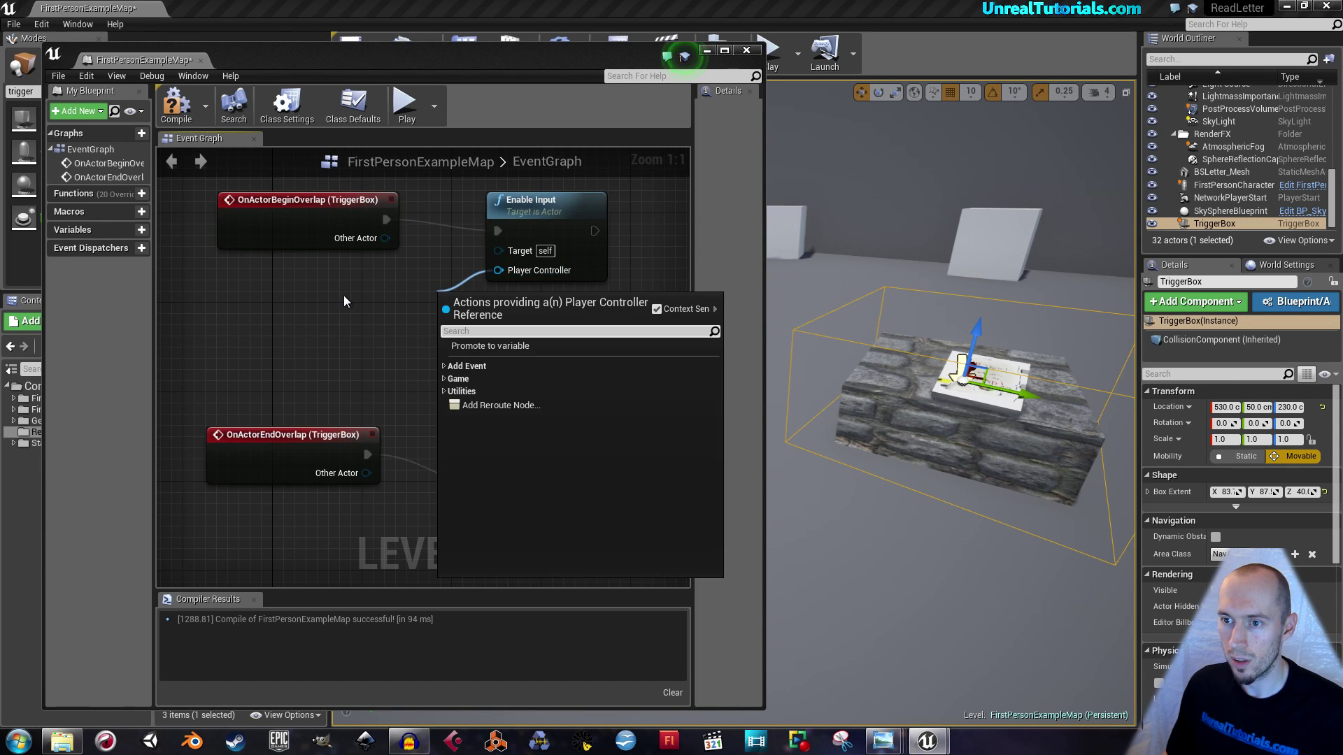
text(get player)
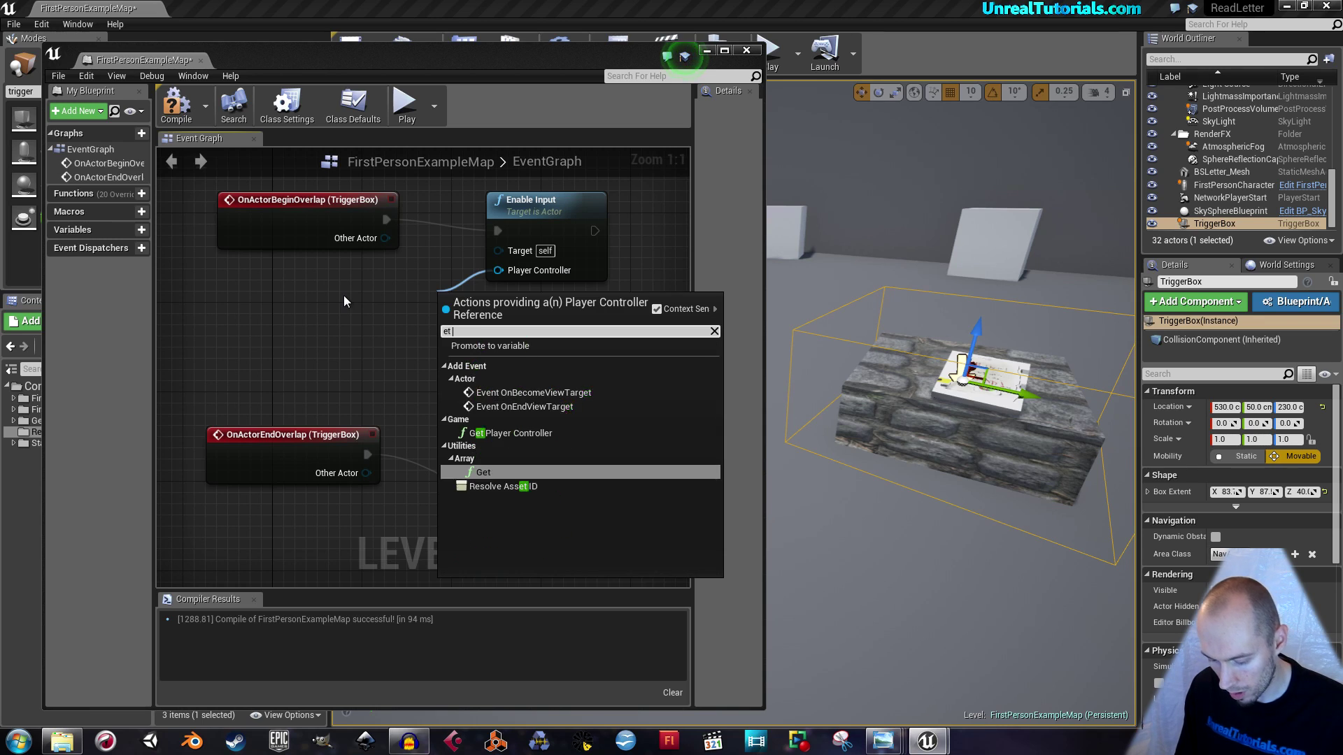
key(Return)
drag(535, 312, 496, 526)
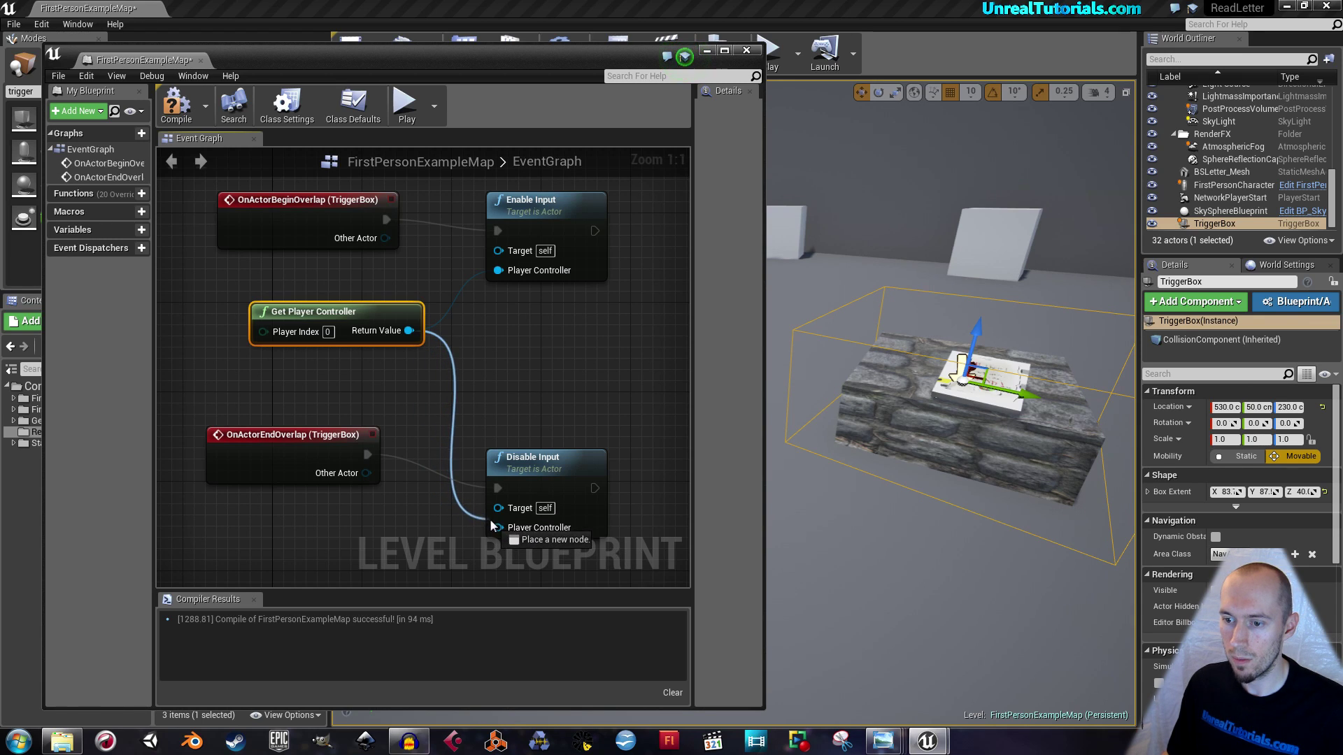
- Compile the level blueprint and save the level
click(185, 125)
drag(333, 59, 376, 115)
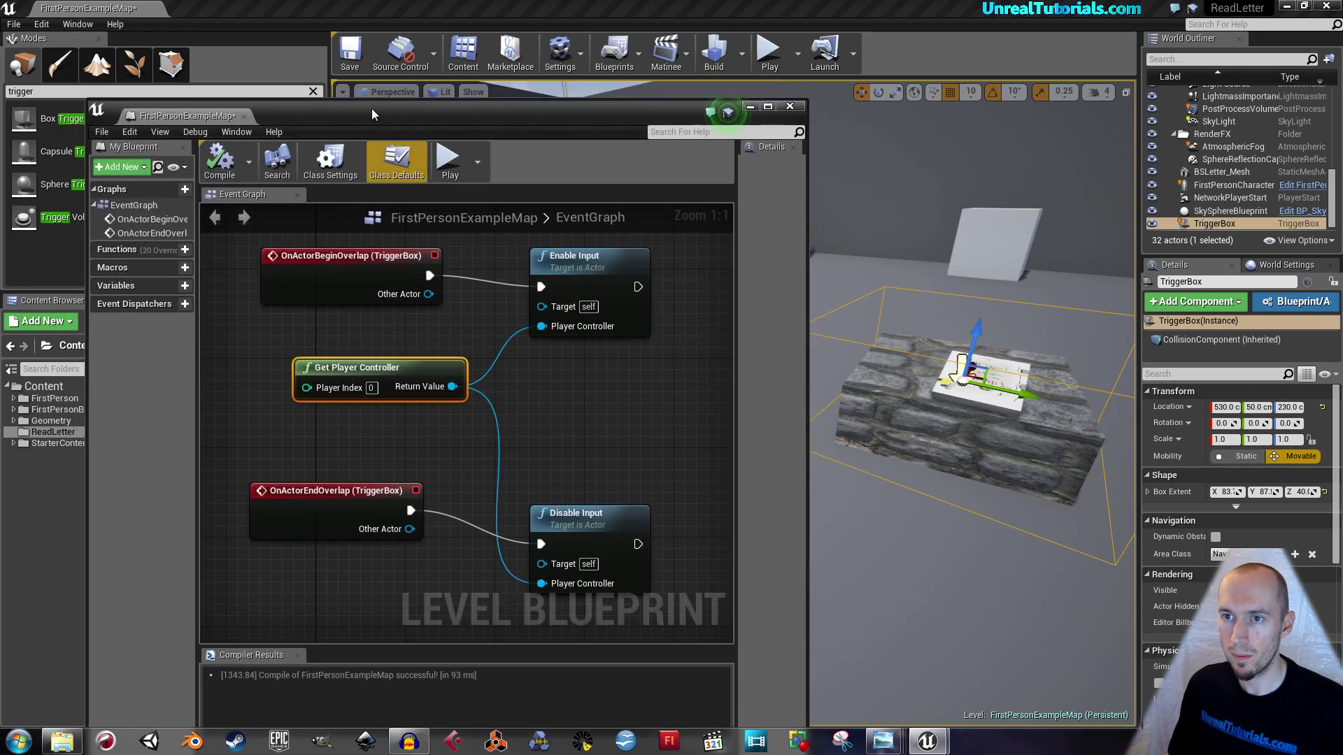
click(350, 52)
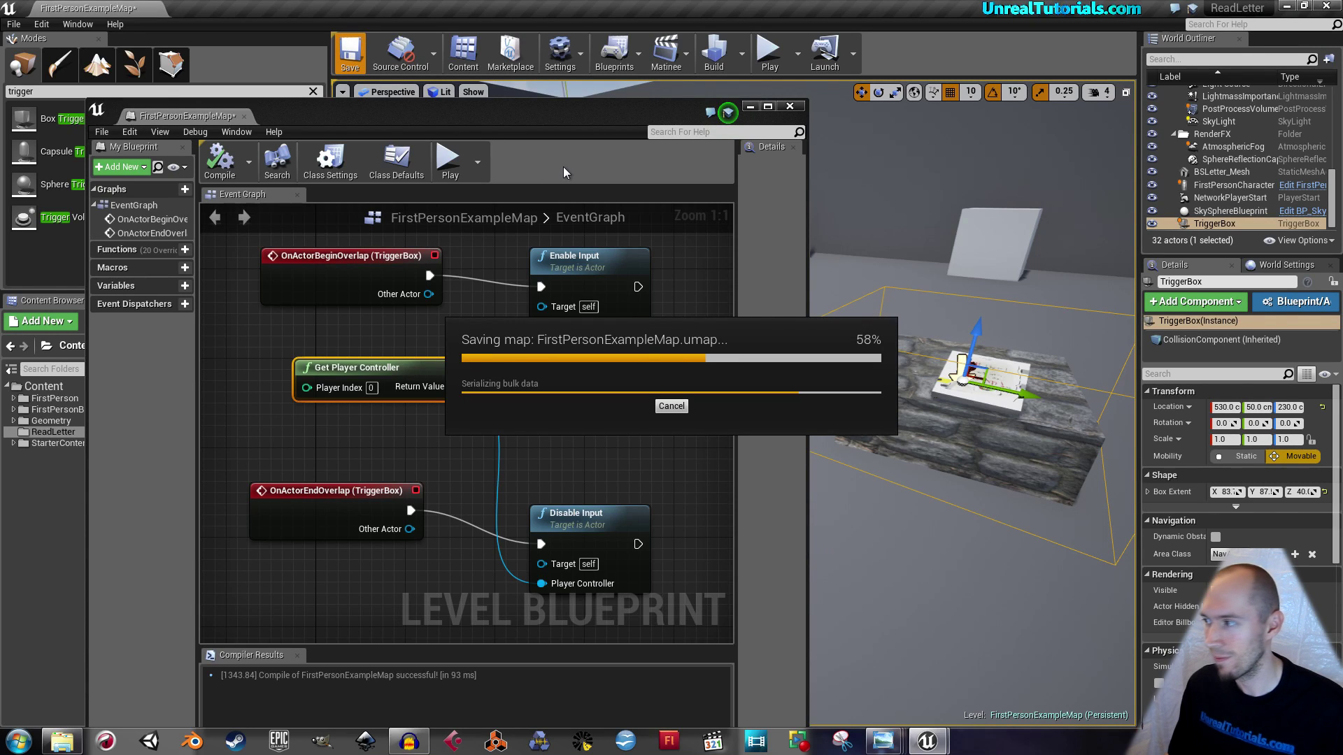
- Add a Gate node with its Enter input driven by the Enable Input node
drag(549, 102, 495, 64)
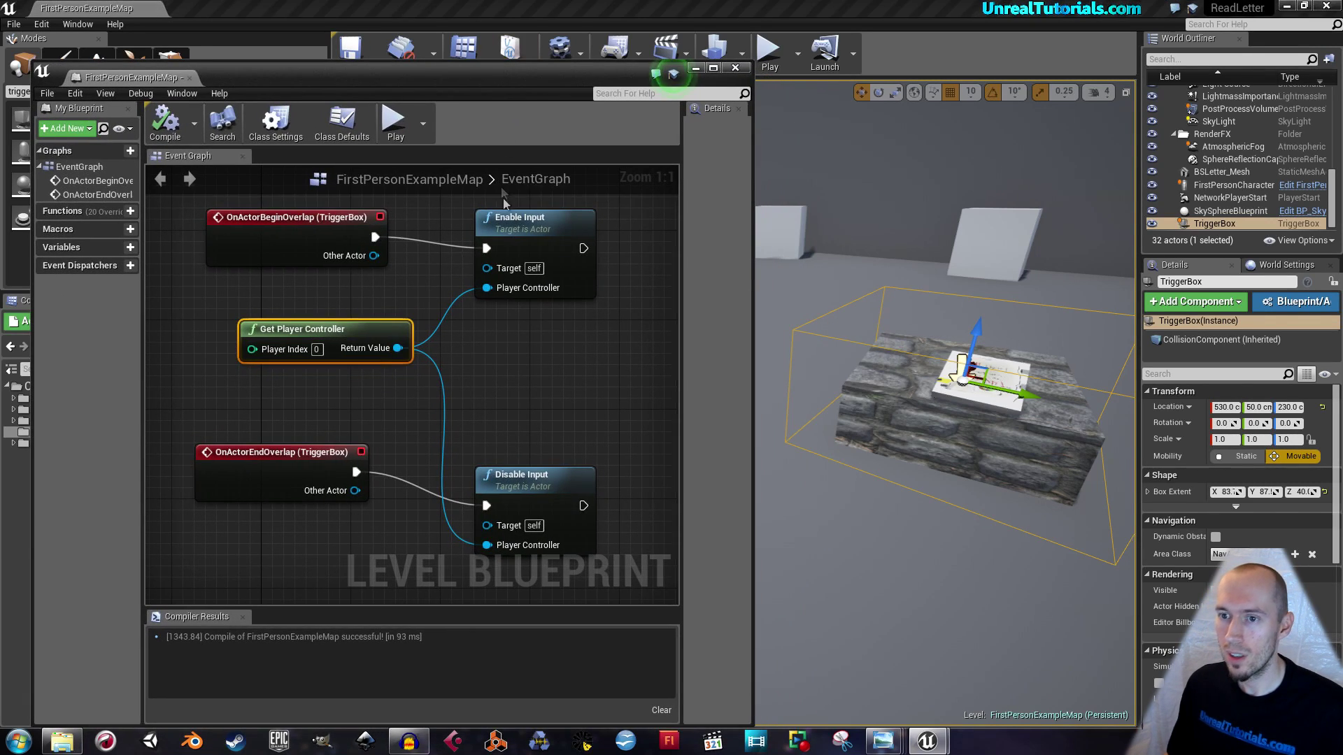
right_drag(556, 347, 365, 411)
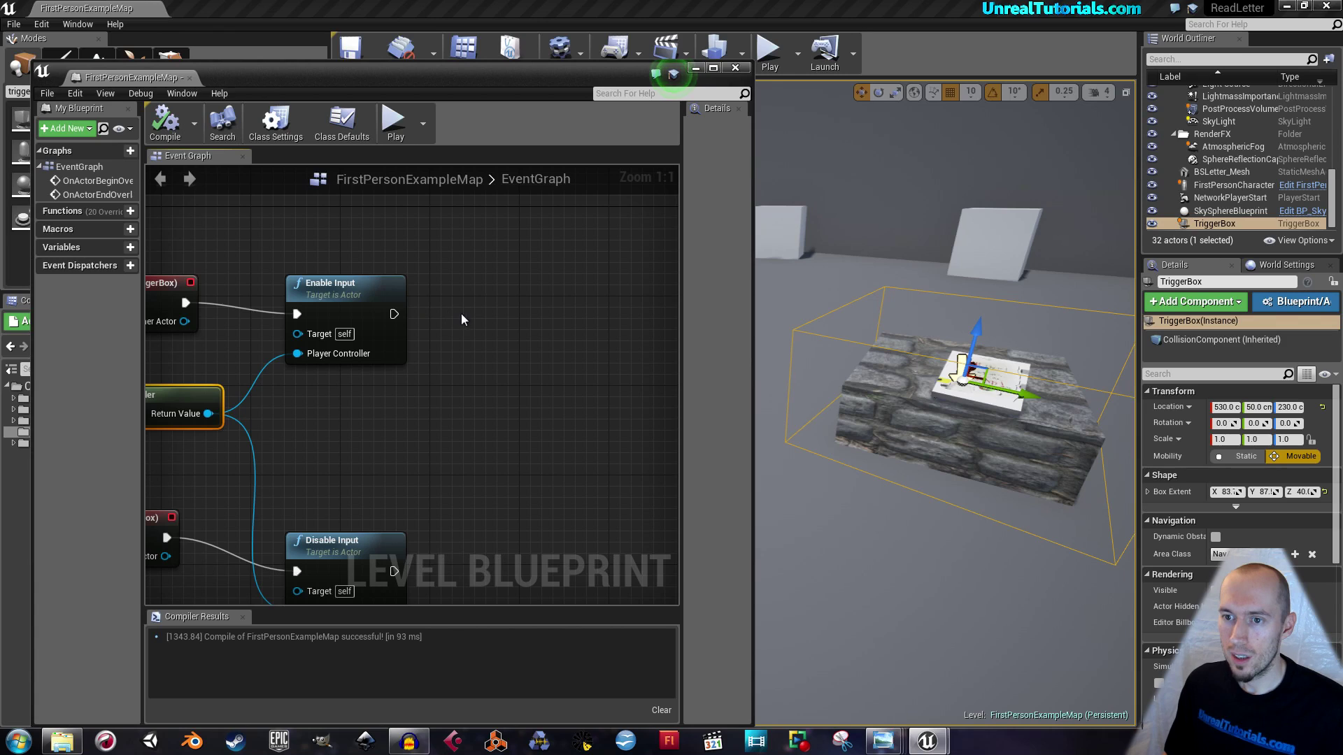
right_drag(438, 307, 393, 308)
drag(359, 314, 519, 307)
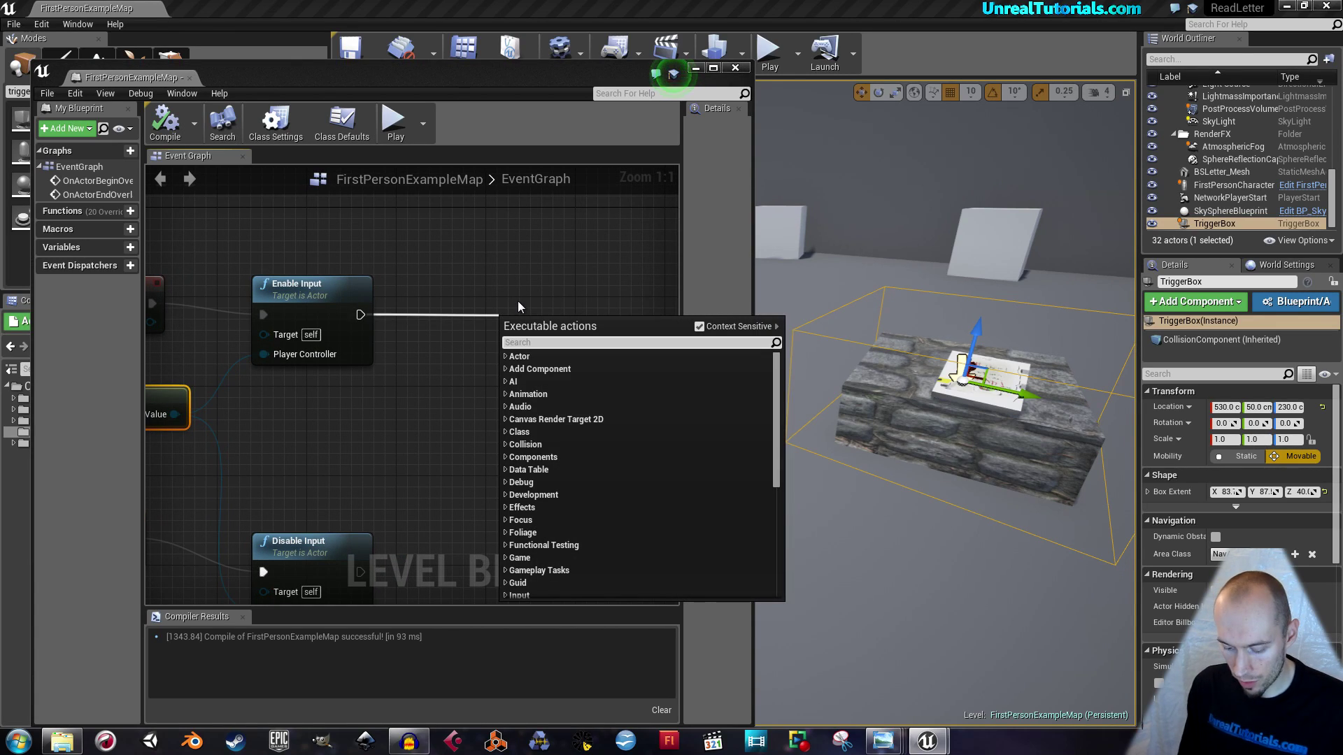
text(gate)
key(Return)
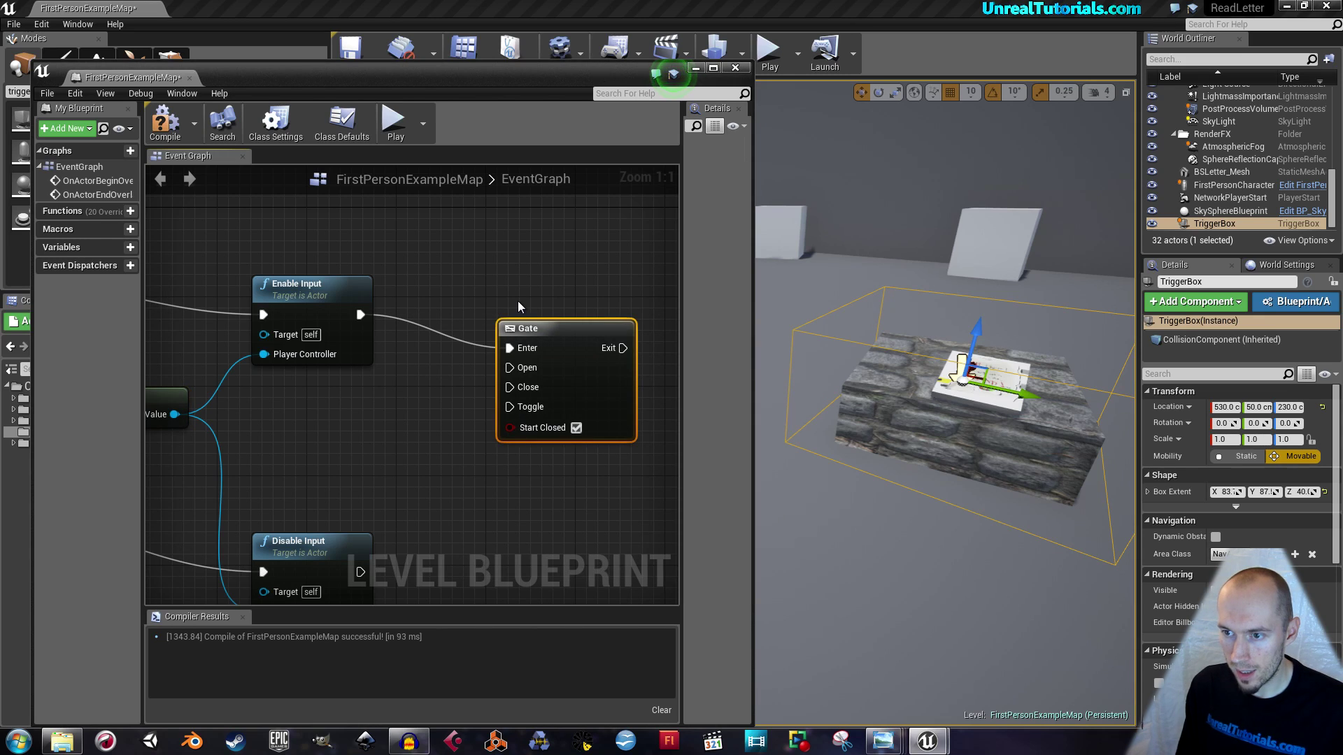
- Move the Gate node level with the Enable Input node so their connecting wire runs straight
drag(544, 329, 511, 284)
right_drag(537, 228, 456, 286)
drag(457, 338, 468, 350)
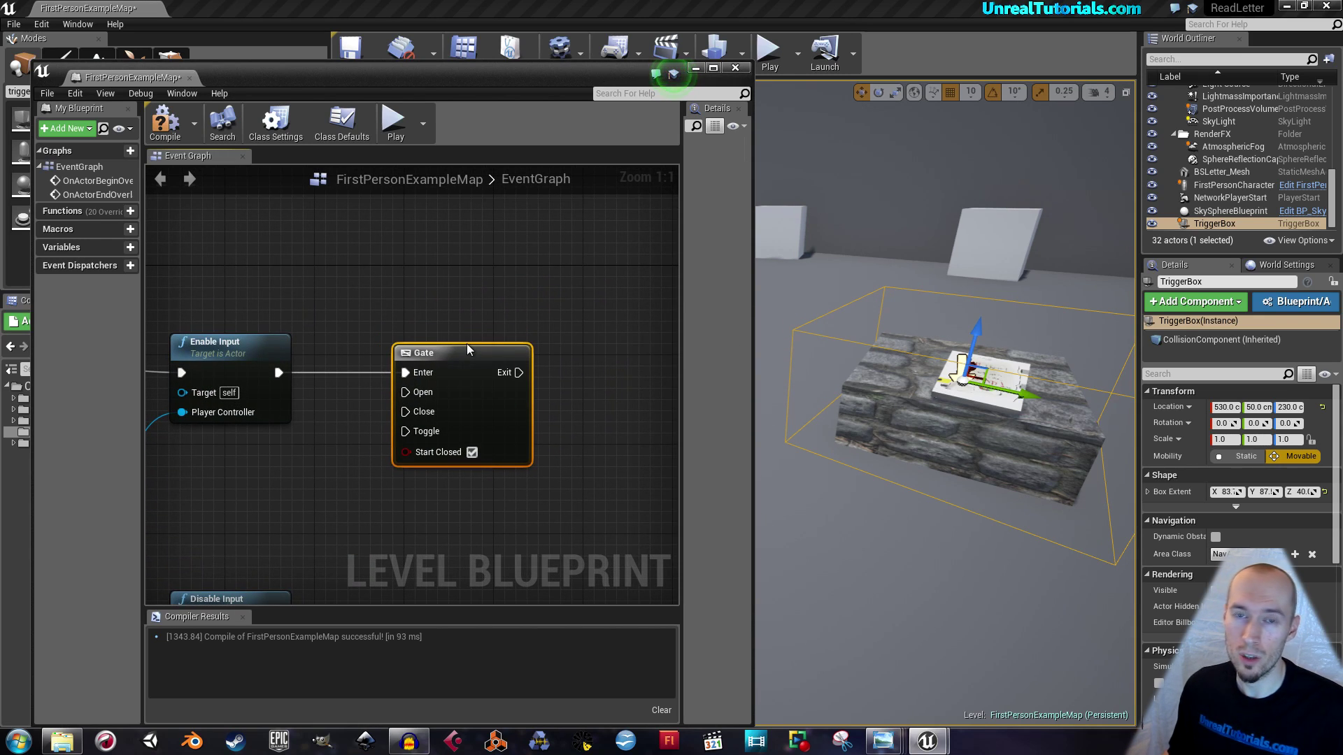
- Add an E keyboard event node above the Enable Input and Gate nodes
right_click(357, 268)
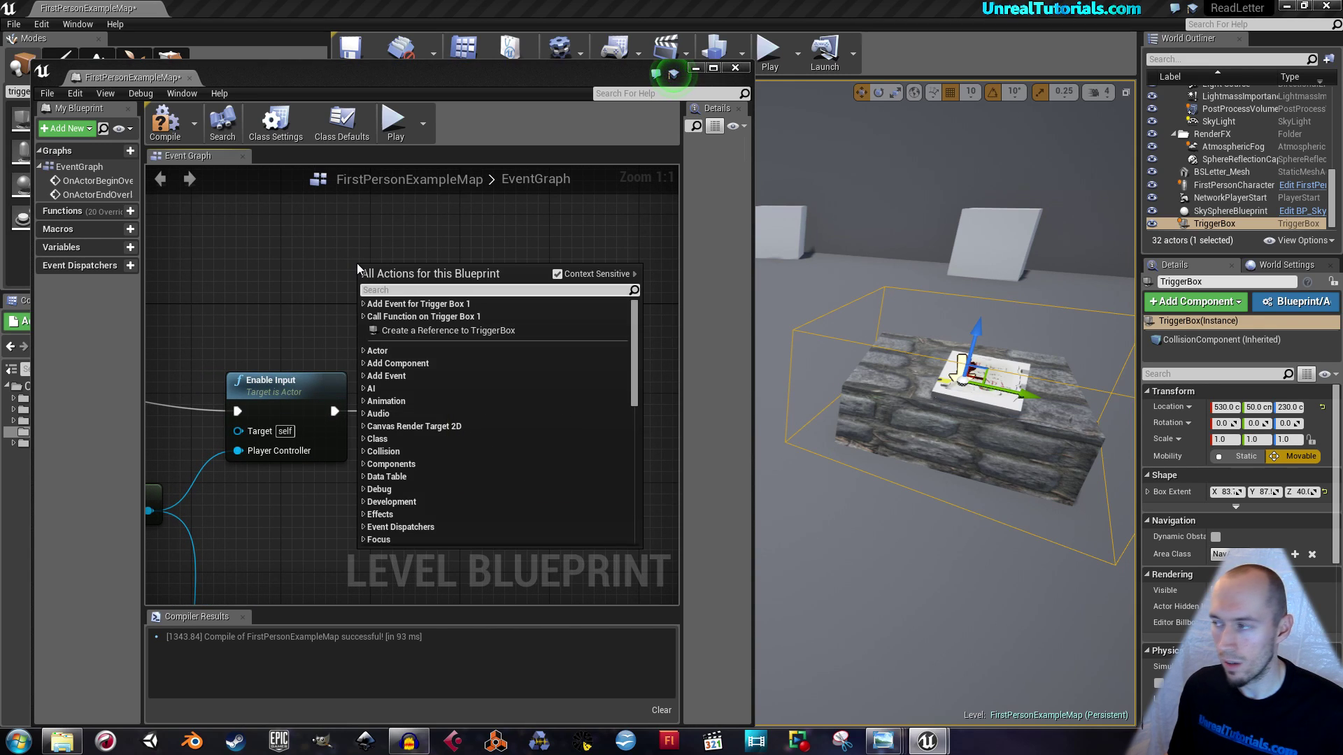
text(E)
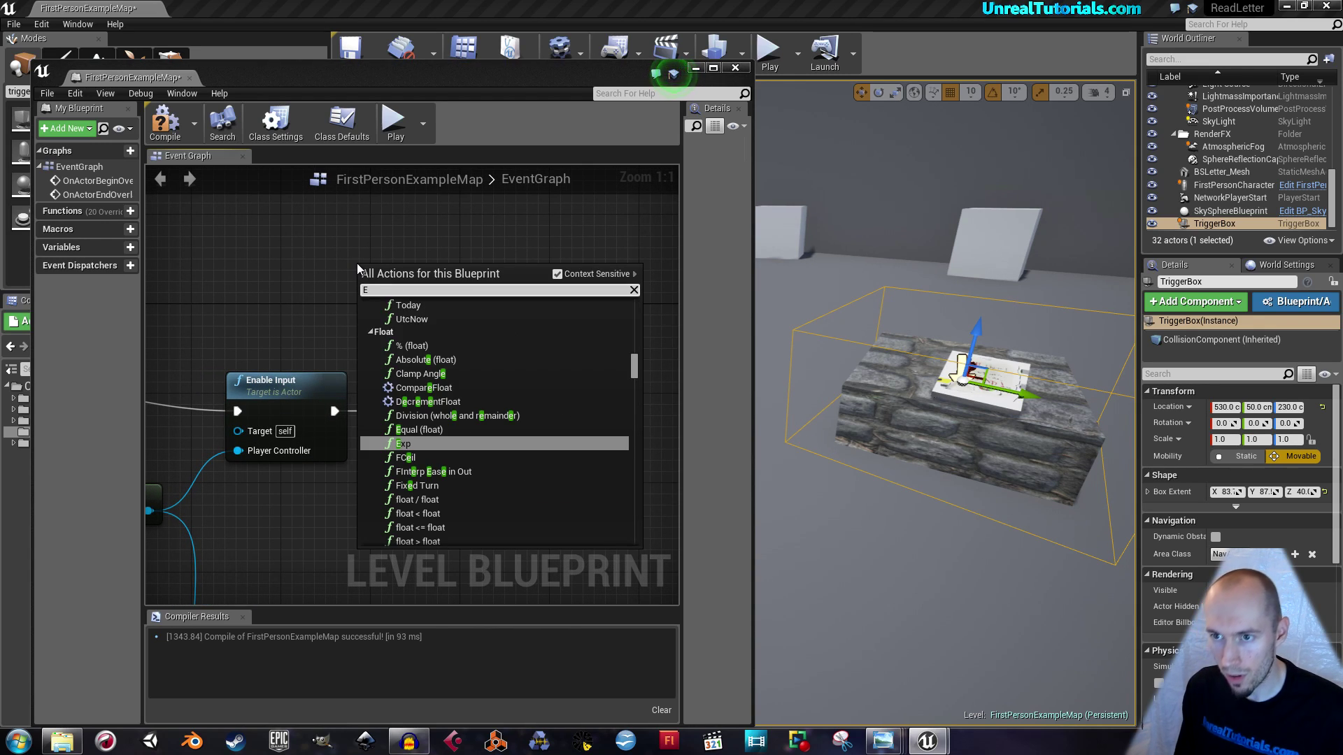
key(Up)
key(Up)
key(Up)
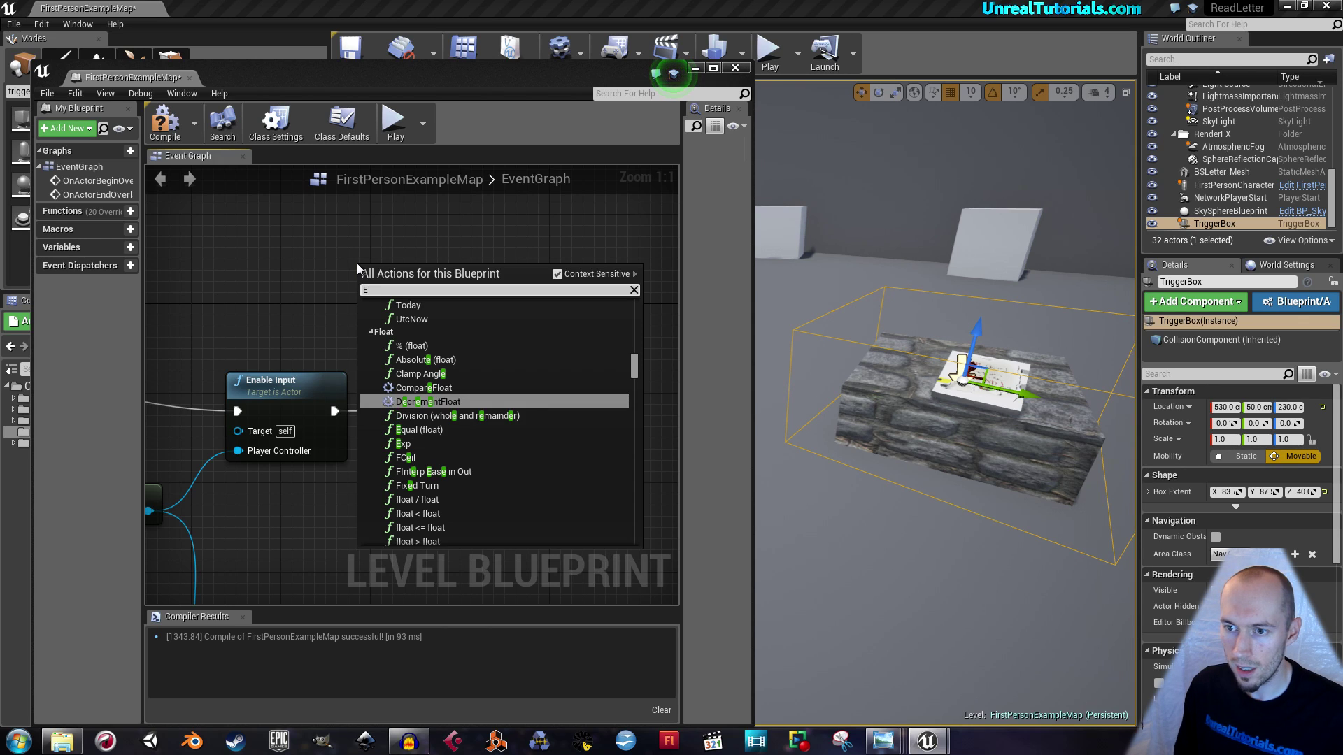
key(Down)
key(Down)
key(Down)
key(Down)
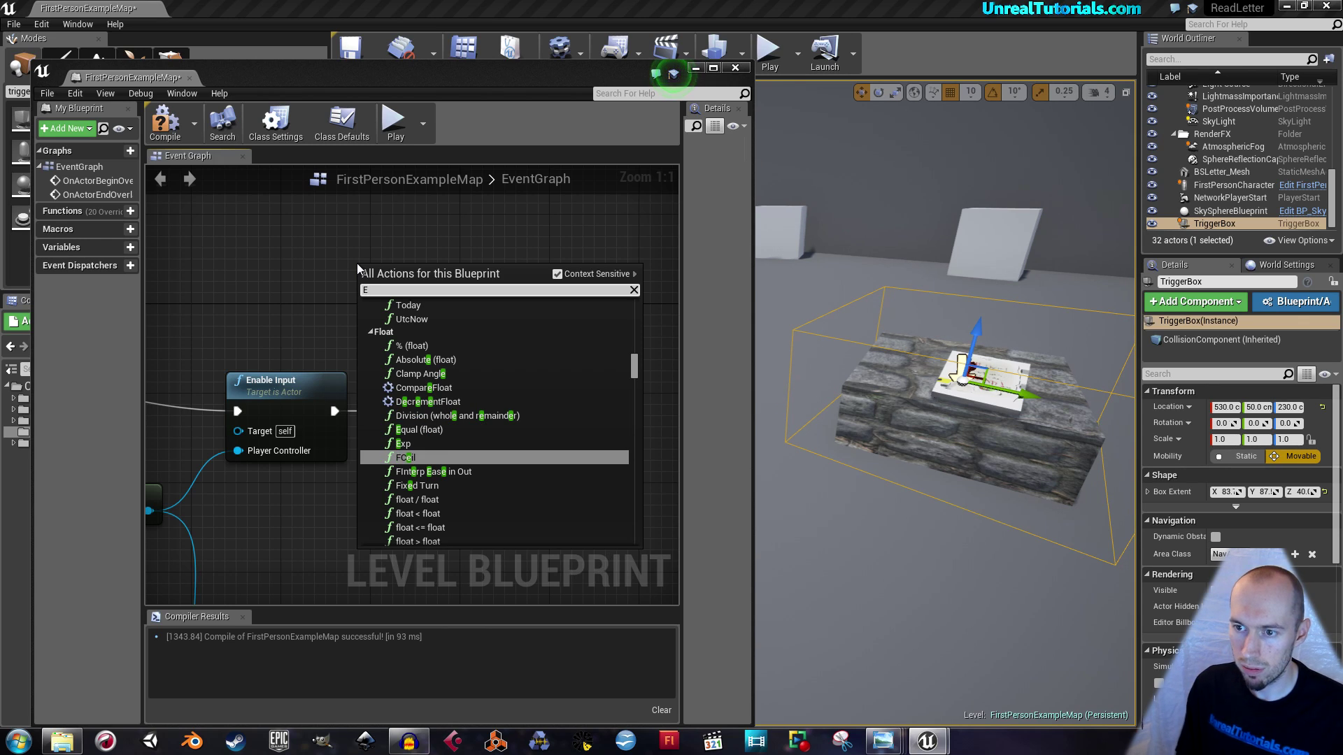
drag(633, 365, 626, 350)
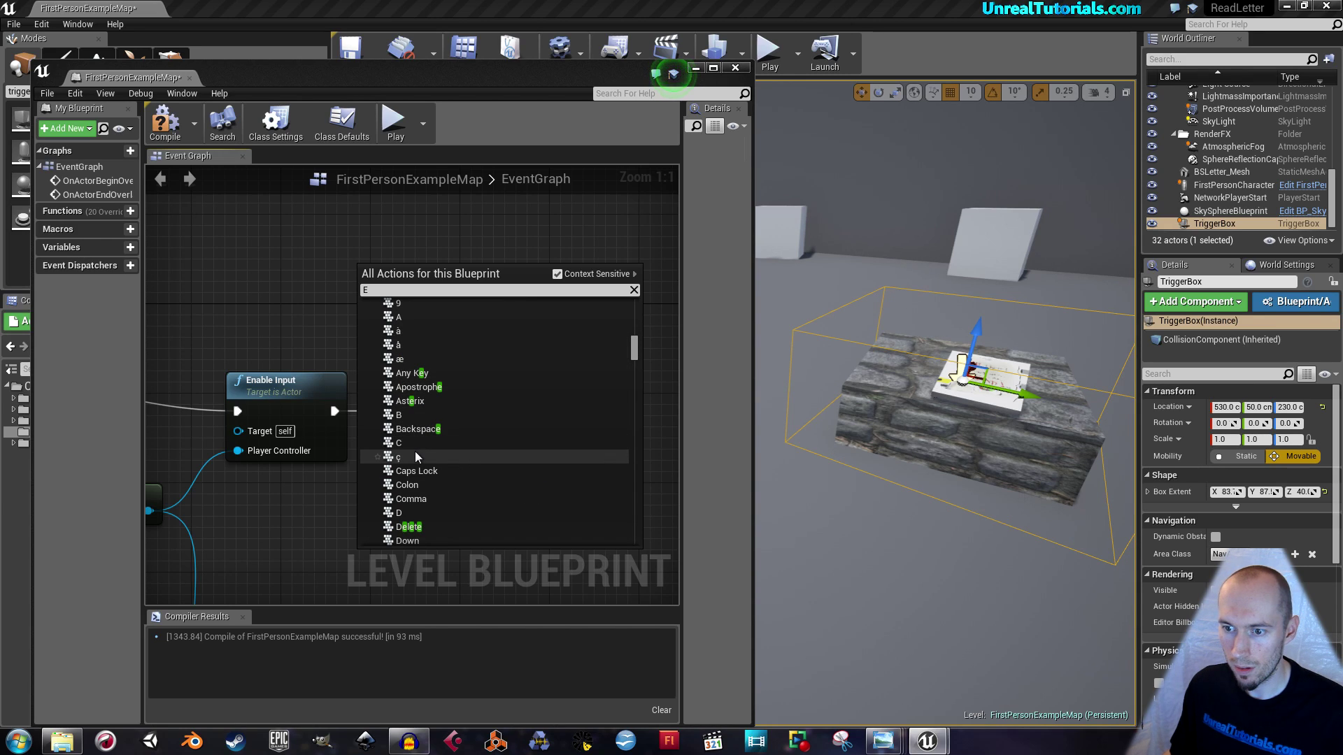
scroll(405, 401, down, 2)
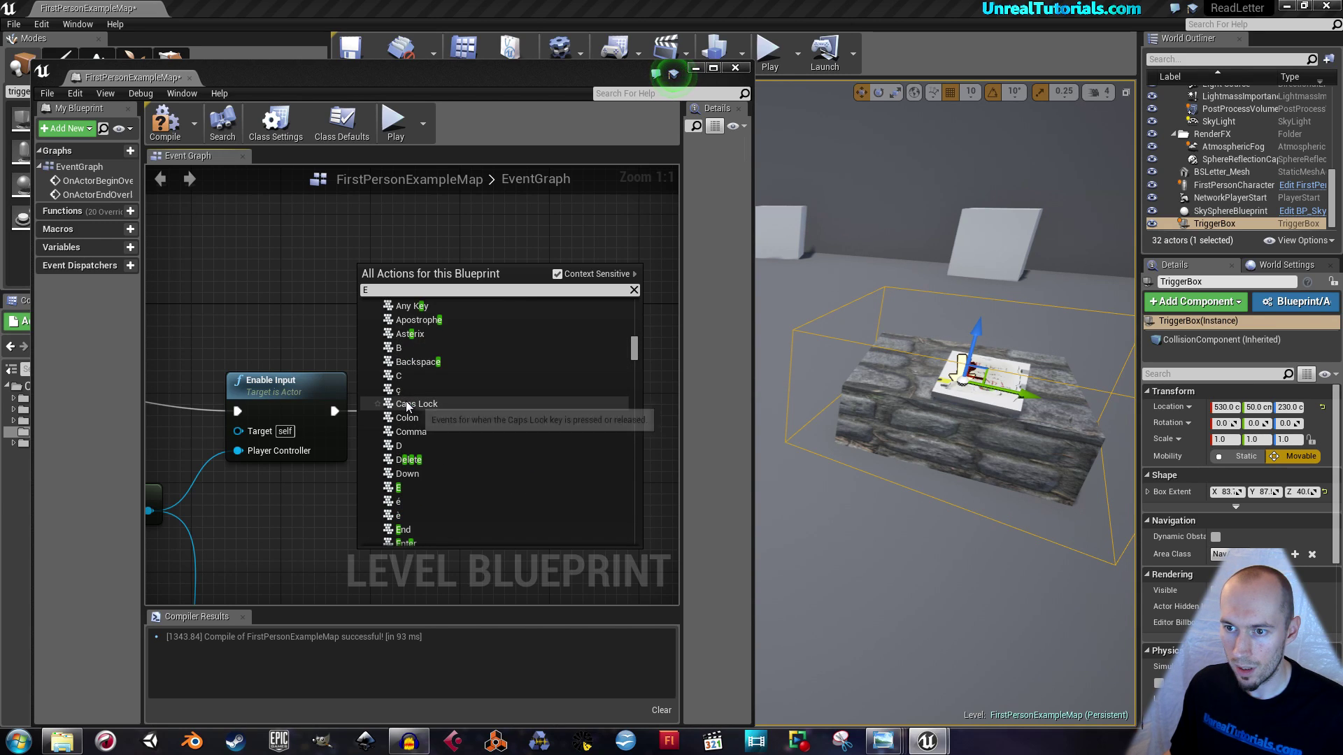
click(405, 484)
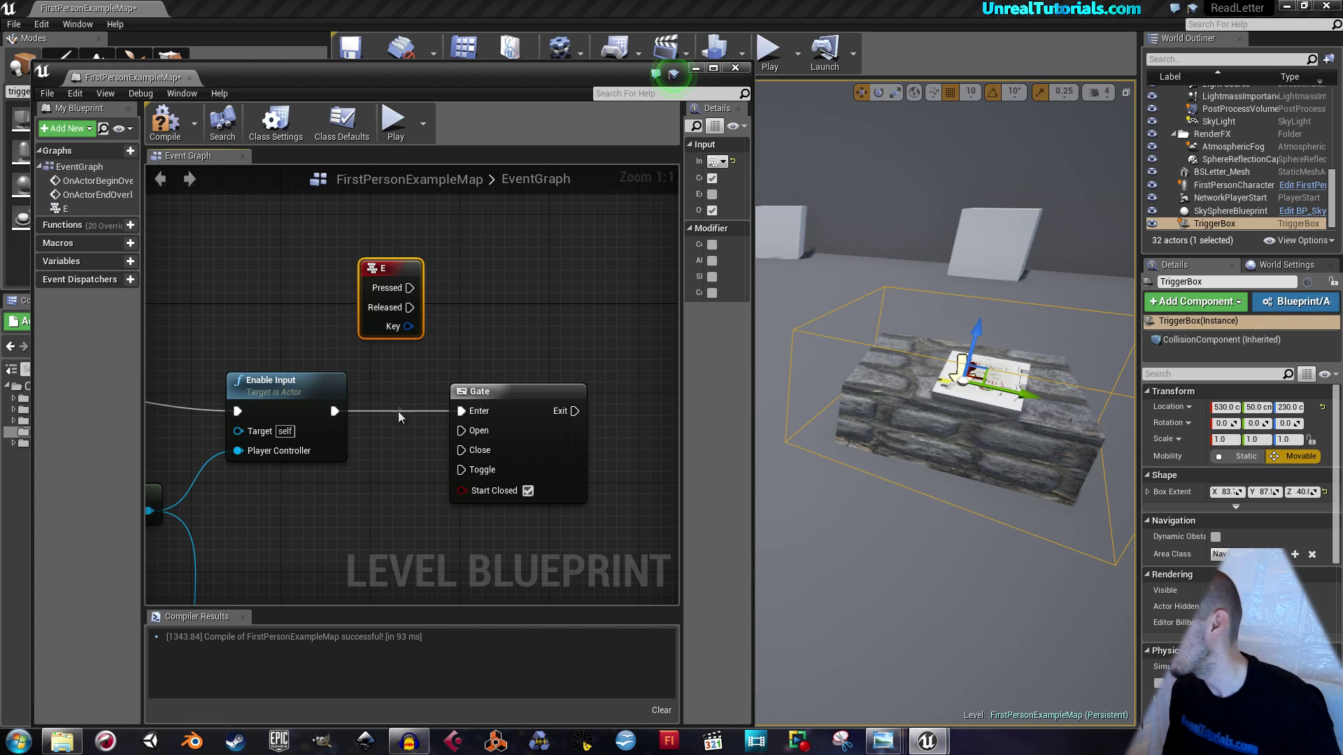
drag(386, 275, 353, 241)
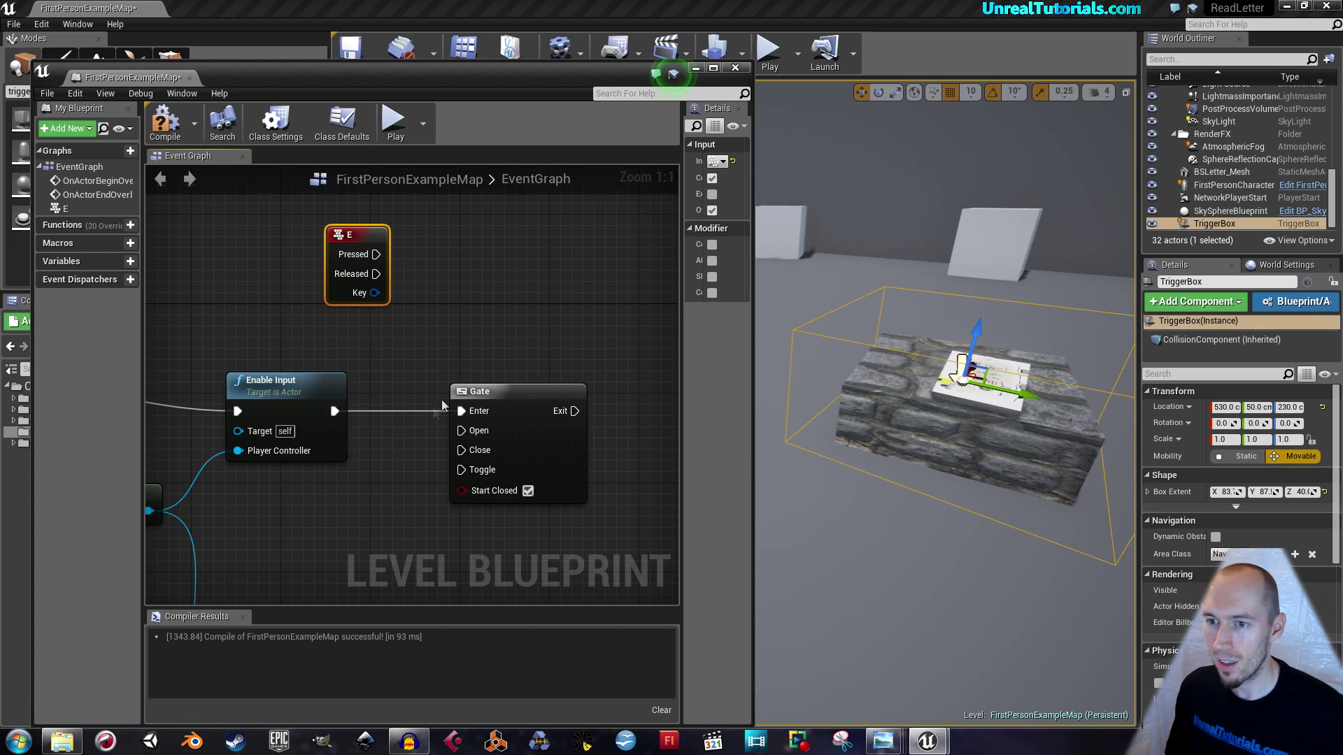
- Rewire the Gate so Enable Input drives its Open input and the E key's Pressed output drives Enter
alt+click(336, 408)
drag(336, 412, 463, 432)
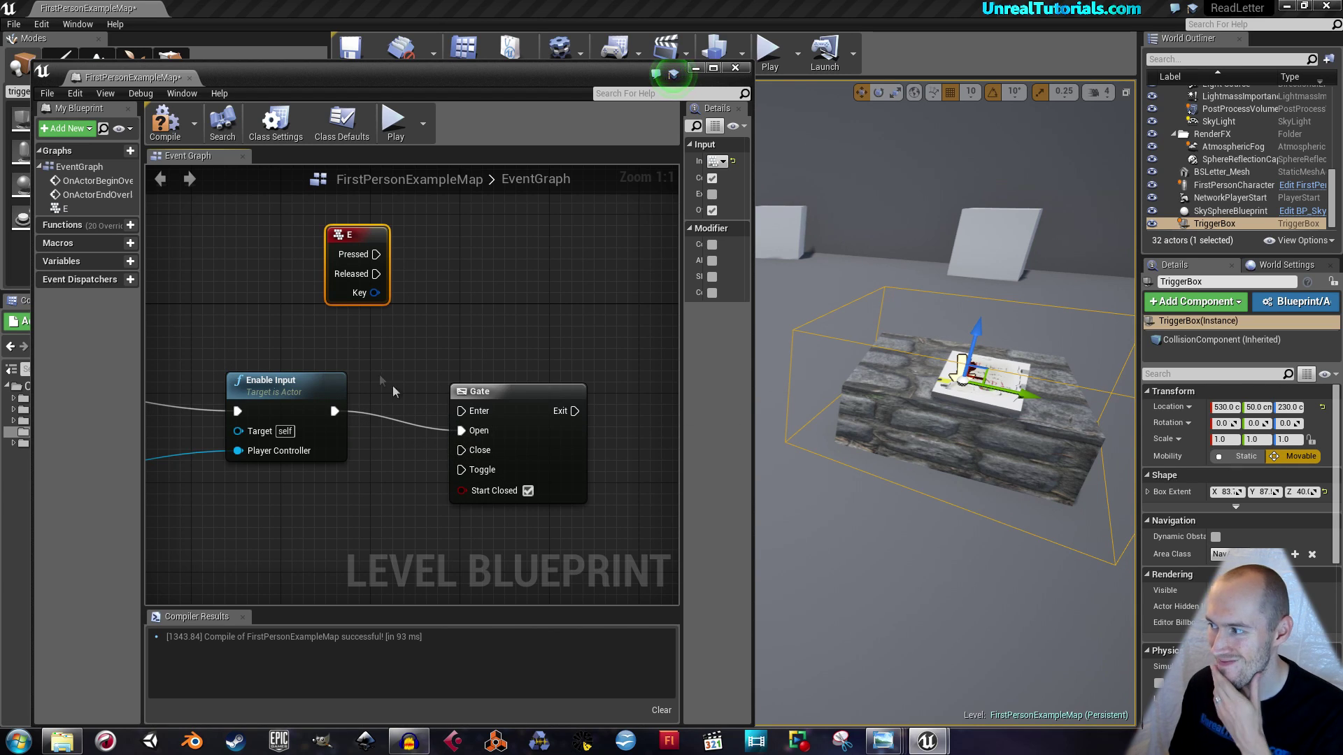
drag(376, 255, 460, 411)
right_drag(480, 315, 380, 288)
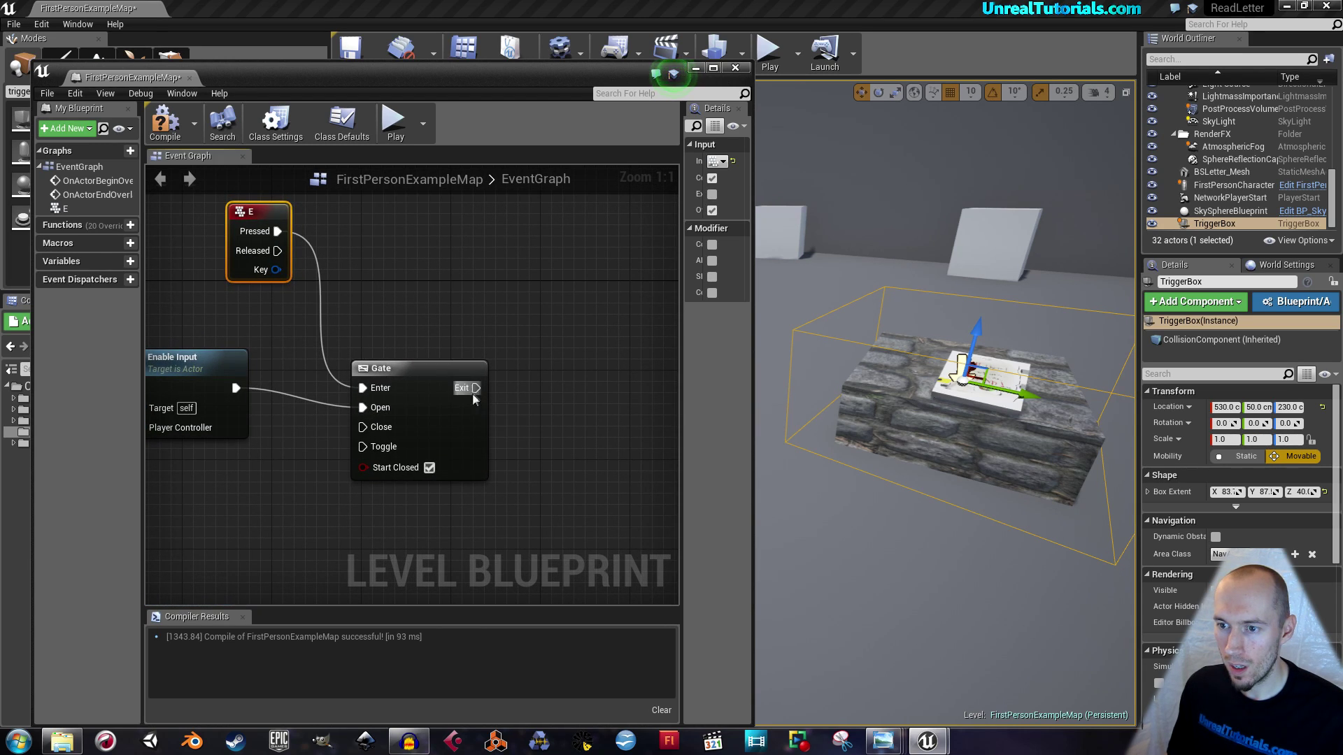
- Add a FlipFlop node driven by the Gate's Exit output and align it with the Gate
drag(476, 388, 518, 351)
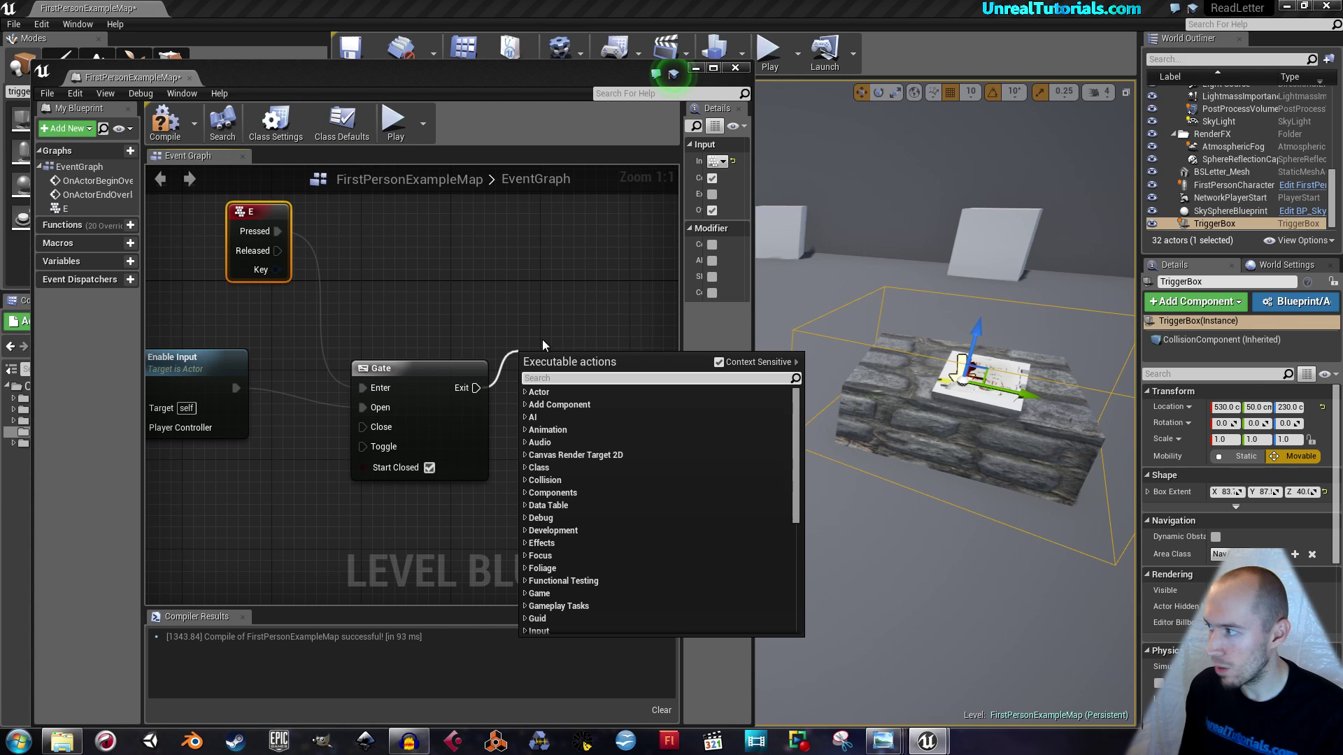
text(flipflop)
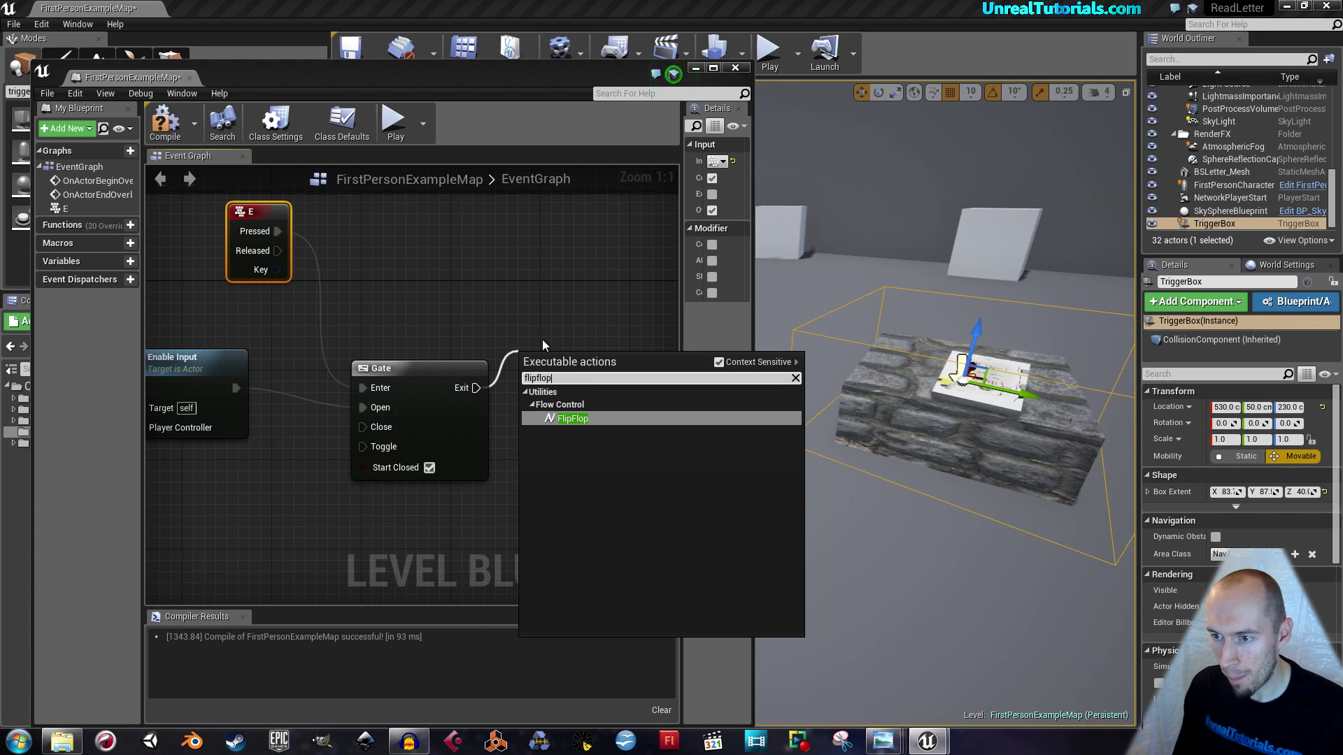
key(Return)
right_drag(530, 307, 464, 299)
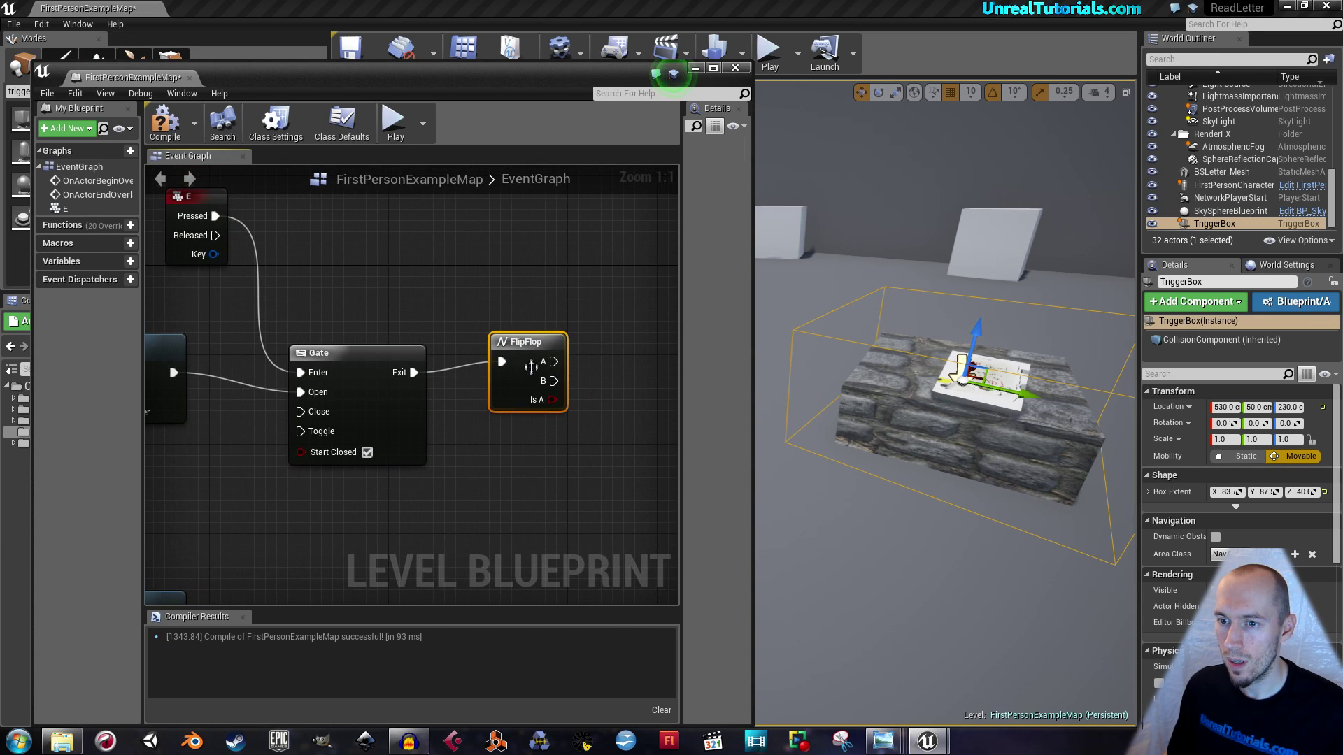
drag(508, 335, 496, 345)
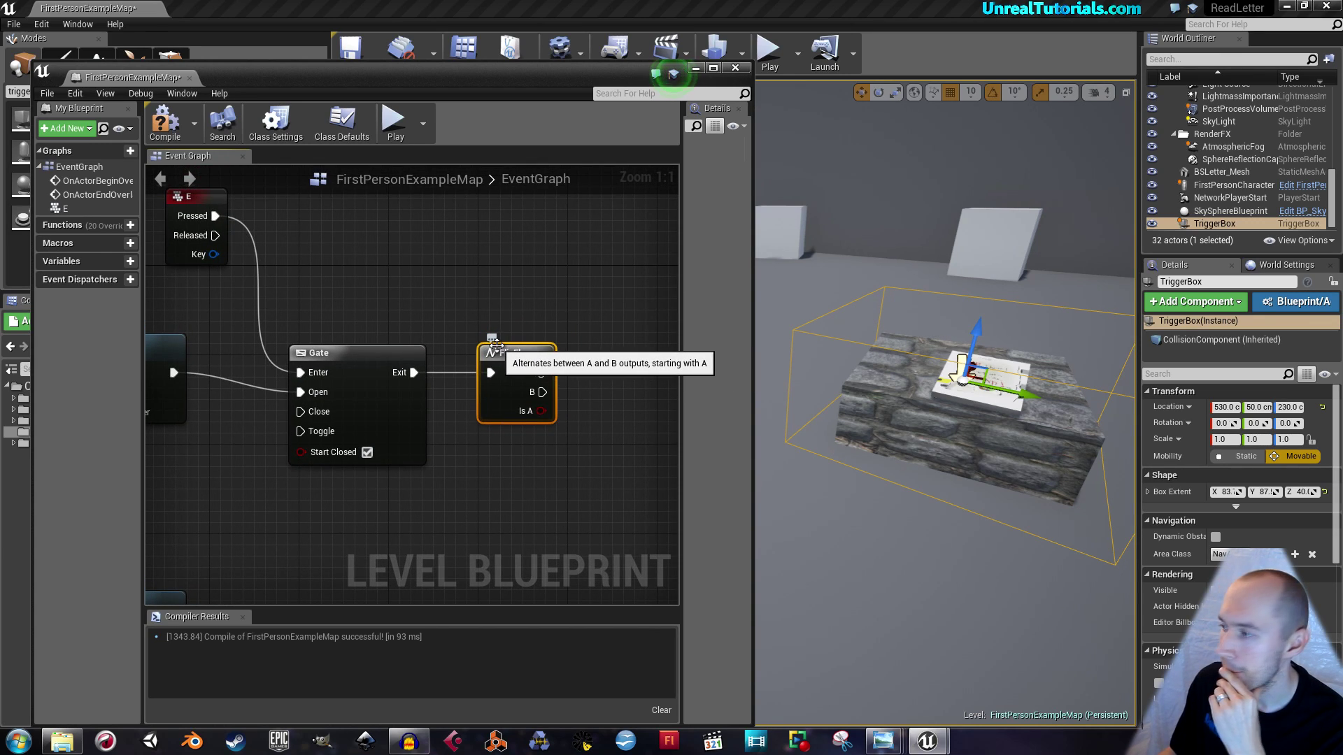
- Compile the level blueprint with the new E key, Gate and FlipFlop logic
right_drag(495, 317, 519, 262)
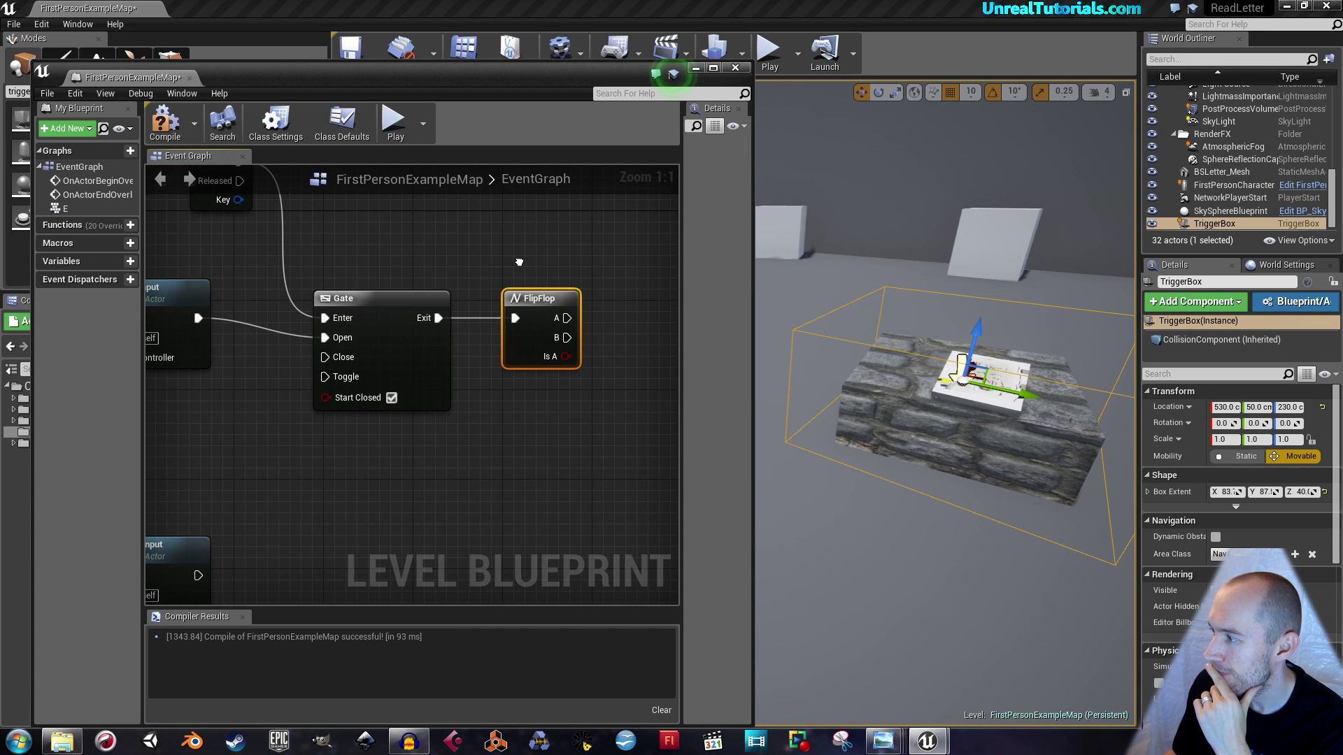
mouse_move(585, 449)
right_down()
mouse_move(543, 449)
mouse_move(564, 457)
right_up()
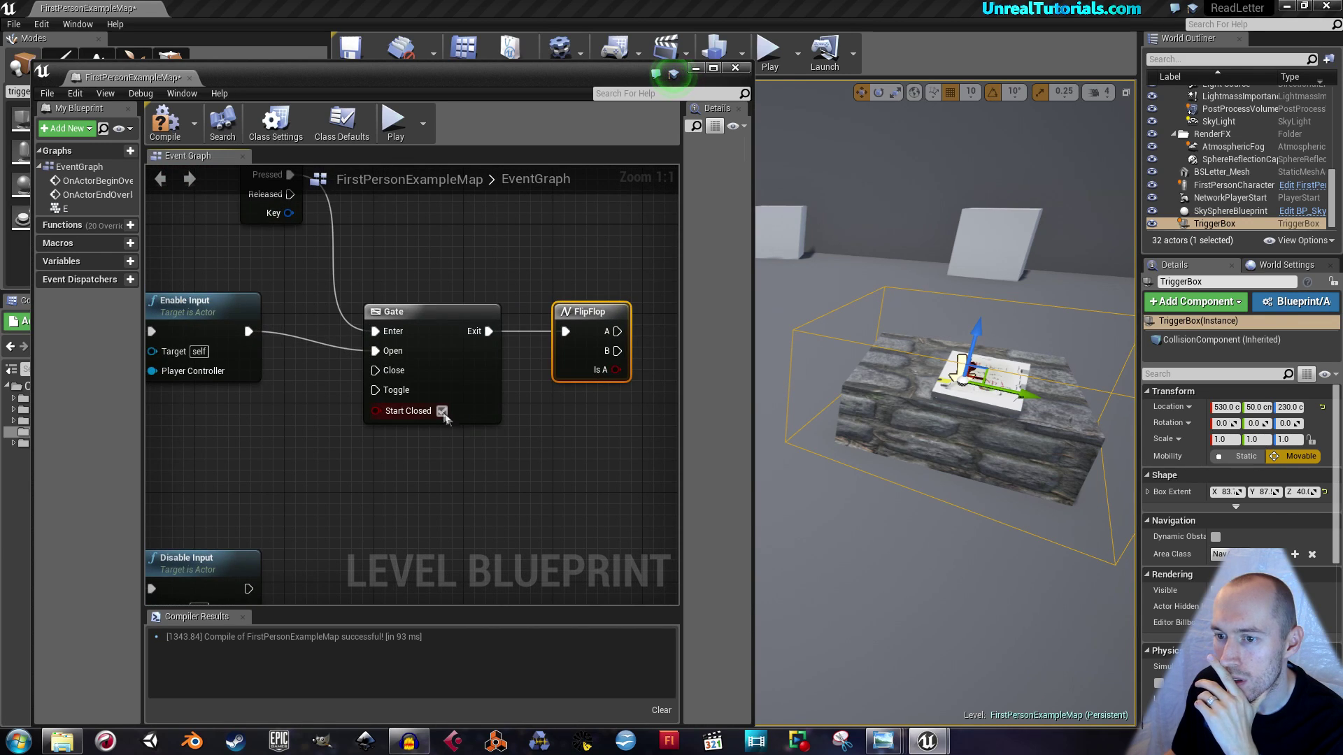
right_drag(459, 486, 561, 543)
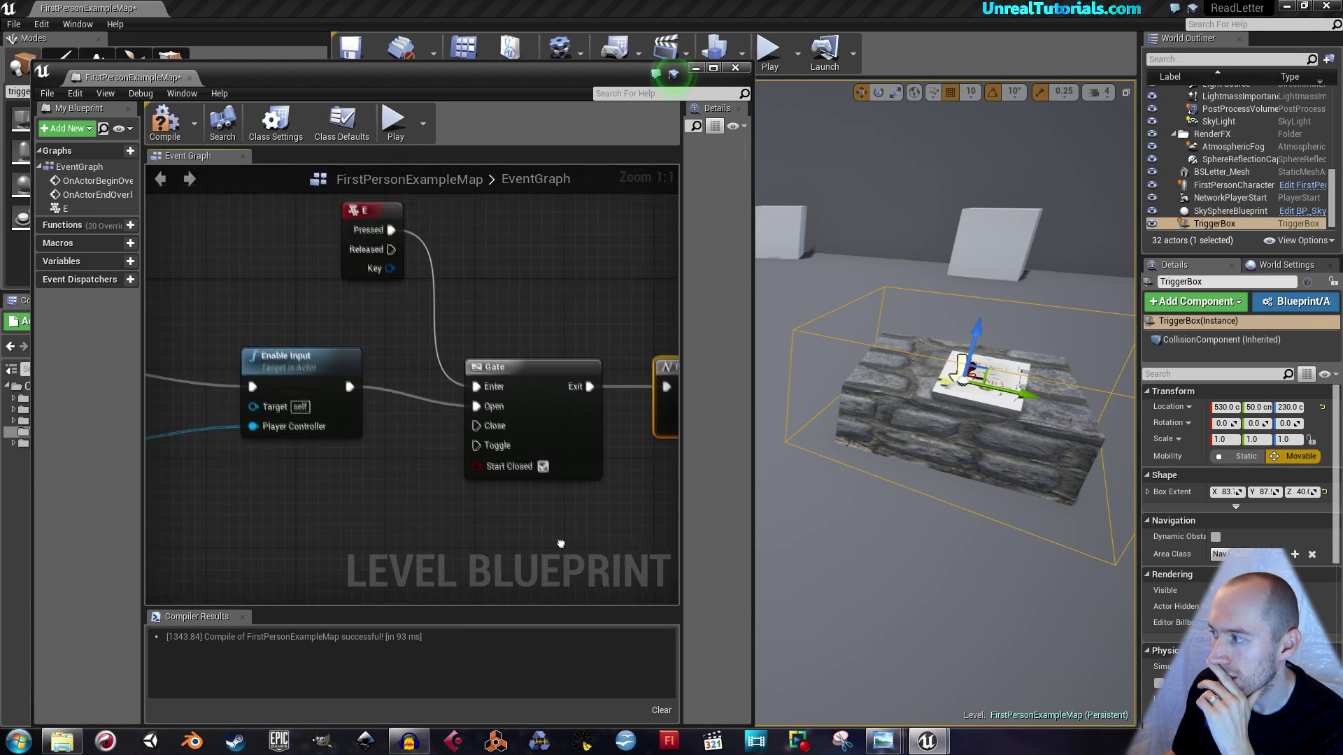
right_drag(526, 293, 321, 269)
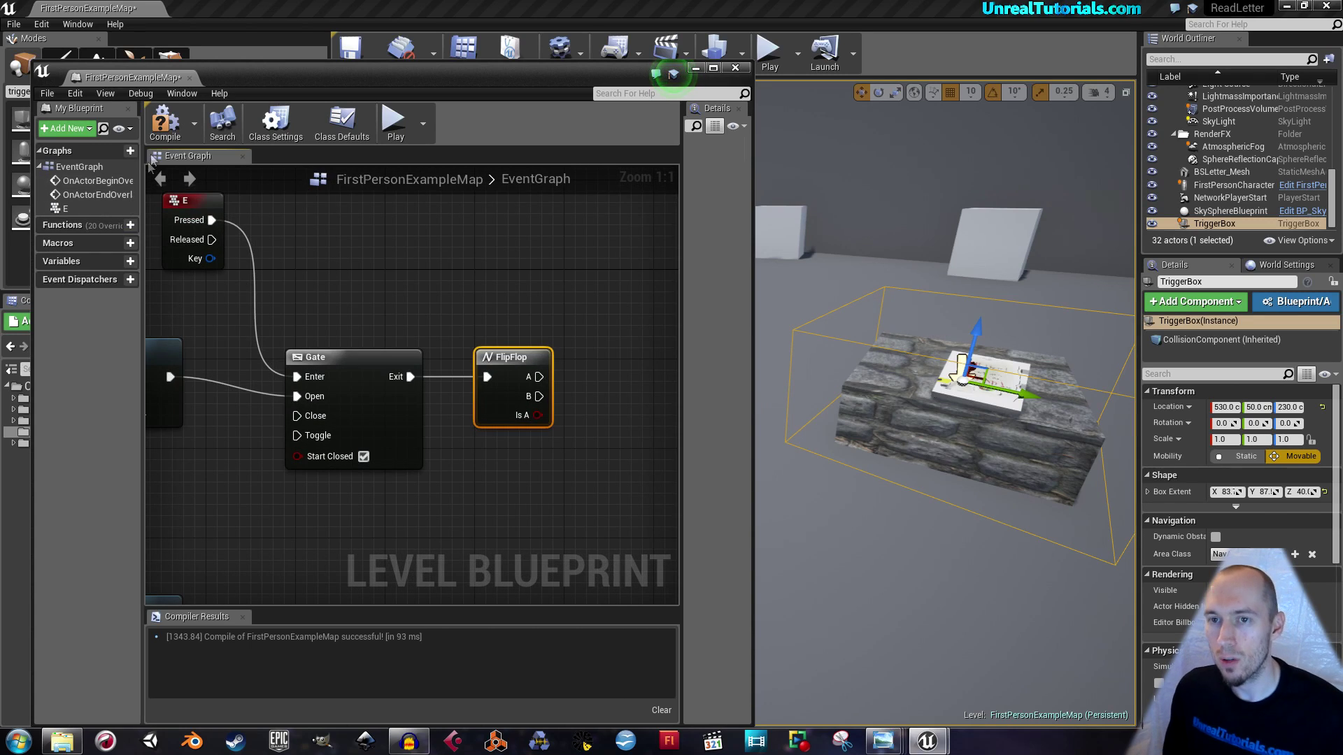
click(165, 122)
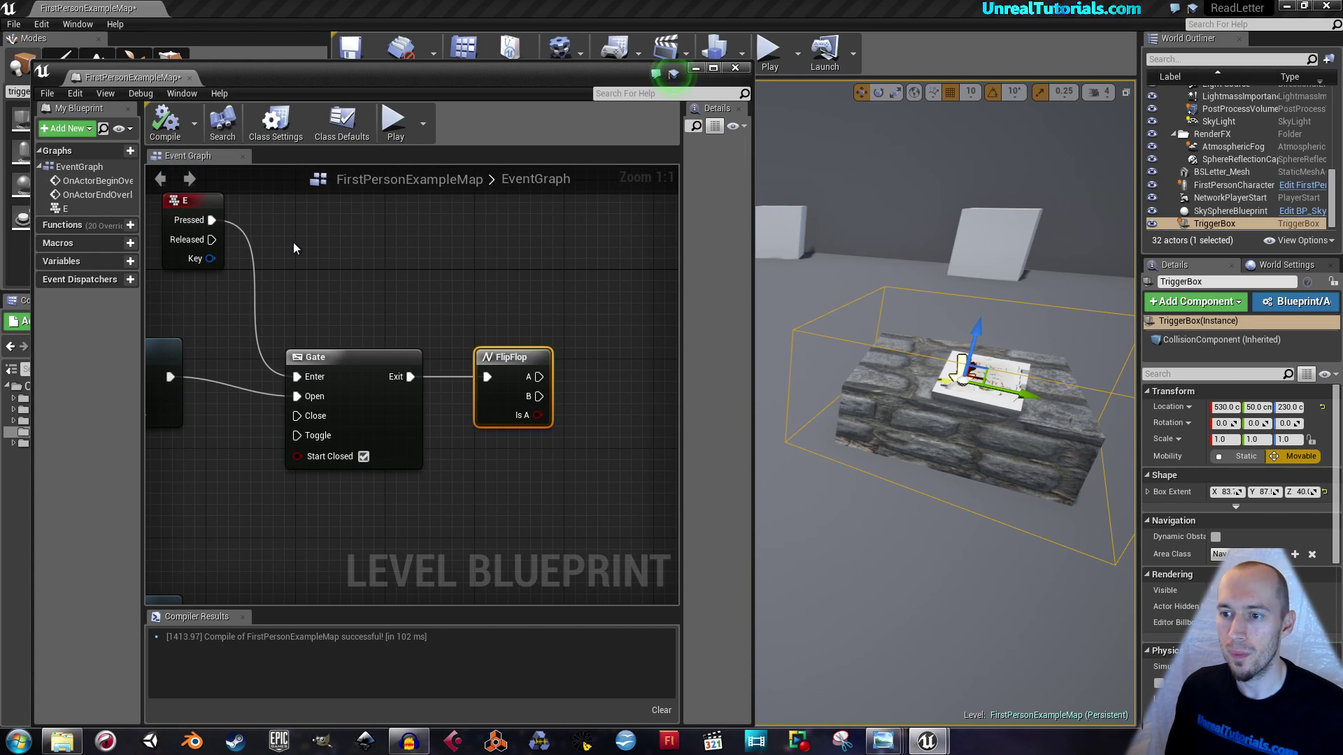
right_drag(403, 269, 426, 306)
right_drag(487, 340, 388, 272)
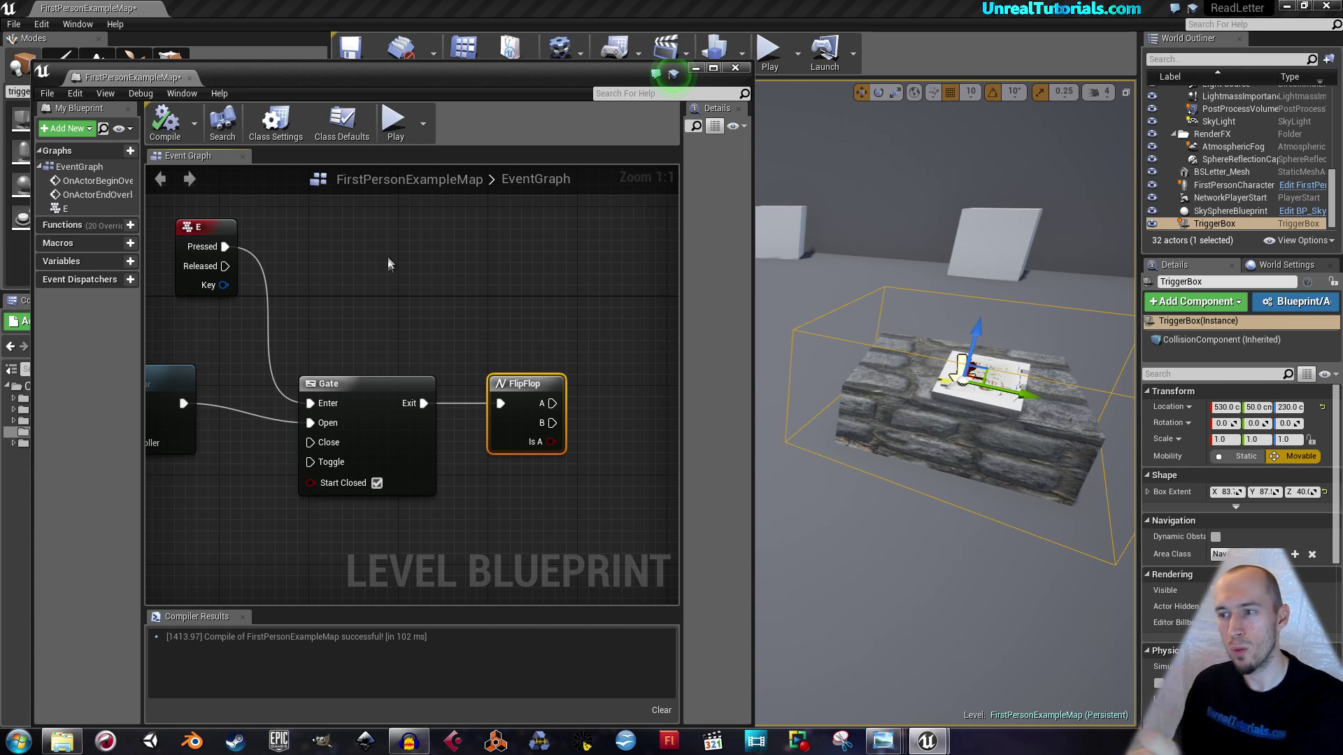
- Dock the level blueprint window beside the level editor tab and save the level
drag(168, 83, 224, 8)
click(68, 12)
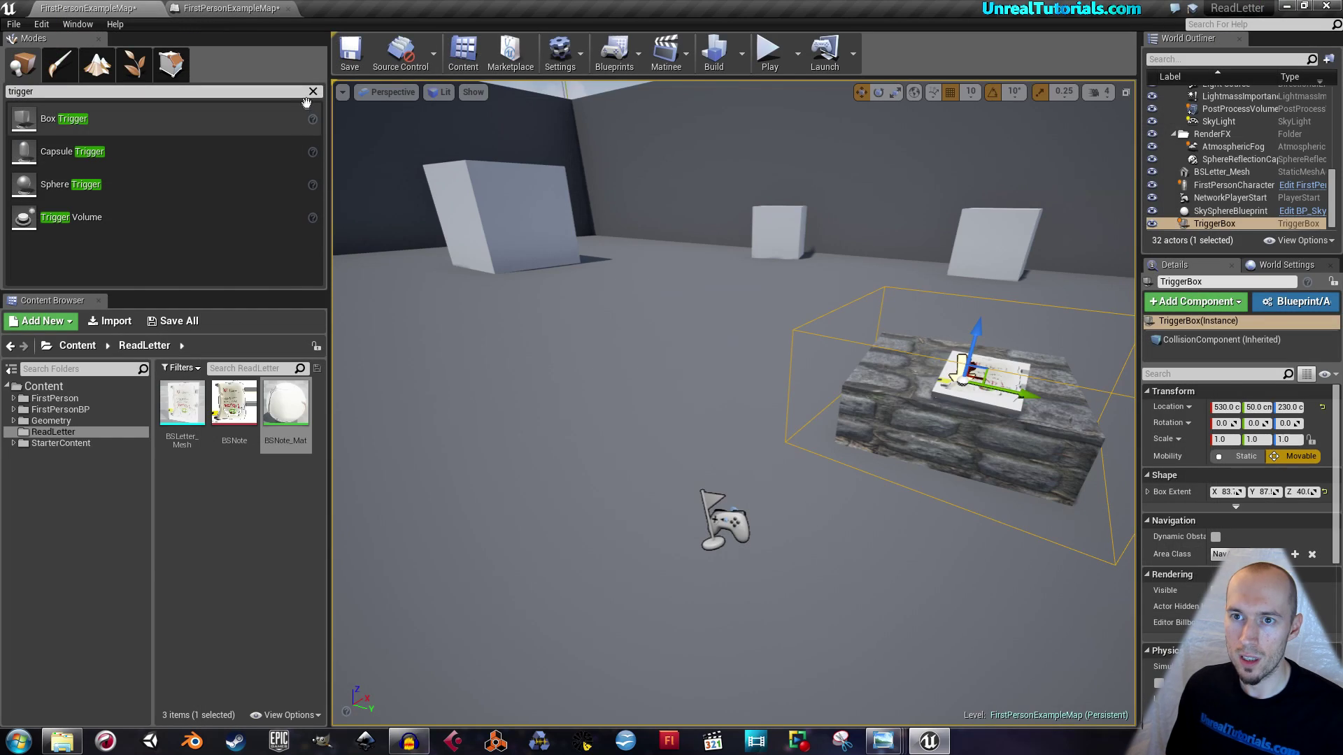
click(349, 56)
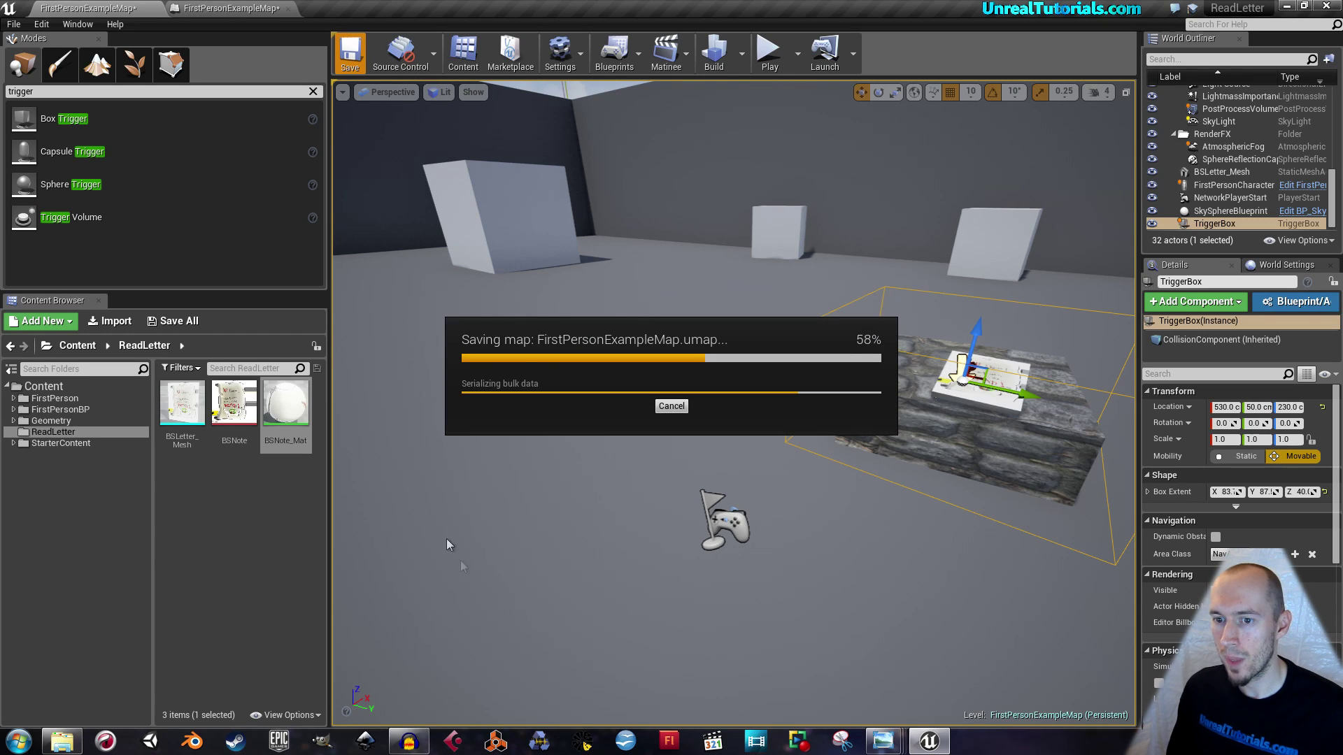
- Create a Widget Blueprint named ReadLetter-wiget in the ReadLetter folder
right_click(235, 494)
mouse_move(270, 456)
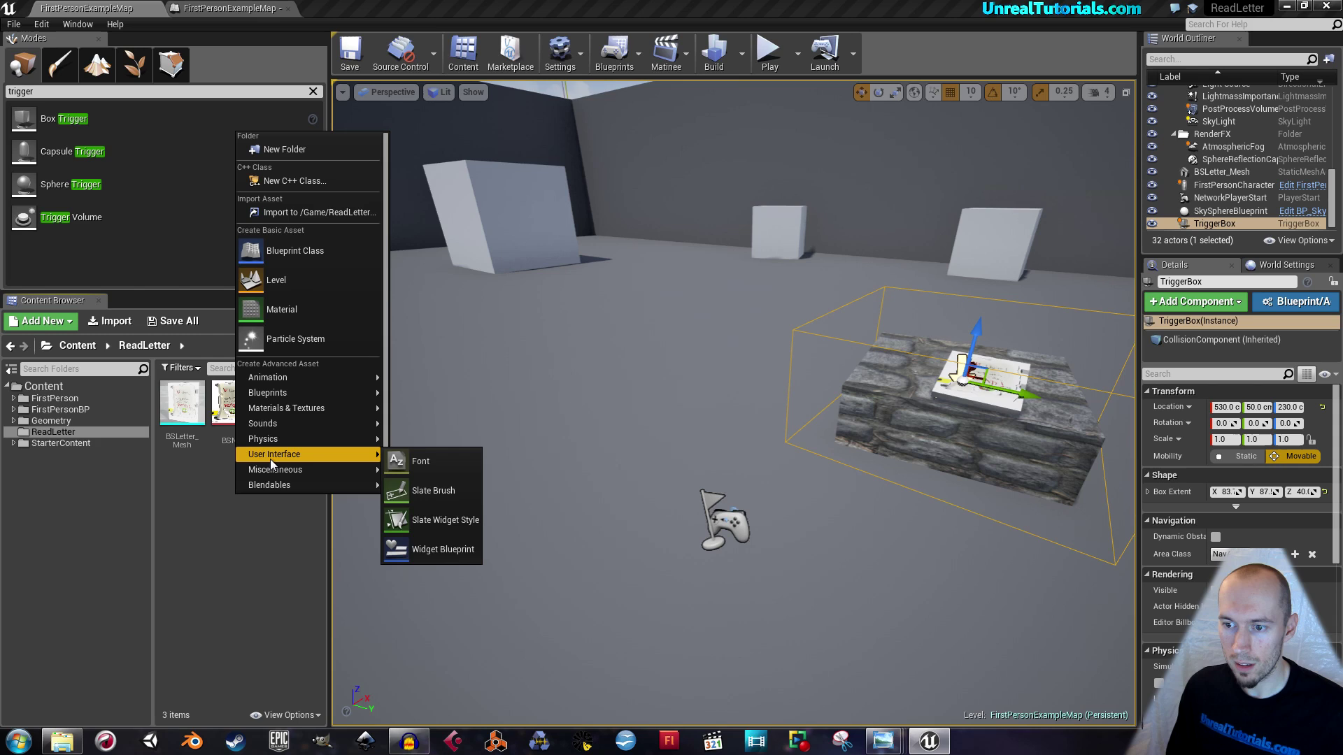
click(439, 550)
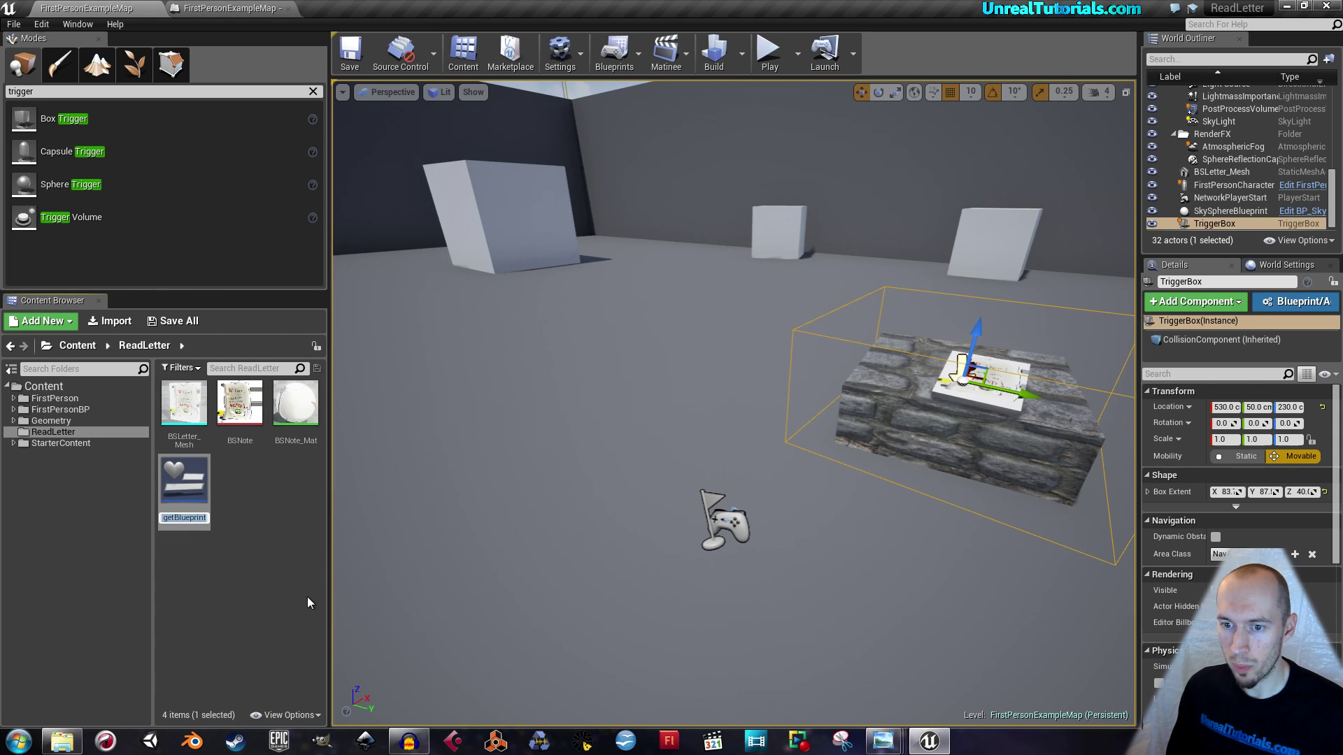
text(R)
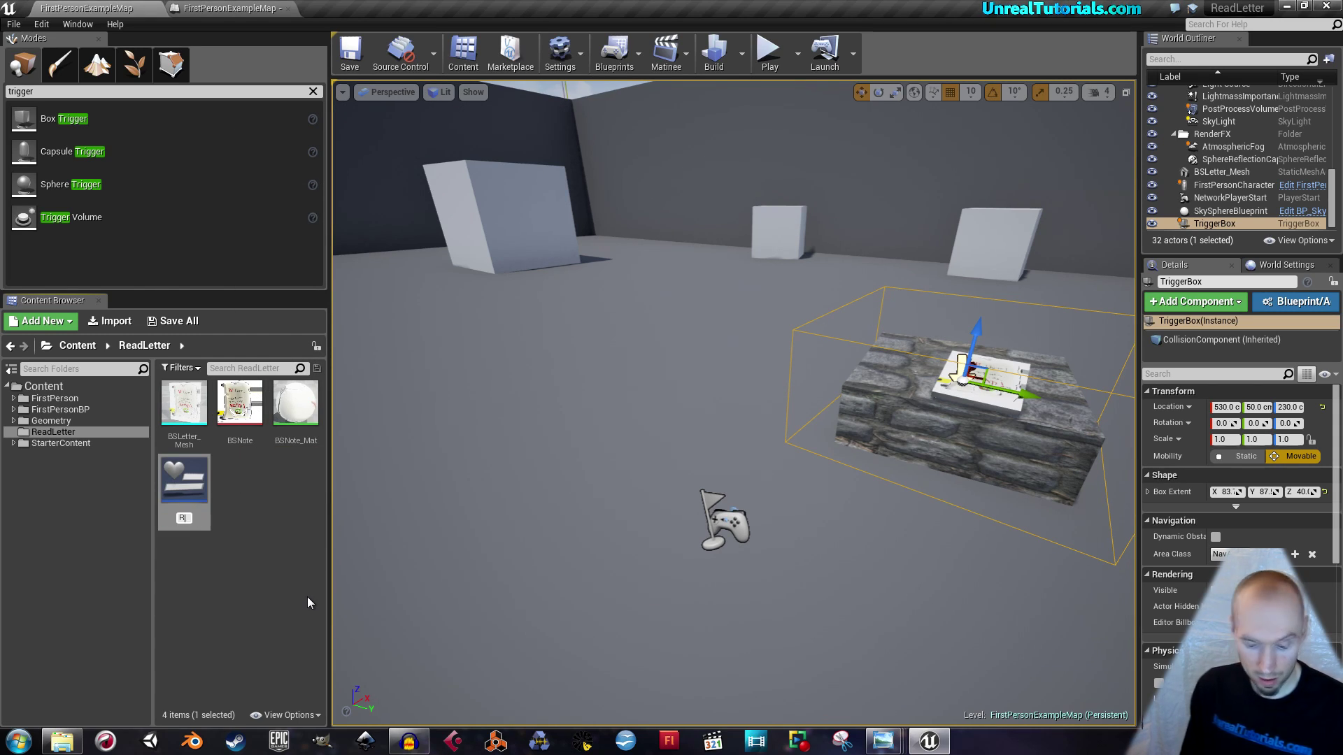
text(eadLetter)
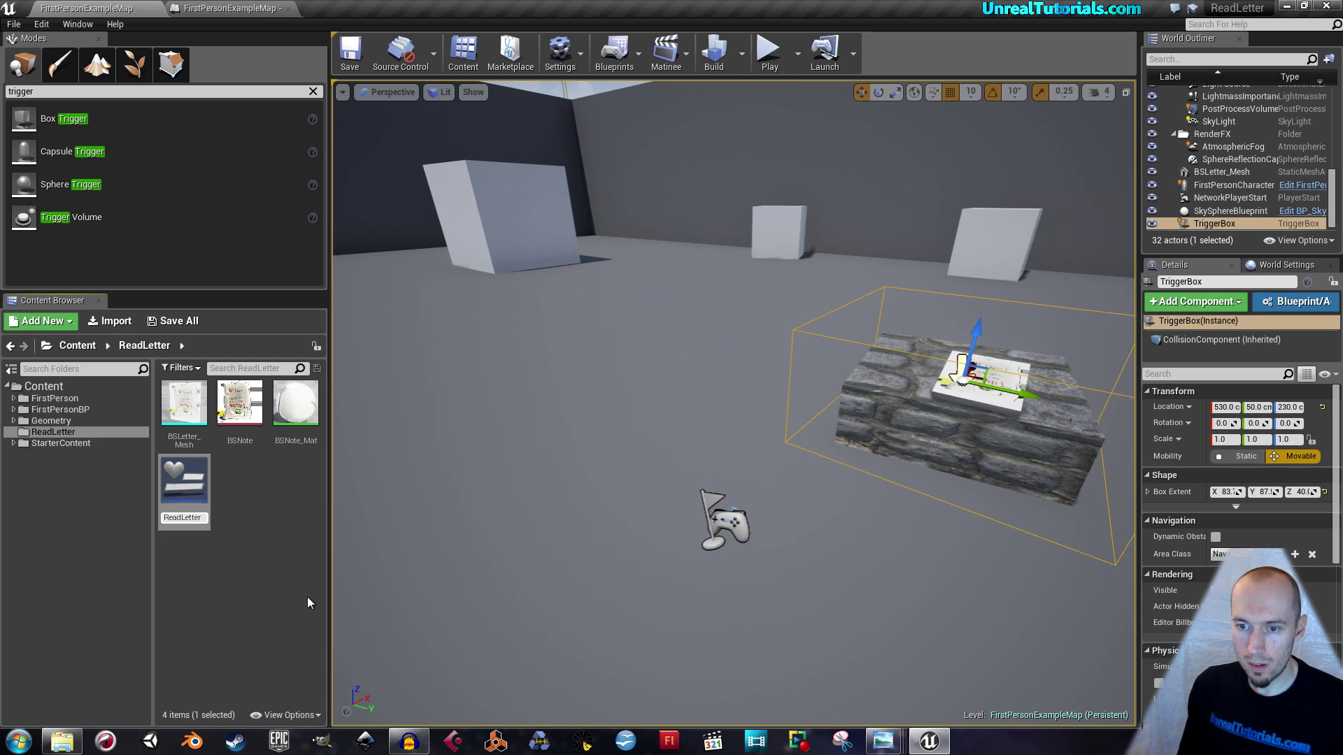
text(-wiget)
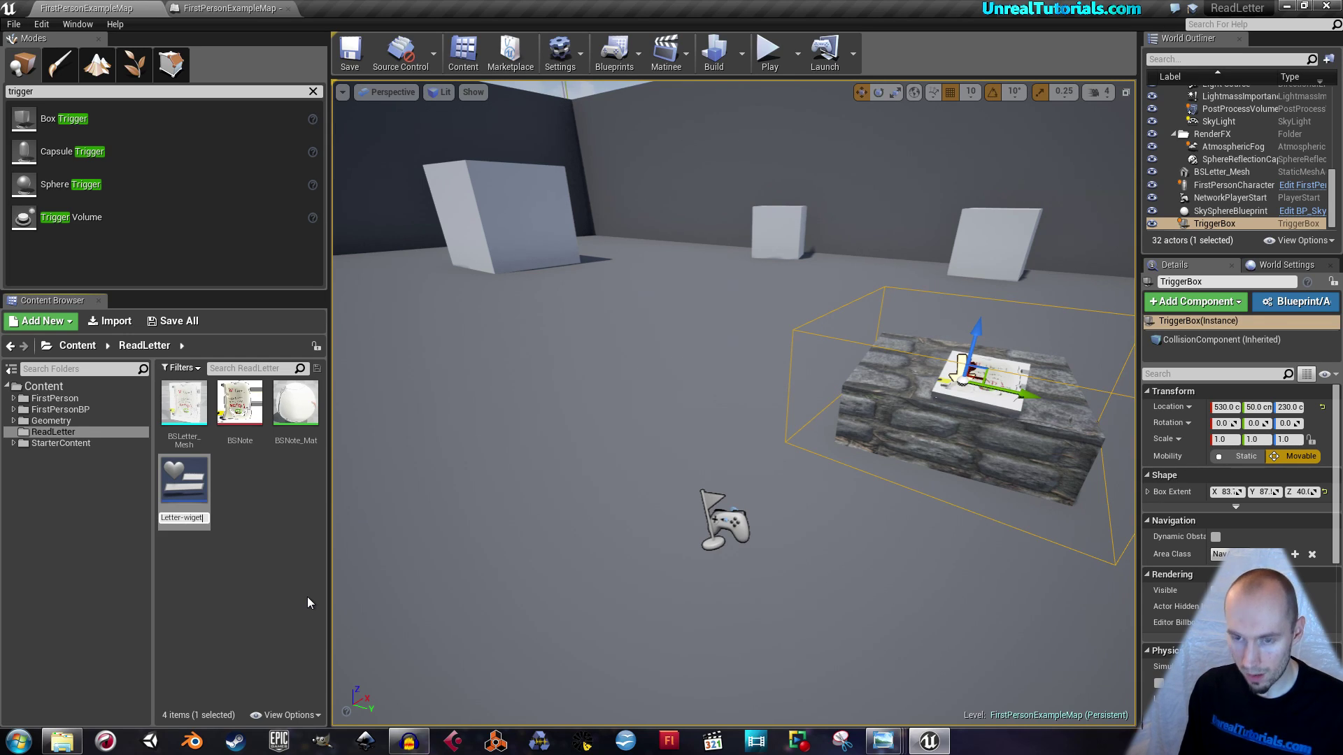
key(Return)
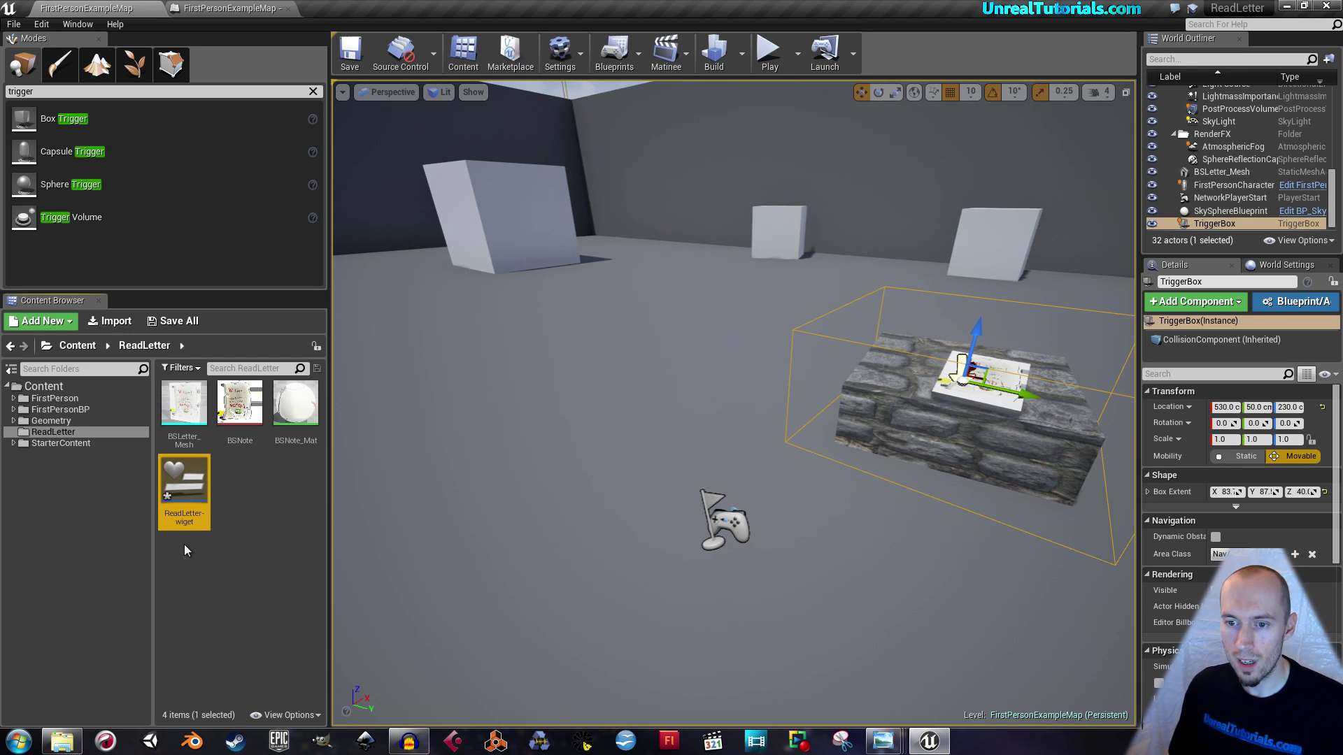
- Rename the new widget blueprint as ReadLetter-wigdet
click(199, 518)
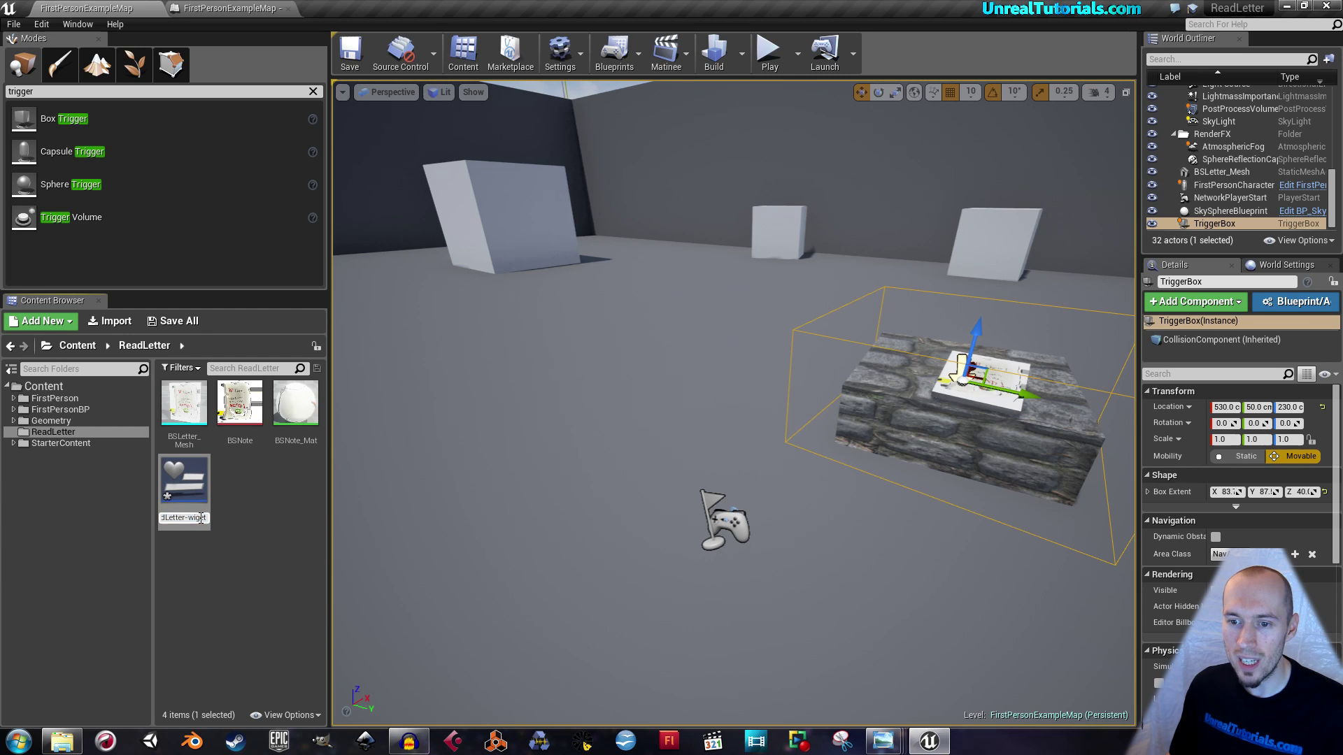
text(d)
key(Return)
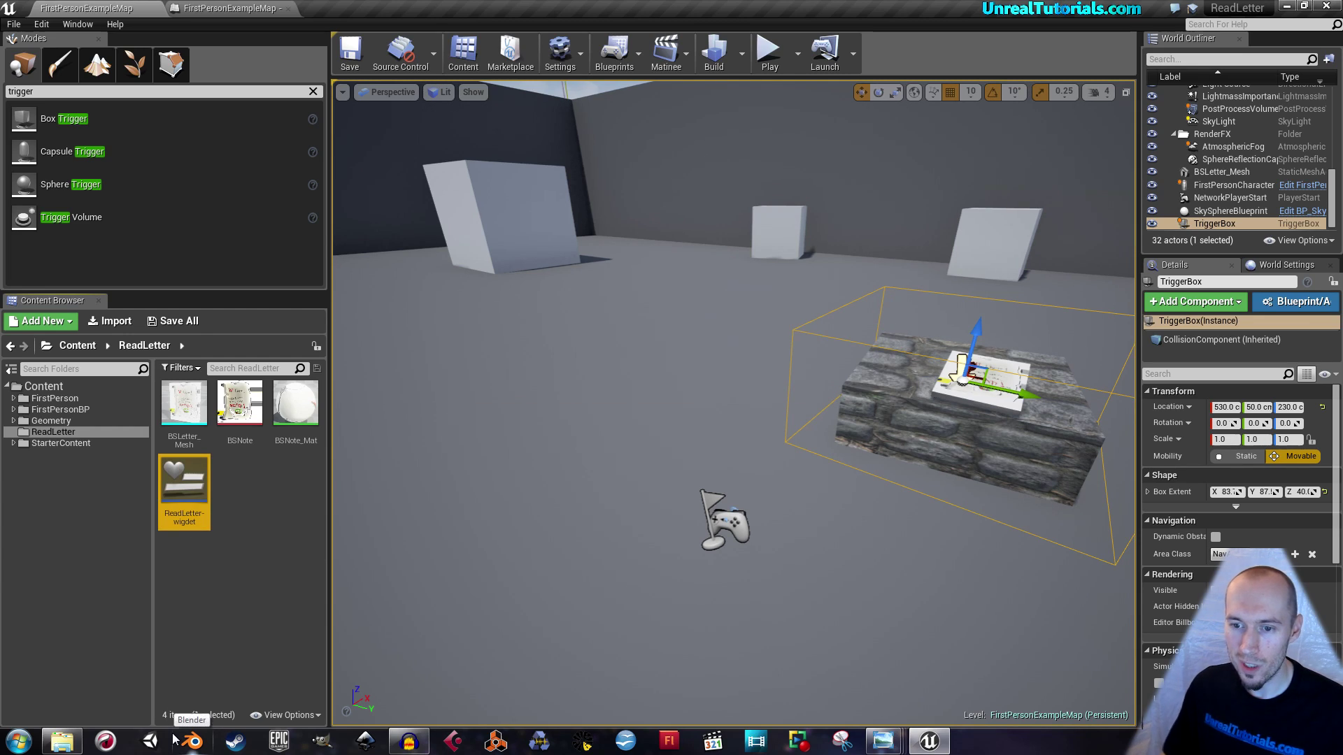
click(252, 657)
- Open ReadLetter-wigdet for editing and place an Image of about 700 by 720 near the middle of the canvas
double_click(181, 472)
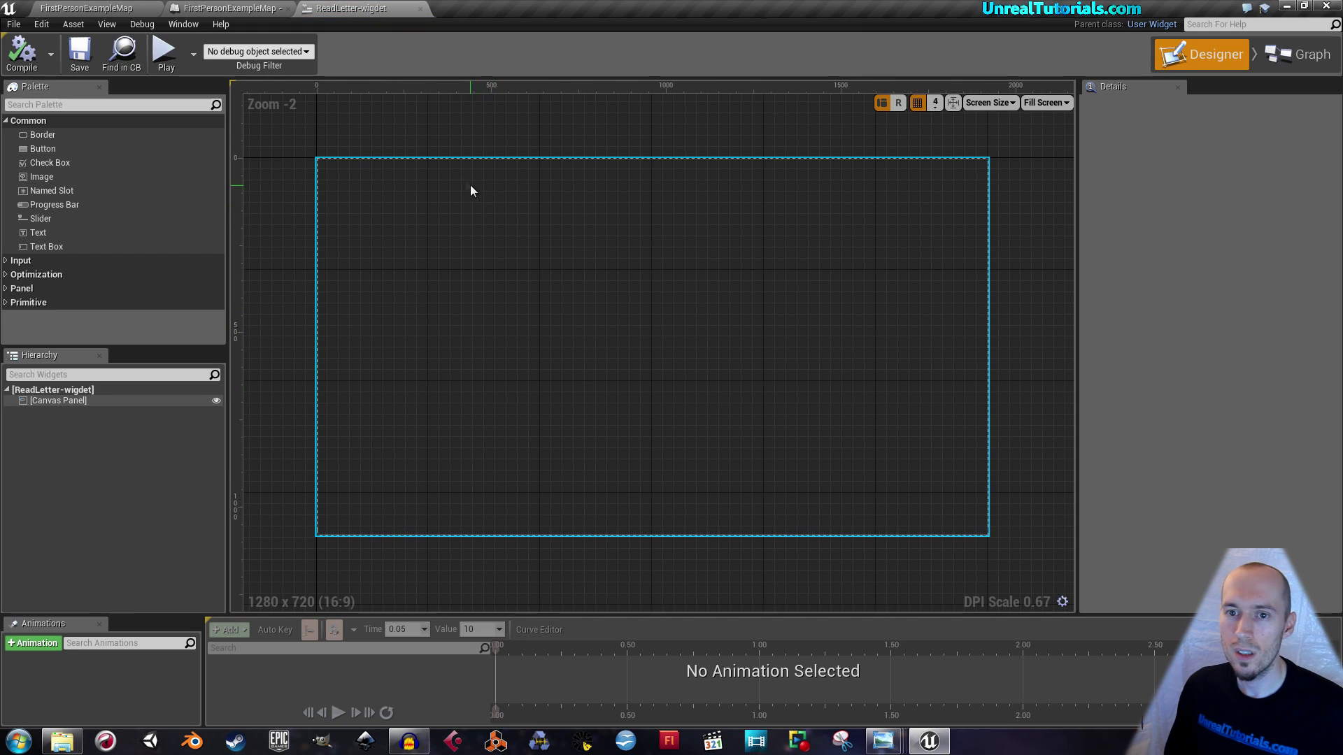
drag(51, 175, 832, 512)
drag(729, 356, 705, 323)
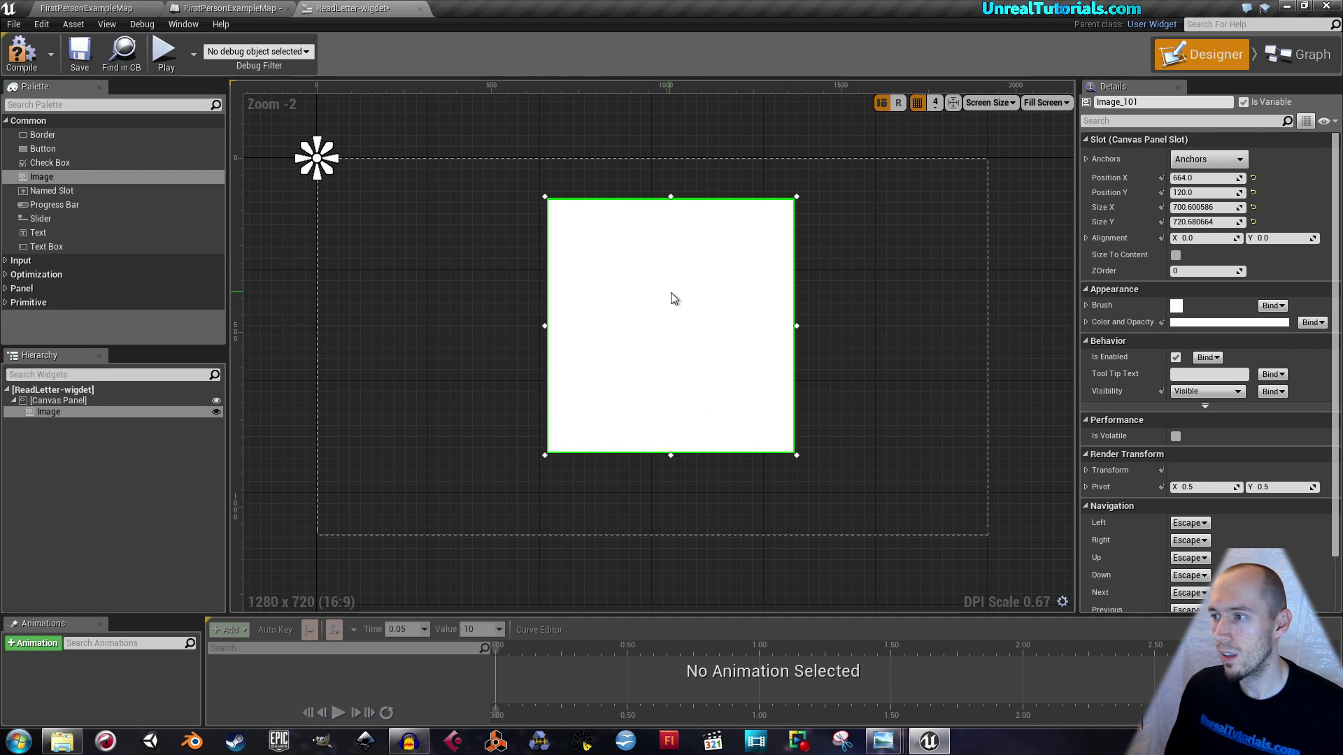
- Assign the BSNote texture as the brush image of the selected Image widget
click(1086, 305)
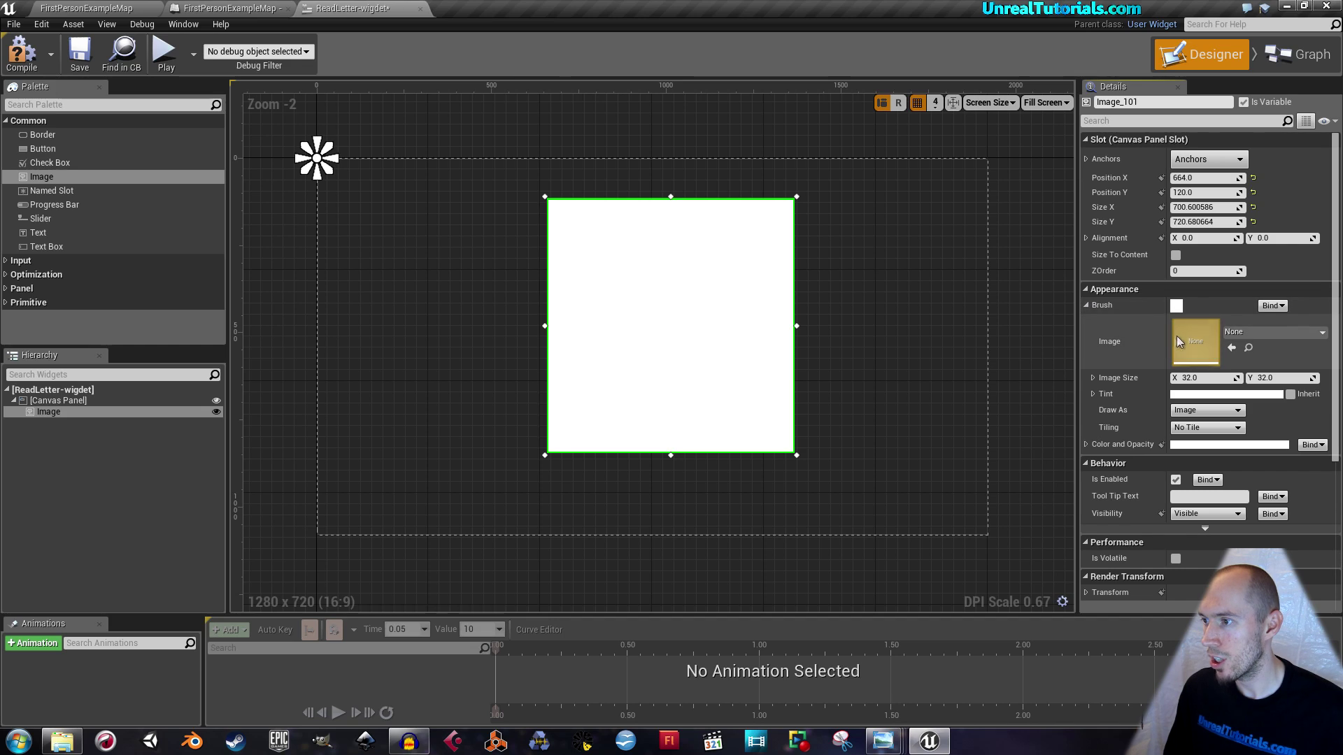
click(1279, 334)
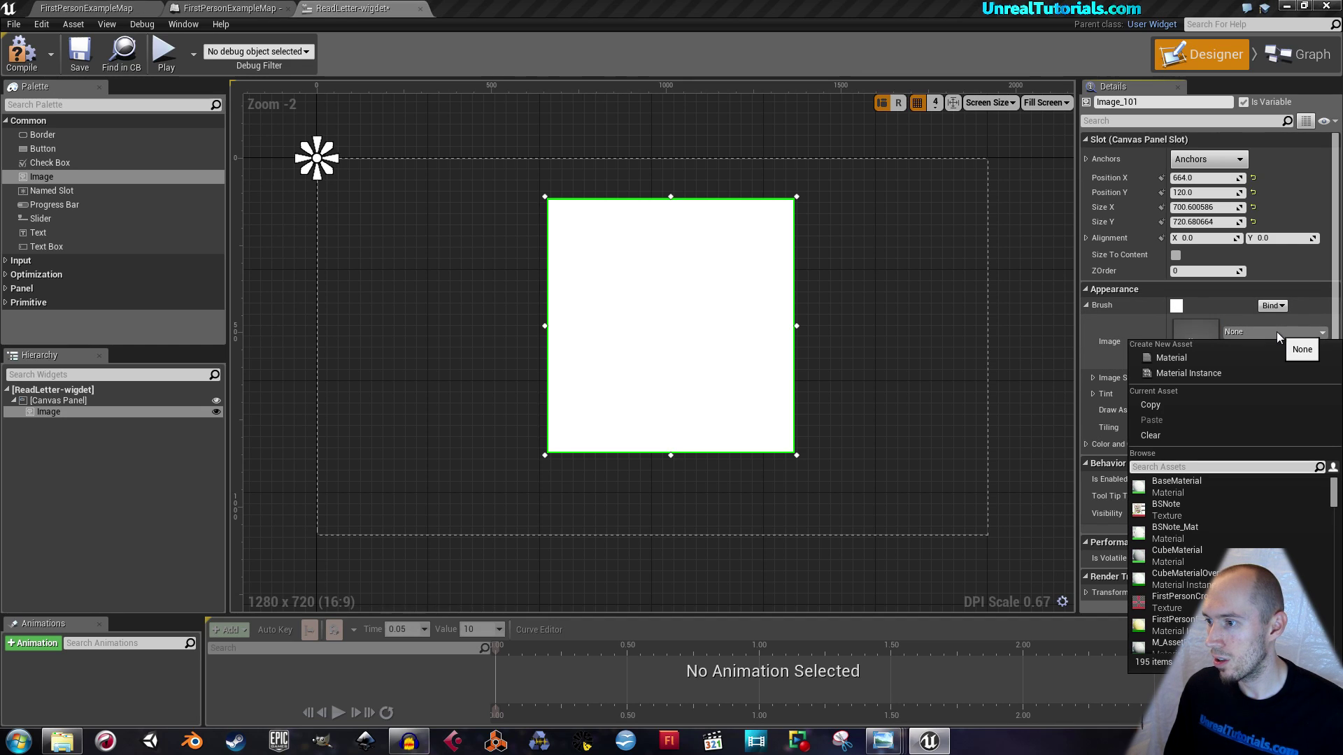
click(1186, 503)
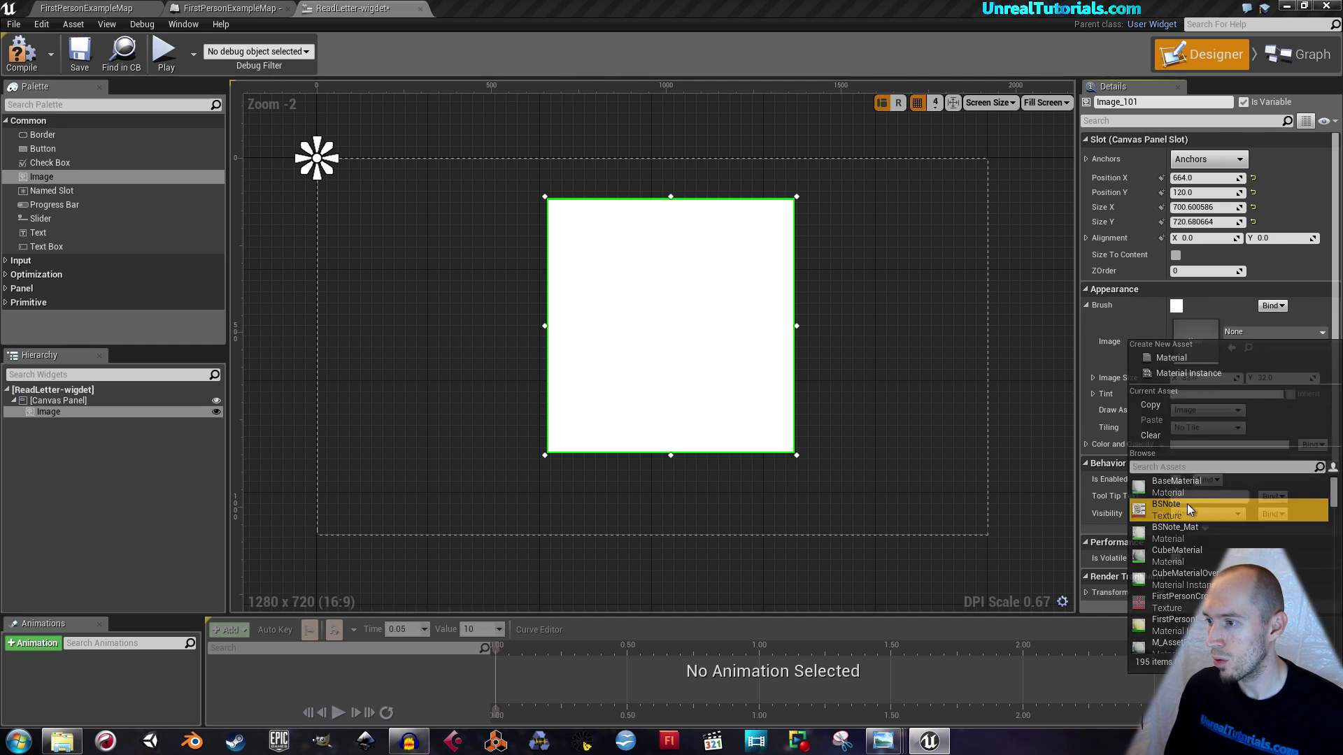
- Enlarge the letter image to about 885 by 1039 and position it centrally on the canvas at about X 592, Y 24
drag(641, 236, 579, 200)
drag(734, 418, 805, 538)
drag(666, 406, 692, 403)
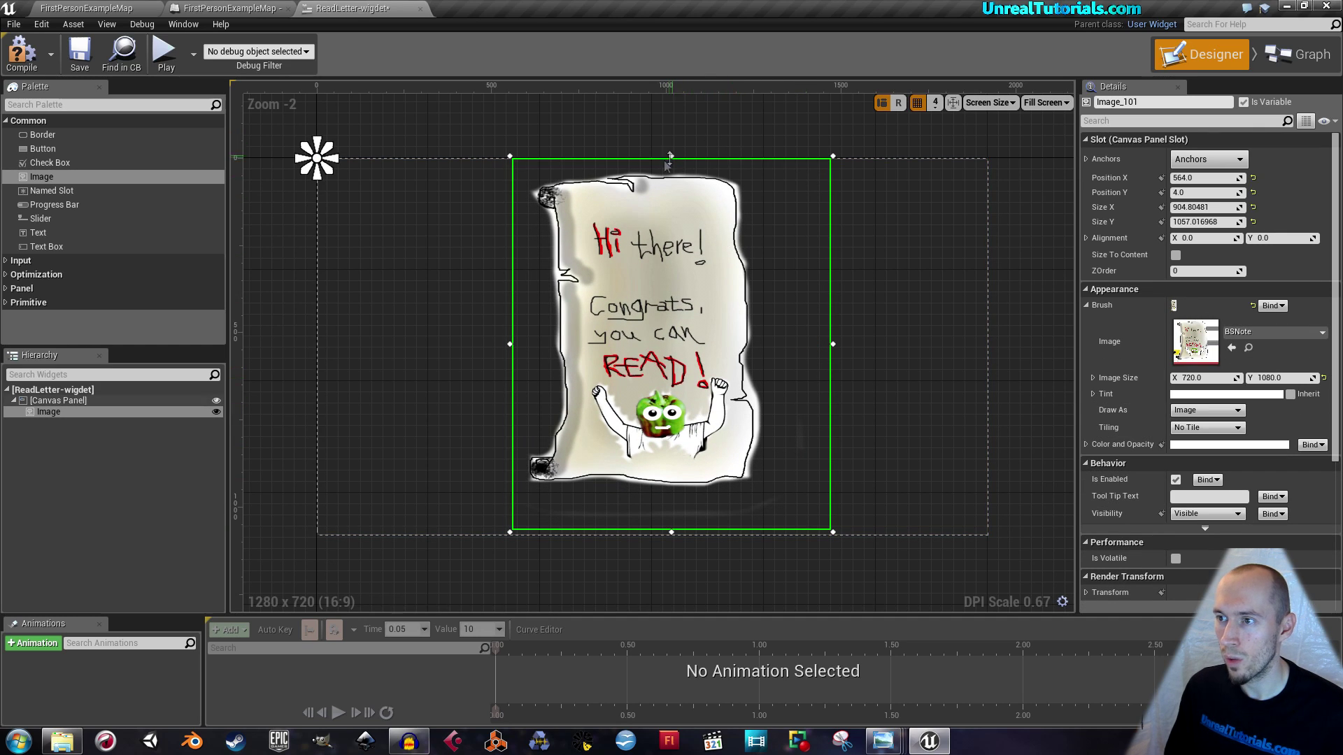
drag(668, 159, 670, 165)
drag(832, 347, 825, 348)
mouse_move(694, 348)
mouse_down()
mouse_move(708, 351)
mouse_move(685, 341)
mouse_move(701, 342)
mouse_up()
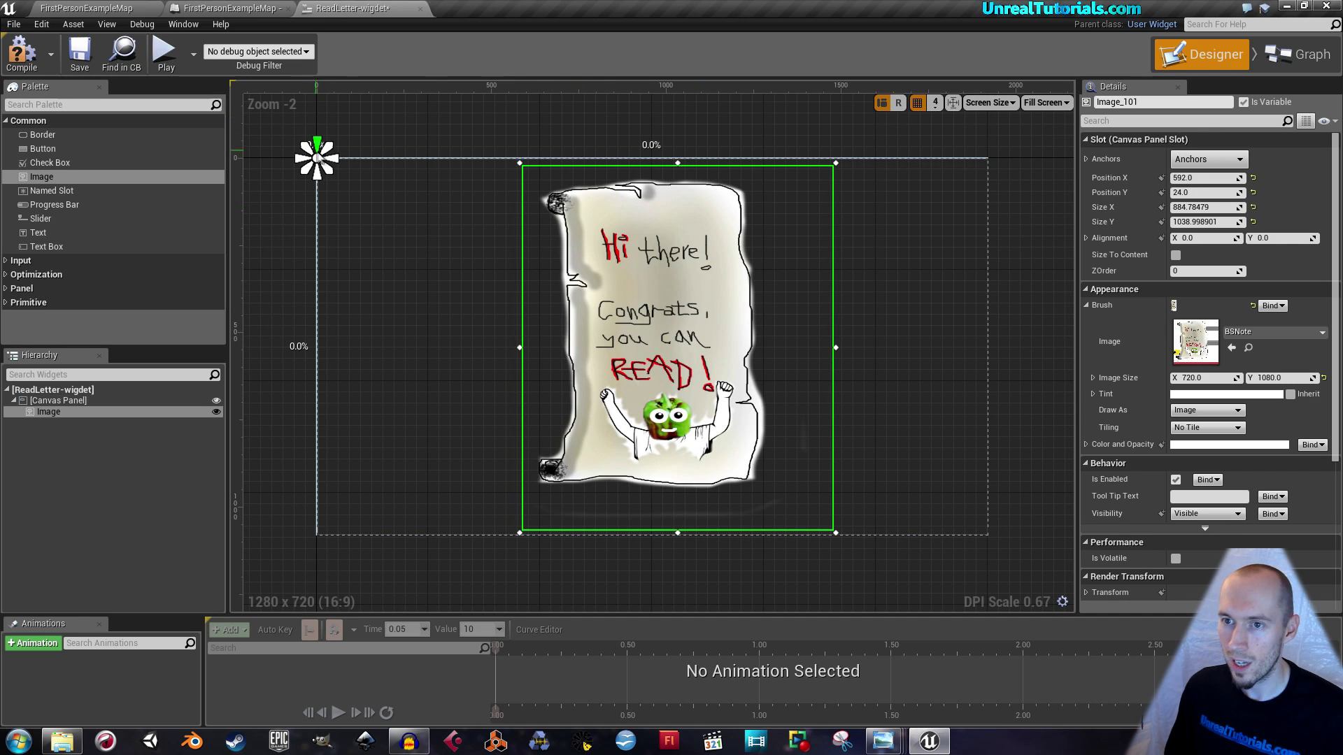
- Move the letter image's anchor to about the middle of the canvas, and compile and save the widget
drag(324, 166, 672, 330)
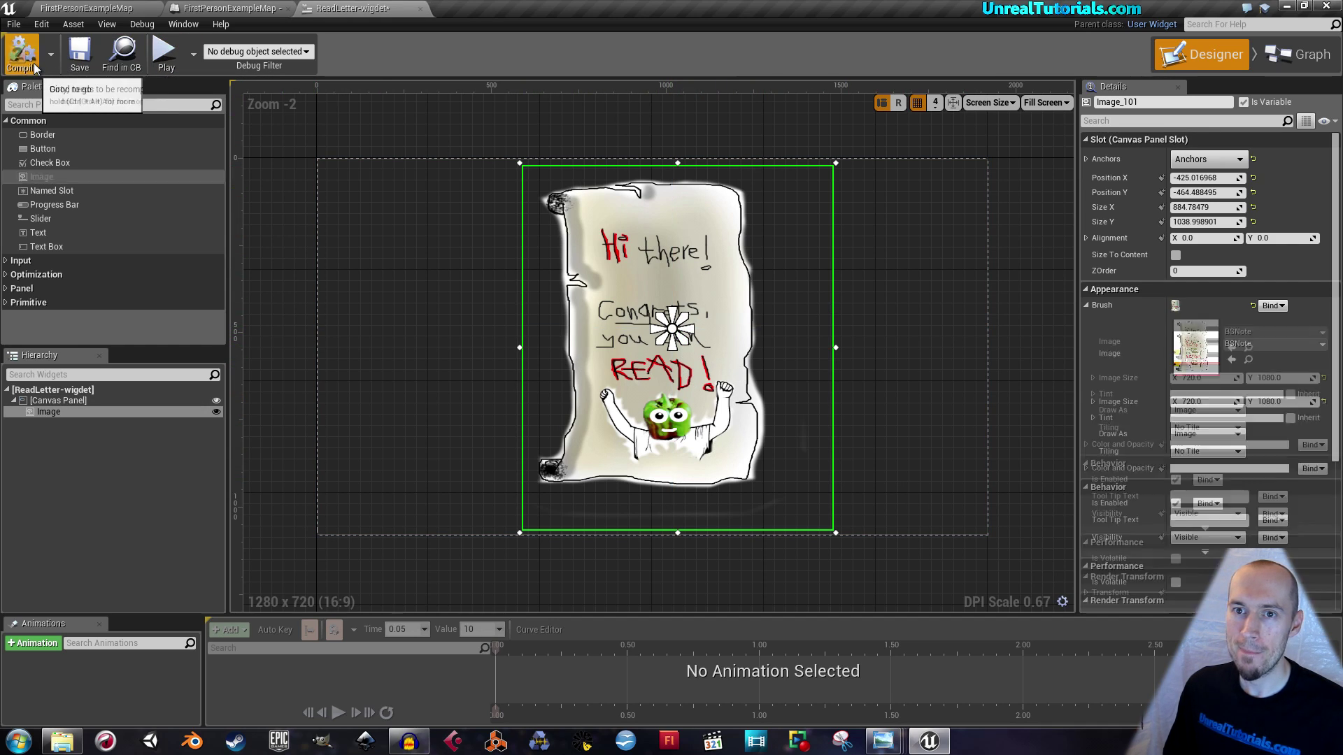
click(79, 53)
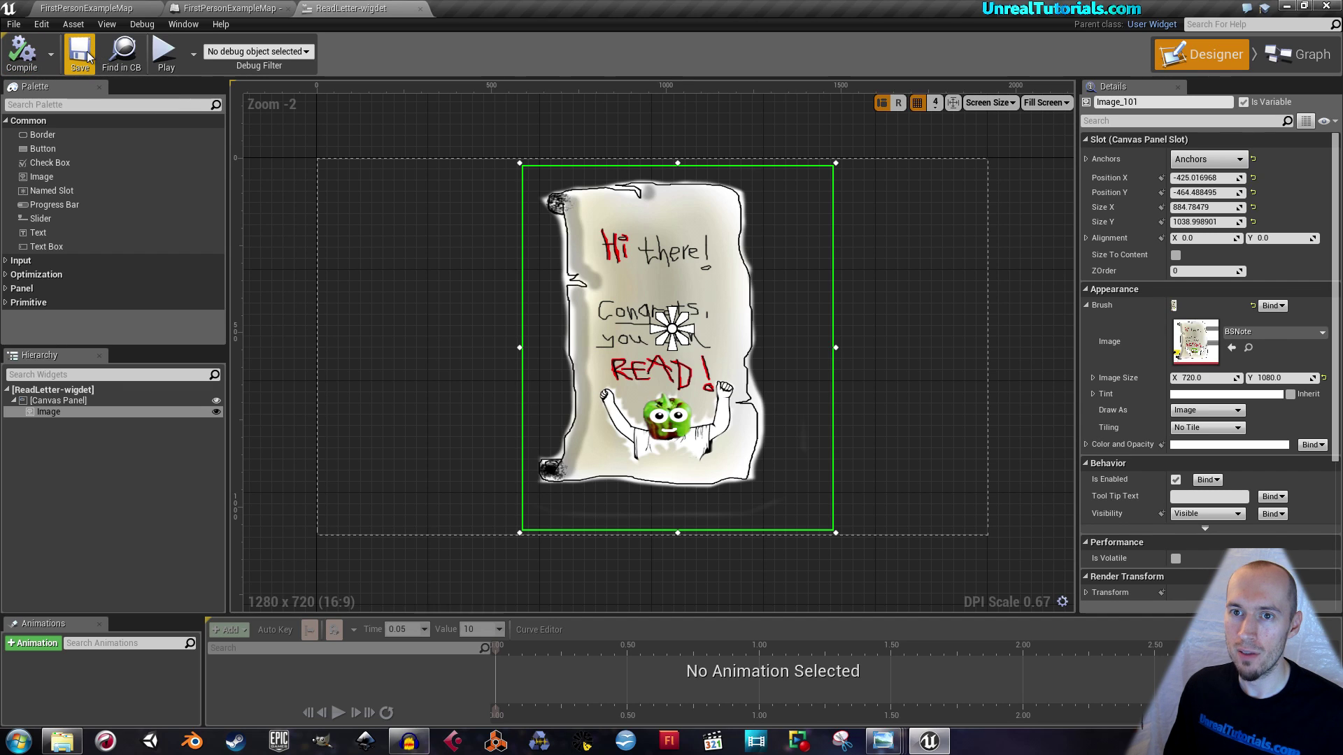
- In the level blueprint's event graph, add a Create Widget node wired from the FlipFlop's A output
click(110, 9)
key(f)
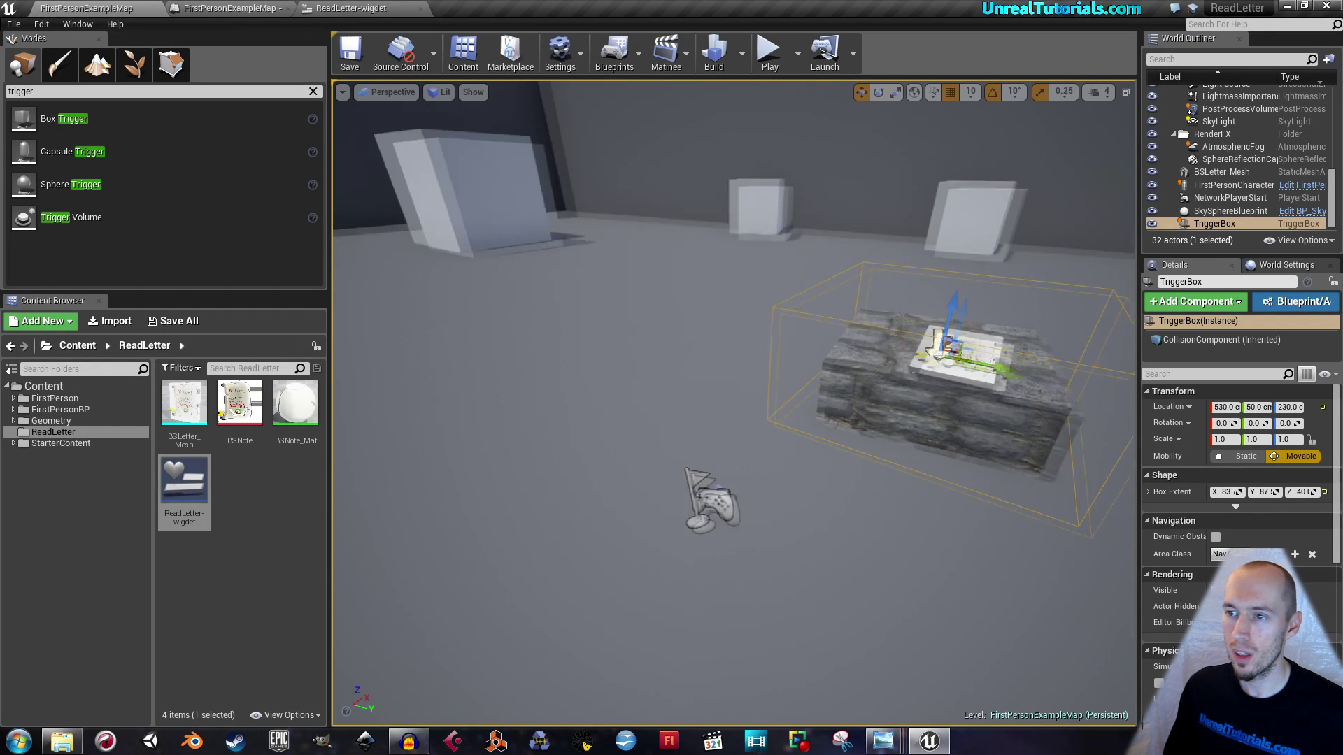
click(231, 8)
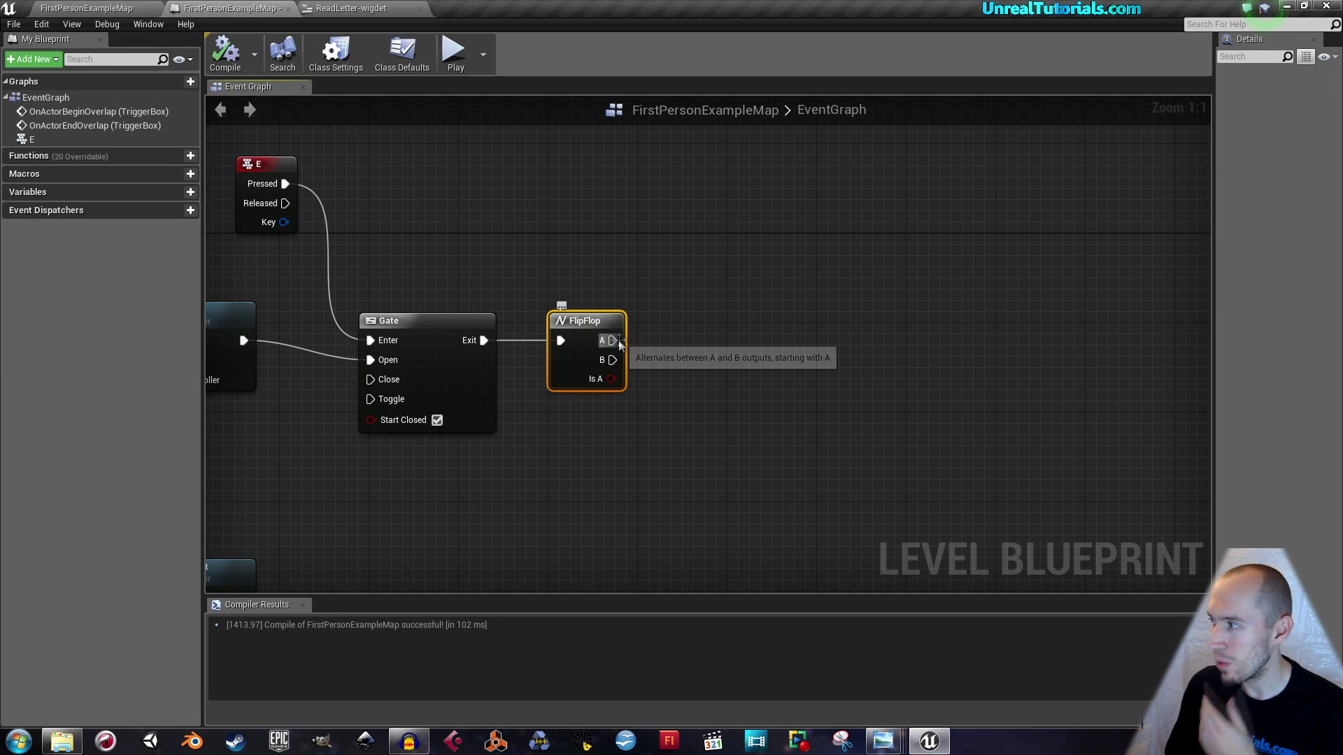
drag(619, 341, 757, 336)
text(creat)
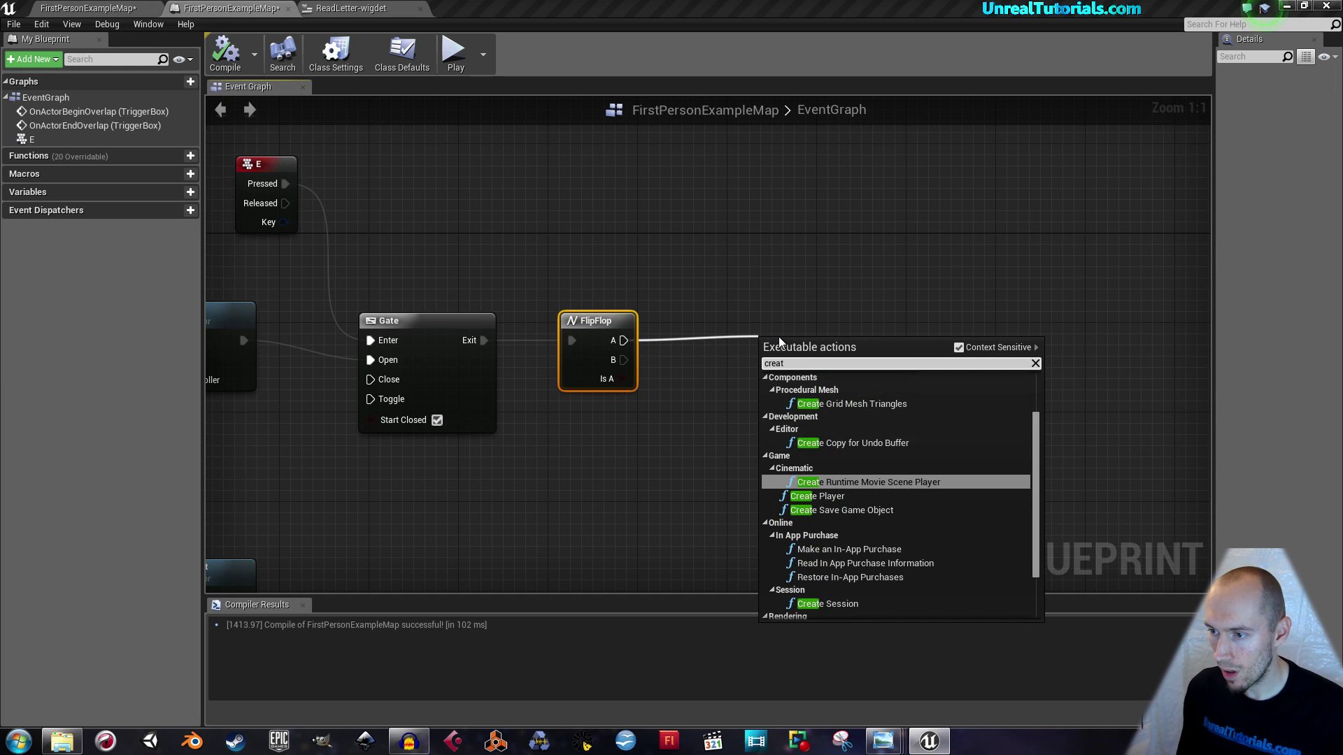
key(BackSpace)
key(BackSpace)
key(BackSpace)
key(BackSpace)
key(BackSpace)
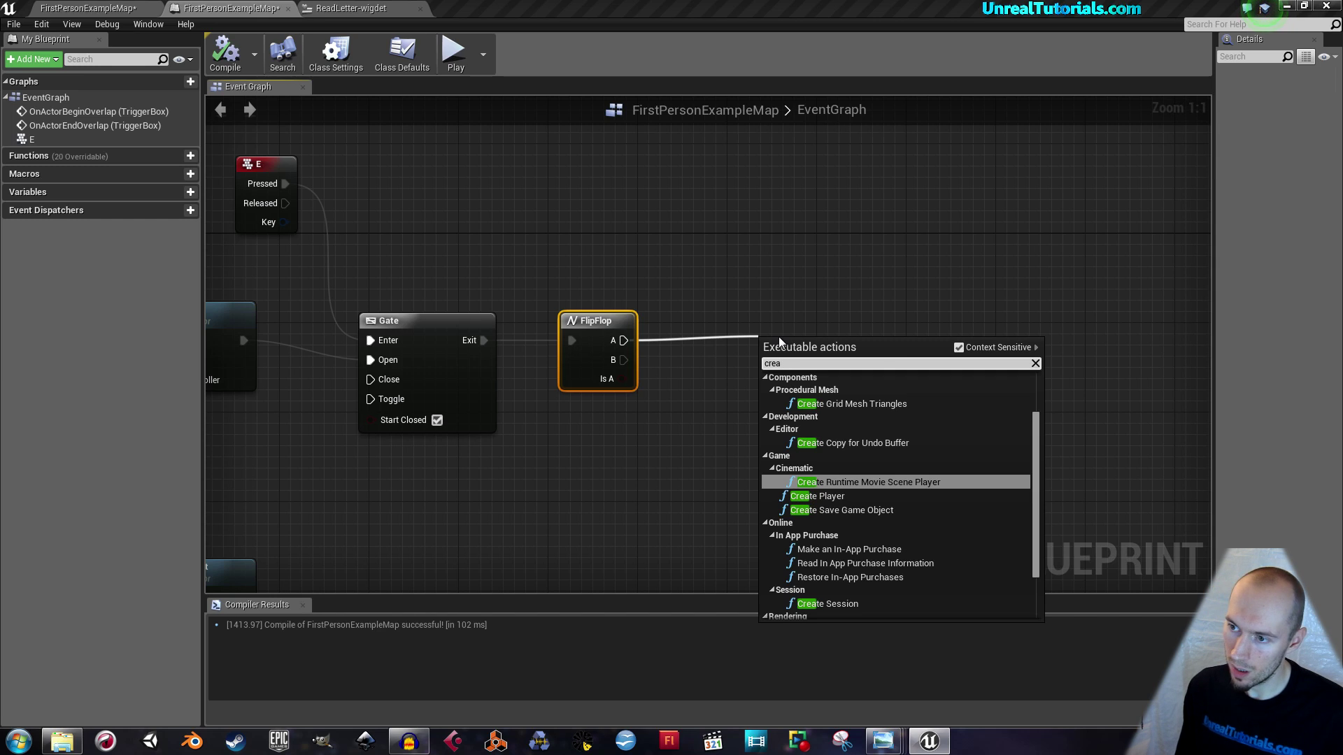
text(widget)
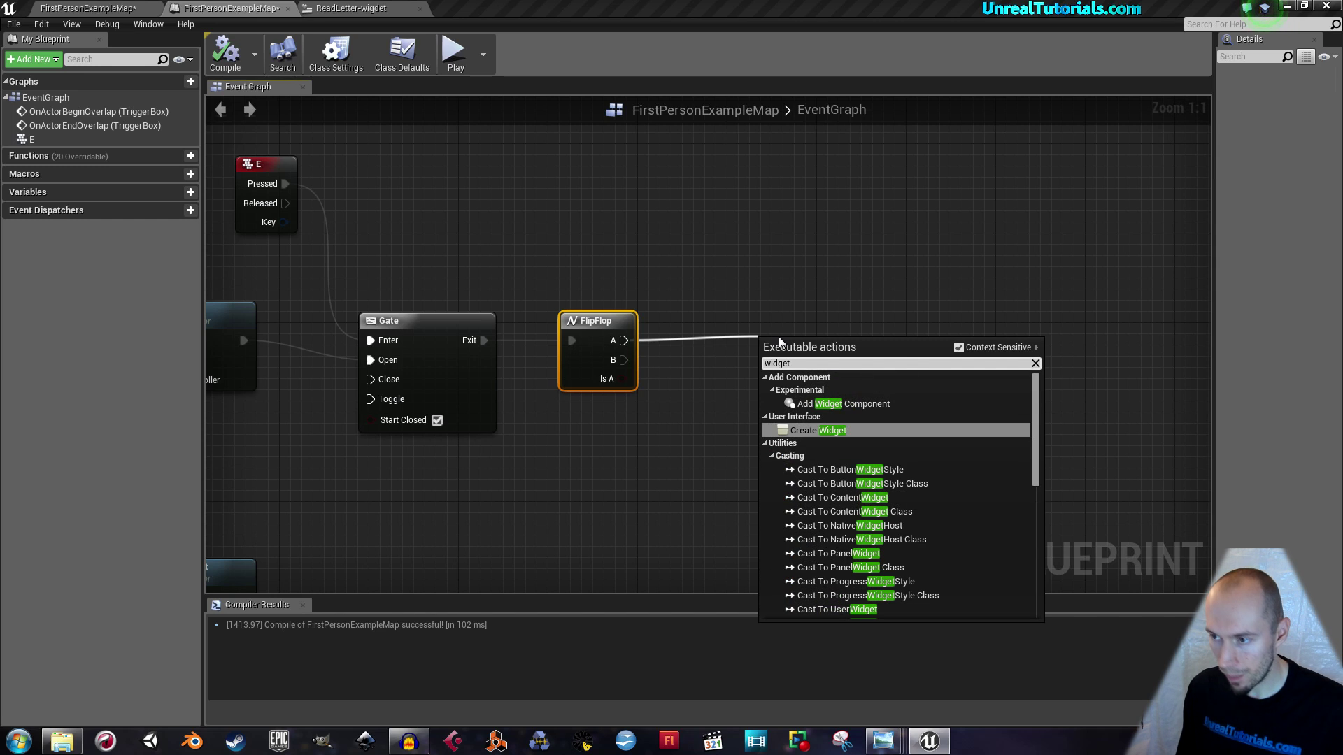
key(Return)
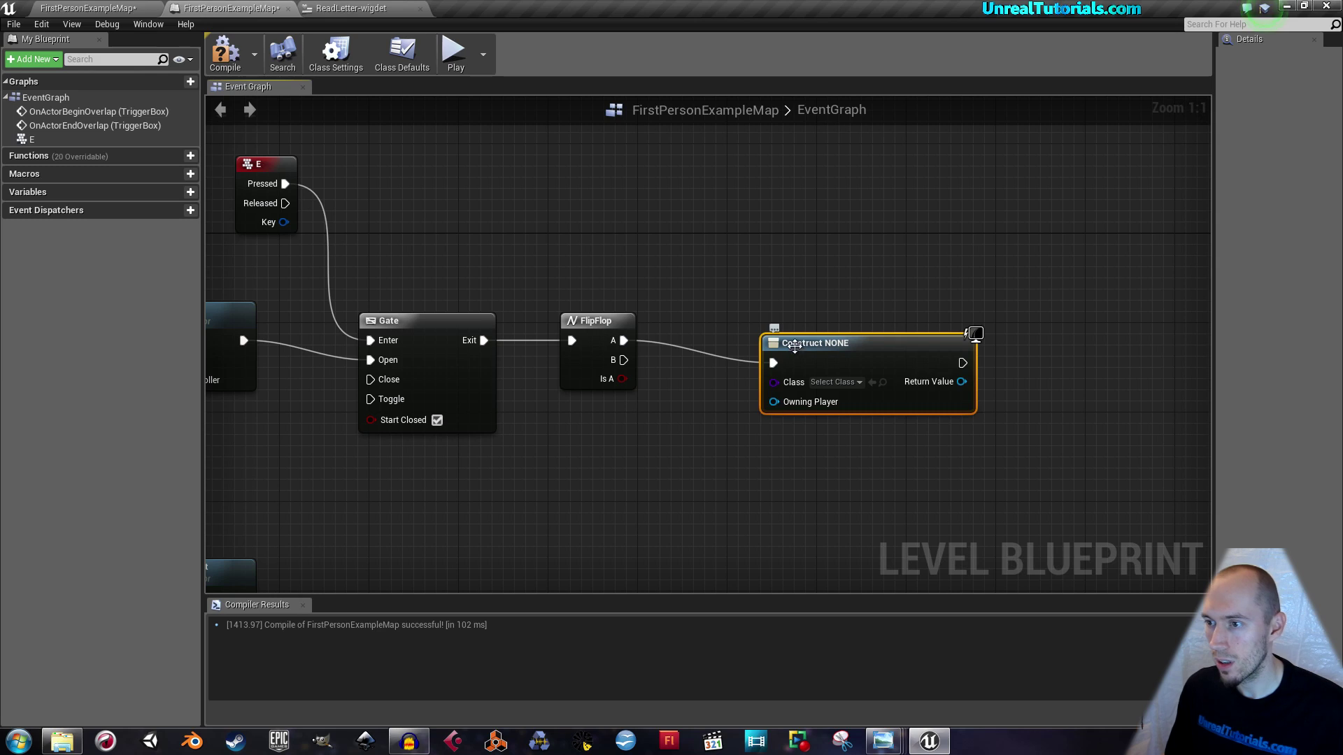
- Line up the Create Widget node with the FlipFlop and set its class to ReadLetter-wigdet
drag(794, 345, 761, 311)
click(800, 349)
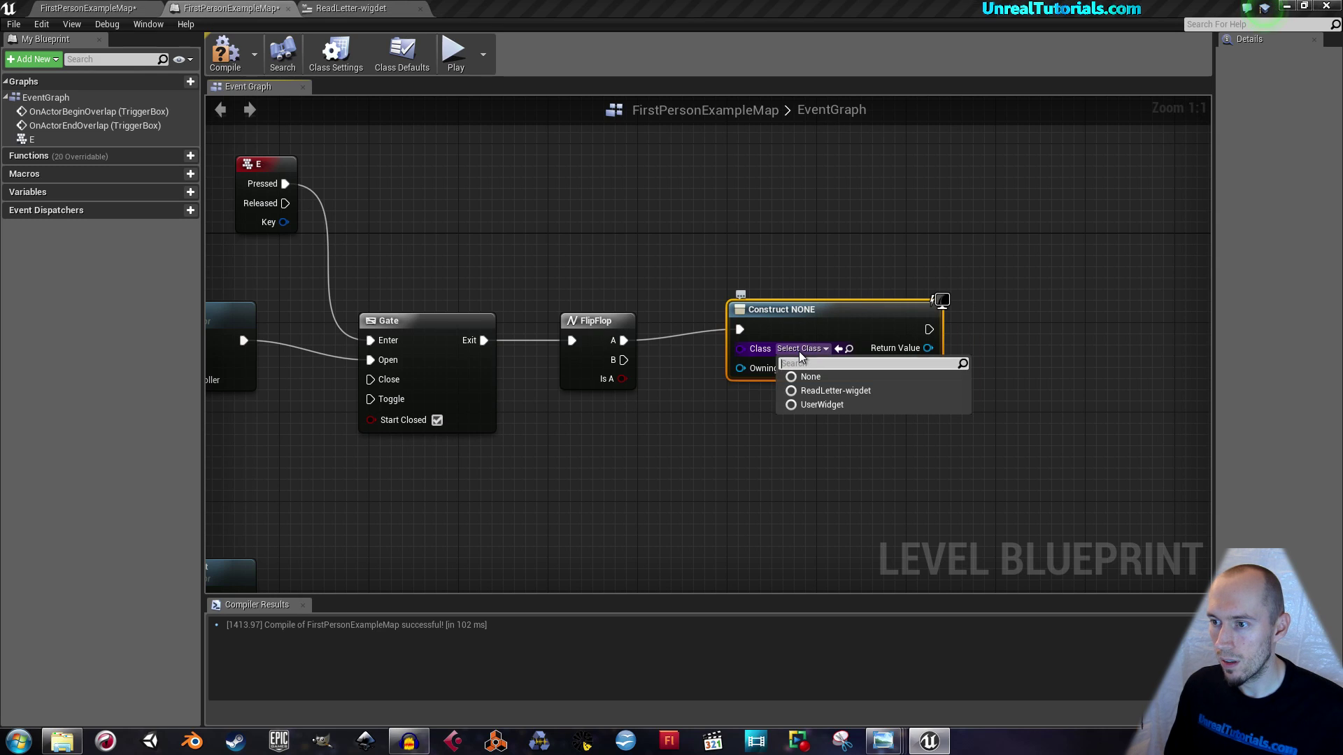
click(826, 391)
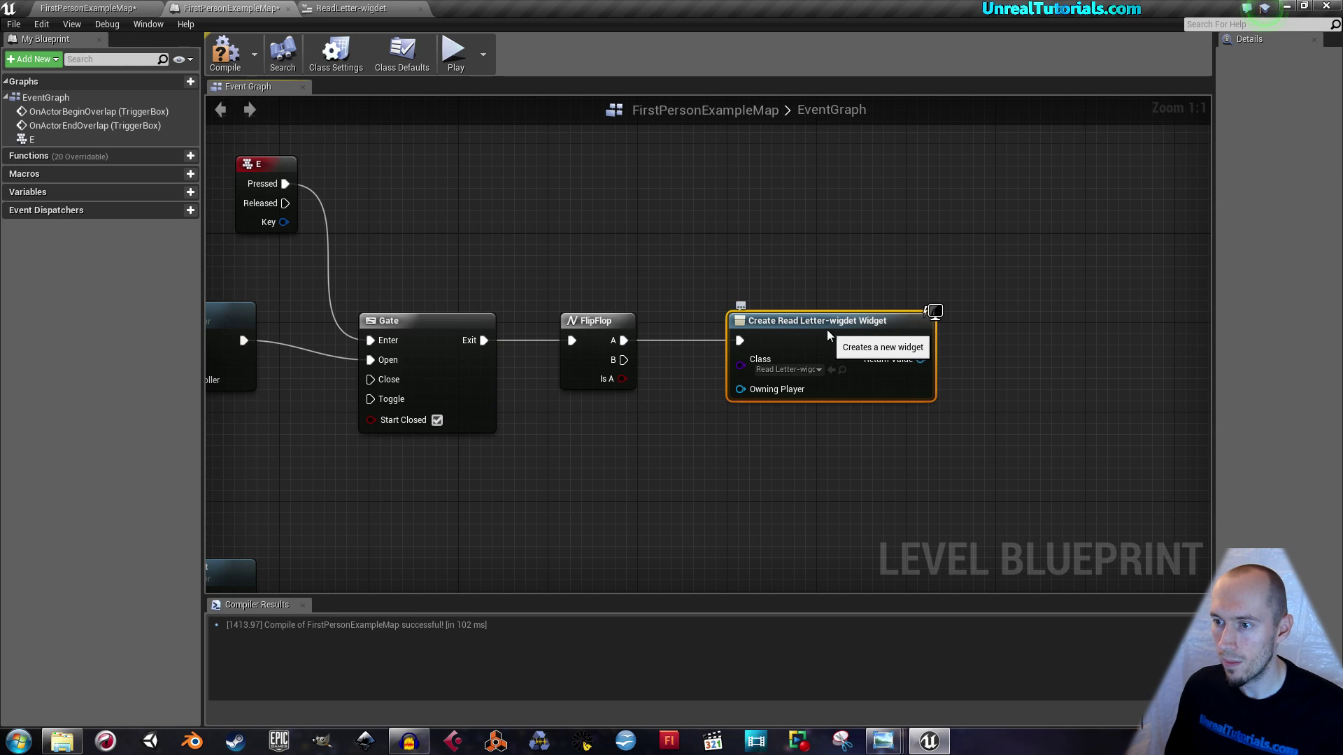
- Add an Add to Viewport node after the Create Widget node and connect its Target to the widget's Return Value
right_drag(848, 511, 630, 530)
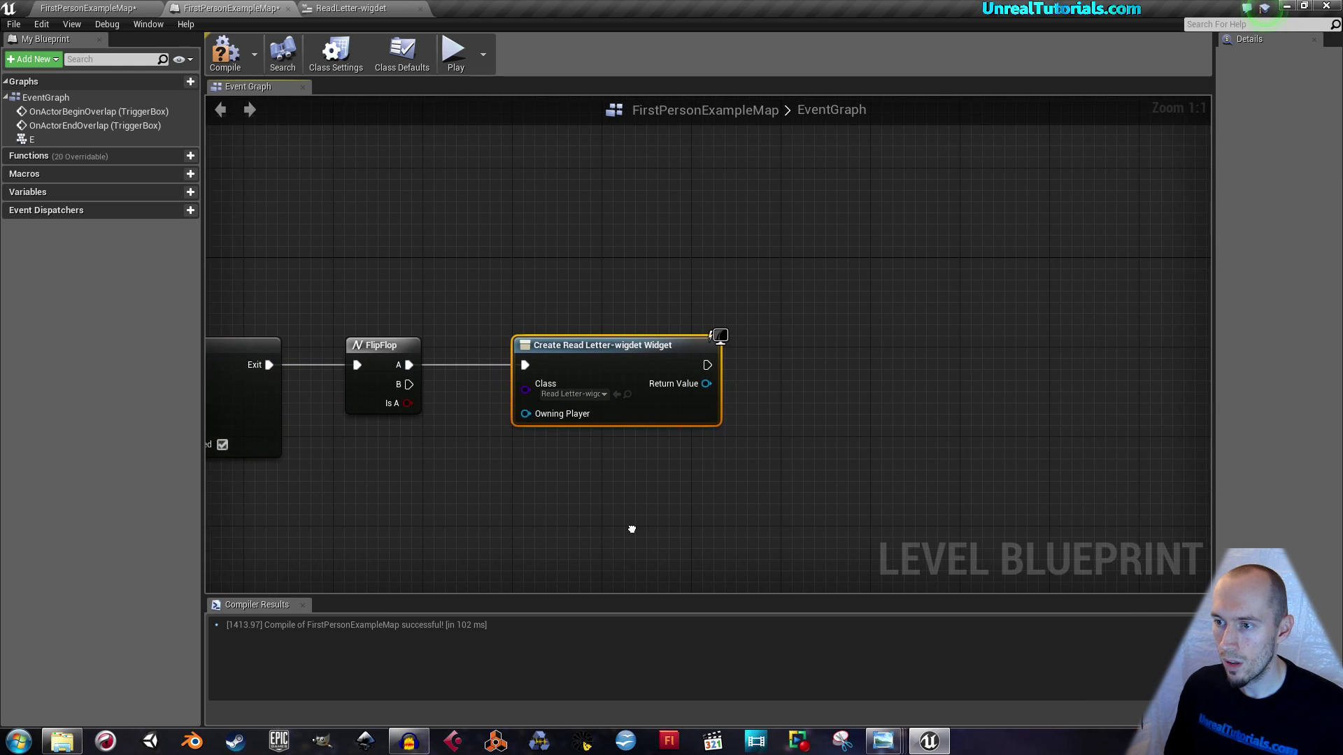
drag(707, 362, 770, 330)
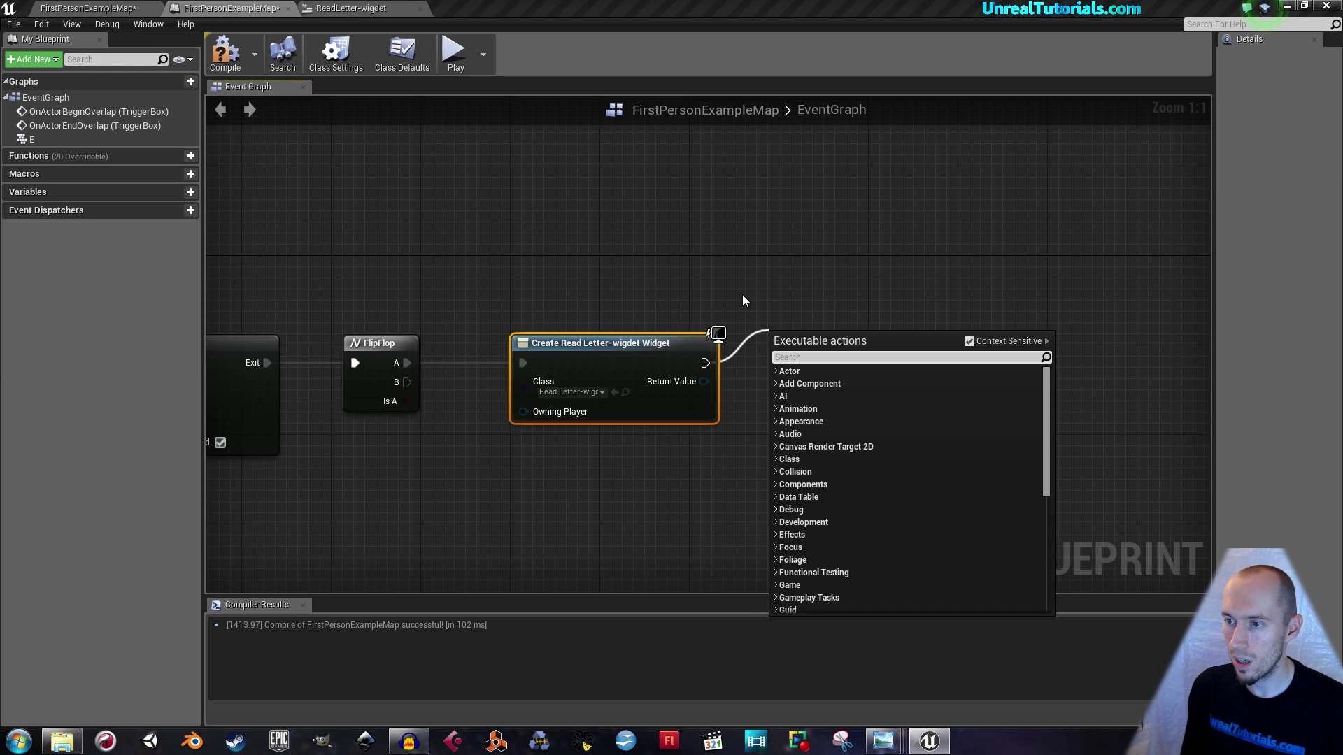
text(view)
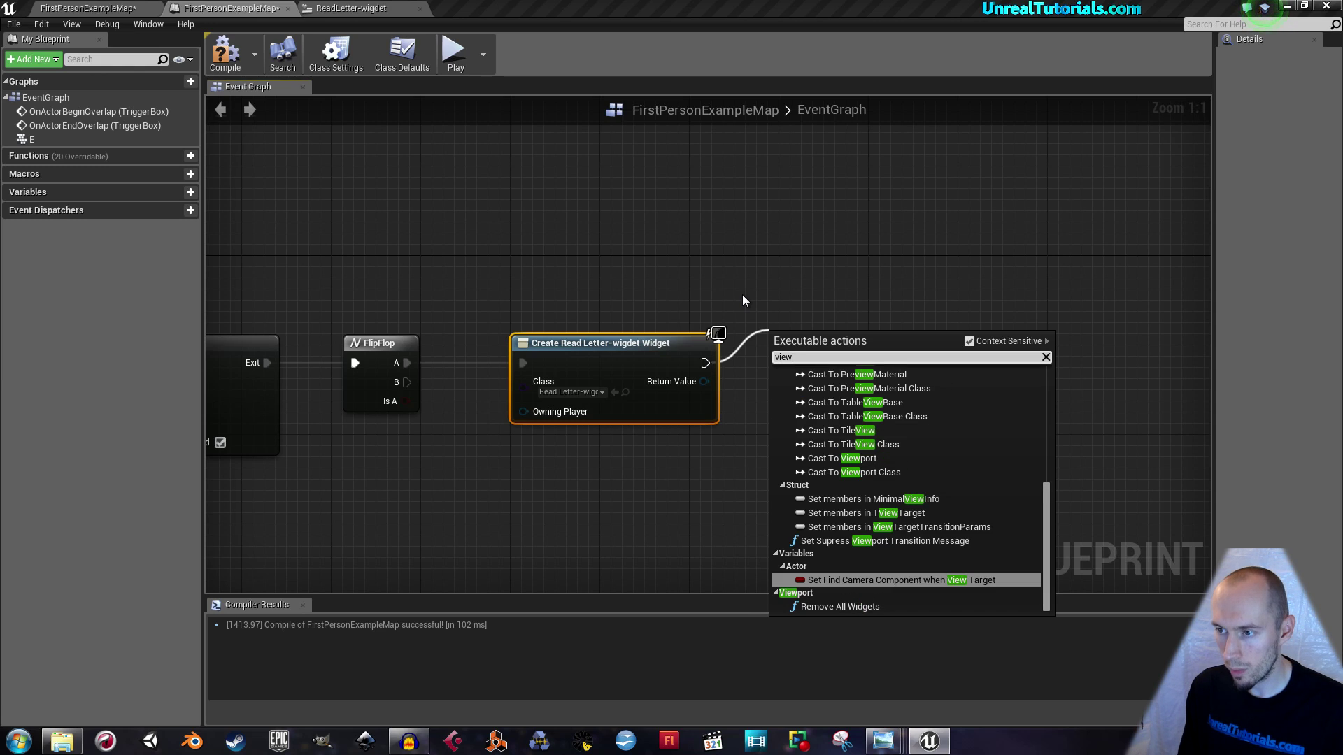
text(port)
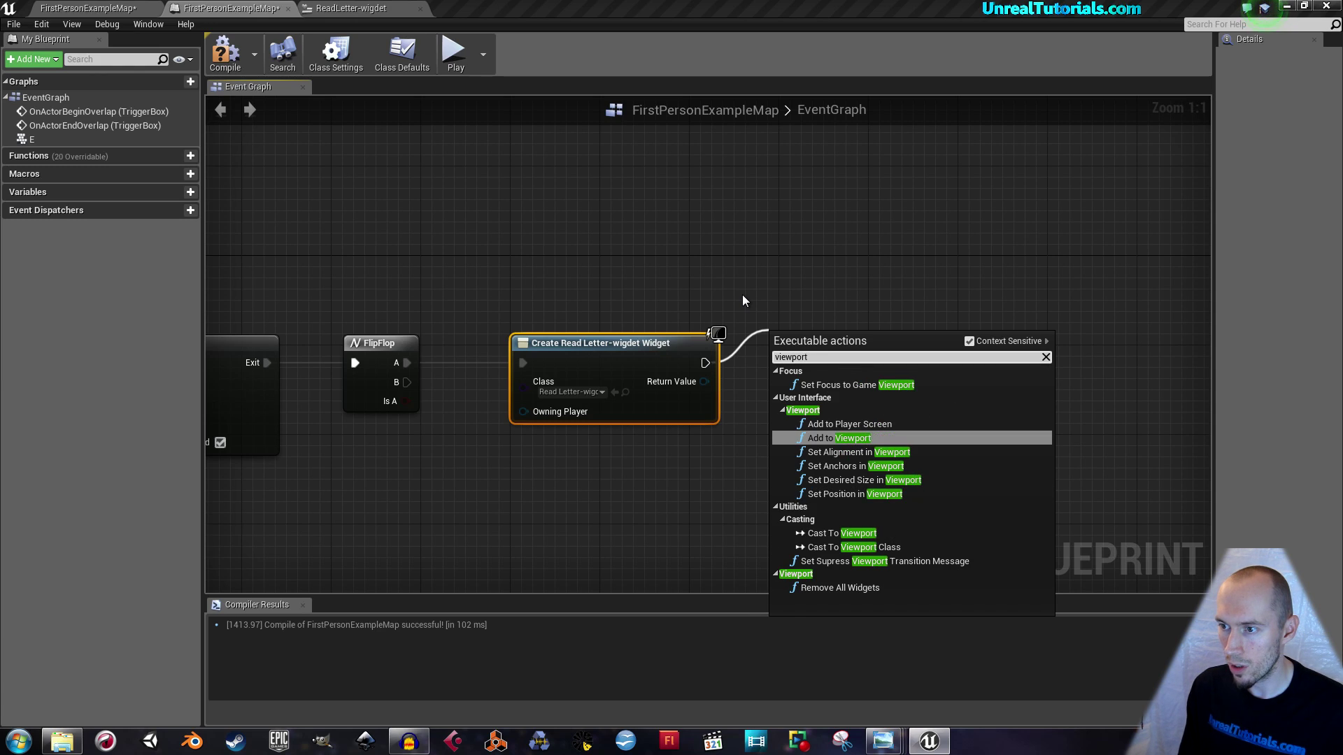
key(Return)
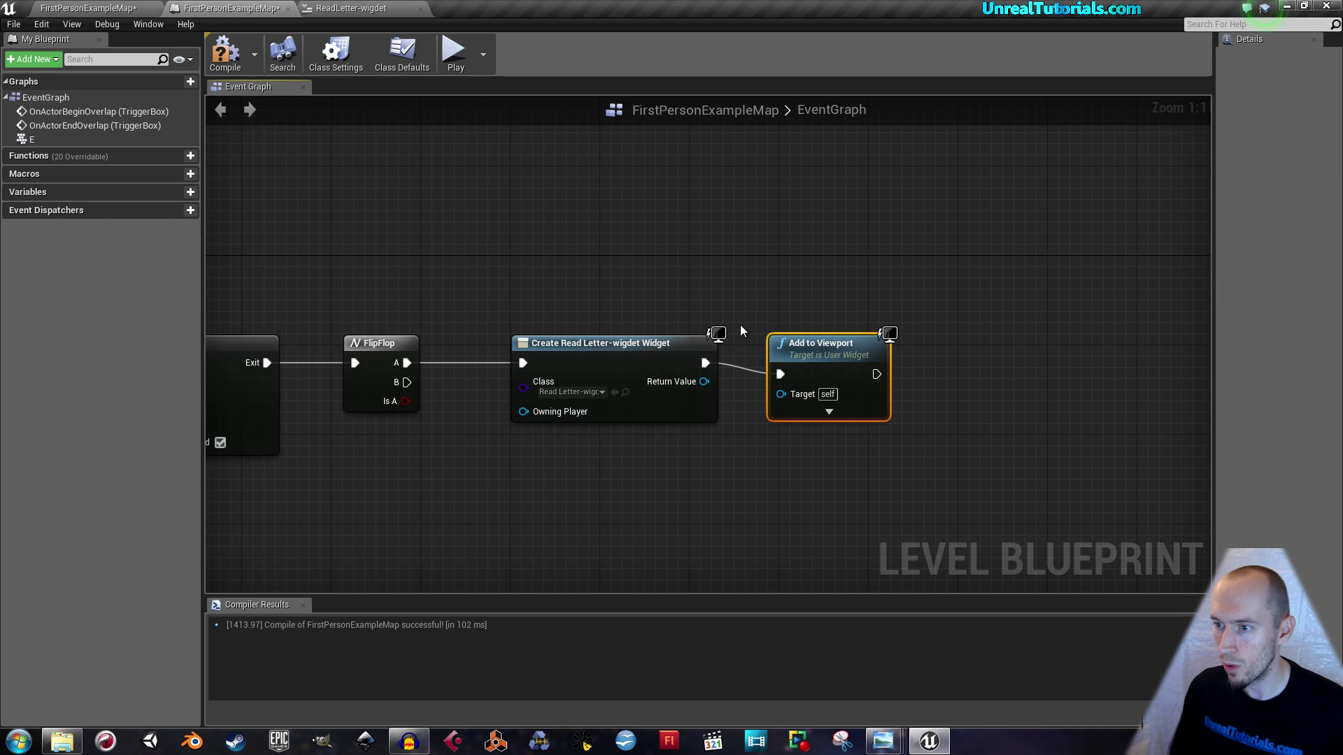
drag(780, 394, 704, 382)
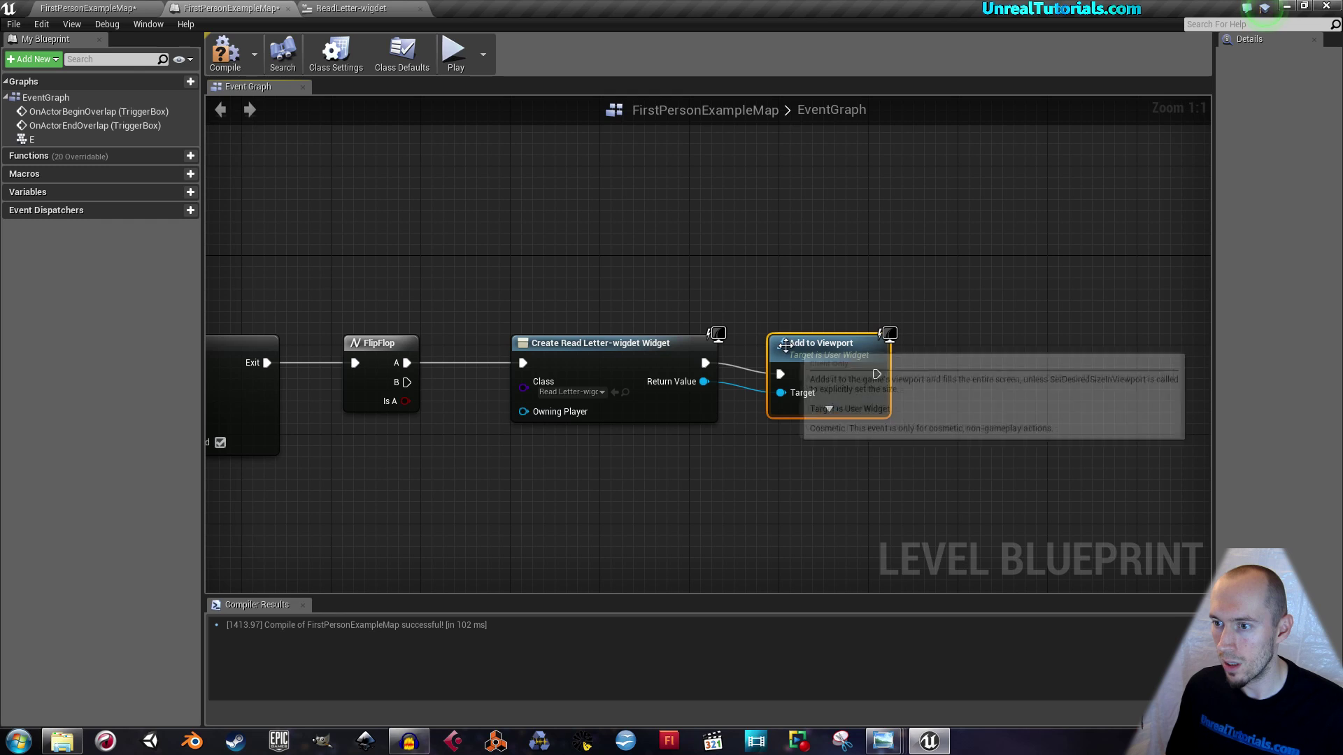
drag(797, 343, 795, 334)
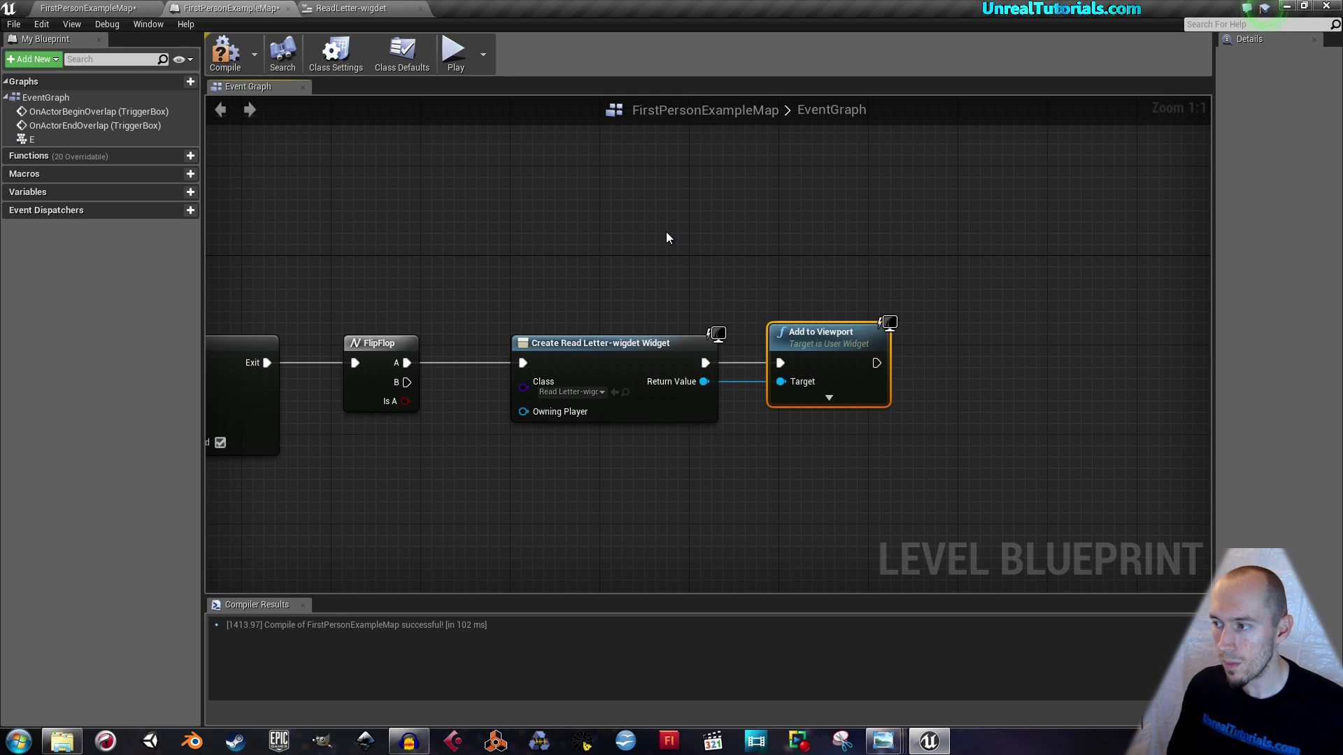
- Add a Remove from Parent node wired from the FlipFlop's B output, with context sensitivity off for the node search
right_drag(656, 246, 929, 222)
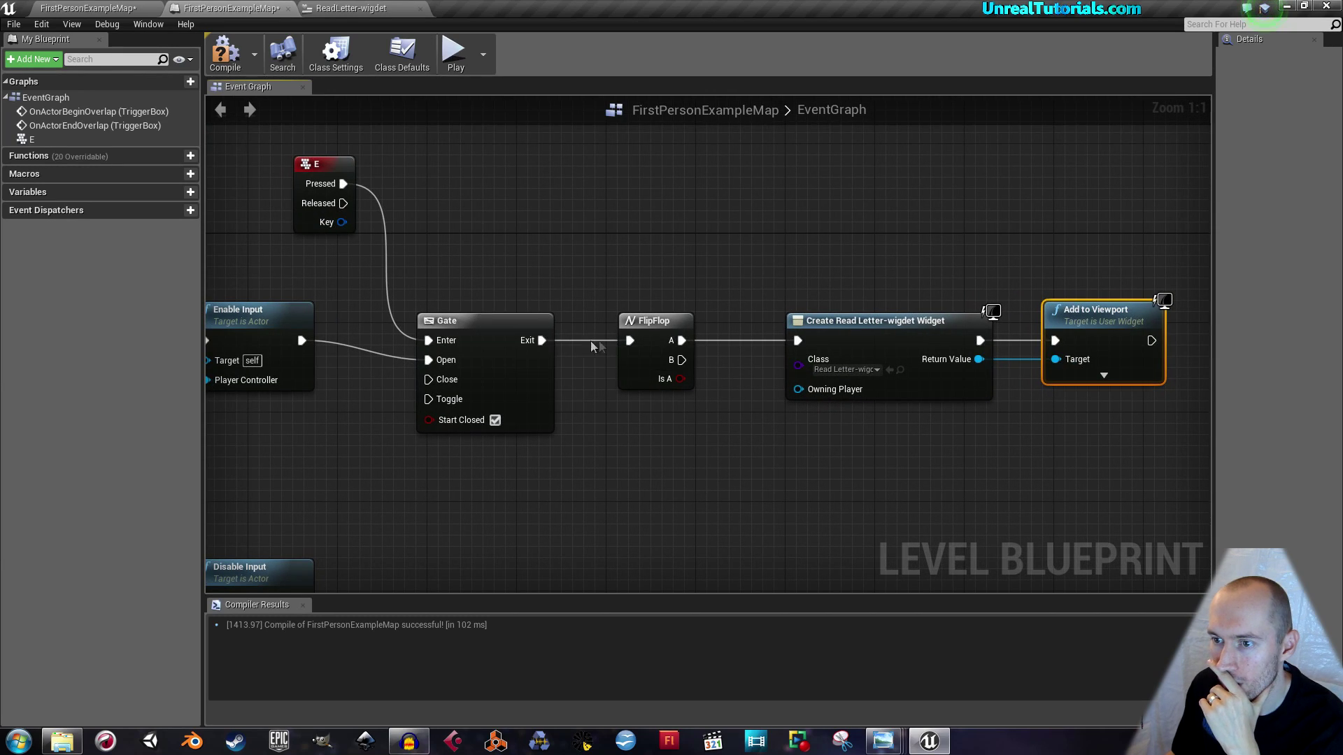
drag(681, 359, 763, 453)
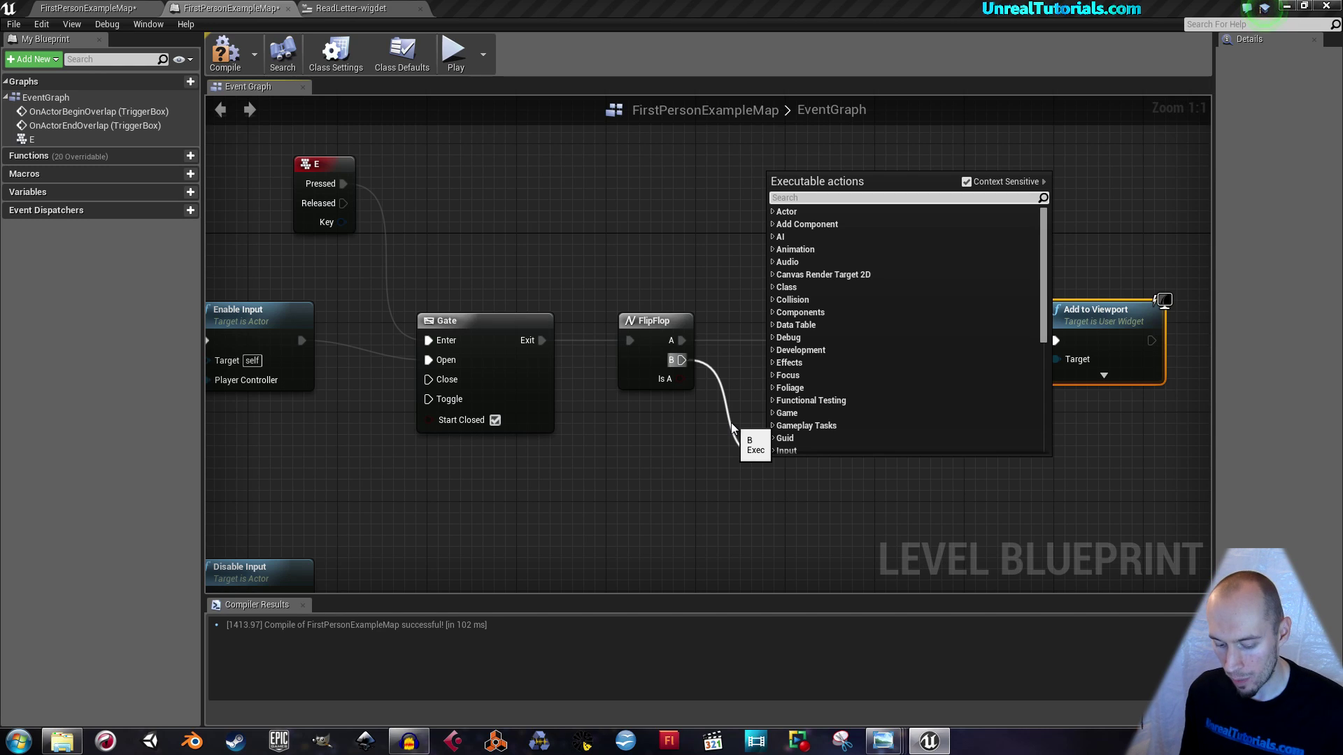
text(rem)
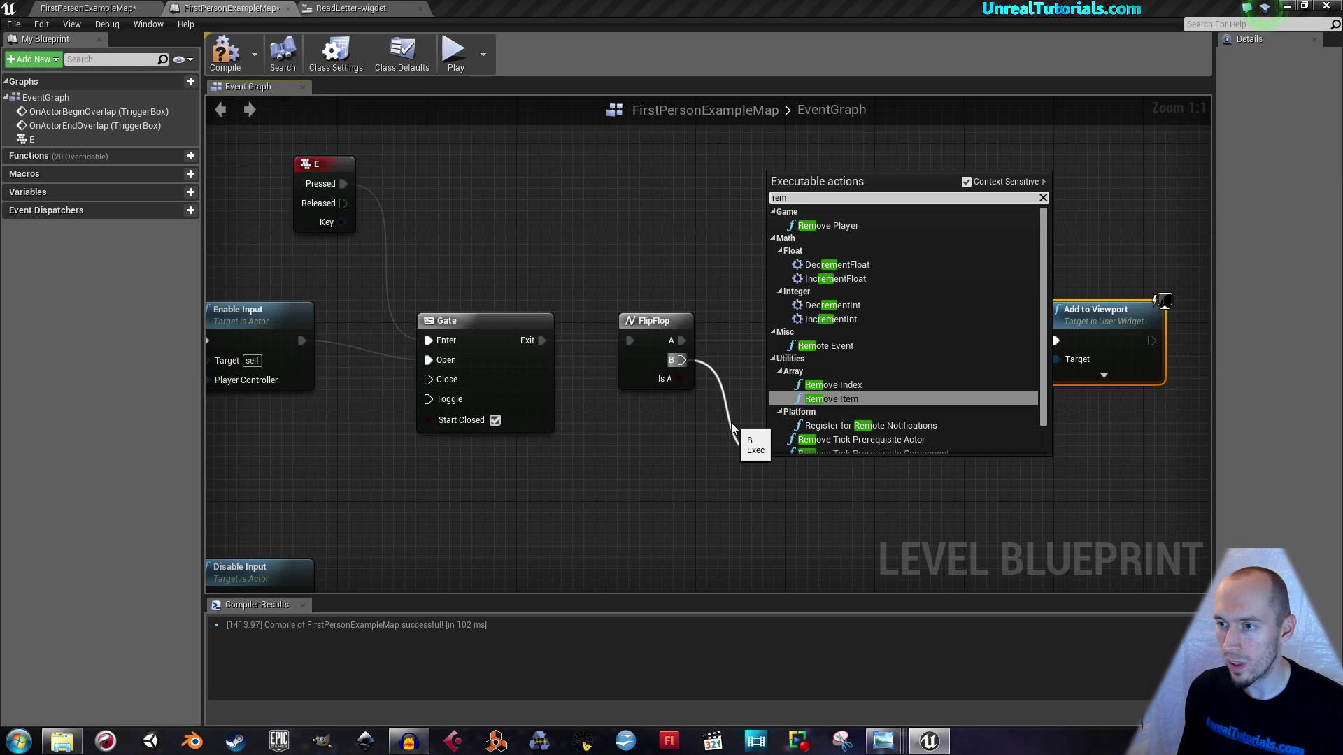
text(ive)
key(BackSpace)
key(BackSpace)
key(BackSpace)
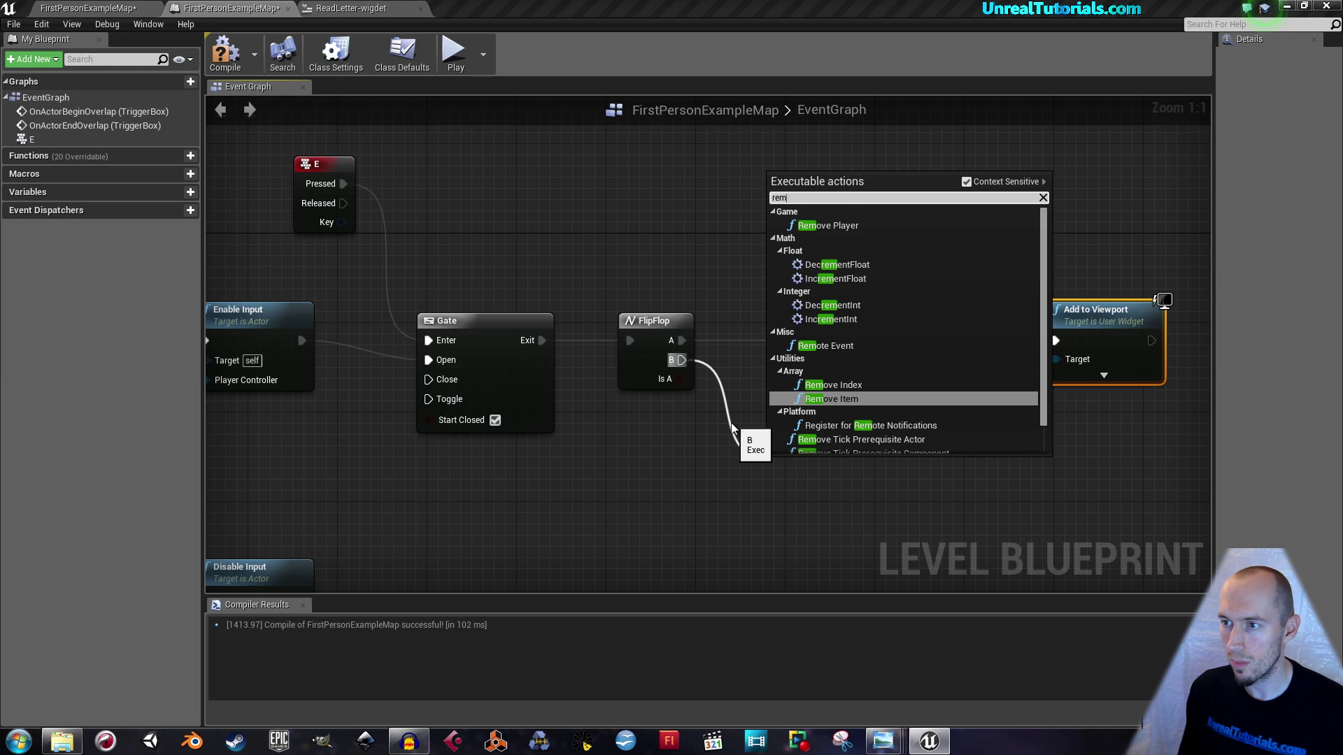
text(ove)
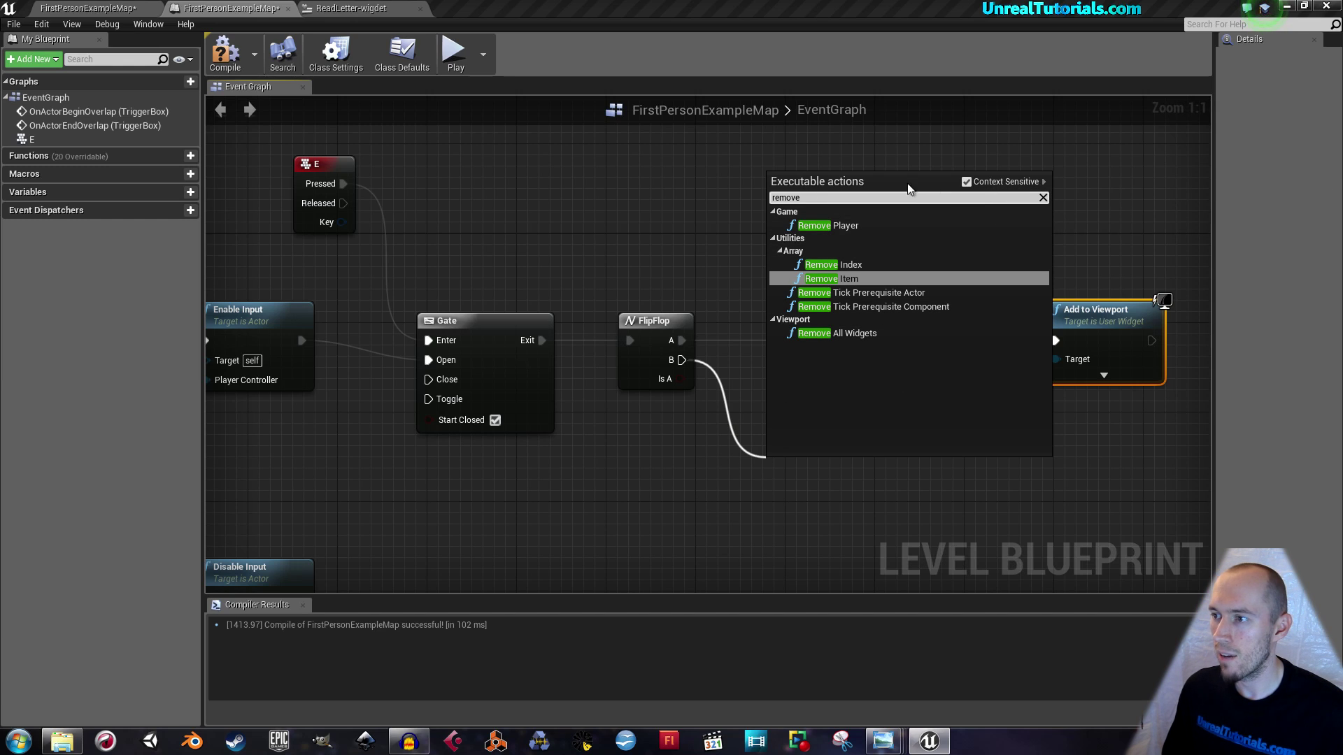
click(966, 182)
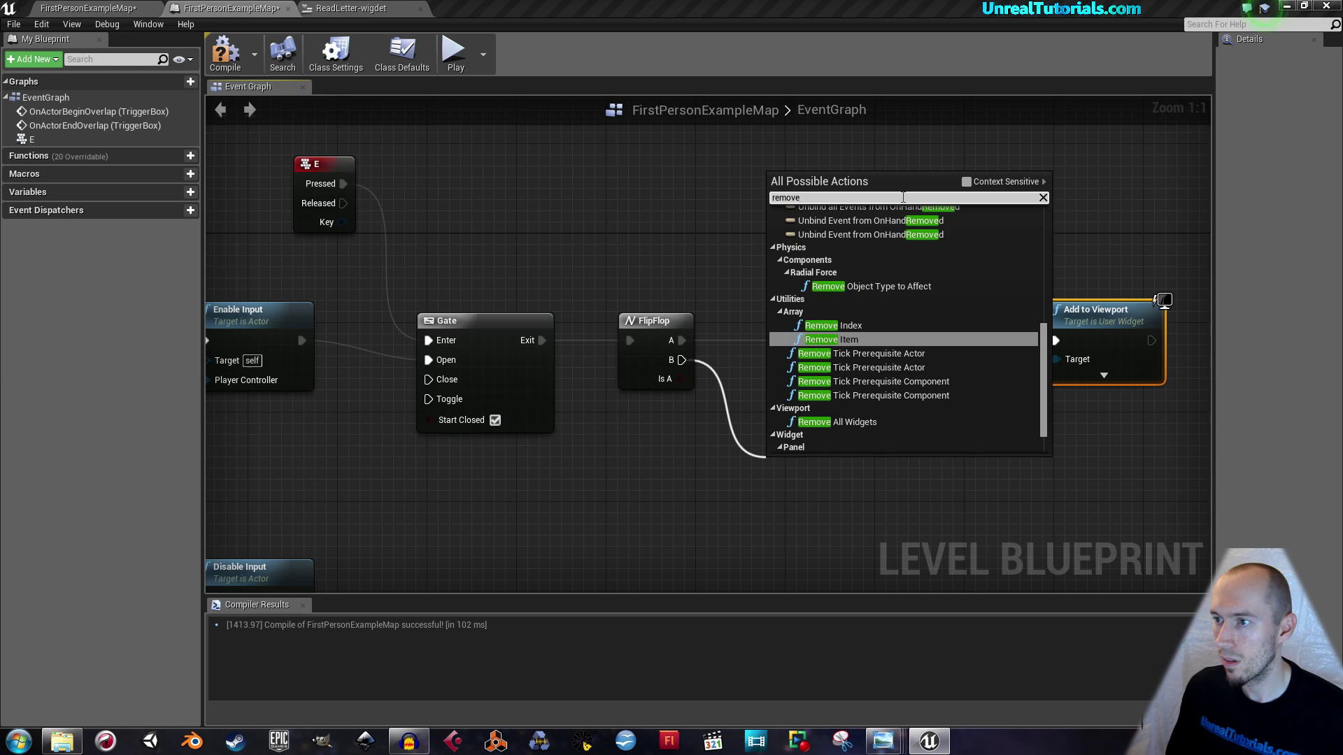
text(from)
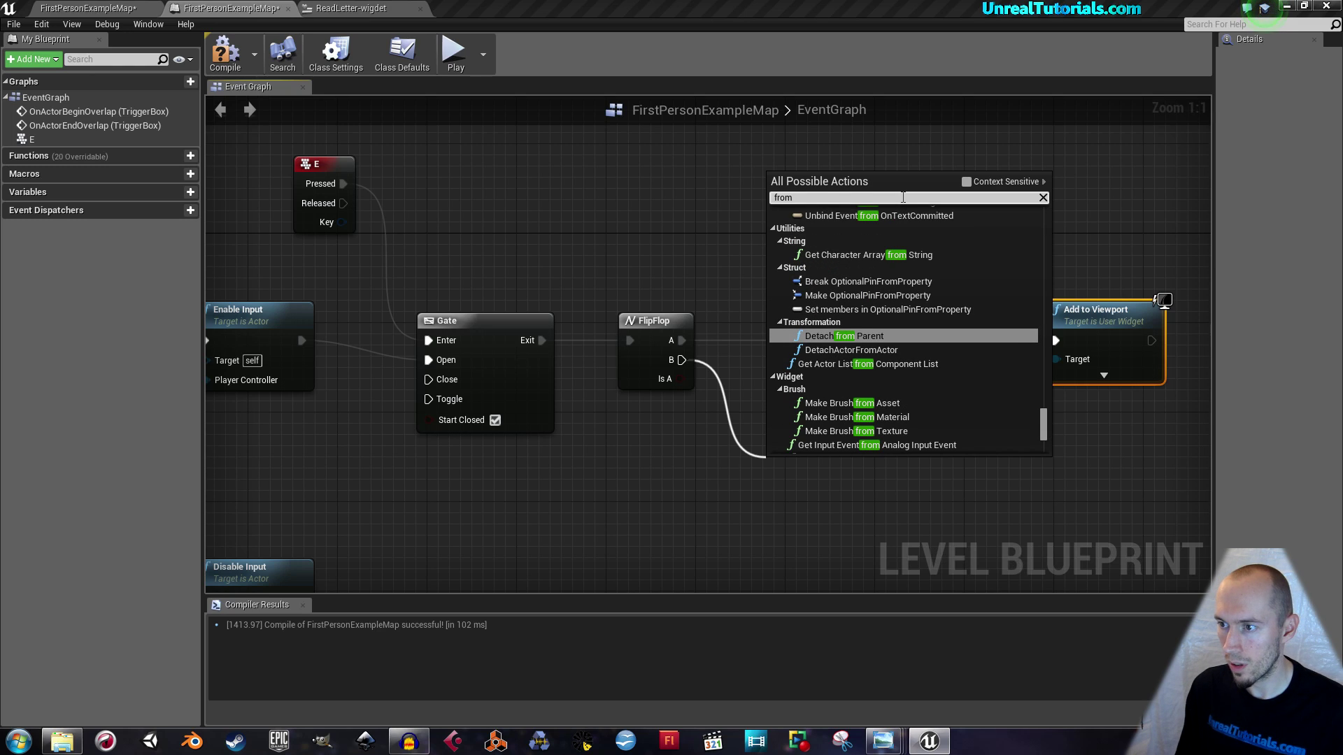
key(BackSpace)
key(BackSpace)
key(BackSpace)
key(BackSpace)
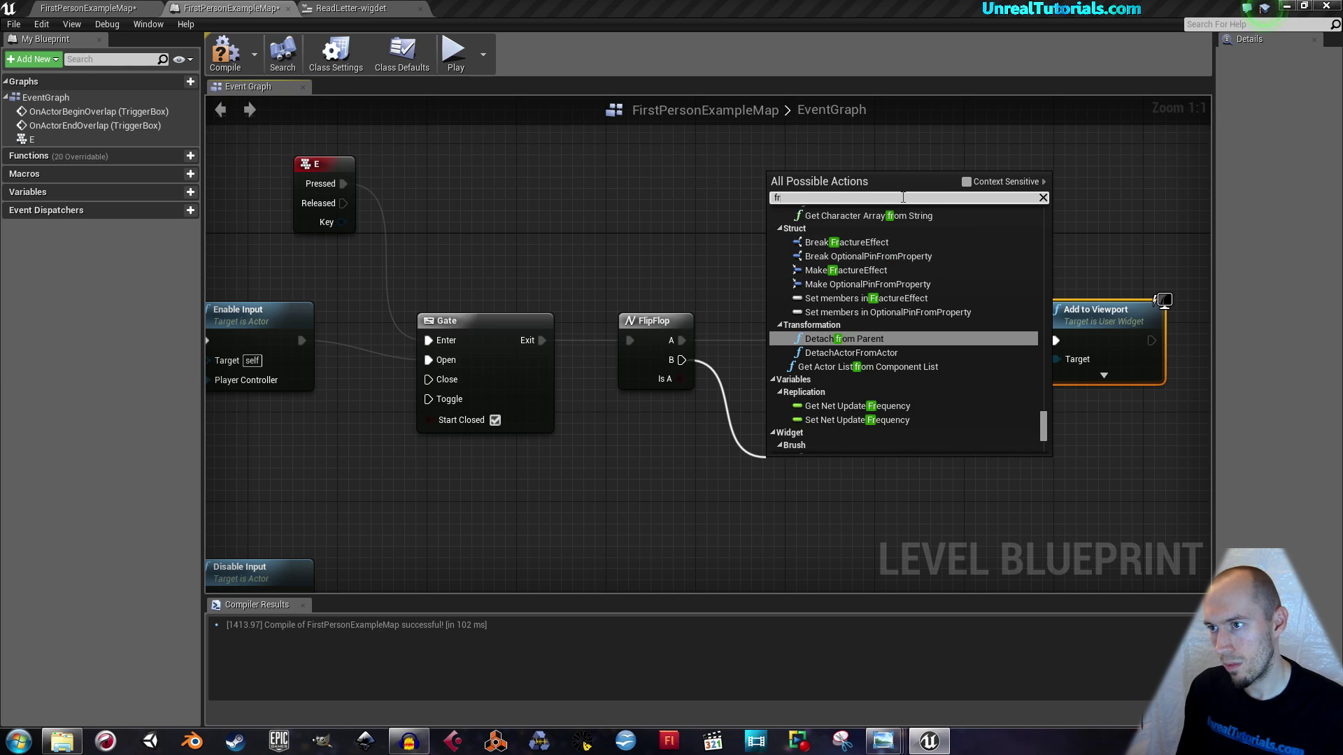
text(remove from)
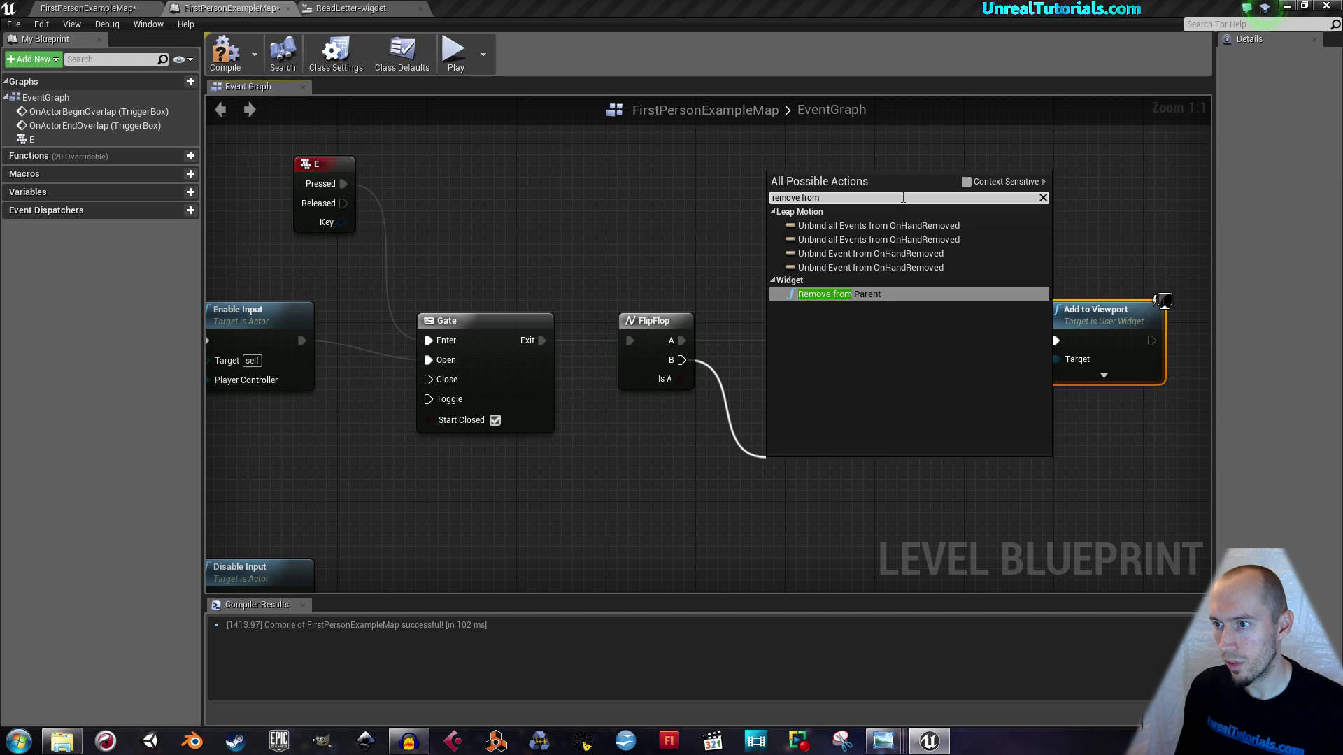
key(Return)
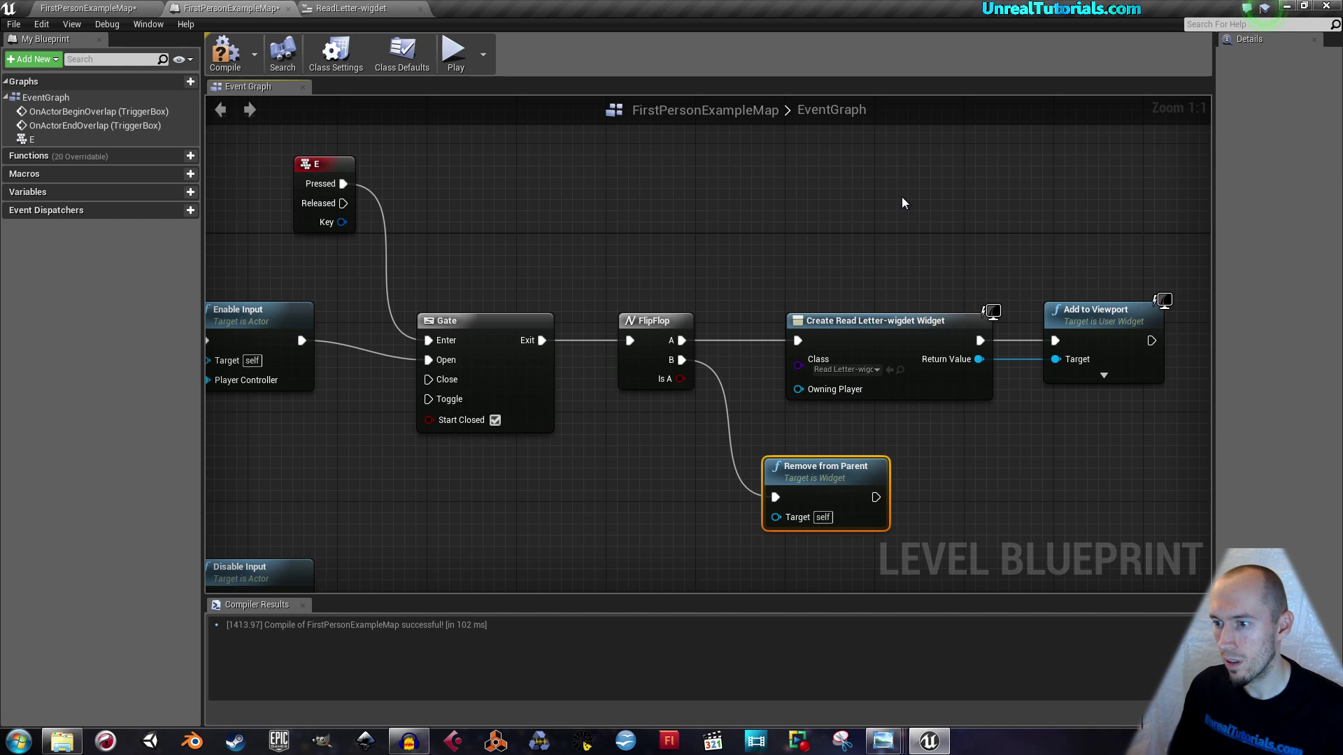
- Place Remove from Parent below Add to Viewport, connect its Target to the widget's Return Value, and shift the Create Widget node up
right_drag(988, 480, 895, 410)
drag(705, 395, 1011, 407)
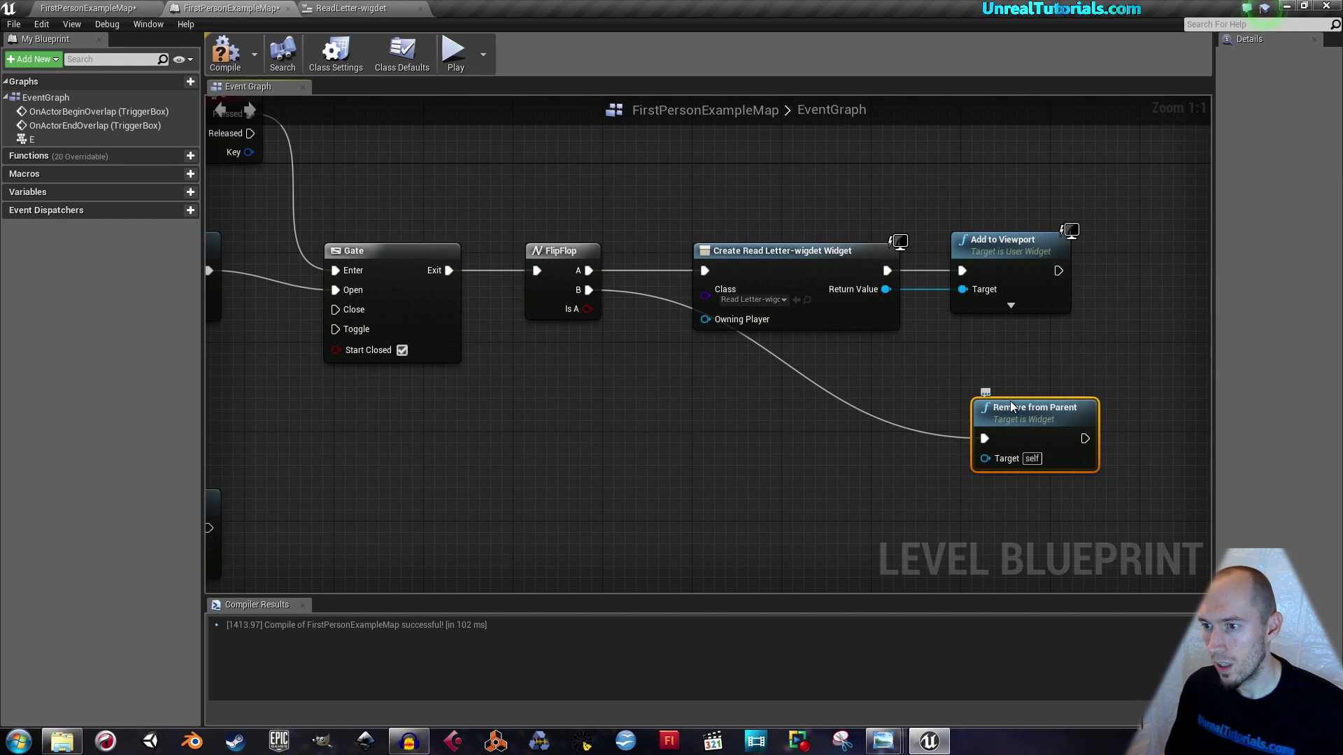
drag(817, 259, 804, 225)
drag(983, 458, 880, 259)
drag(817, 230, 806, 207)
right_drag(610, 470, 1032, 389)
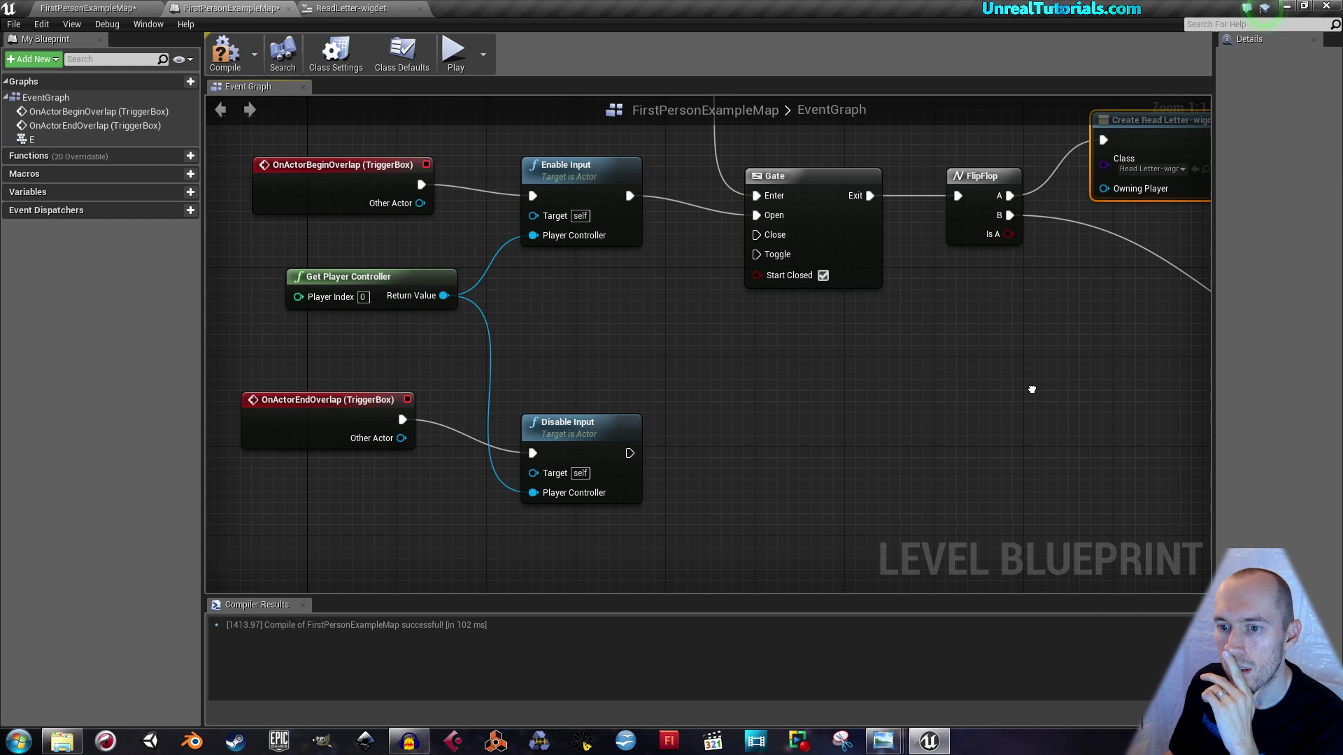
scroll(980, 390, down, 2)
right_drag(839, 430, 716, 420)
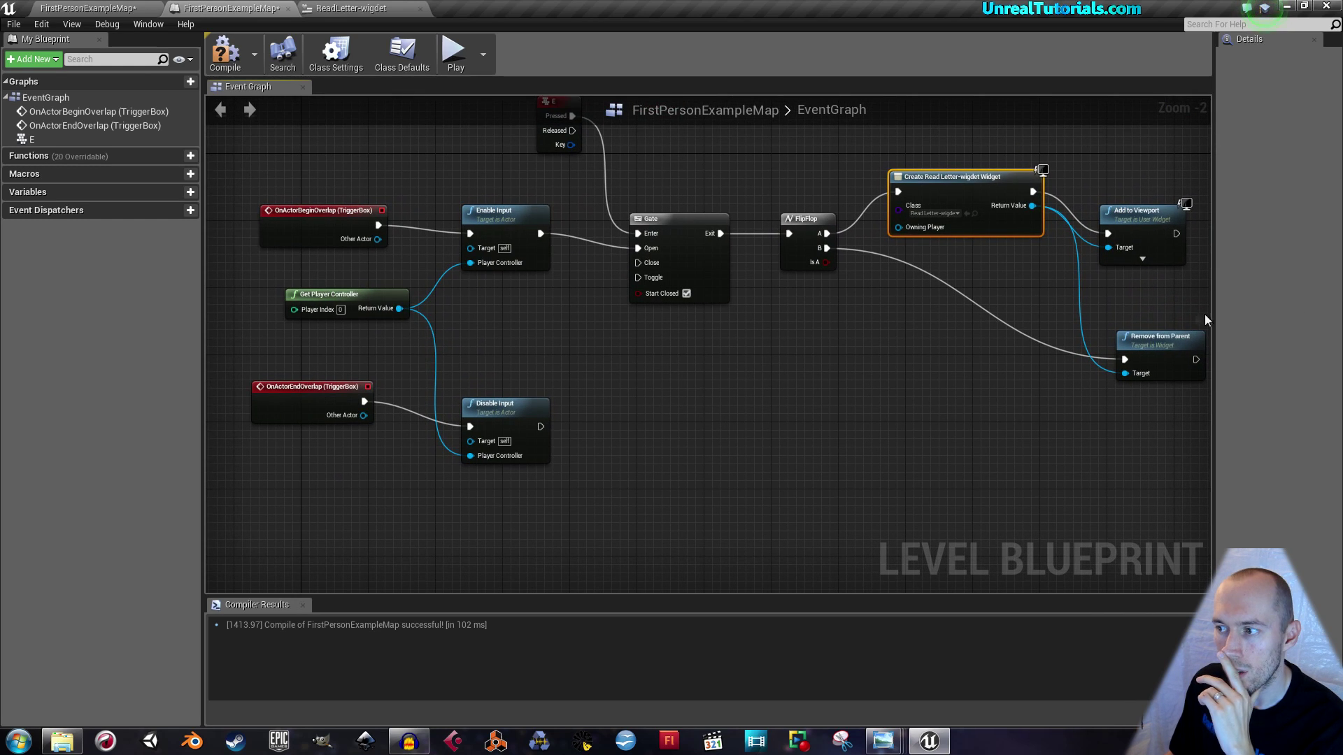
- Connect the Disable Input node's execution output to Remove from Parent, and compile and save the level
click(529, 446)
drag(541, 427, 1125, 361)
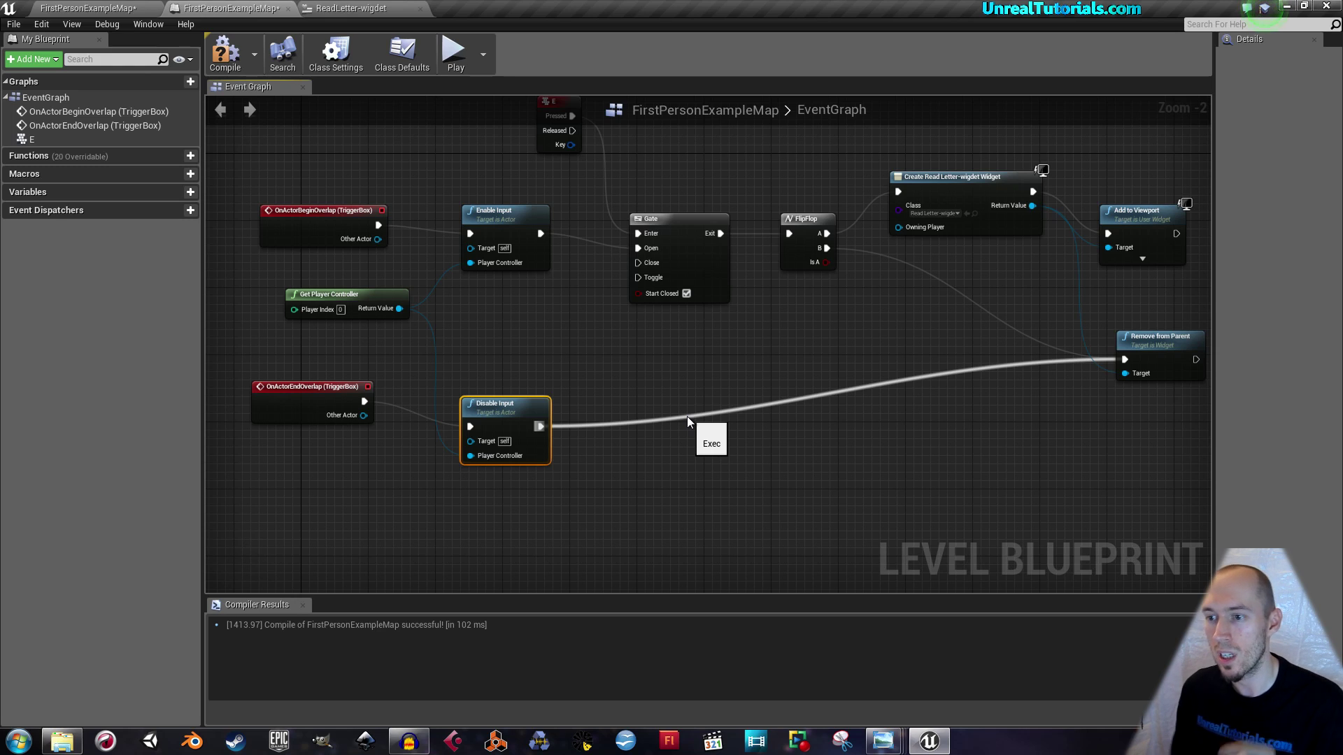
click(224, 63)
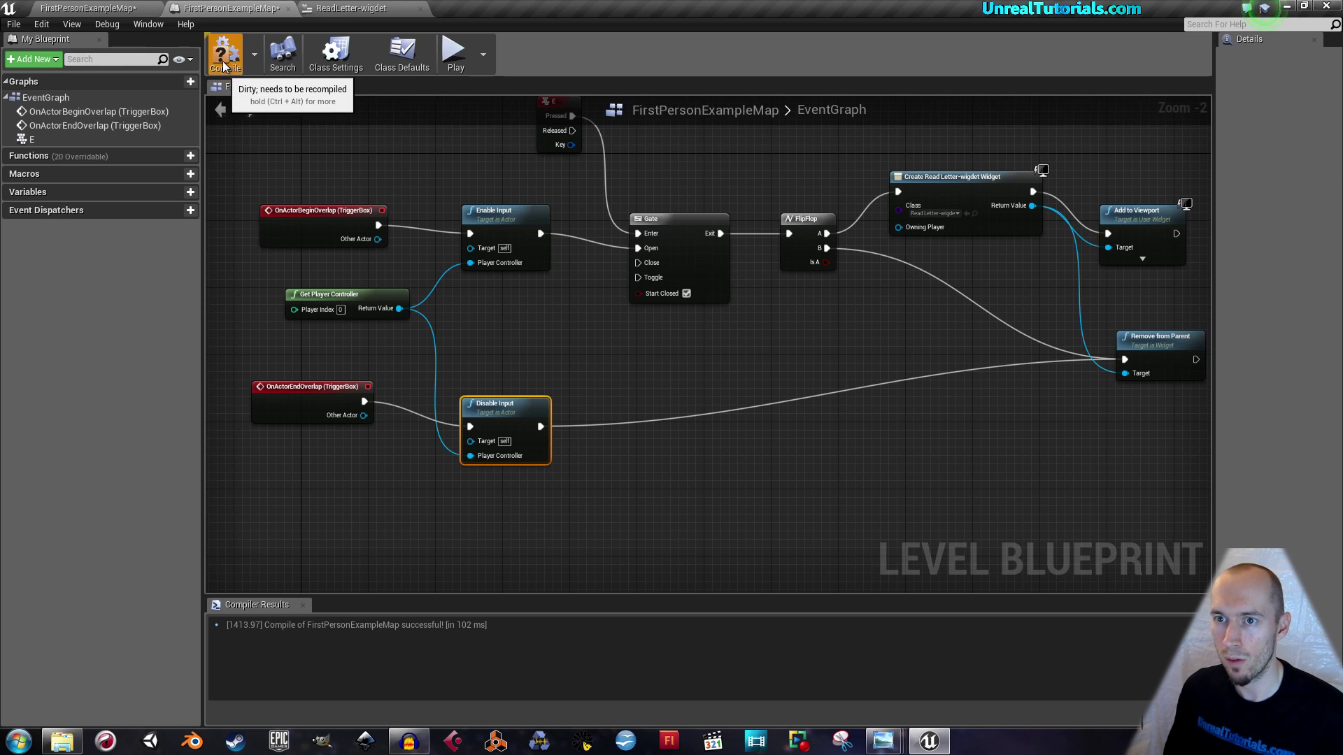
click(125, 8)
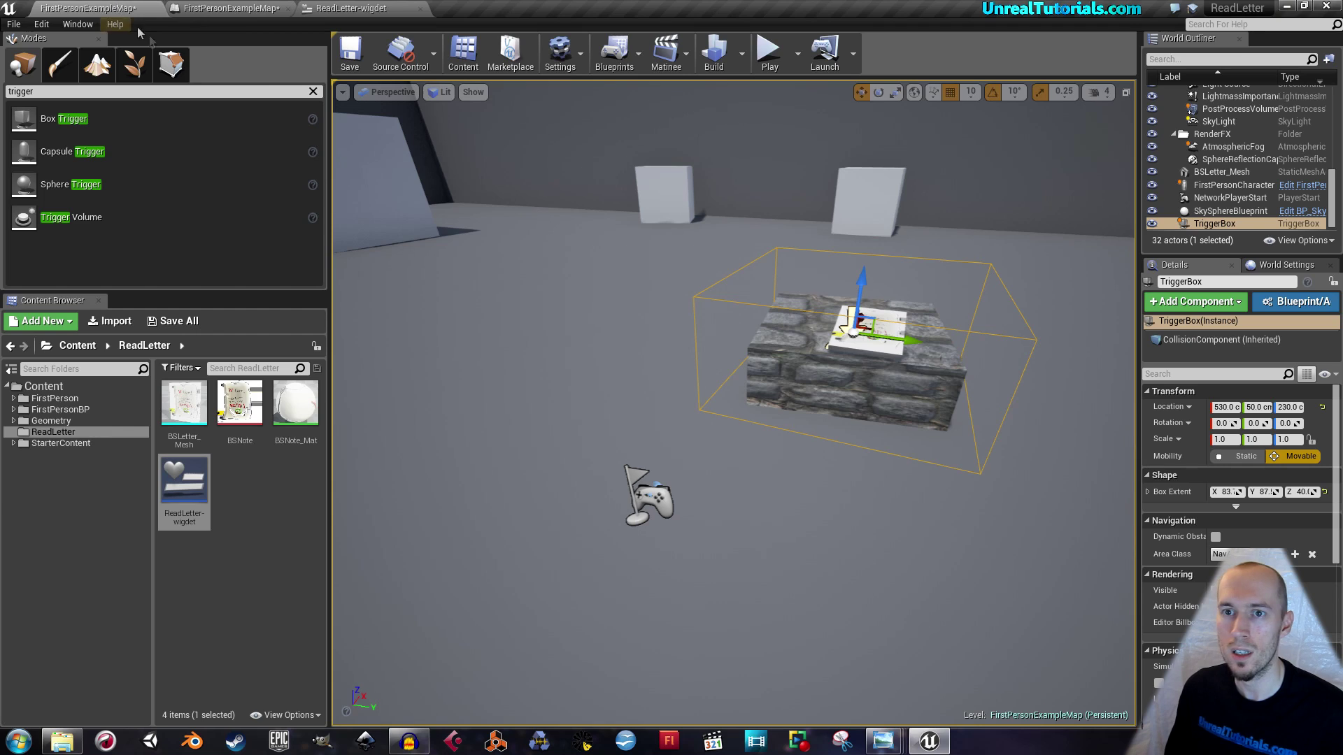
click(360, 56)
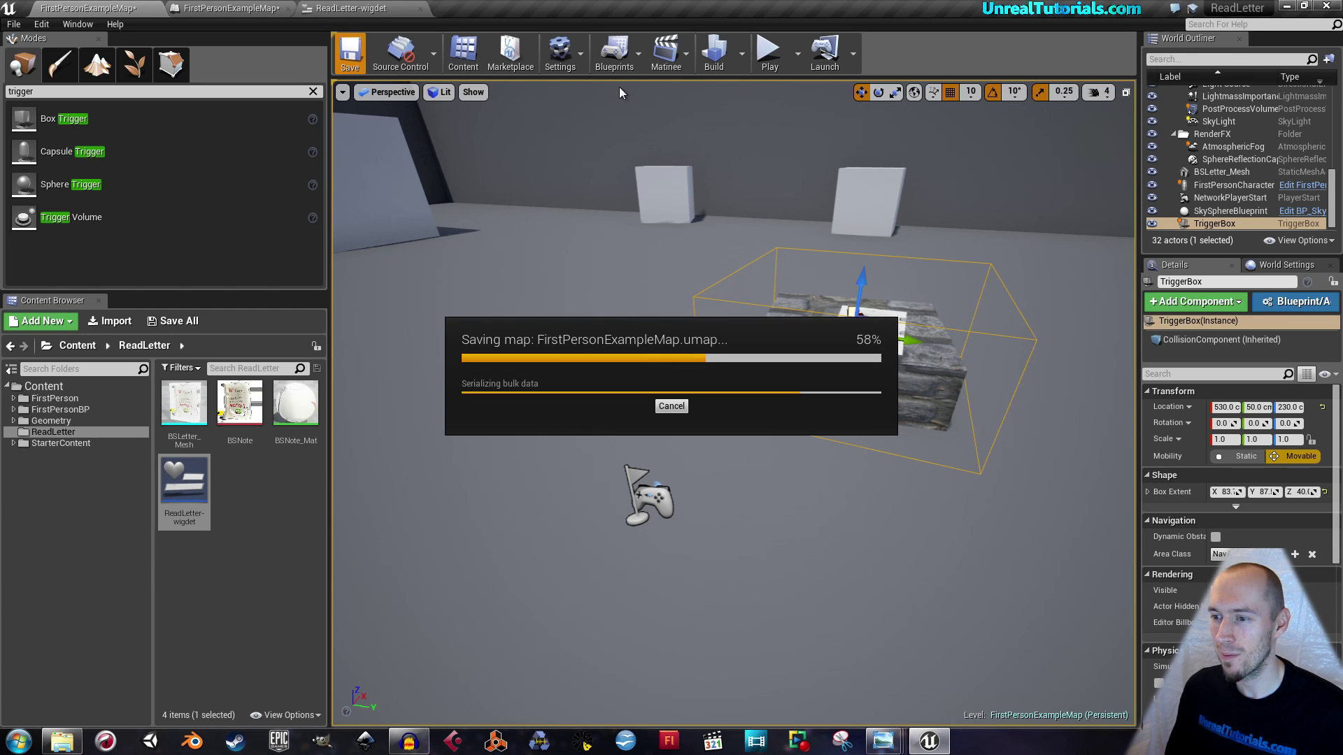
- Play-test the level by walking up to the letter and toggling its widget with E, and stop the session
click(769, 52)
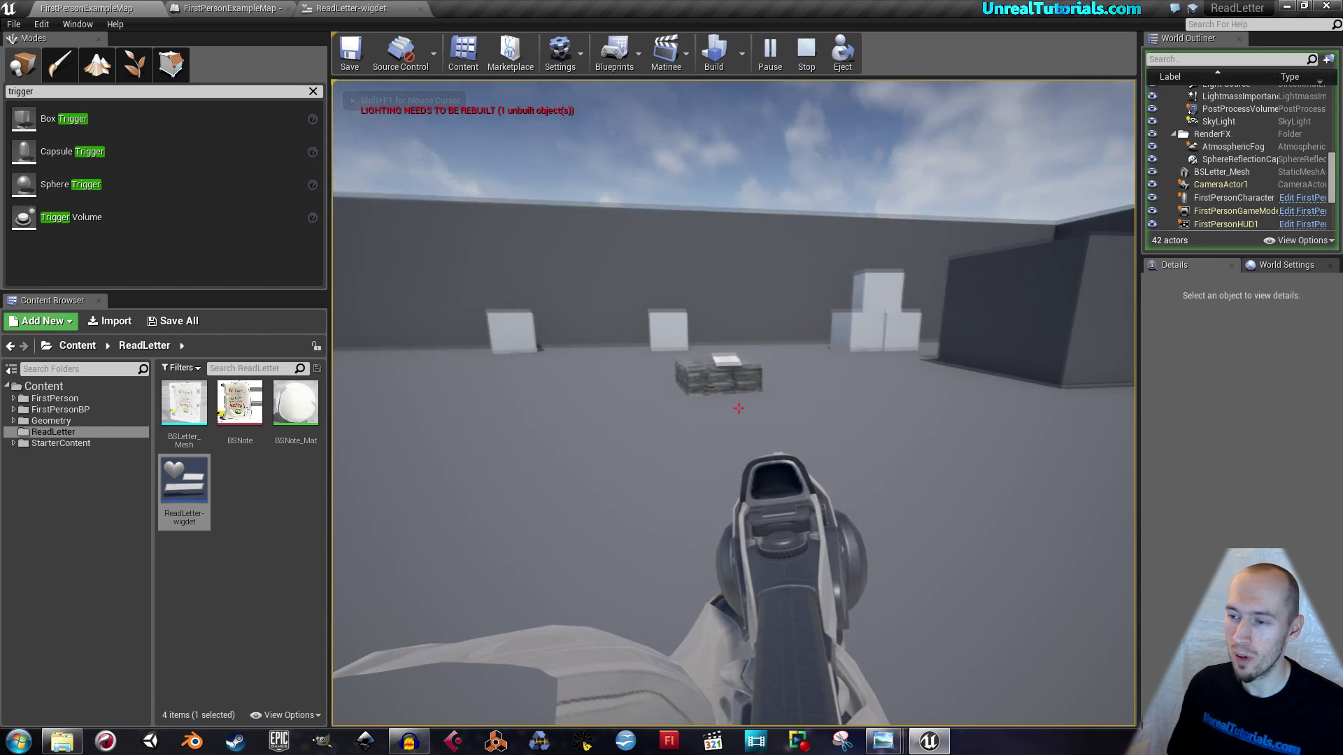
key(w)
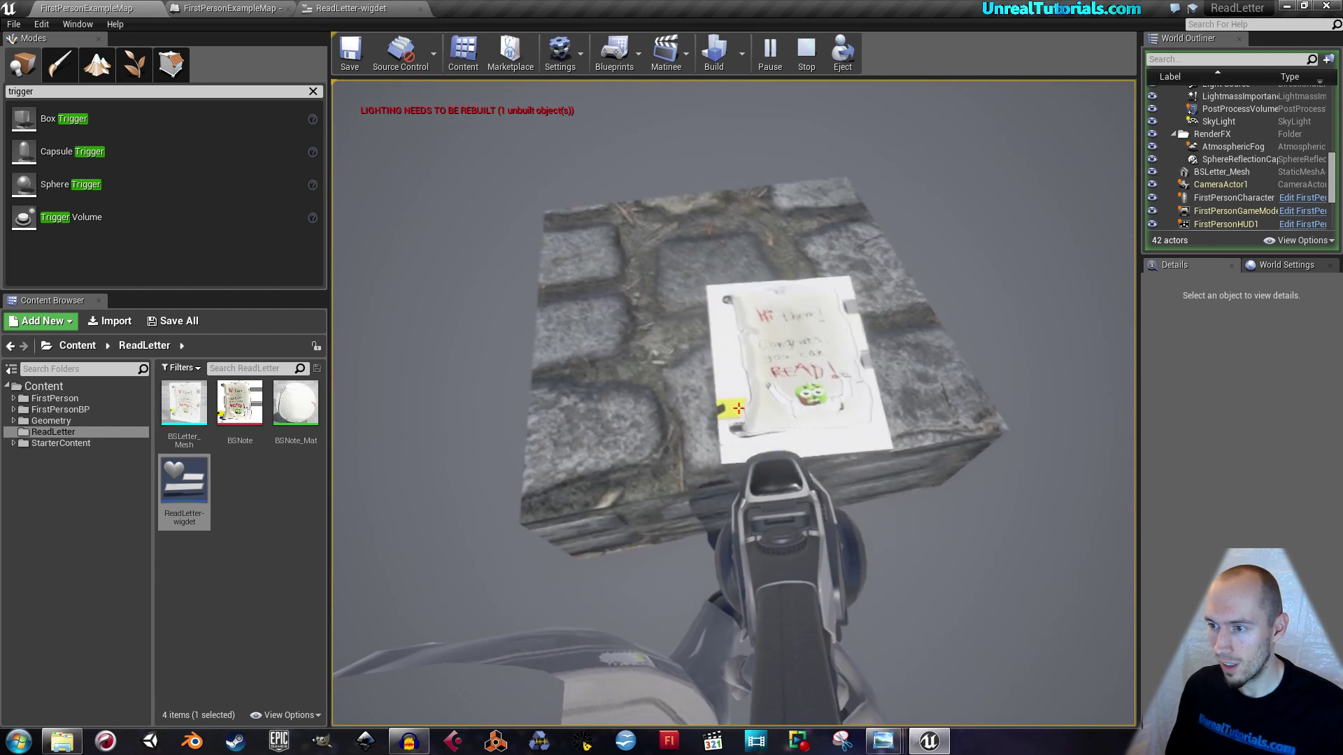
key(e)
key(e)
key(e)
key(e)
key(e)
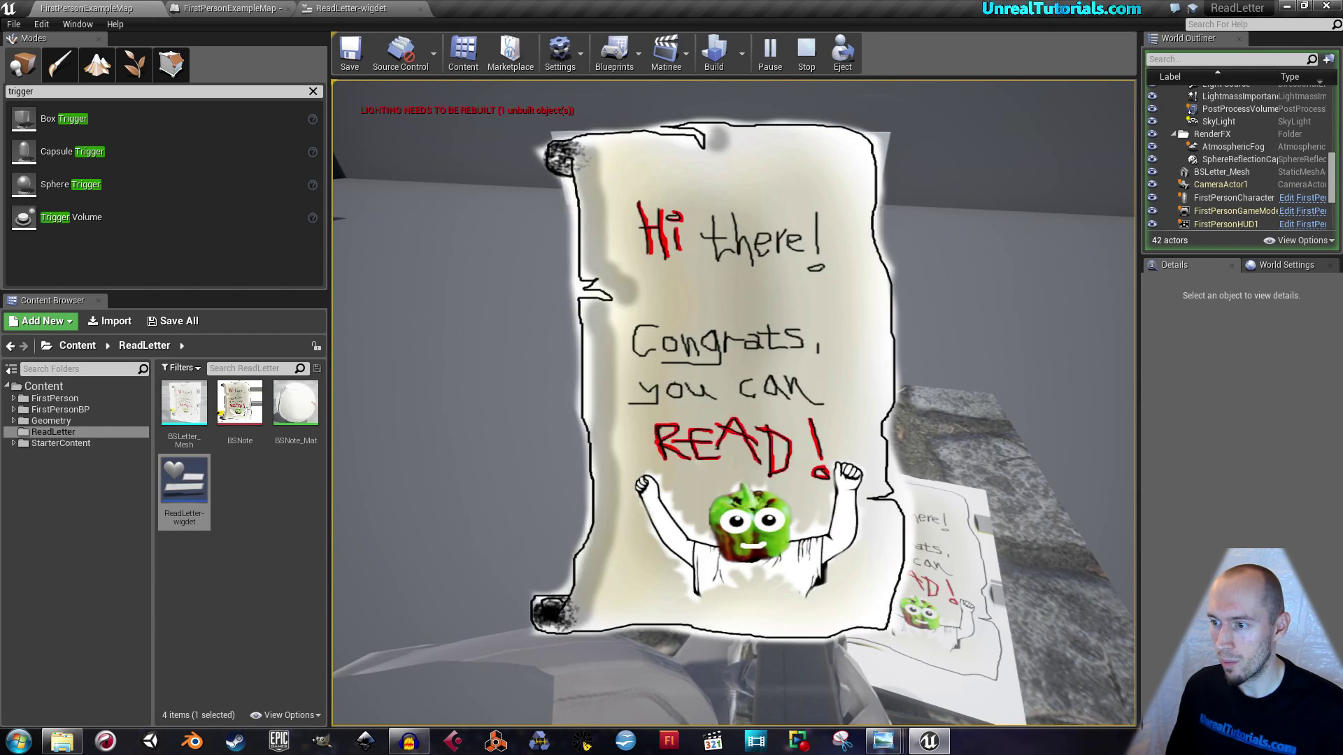
key(e)
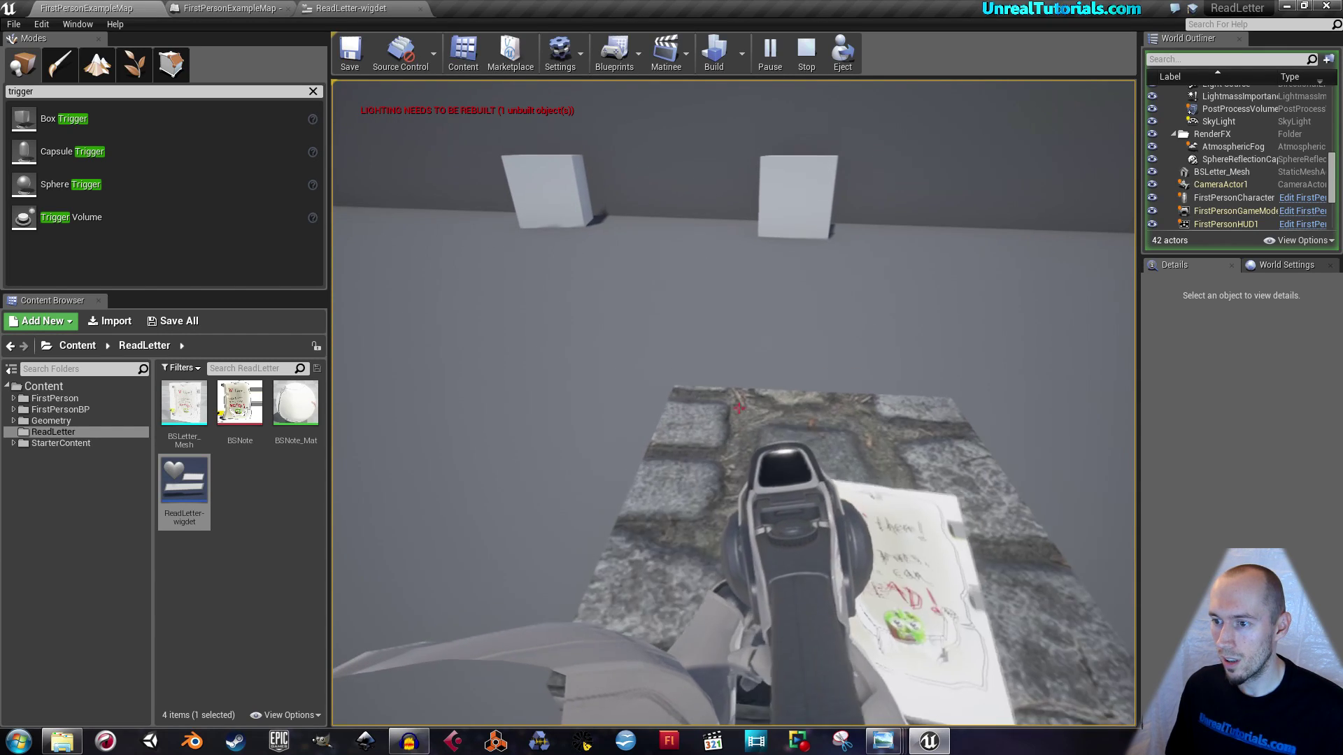
key(e)
key(e)
key(s)
key(w)
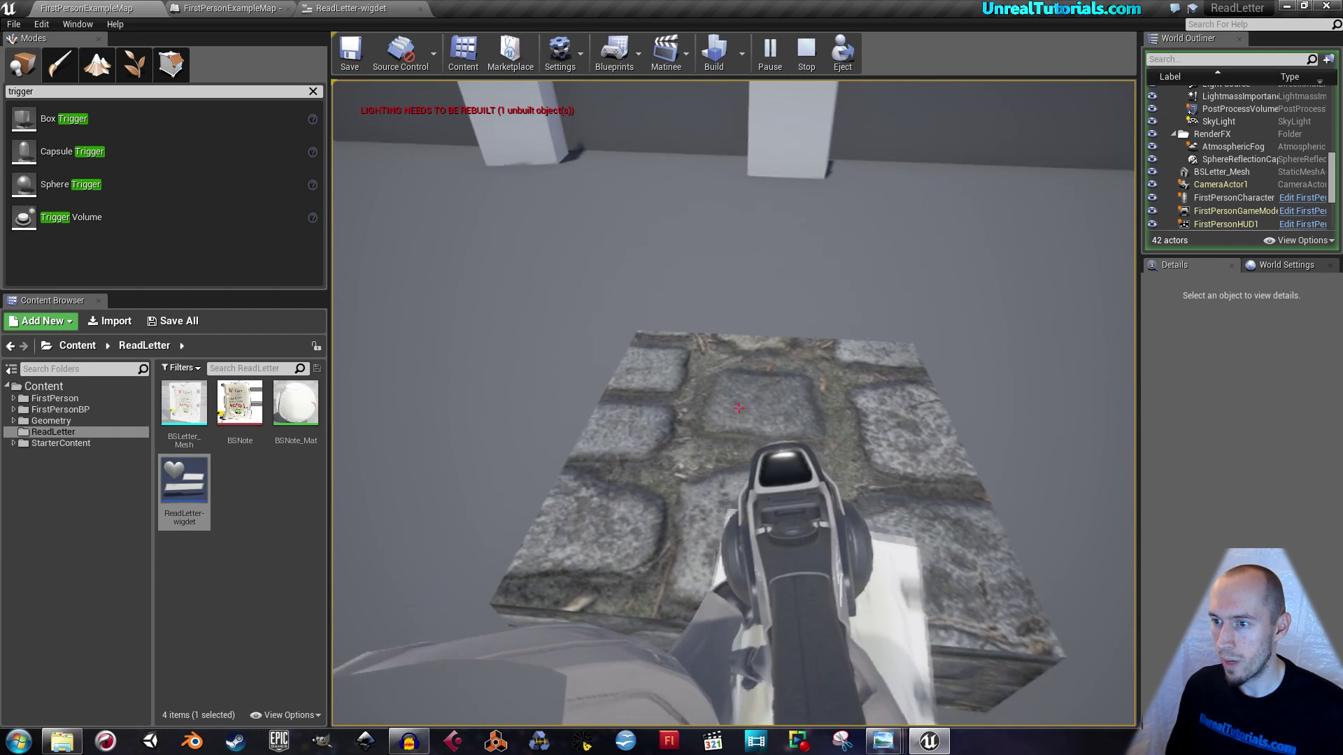
key(Escape)
key(f)
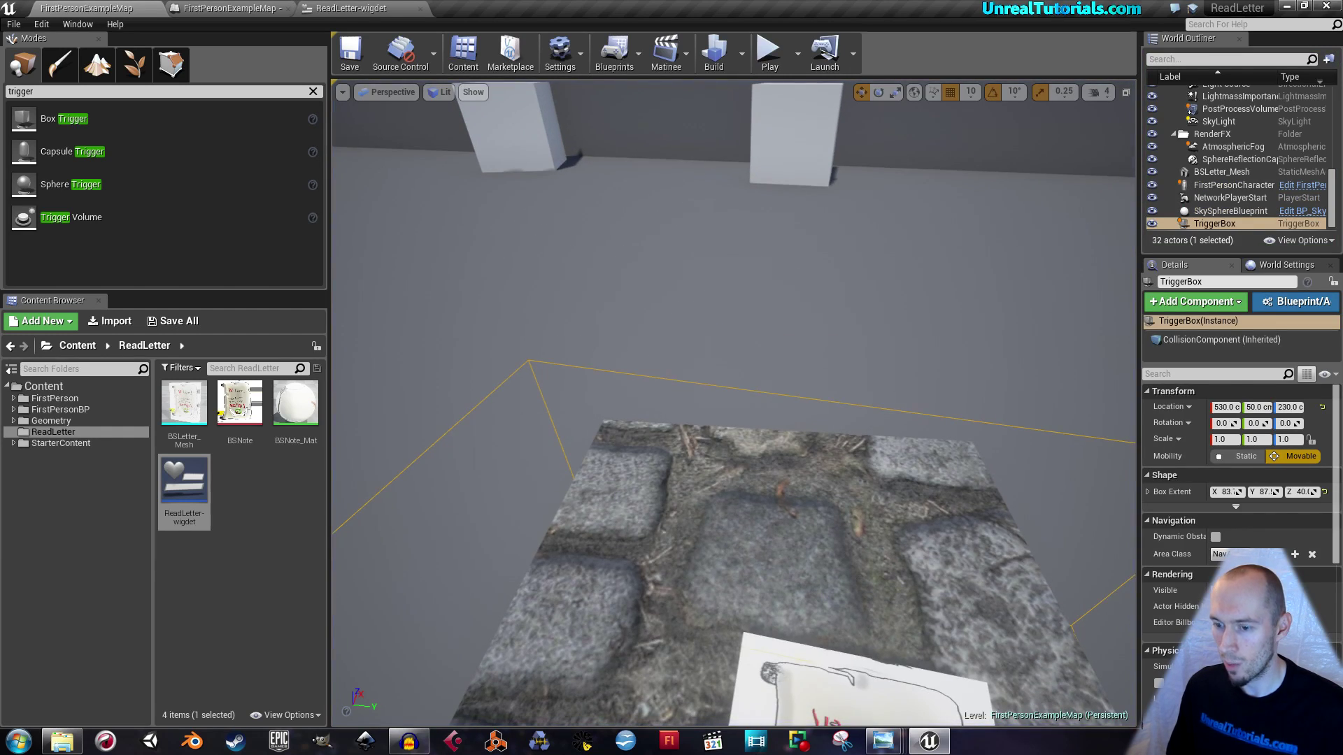
- Play the level again from the stone block, repeatedly opening and closing the letter with E before stopping
click(752, 432)
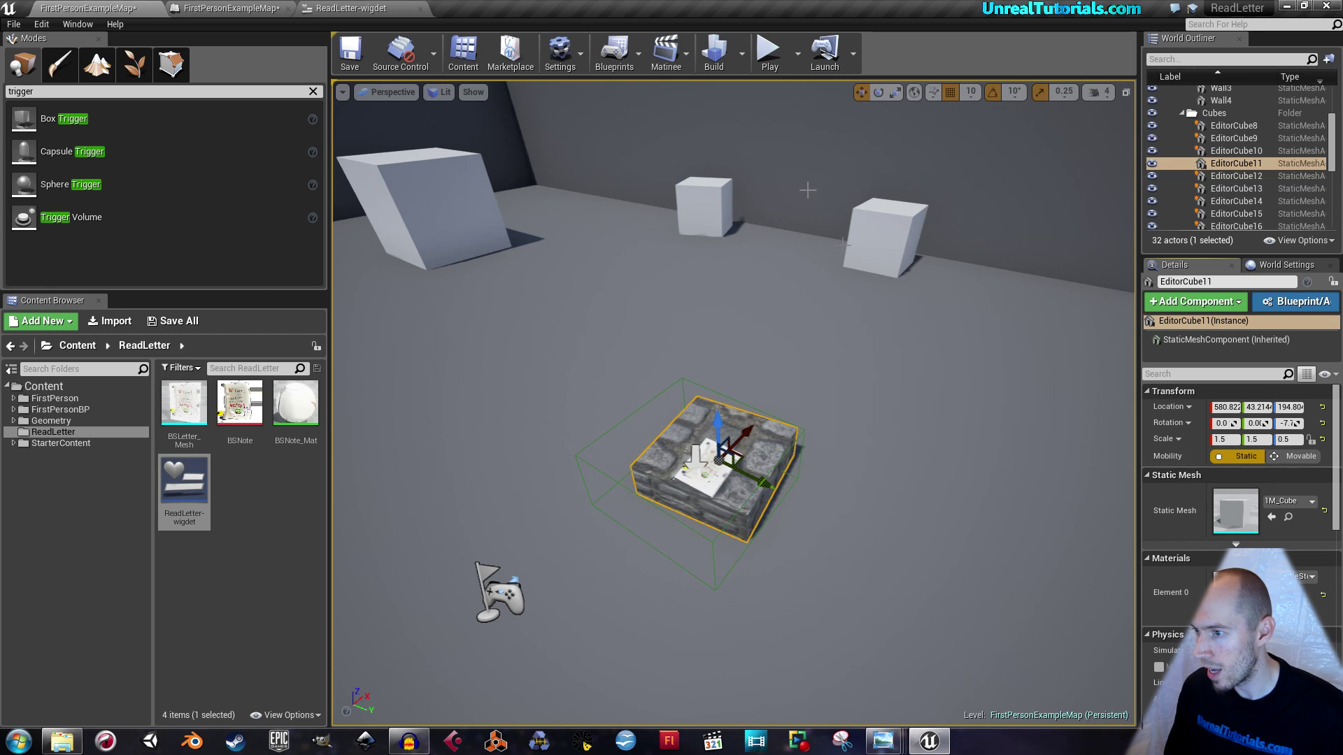
click(768, 52)
key(w)
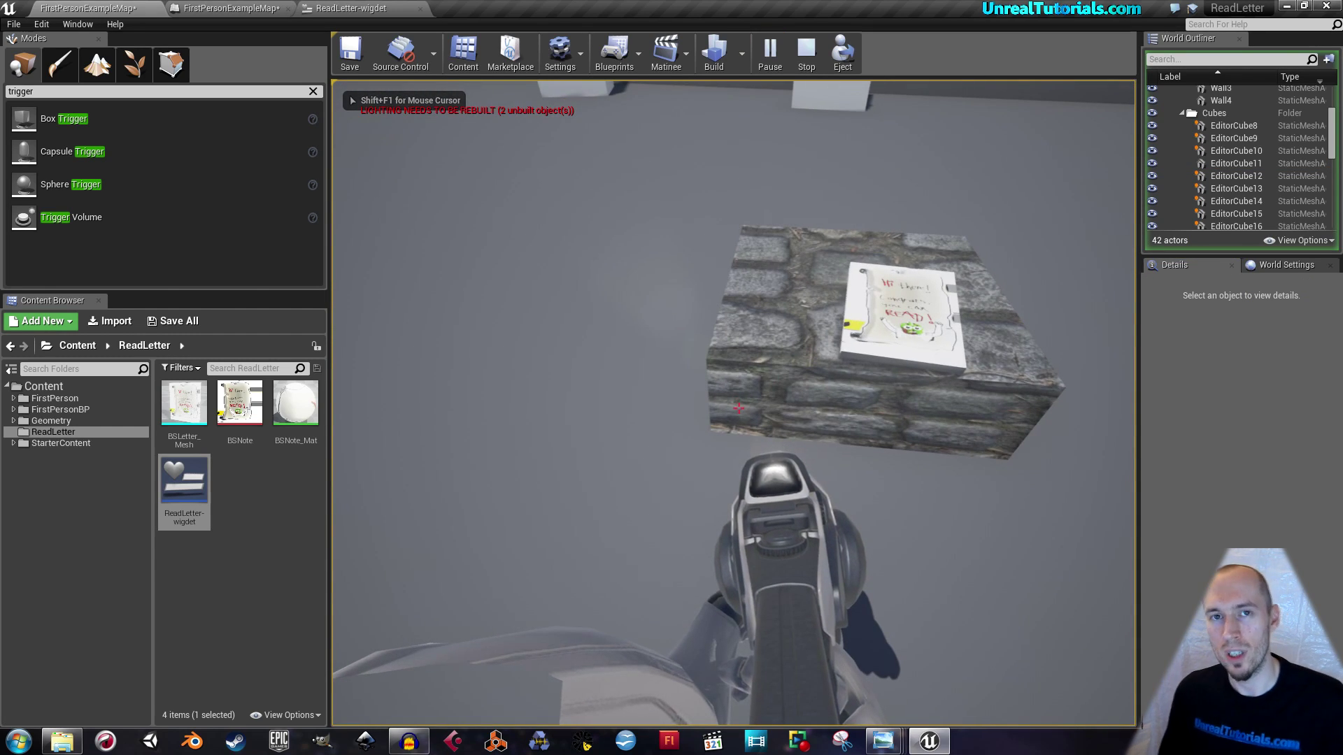
key(w)
key(e)
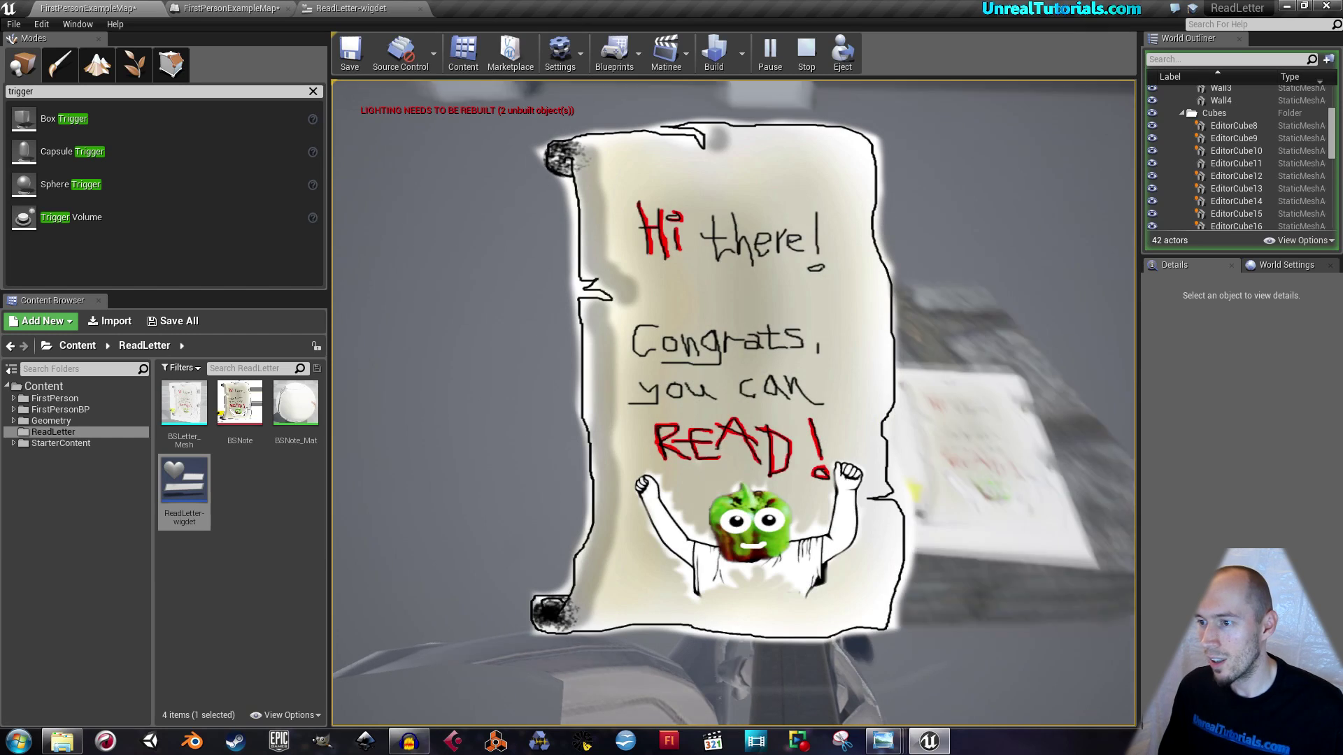
key(e)
key(e)
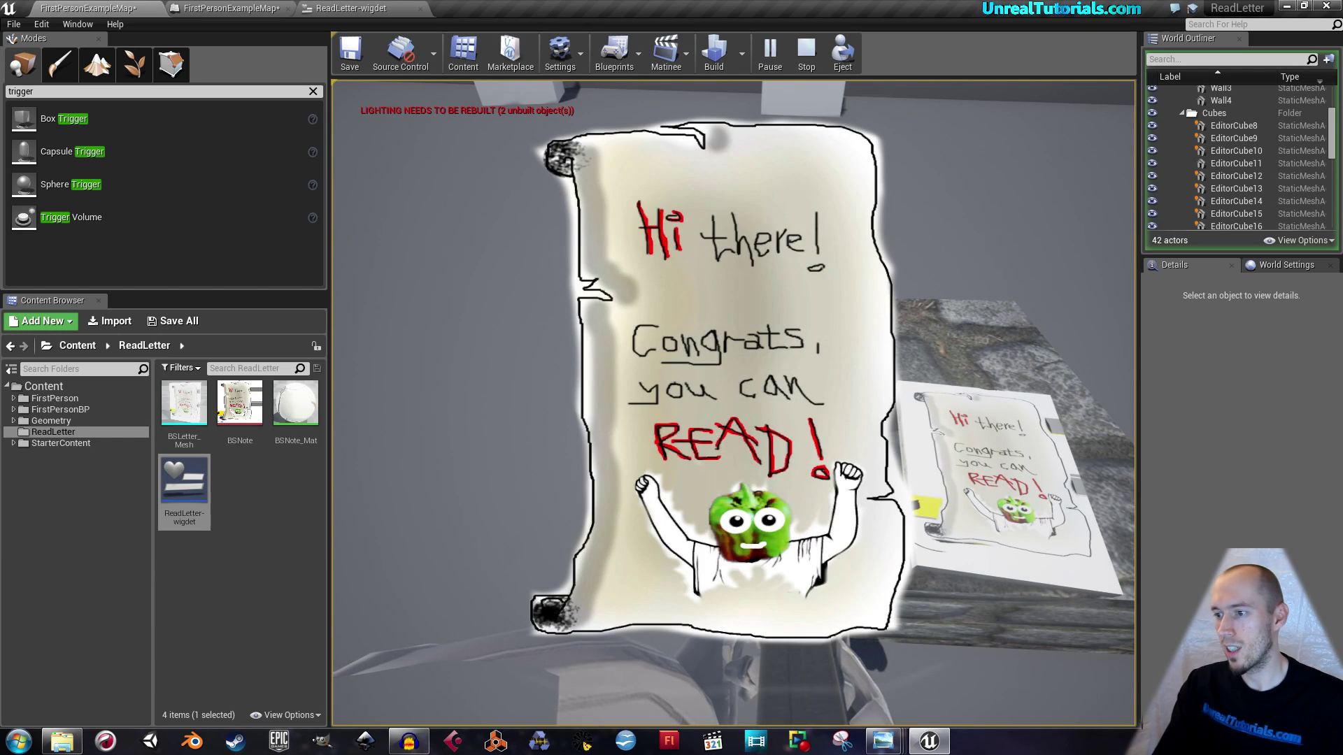
key(e)
key(e)
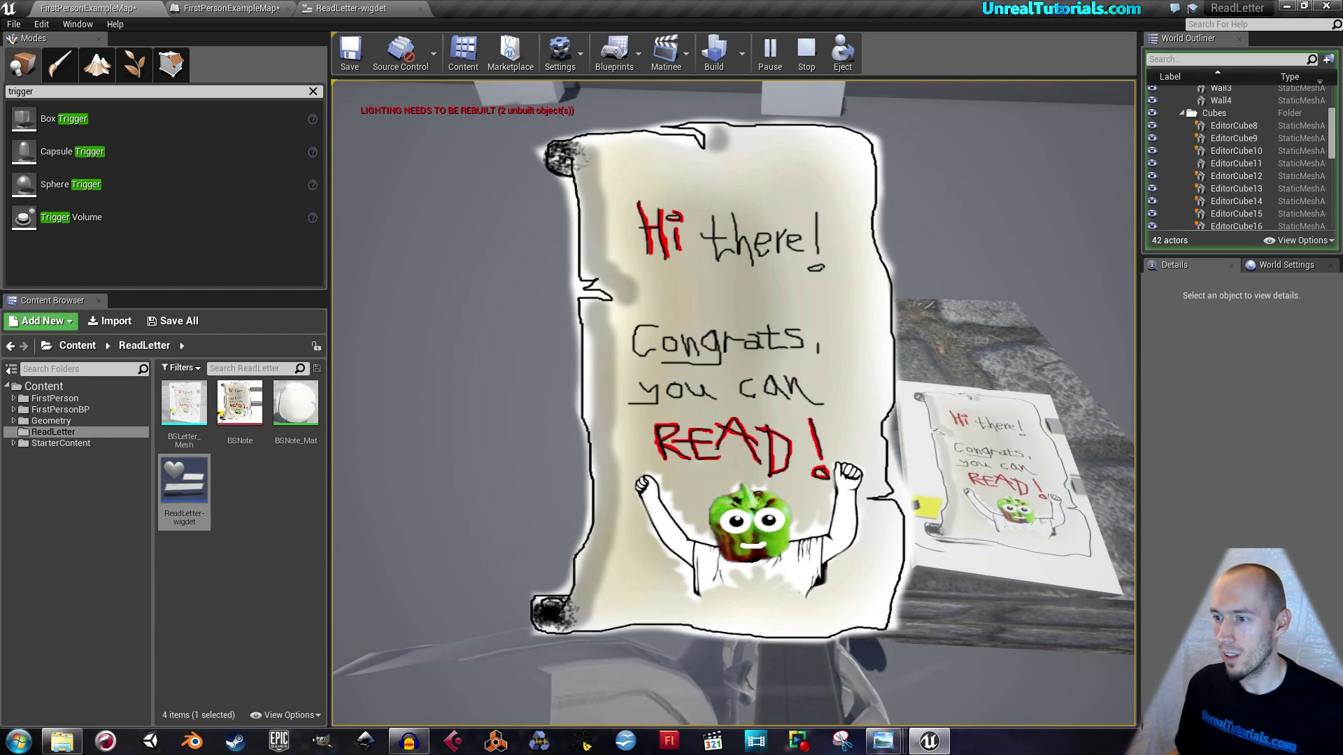
key(e)
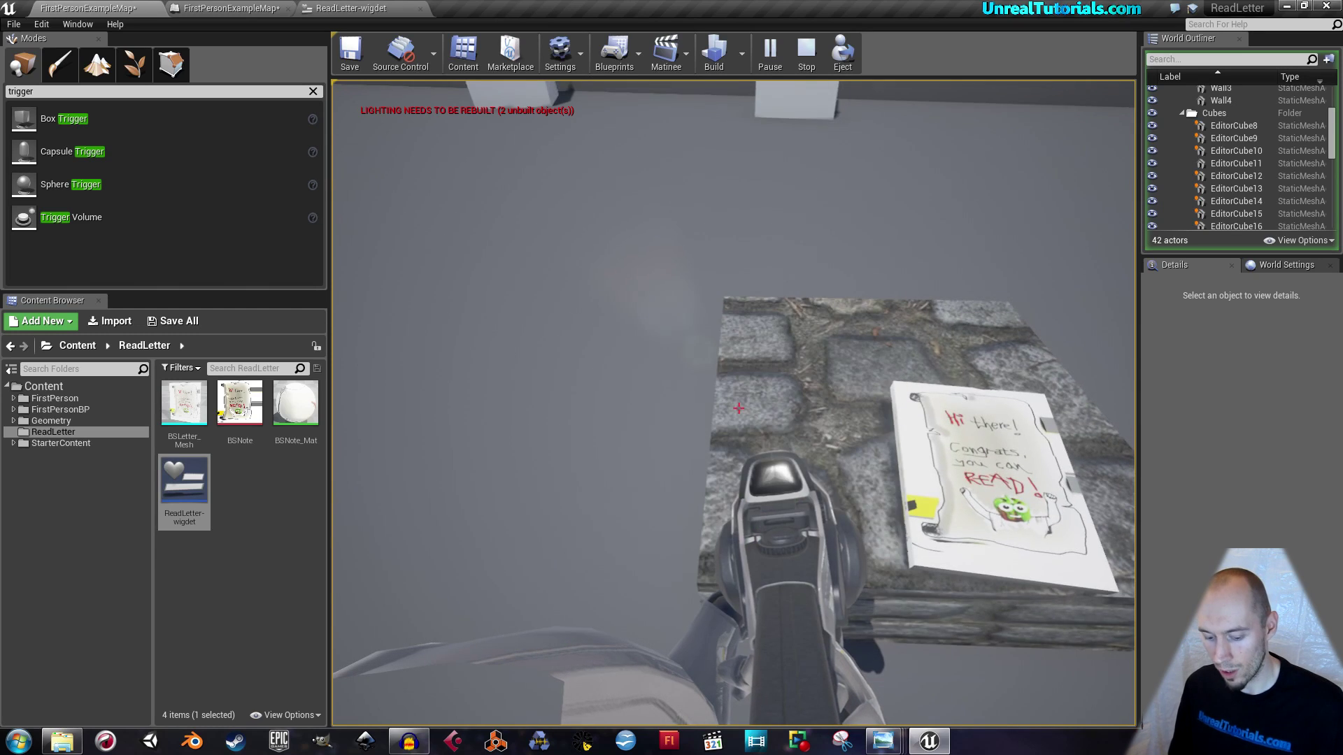
key(e)
key(e)
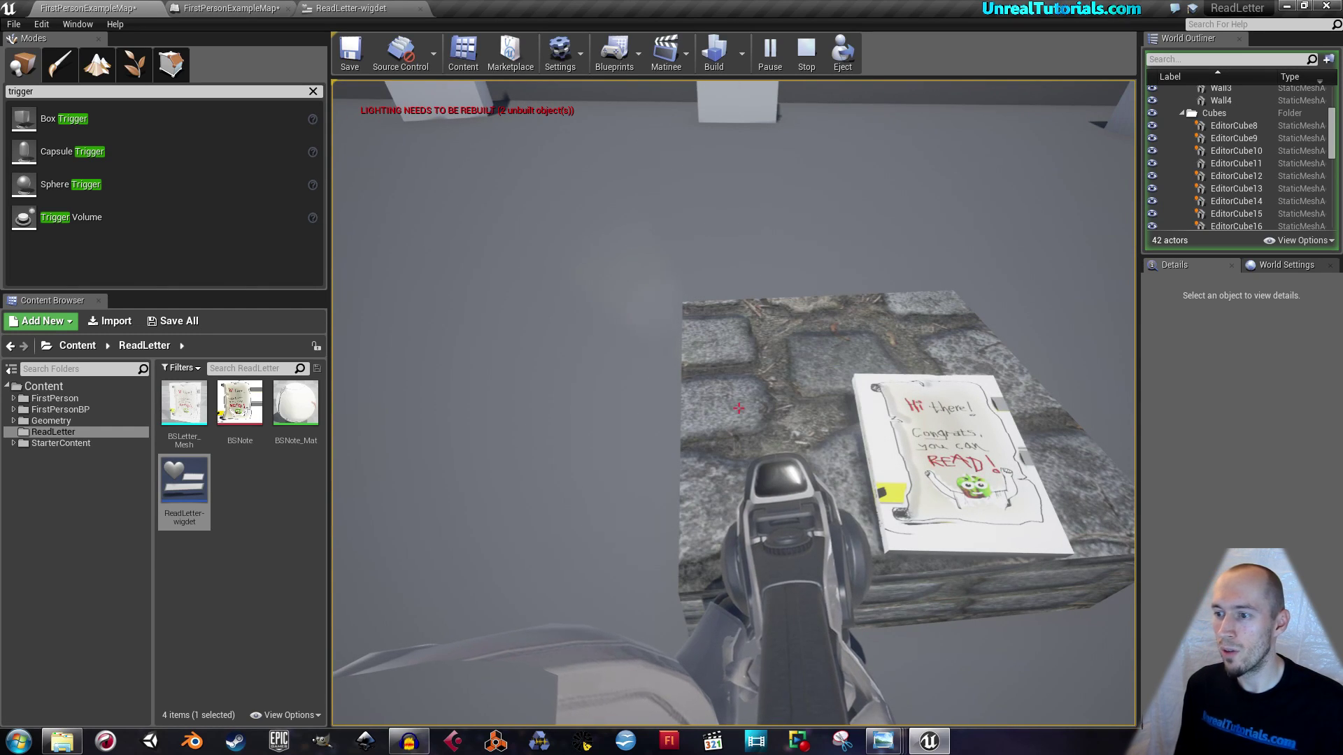
key(e)
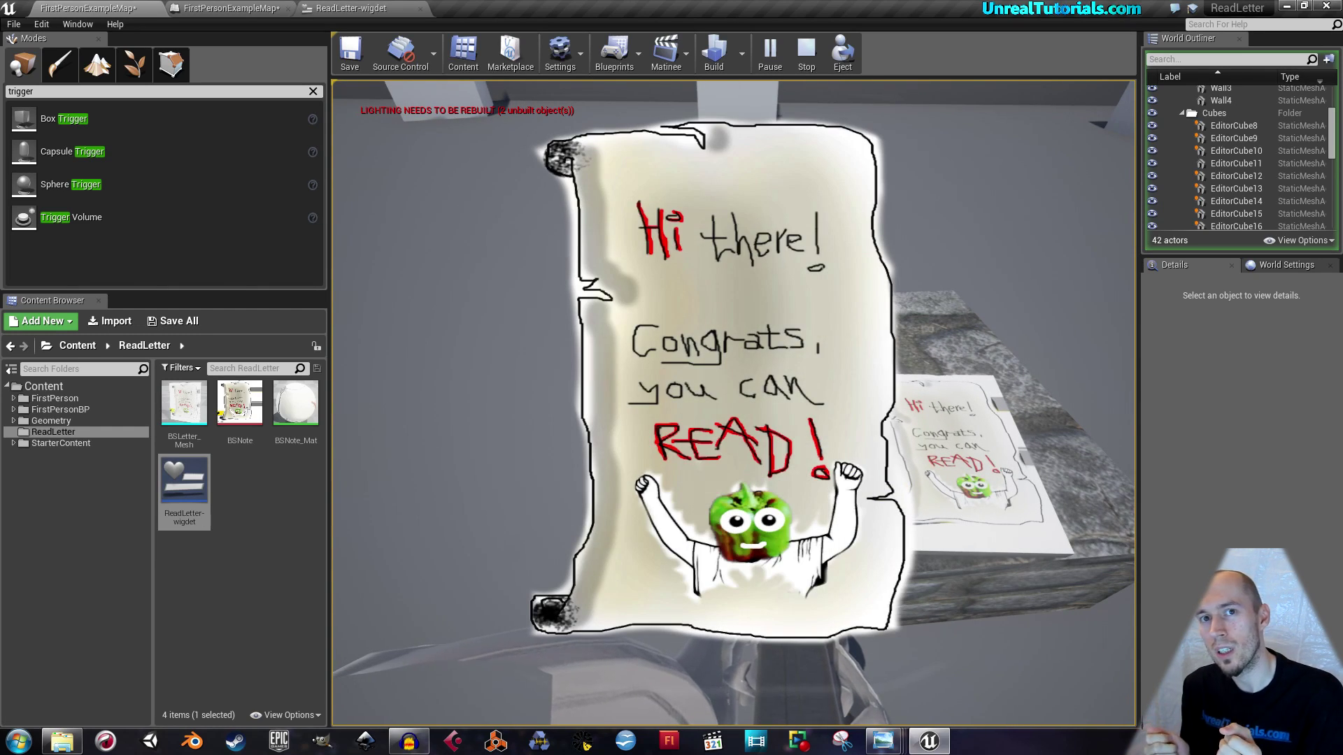
key(e)
key(e)
key(e)
key(Escape)
- Select the letter mesh in the level and shift the FlipFlop node closer to the Gate in the level blueprint
click(782, 625)
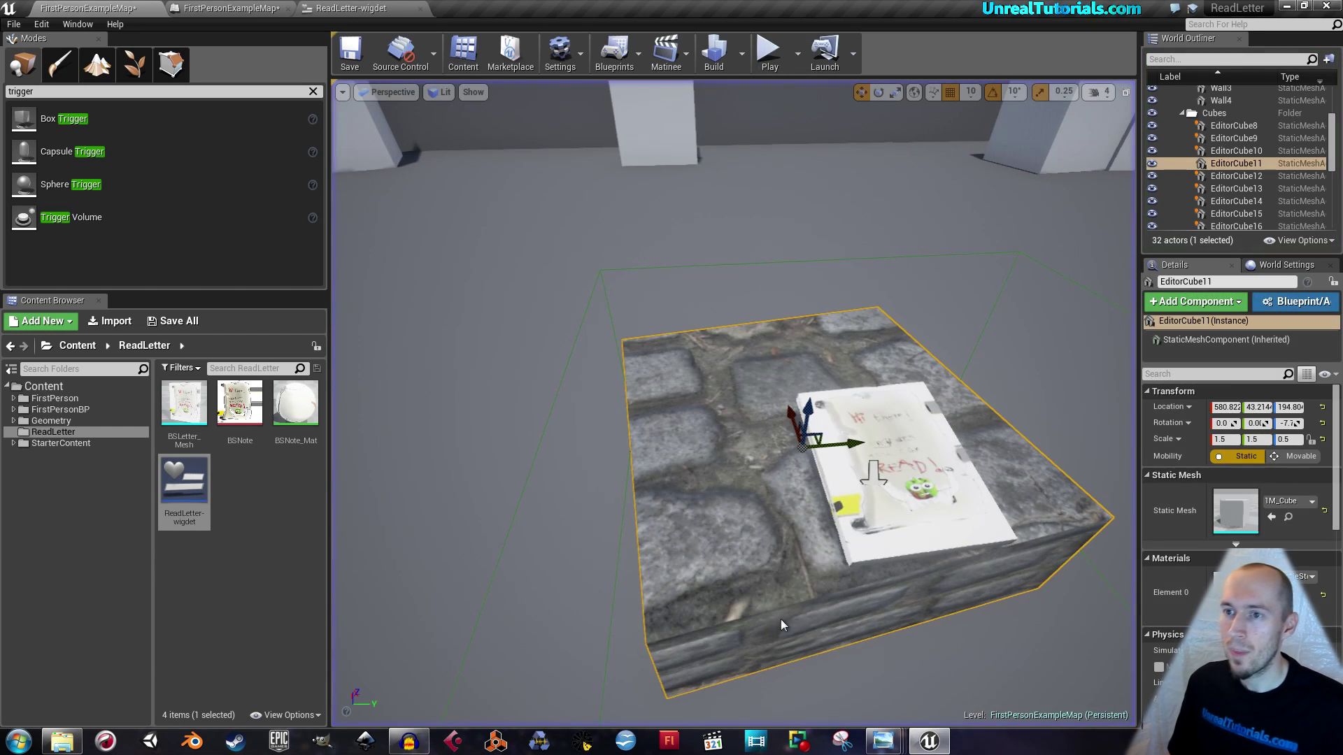
right_drag(825, 420, 790, 434)
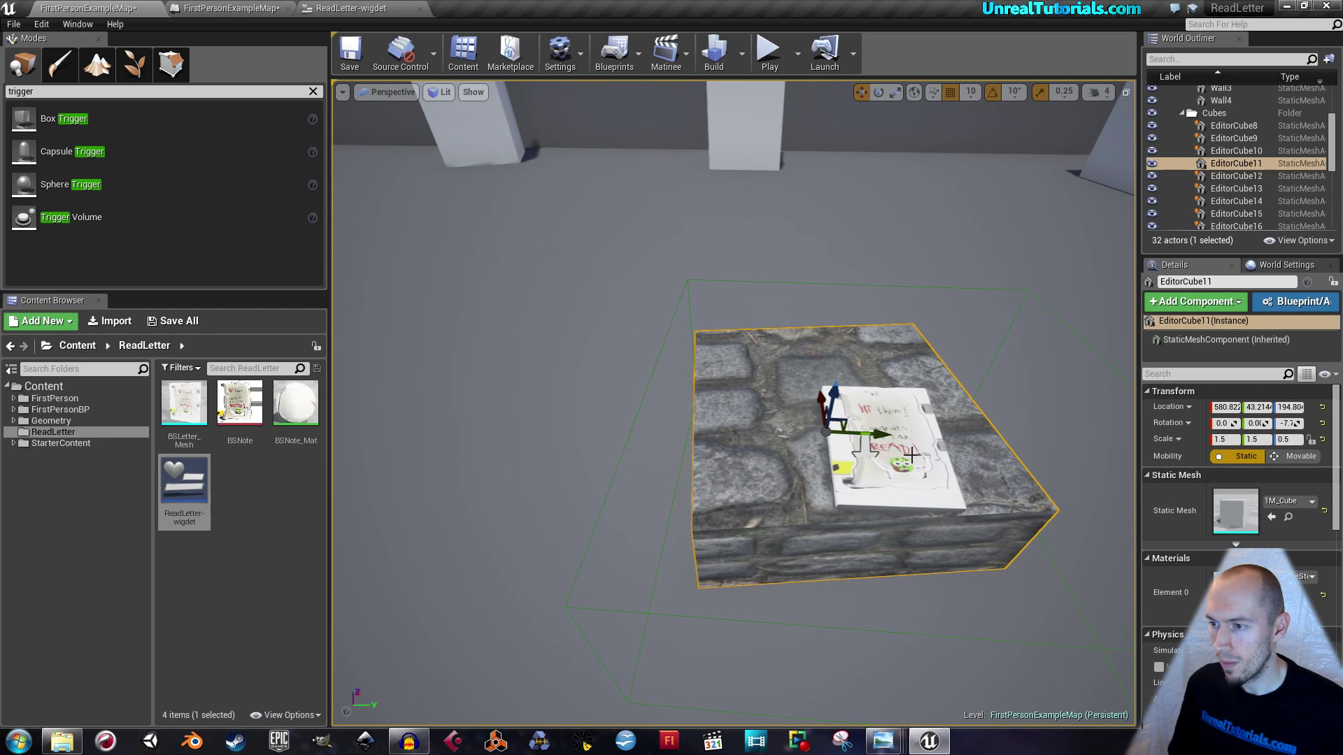
click(911, 455)
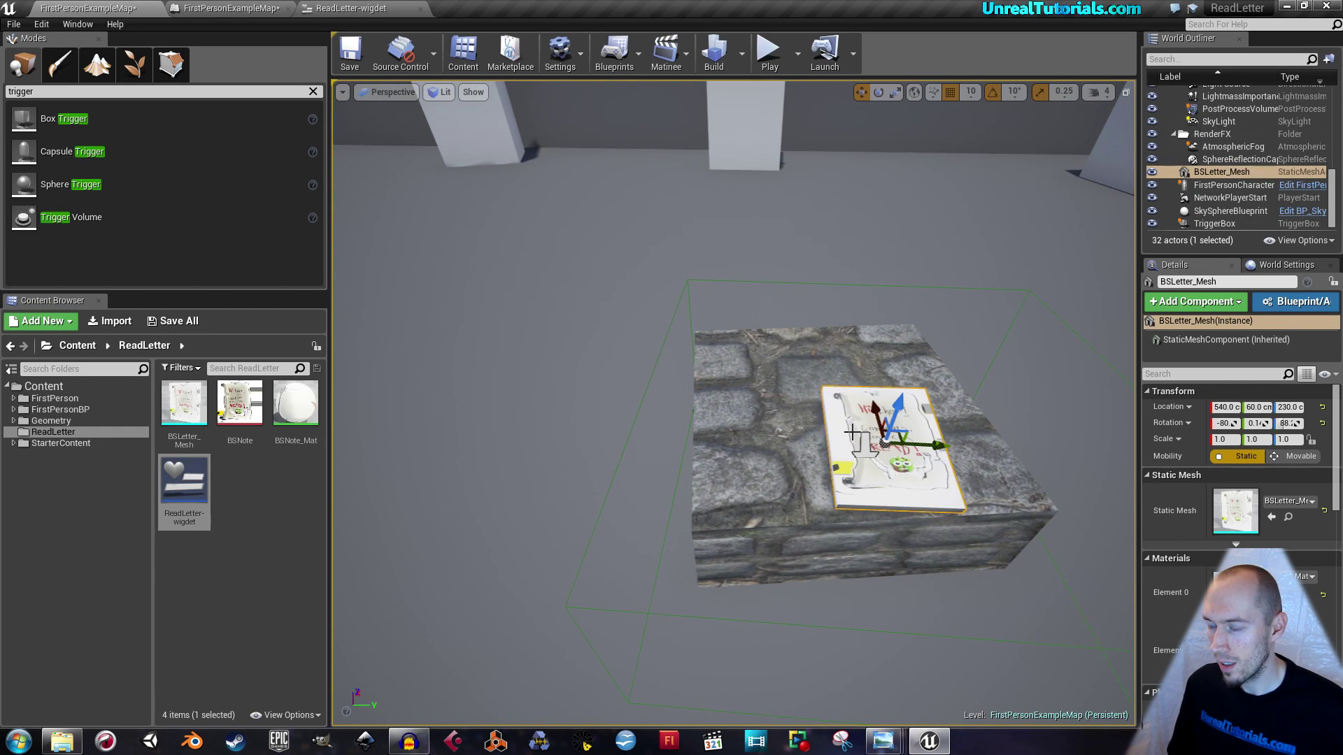
click(244, 8)
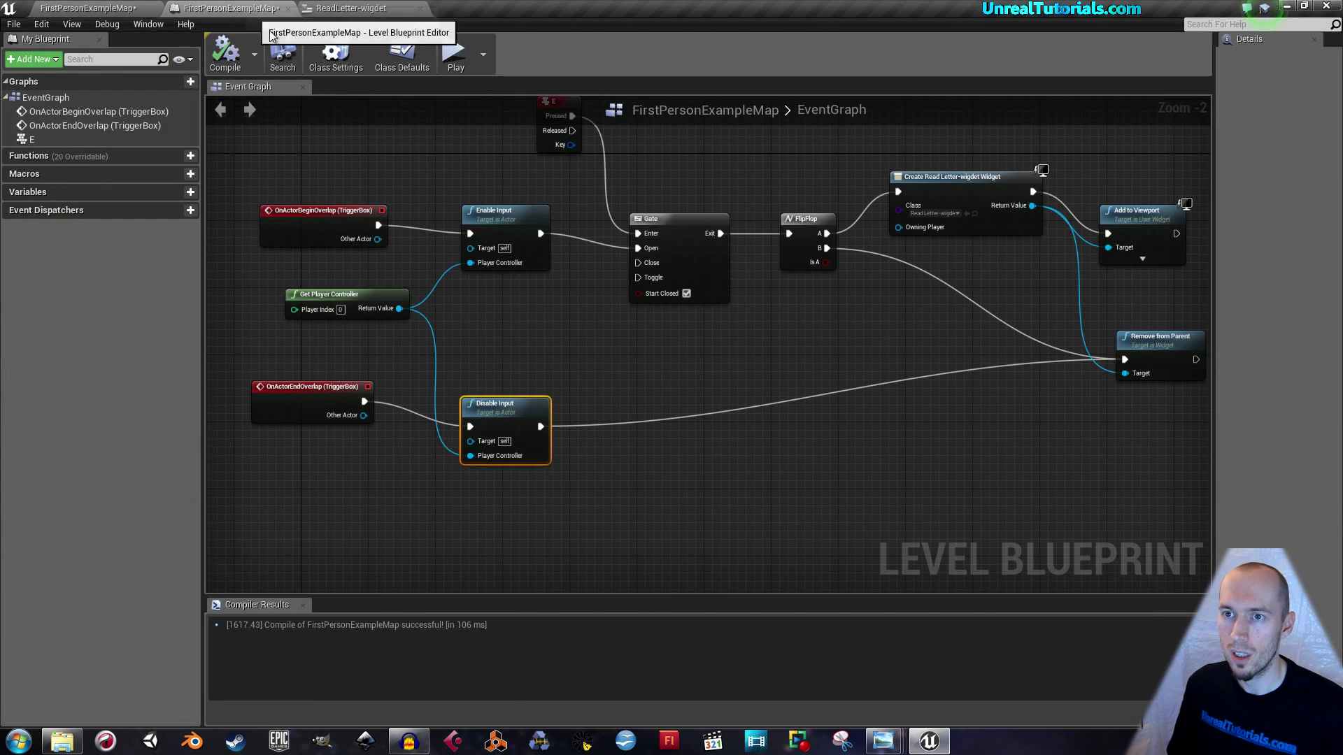
right_drag(874, 381, 849, 521)
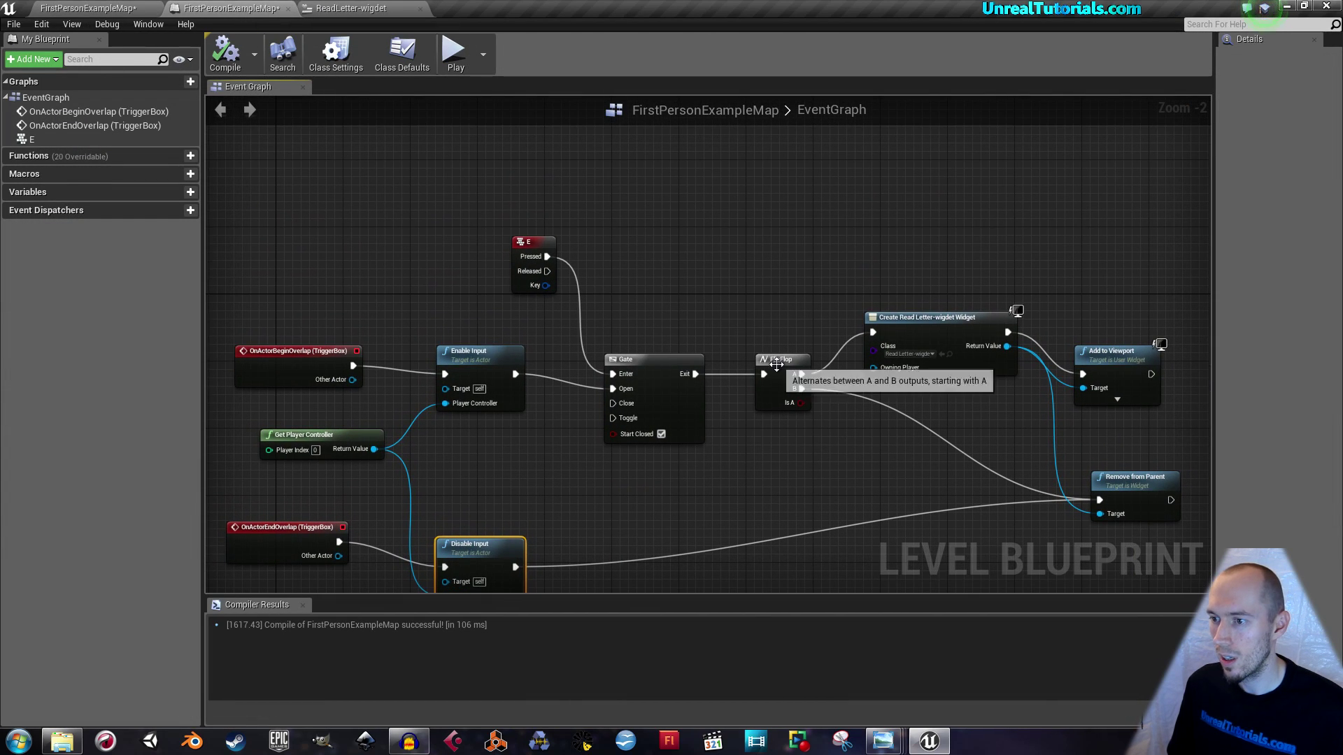
click(750, 356)
drag(751, 356, 744, 347)
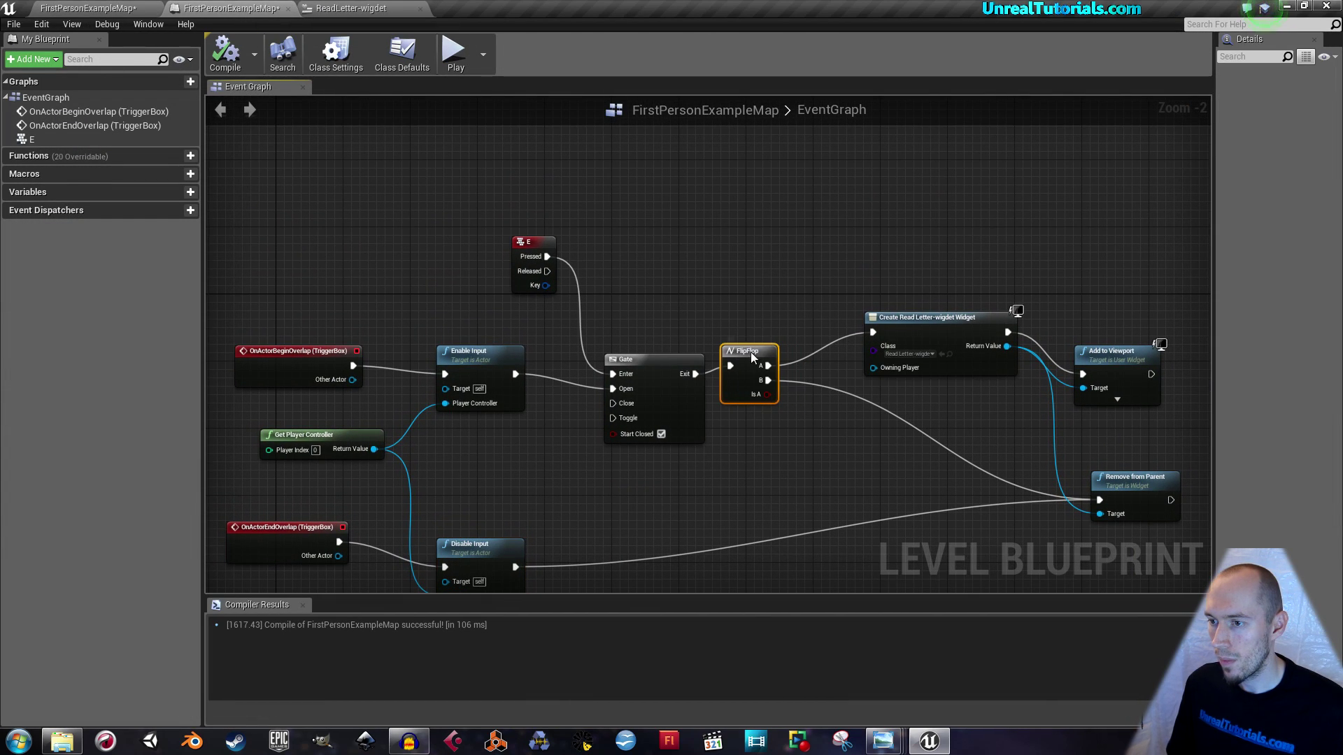
- Turn context sensitivity on for the node search and create a reference to BSLetter_Mesh above the FlipFlop node
right_click(769, 213)
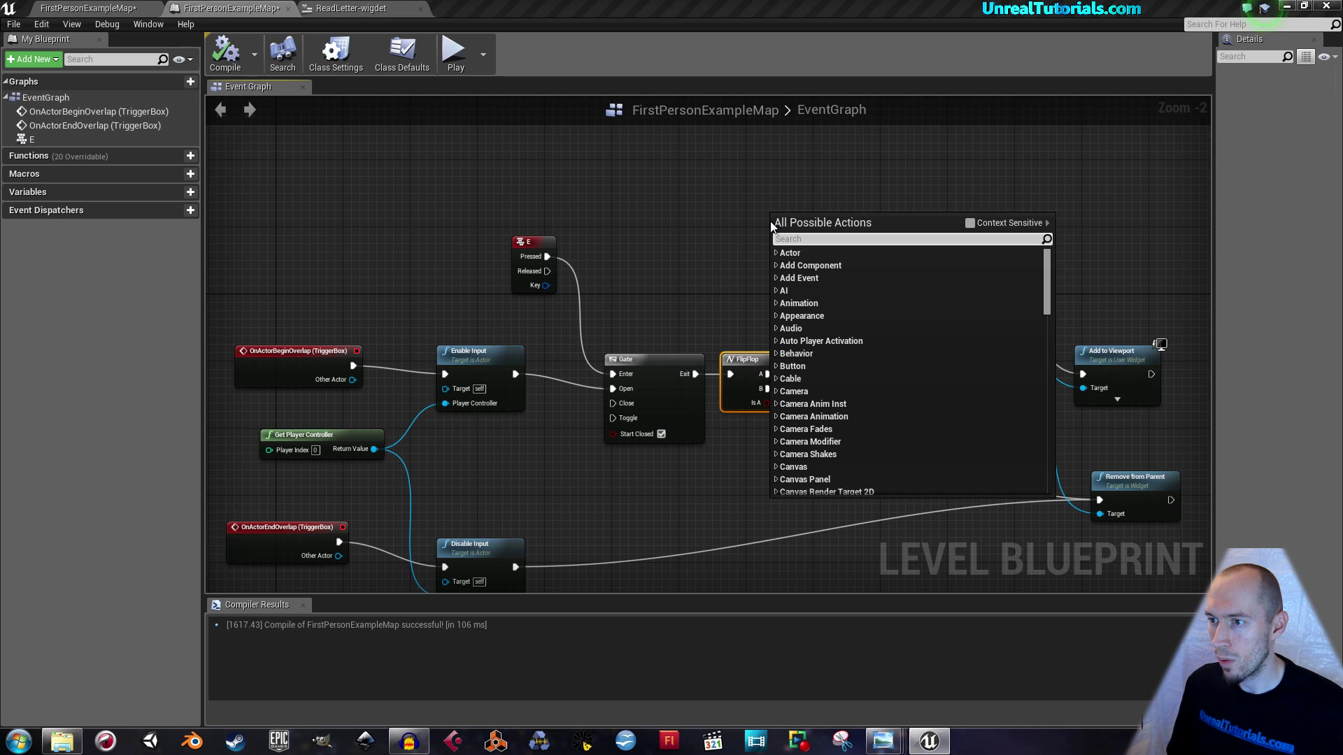
click(970, 223)
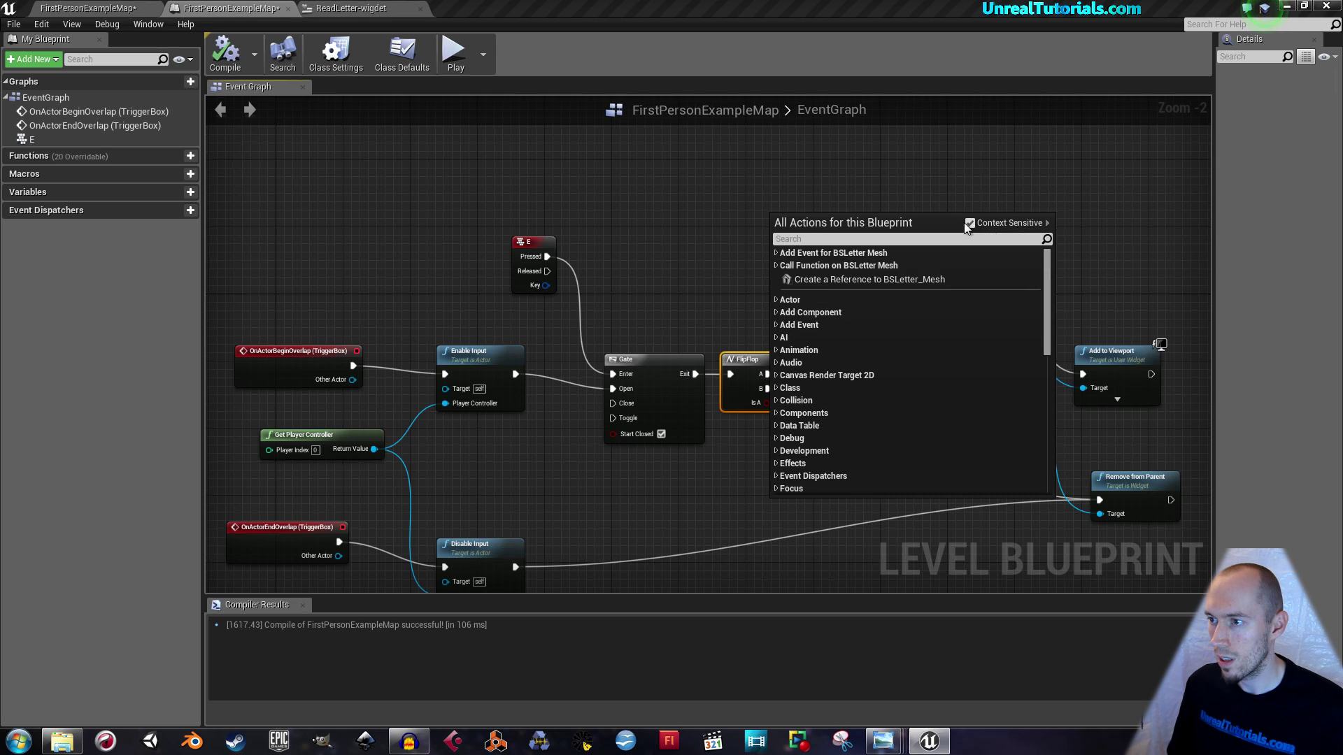
click(833, 278)
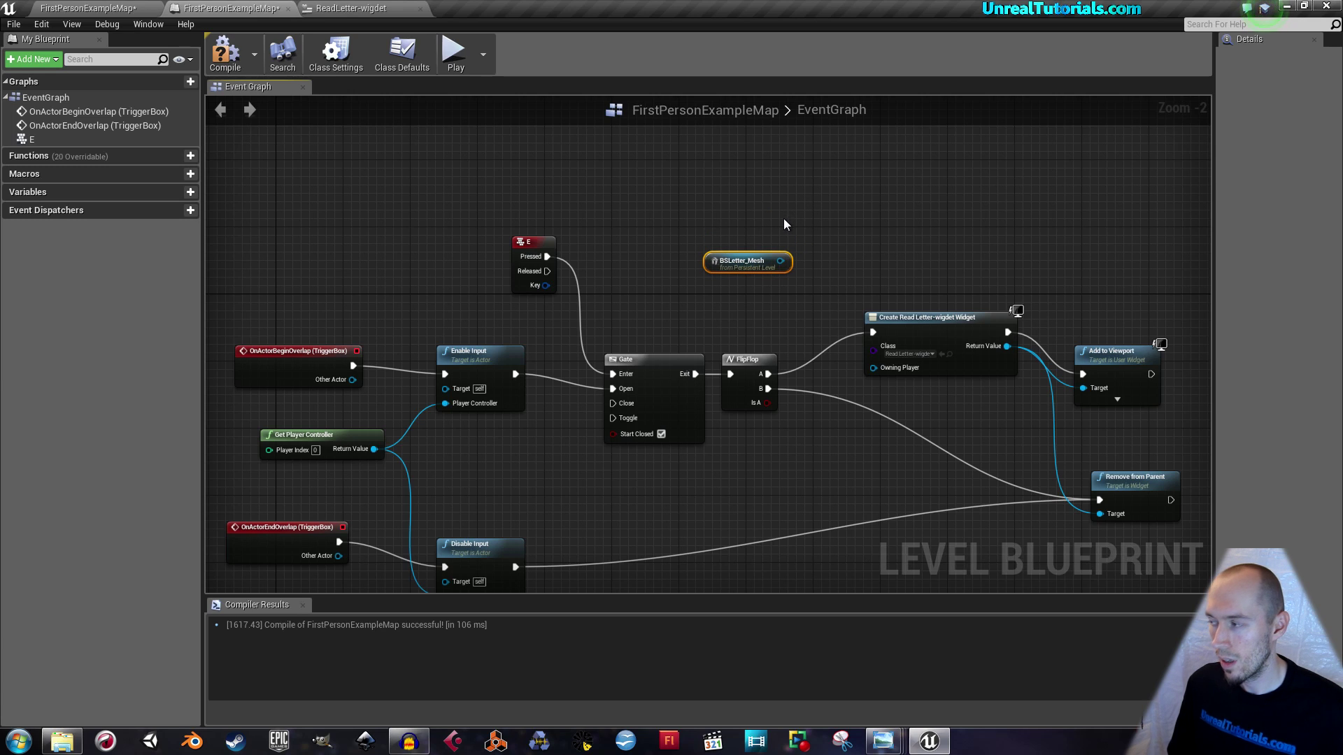
- Move the Create Widget, Add to Viewport and Remove from Parent nodes together away from the FlipFlop to make room
drag(909, 300, 1182, 572)
drag(1095, 324, 1085, 369)
drag(570, 237, 620, 262)
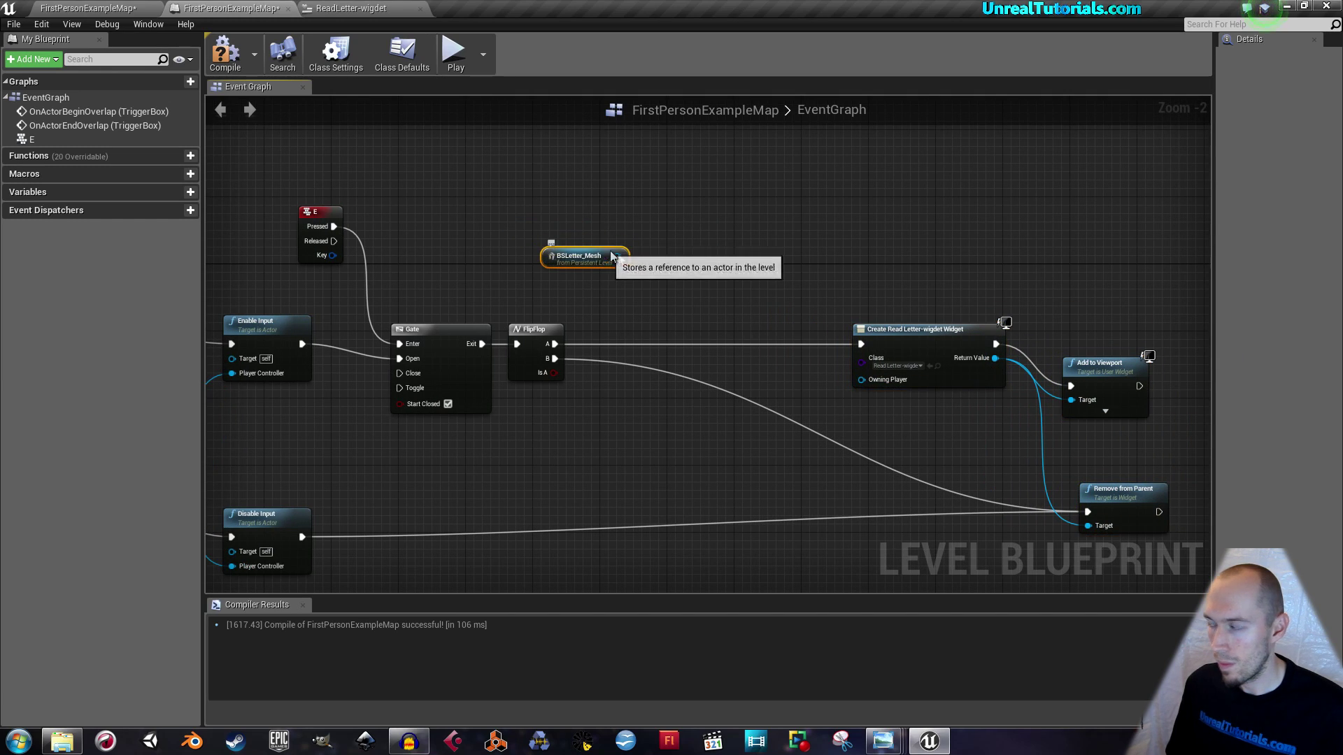
- Add a Set Actor Hidden In Game node for BSLetter_Mesh and delete the spare, unconnected mesh reference
click(697, 212)
right_click(677, 205)
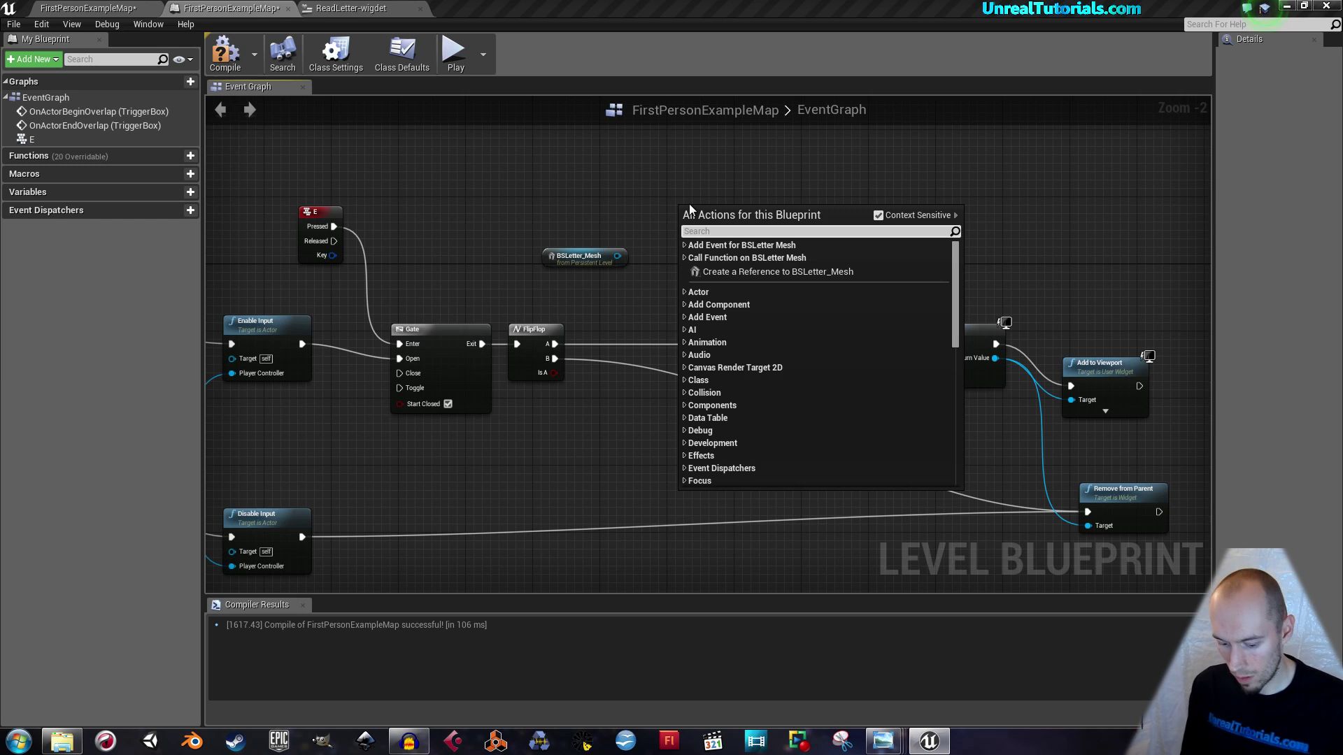
text(hidden)
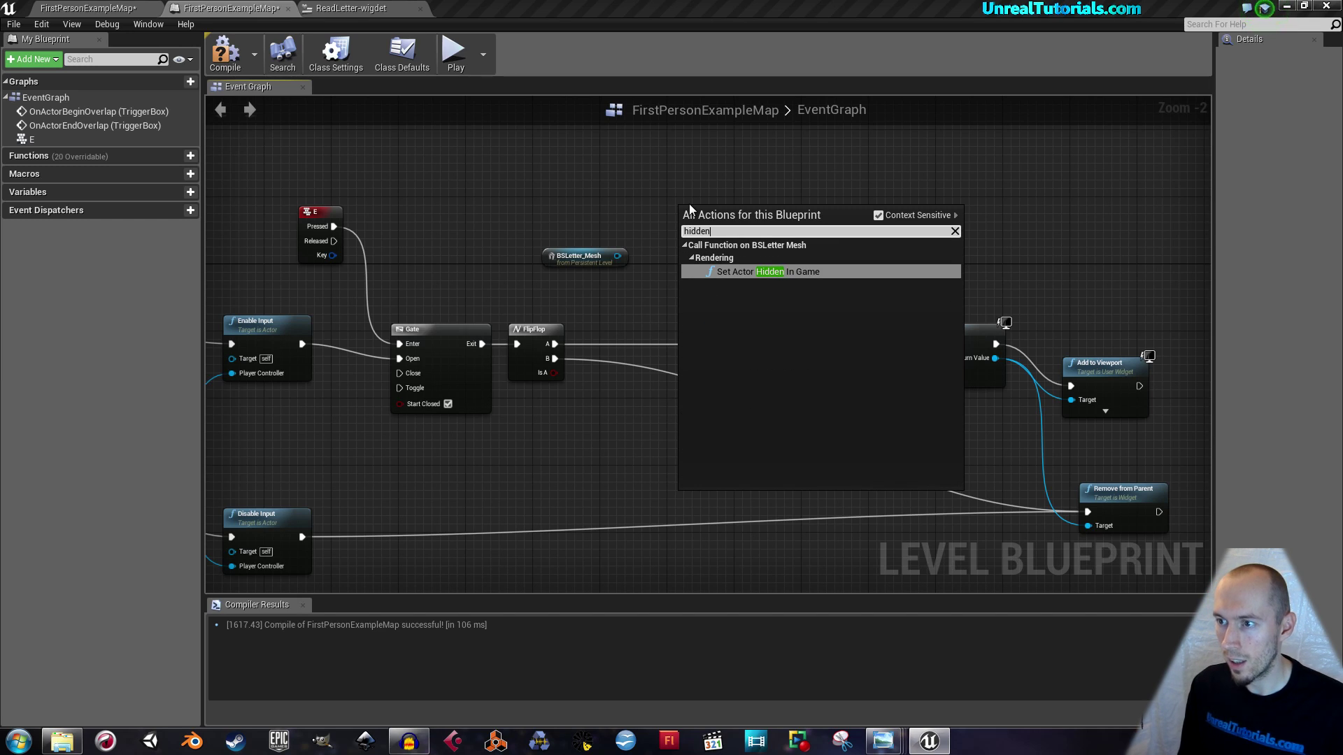
key(Return)
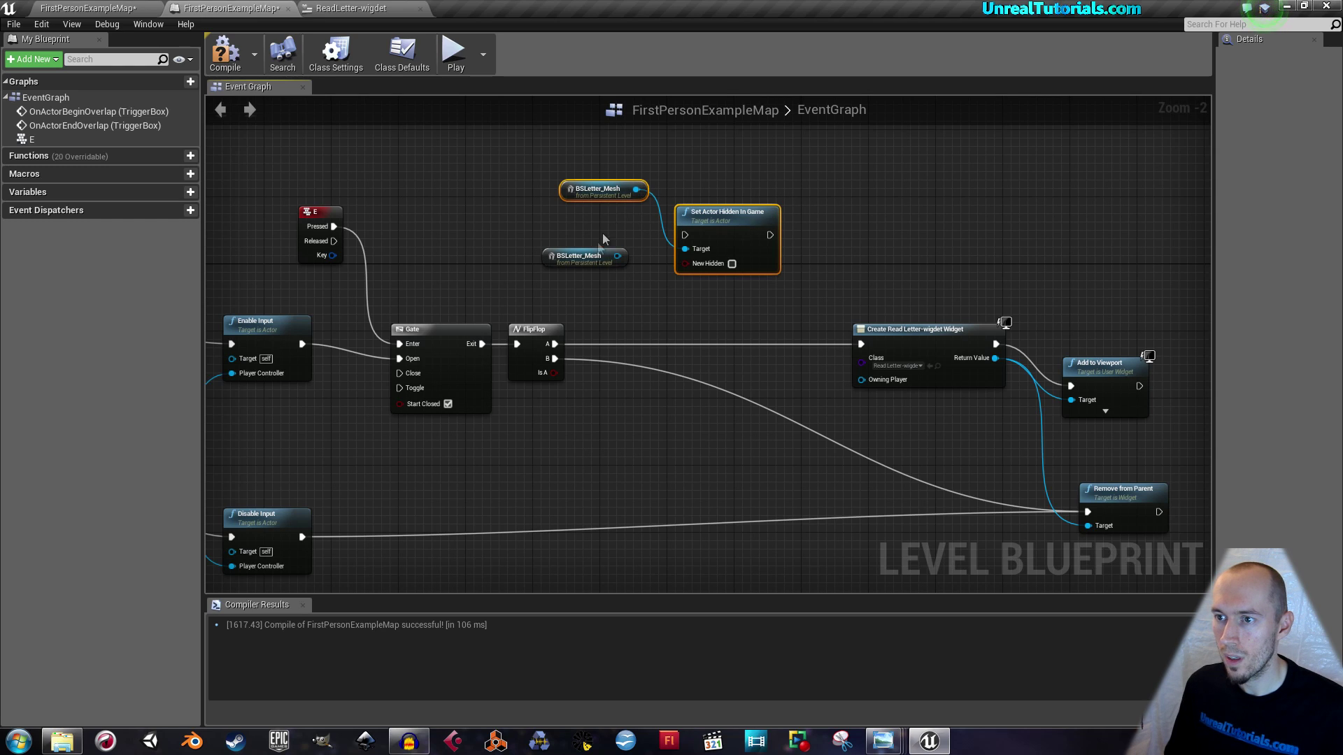
click(599, 262)
key(Delete)
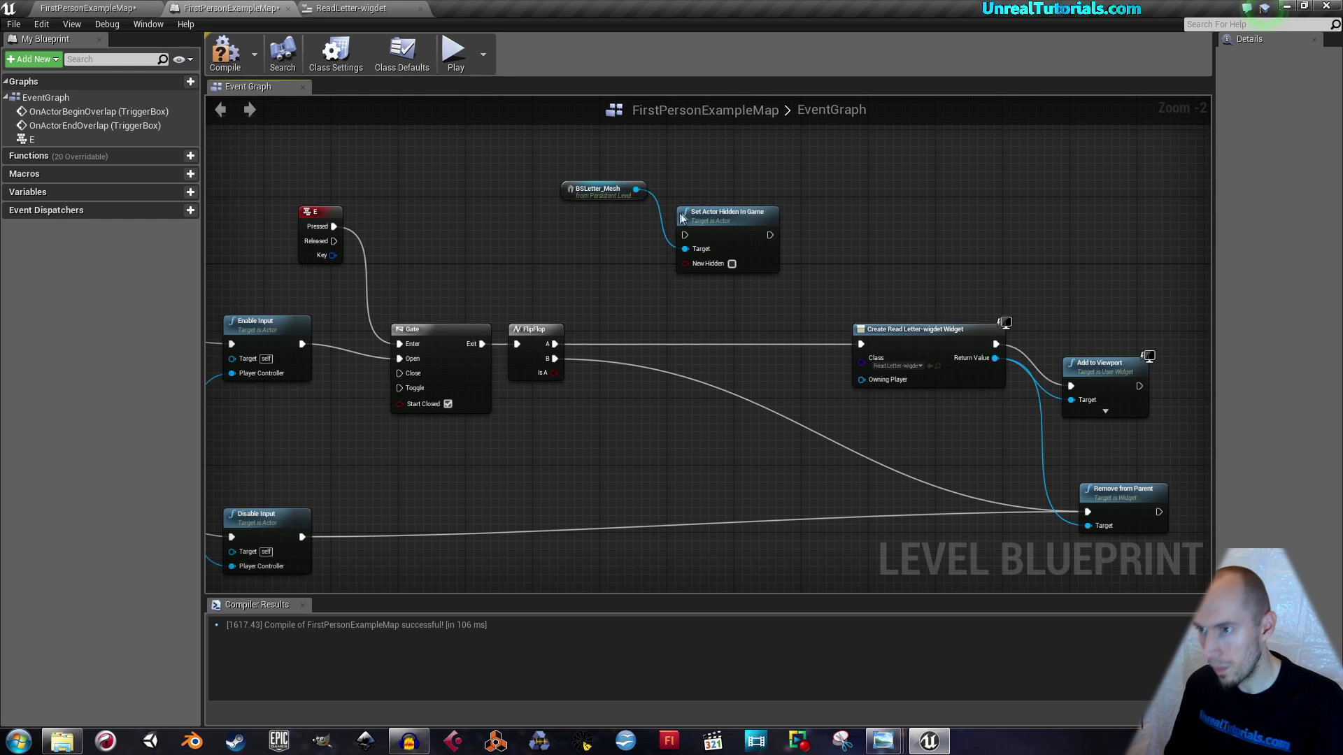
- Wire Set Actor Hidden In Game between the FlipFlop's A output and the Create Widget node, and tidy it with its mesh reference
drag(692, 212, 692, 254)
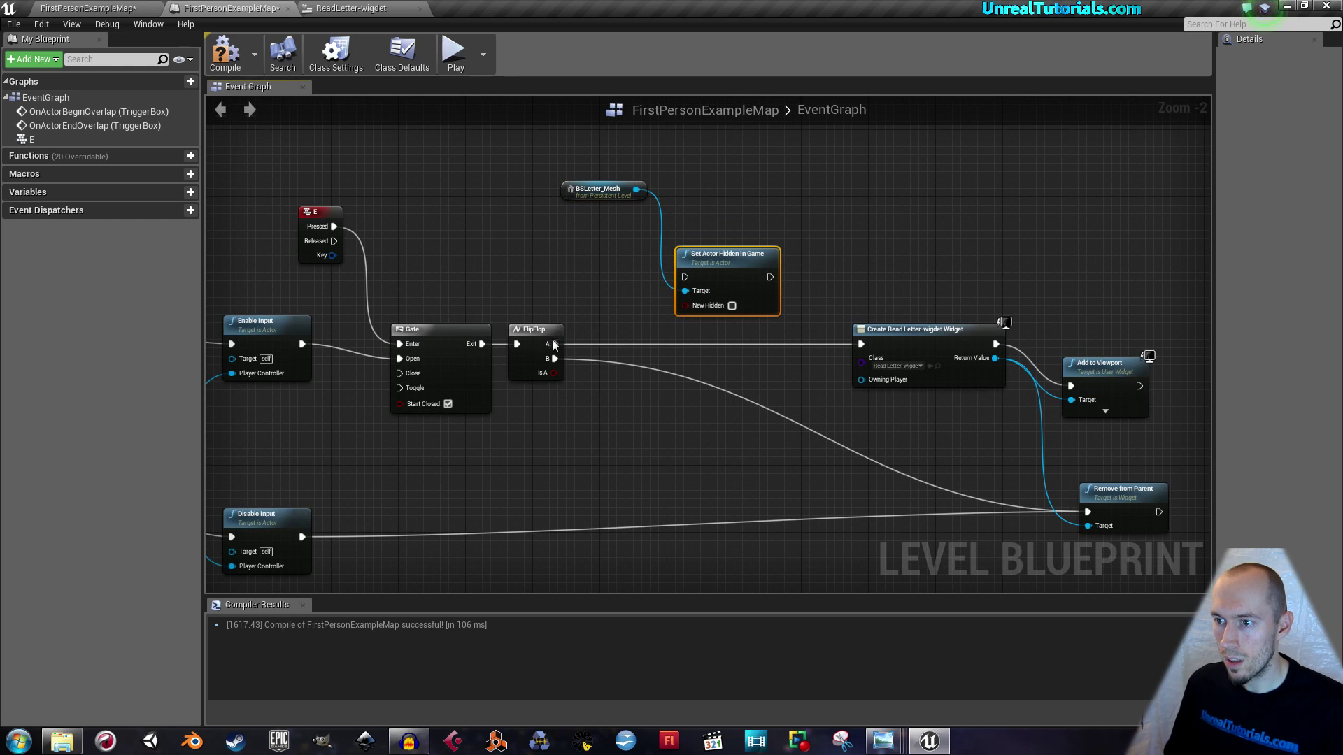
drag(553, 344, 686, 280)
drag(770, 277, 858, 343)
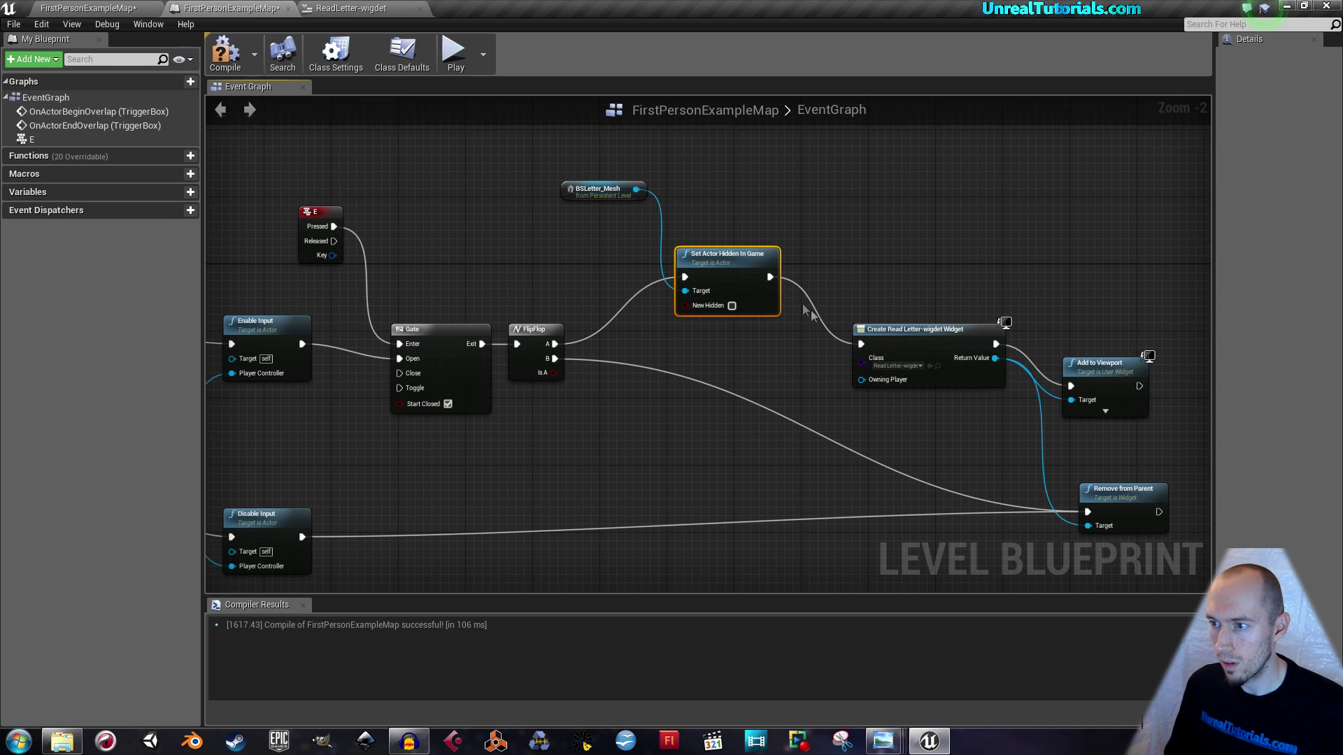
drag(698, 263, 706, 288)
drag(604, 184, 609, 260)
right_drag(587, 379, 686, 338)
mouse_move(480, 425)
right_down()
mouse_move(518, 414)
mouse_move(504, 420)
right_up()
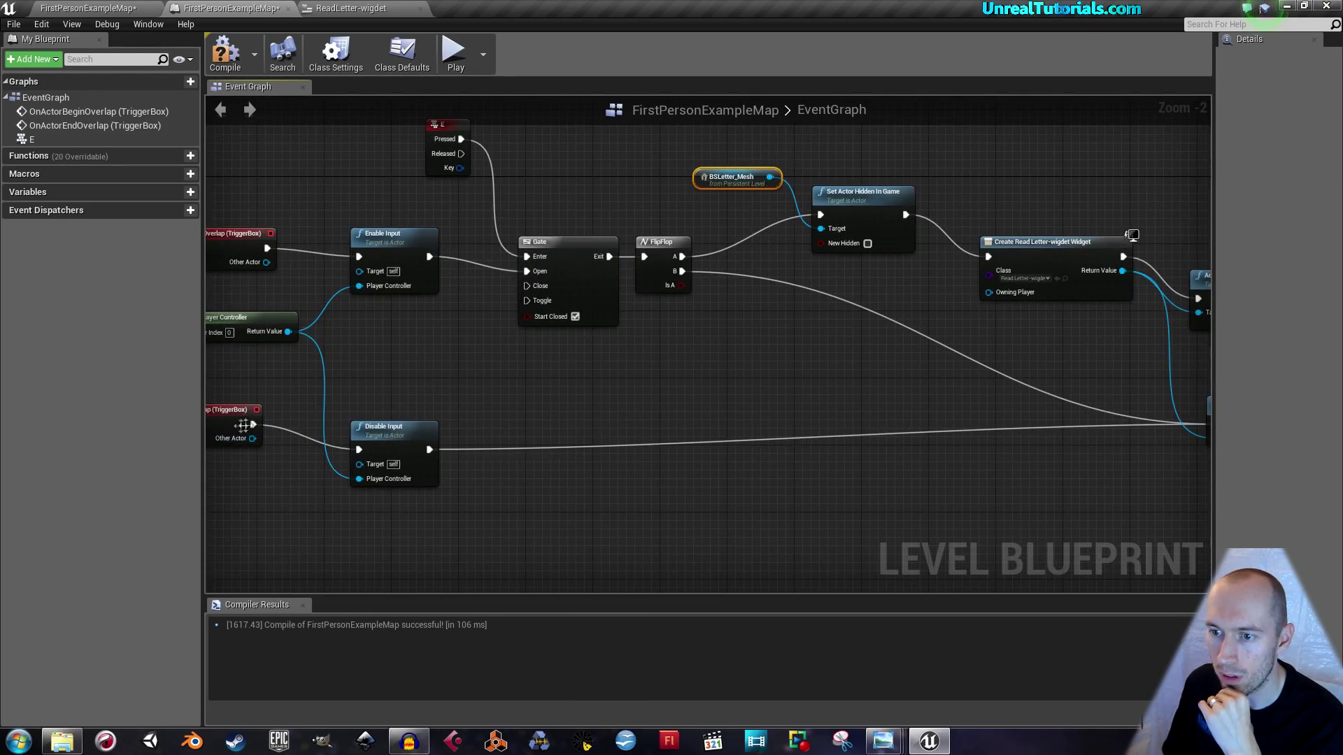
- Duplicate the Set Actor Hidden In Game node below the original and place the shared BSLetter_Mesh reference between the two
right_drag(603, 413, 552, 423)
click(808, 199)
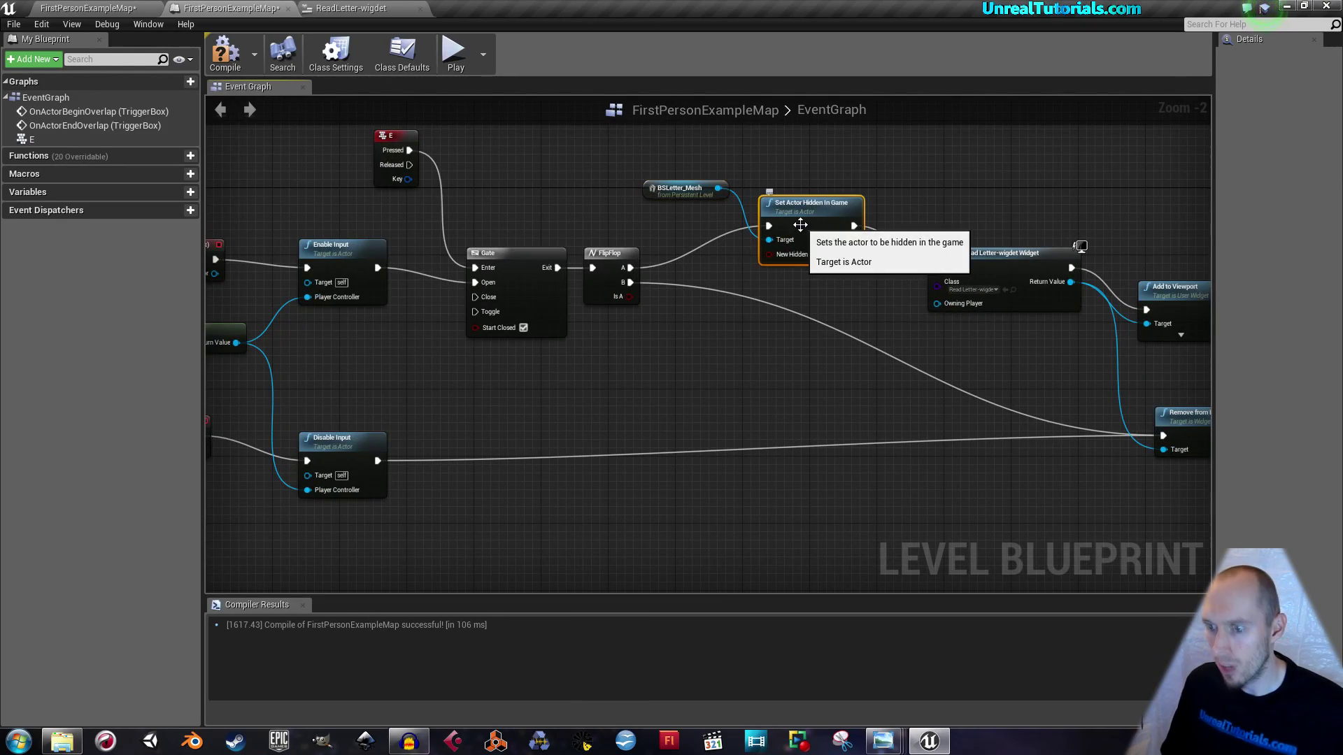
key(ctrl+c)
key(ctrl+v)
drag(797, 277, 655, 357)
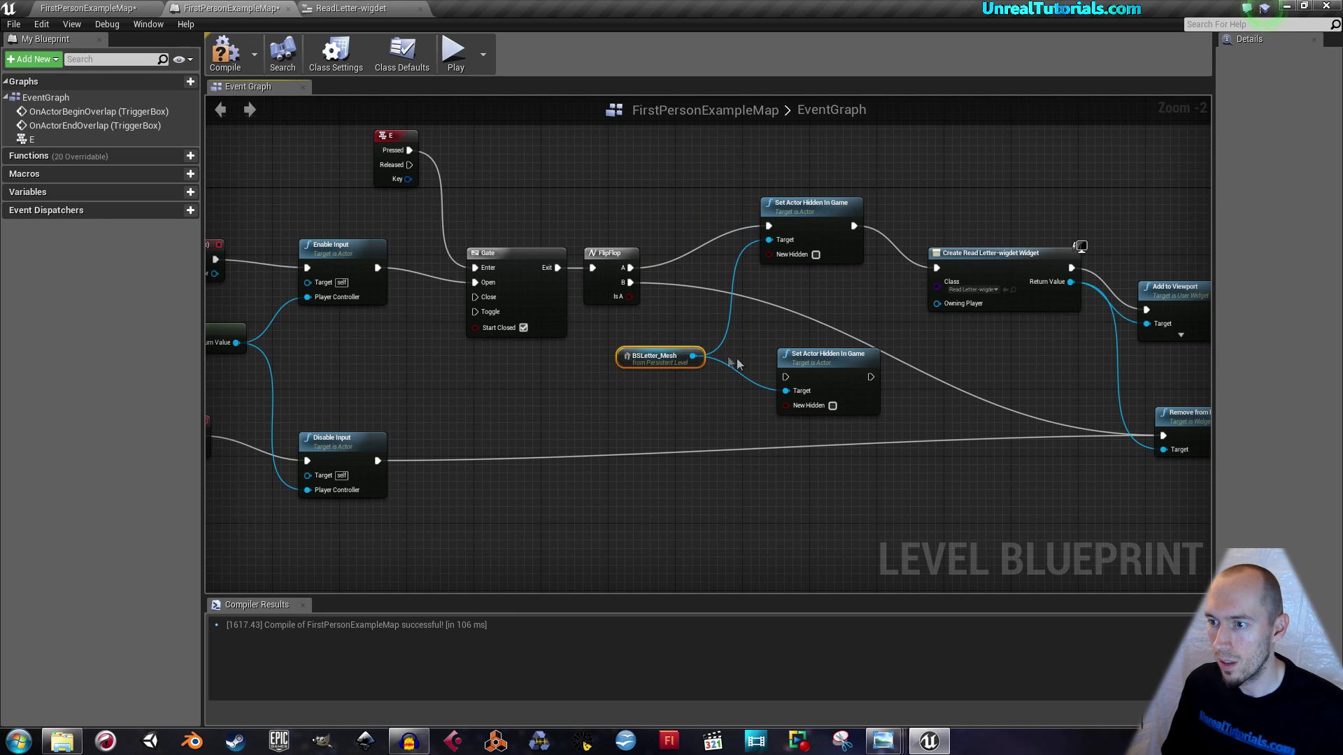
drag(800, 359, 800, 426)
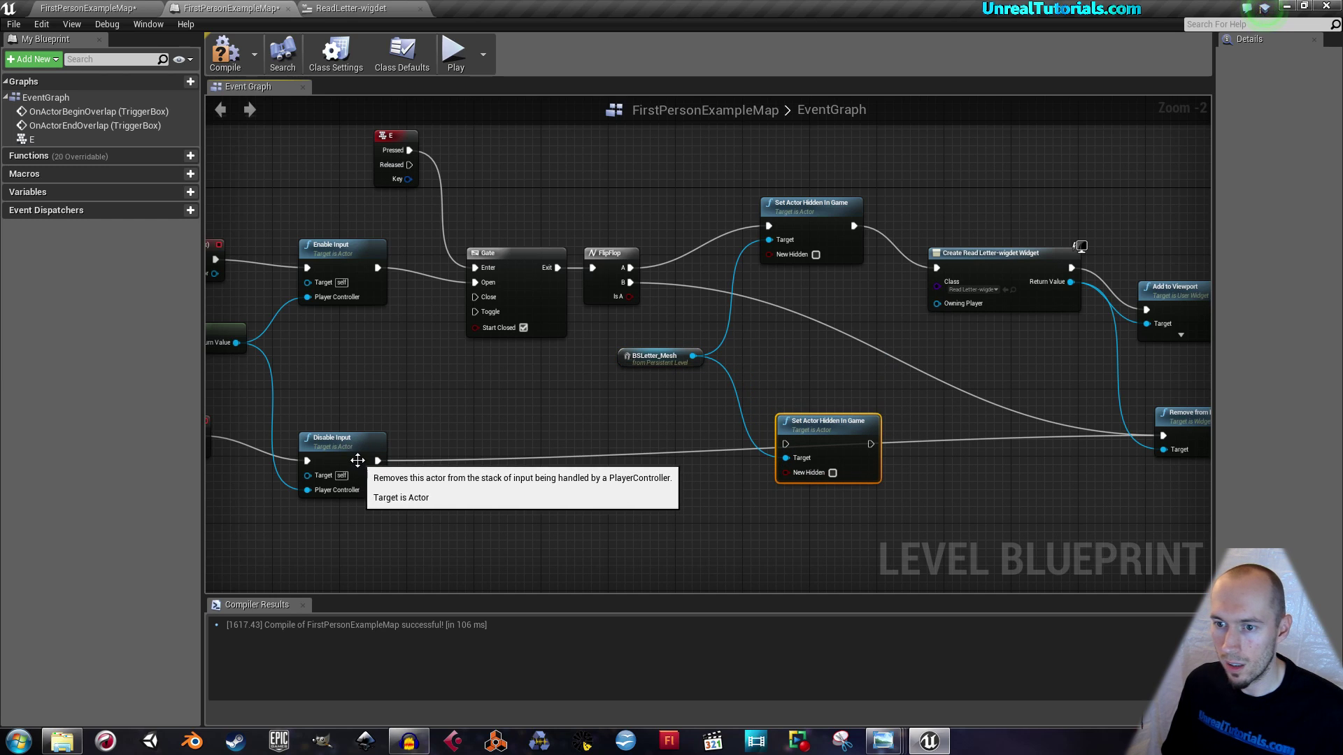
- Wire the duplicated Set Actor Hidden In Game node between Disable Input and Remove from Parent
drag(381, 463, 786, 444)
right_drag(786, 444, 946, 435)
drag(766, 433, 1057, 425)
right_drag(689, 353, 740, 365)
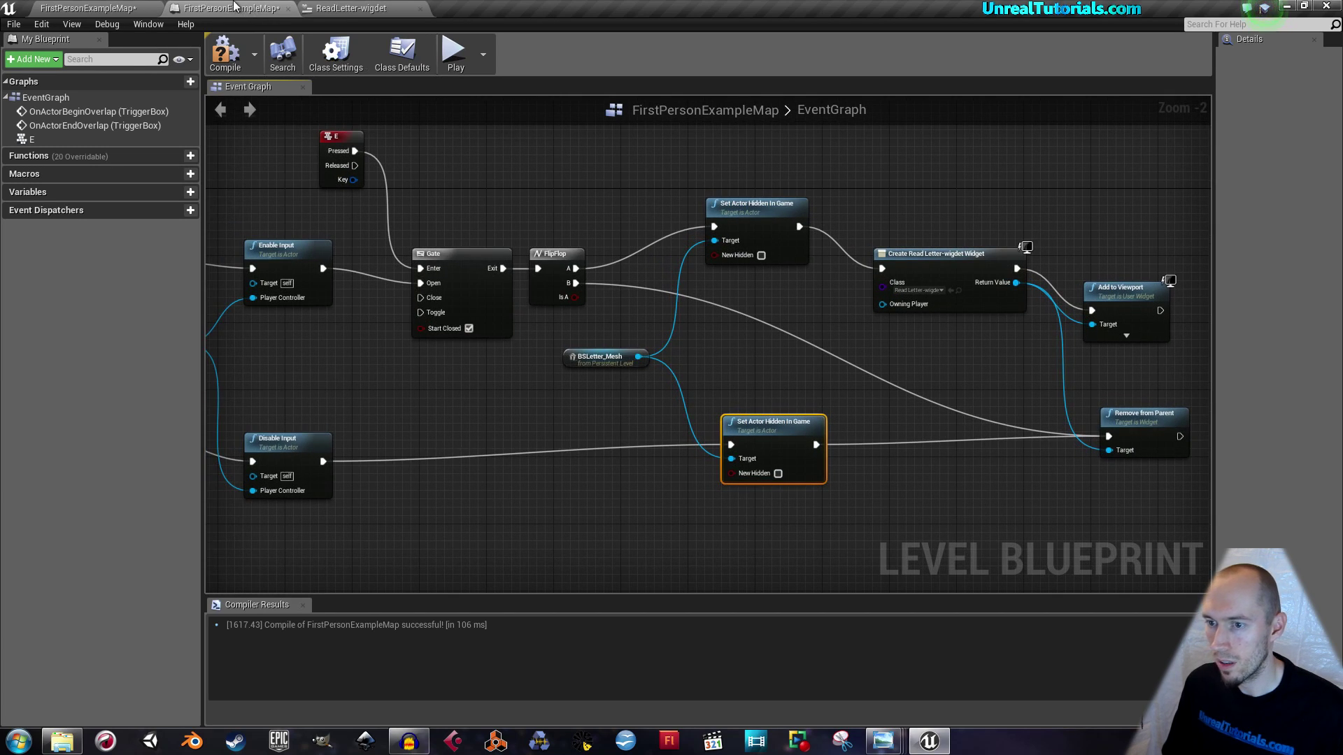
- Compile the level blueprint and save the FirstPersonExampleMap level
click(224, 51)
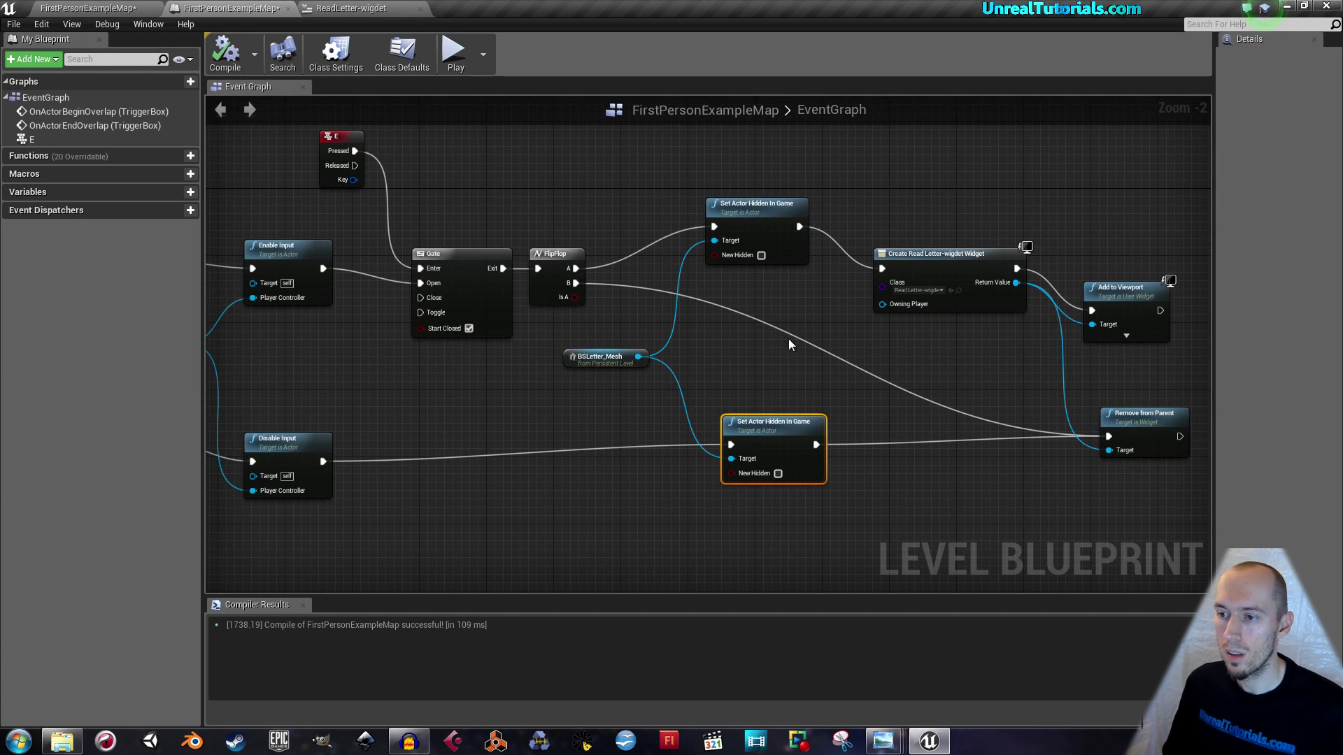
right_drag(750, 355, 860, 376)
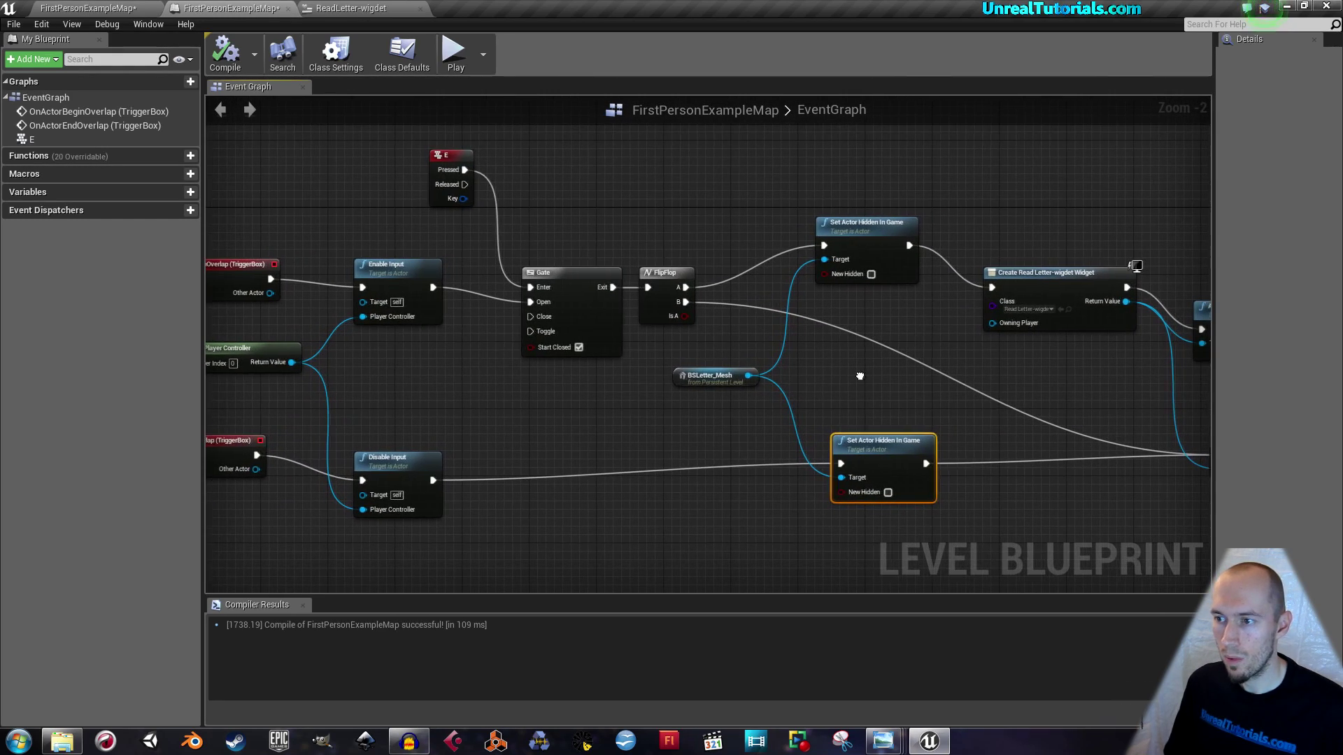
click(116, 8)
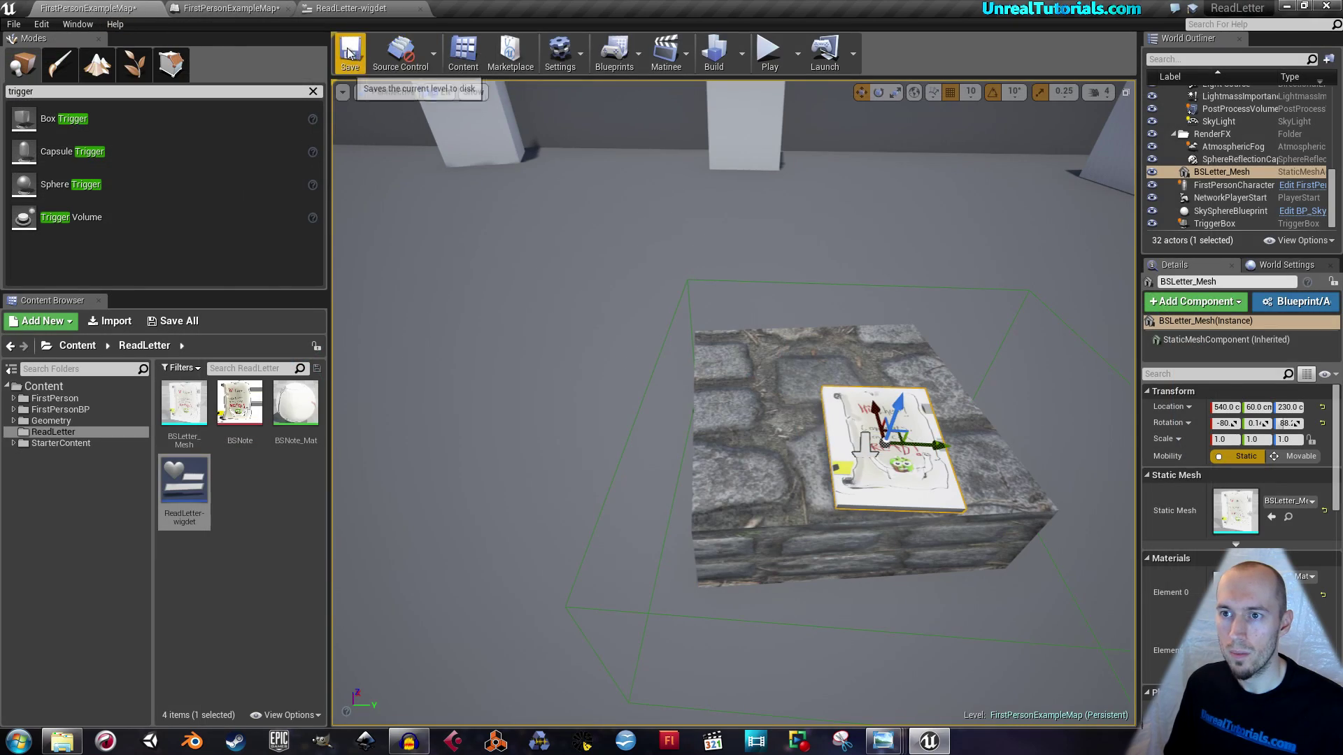
click(350, 54)
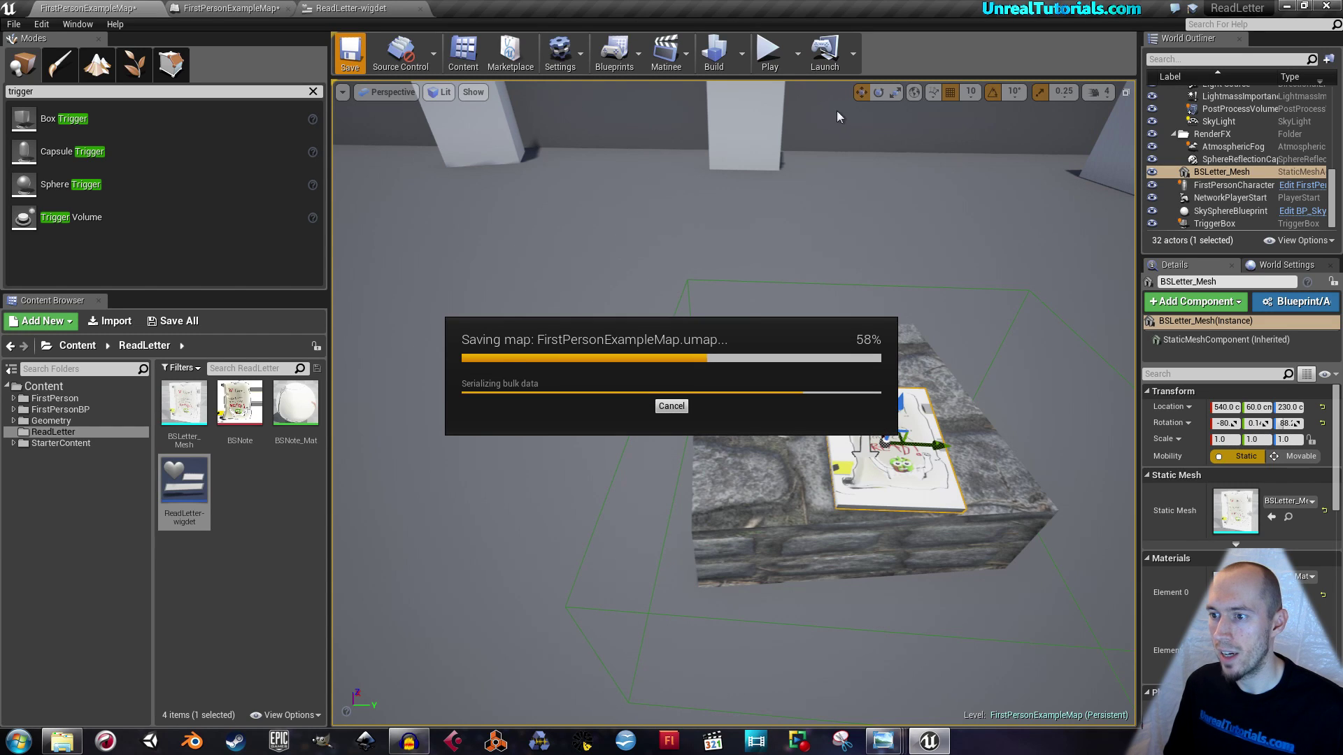
- Play the level, walk up to the letter and toggle it with E several times, then stop playing
click(768, 61)
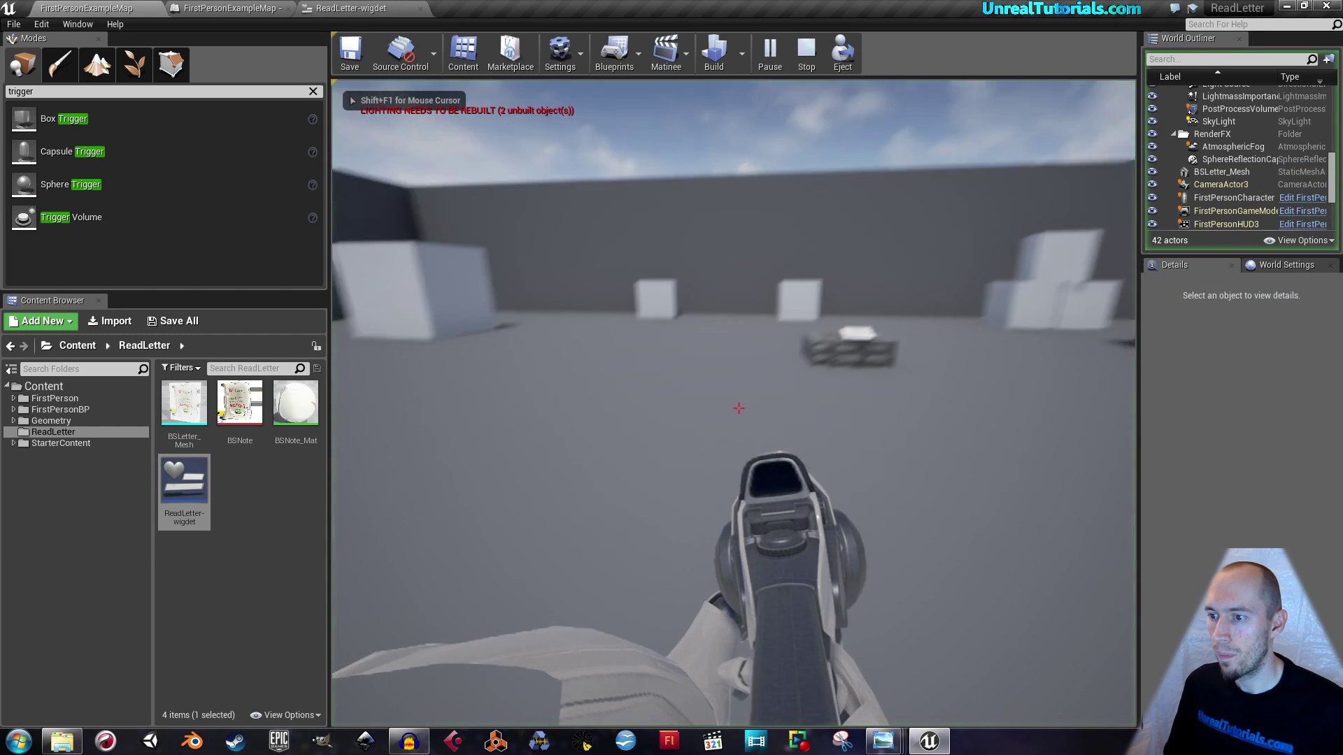
key(w)
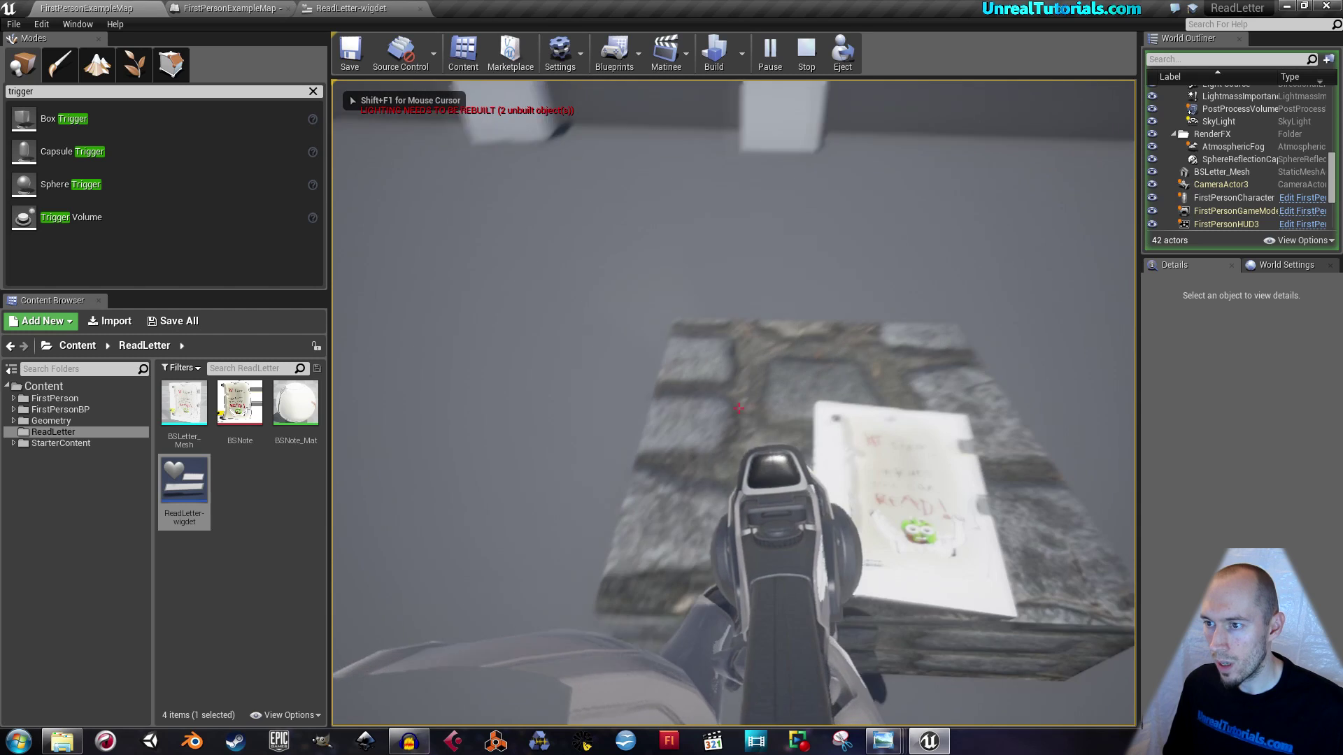
key(e)
key(e)
key(e)
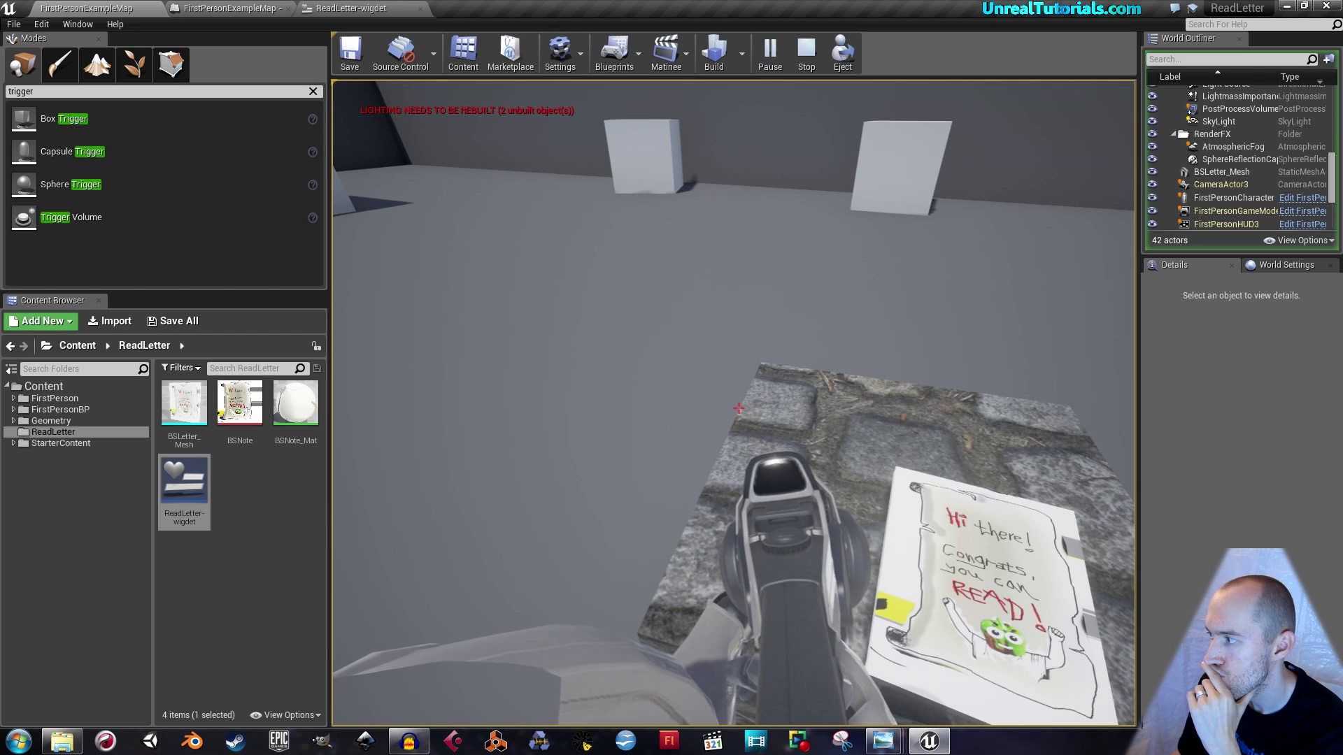
key(Escape)
- Enable New Hidden on the Set Actor Hidden In Game node fed by the FlipFlop's A output and compile the level blueprint
click(350, 7)
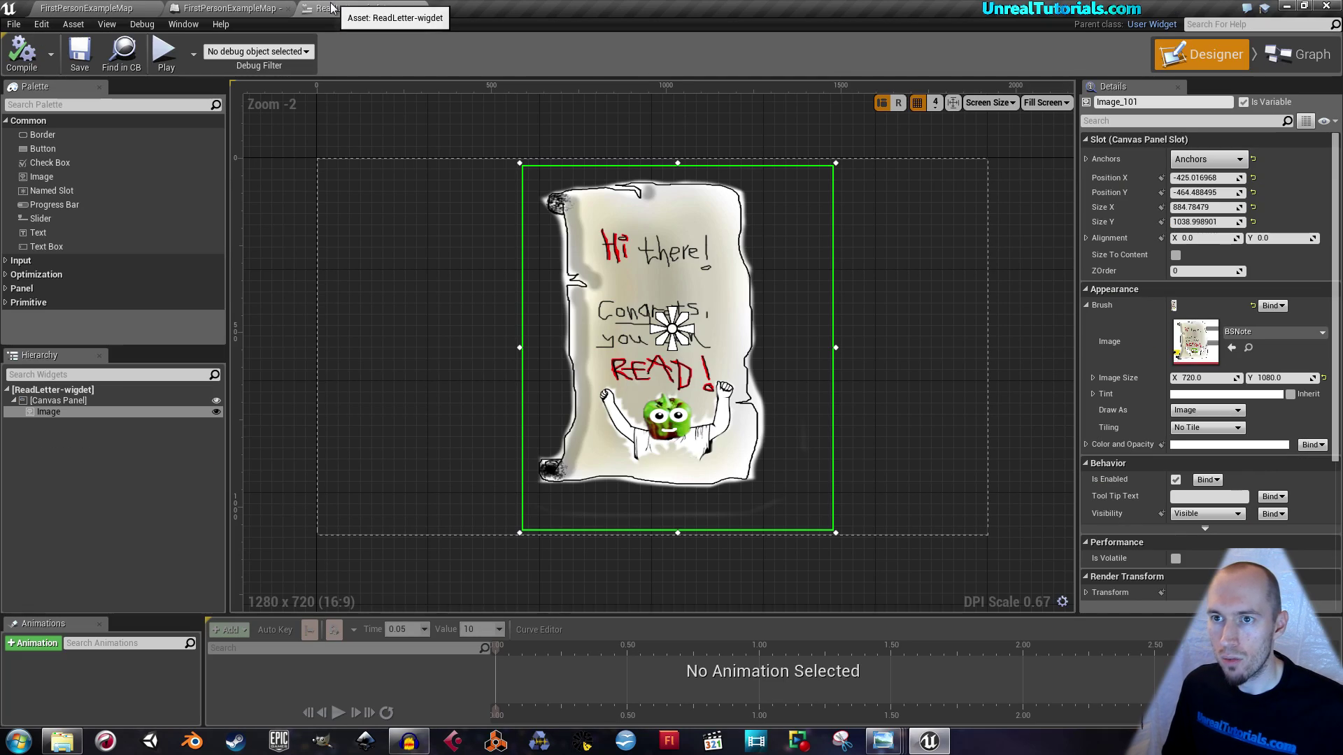
click(247, 7)
scroll(840, 404, up, 2)
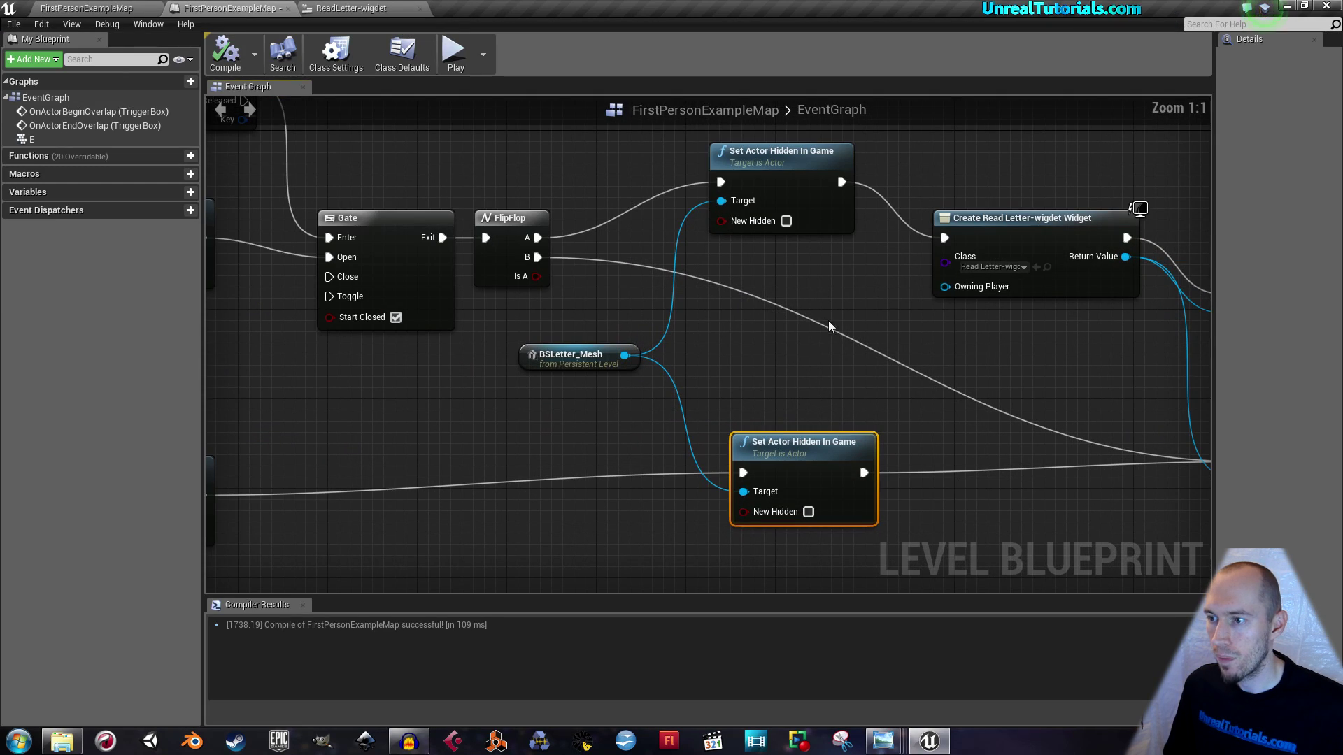
right_drag(826, 316, 818, 414)
drag(744, 251, 744, 263)
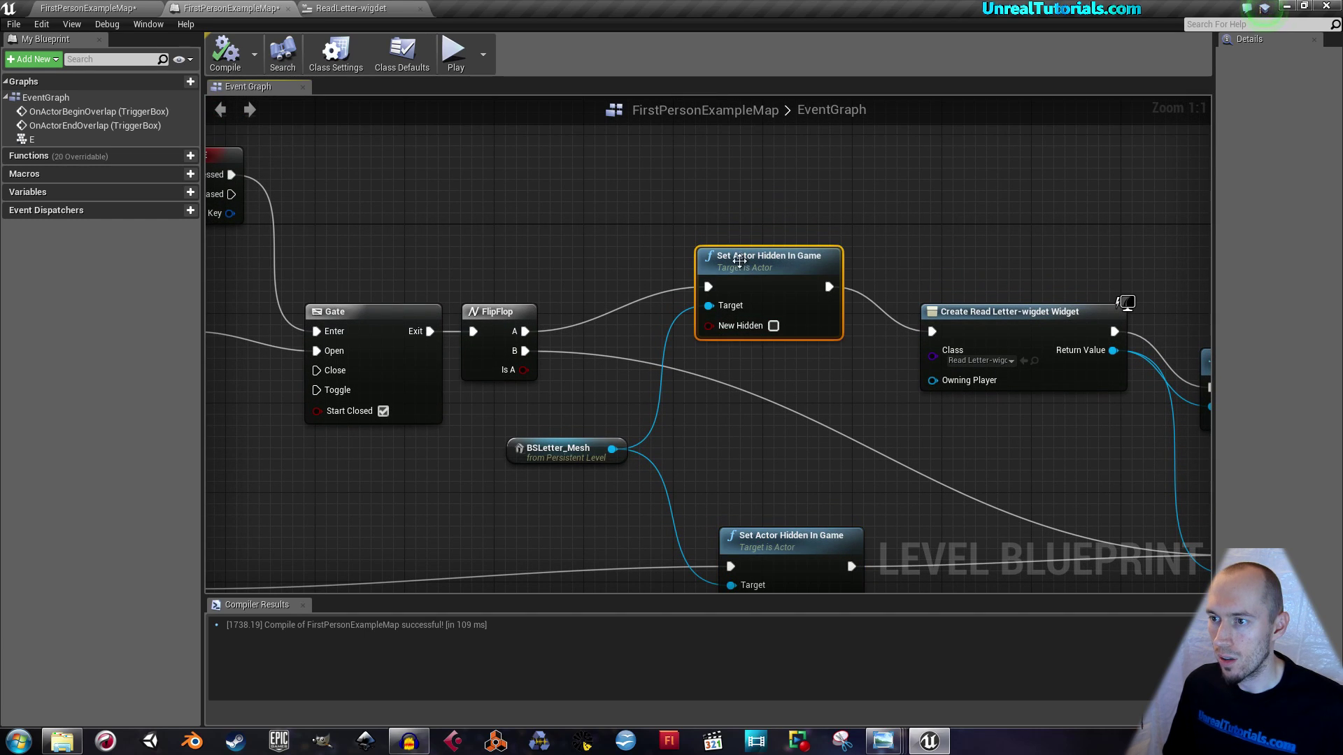
click(772, 327)
right_drag(762, 387, 746, 349)
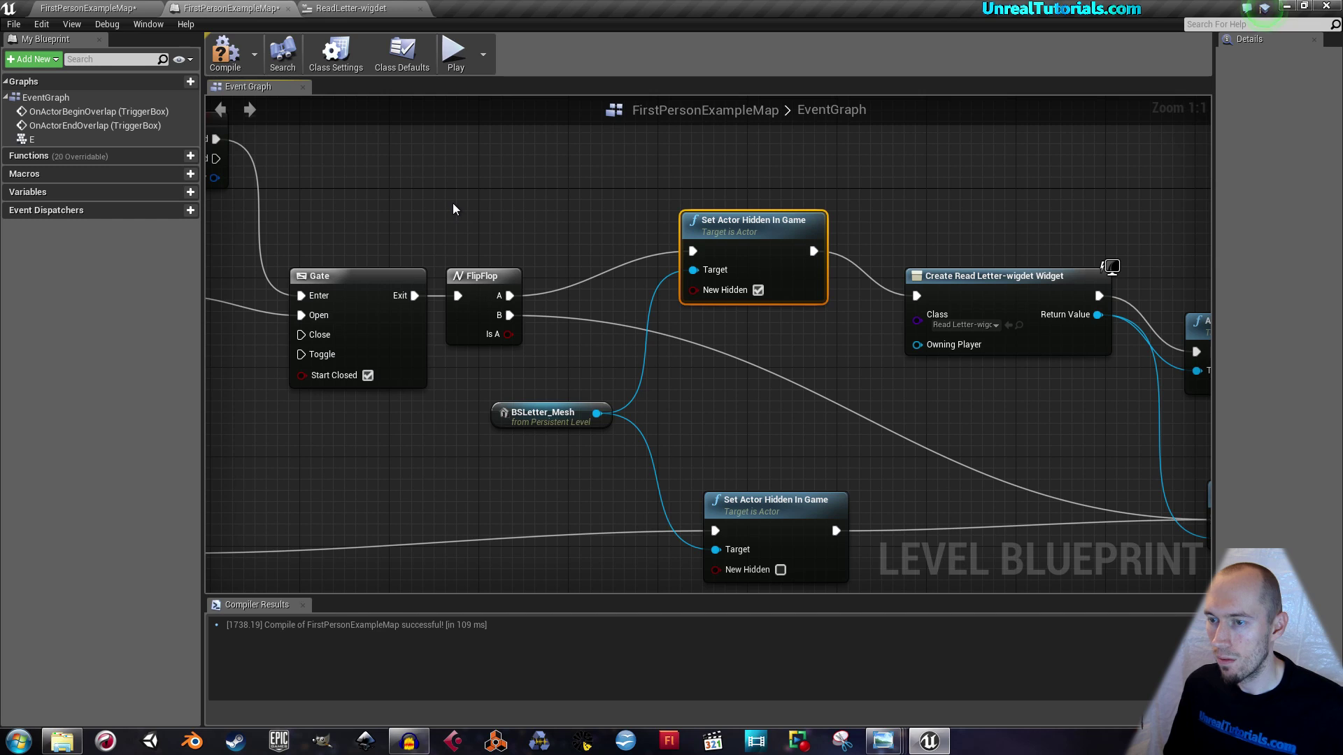
click(225, 58)
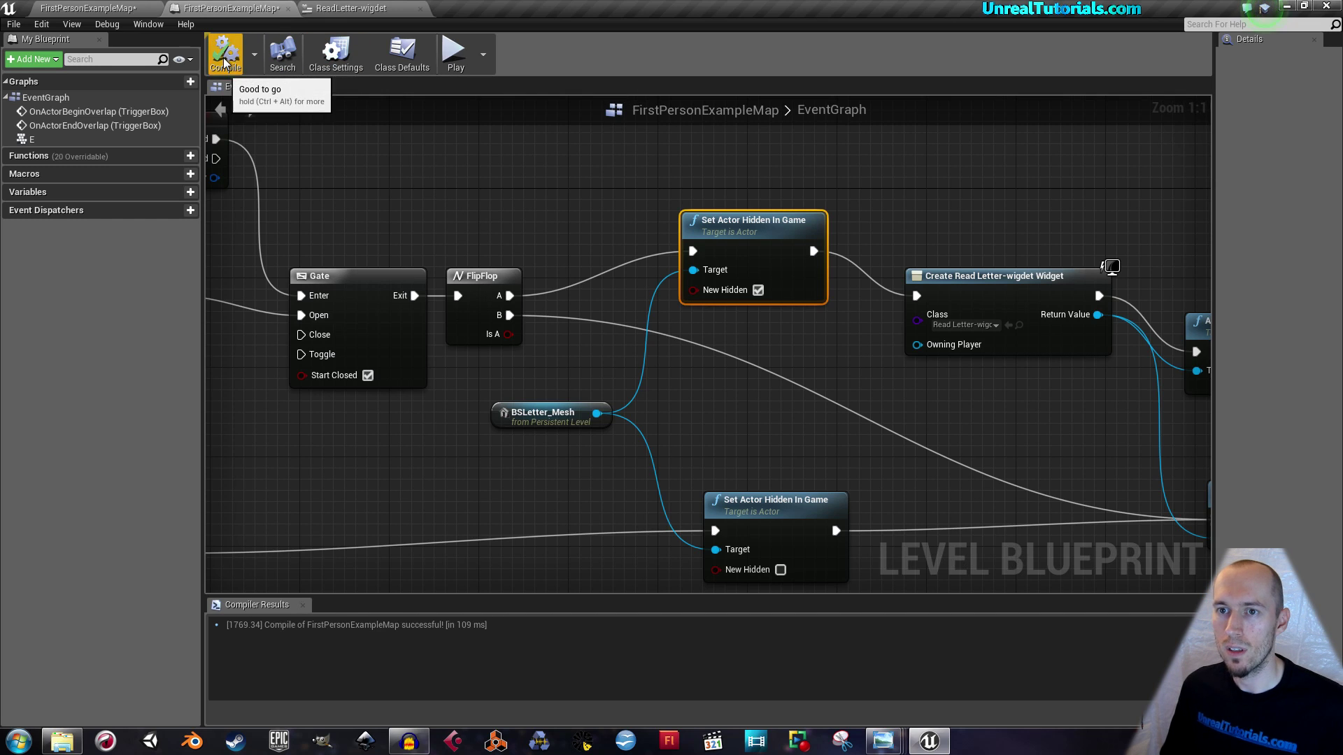
- Play-test opening the letter and walking out of and back into the trigger area, then stop playing
click(105, 8)
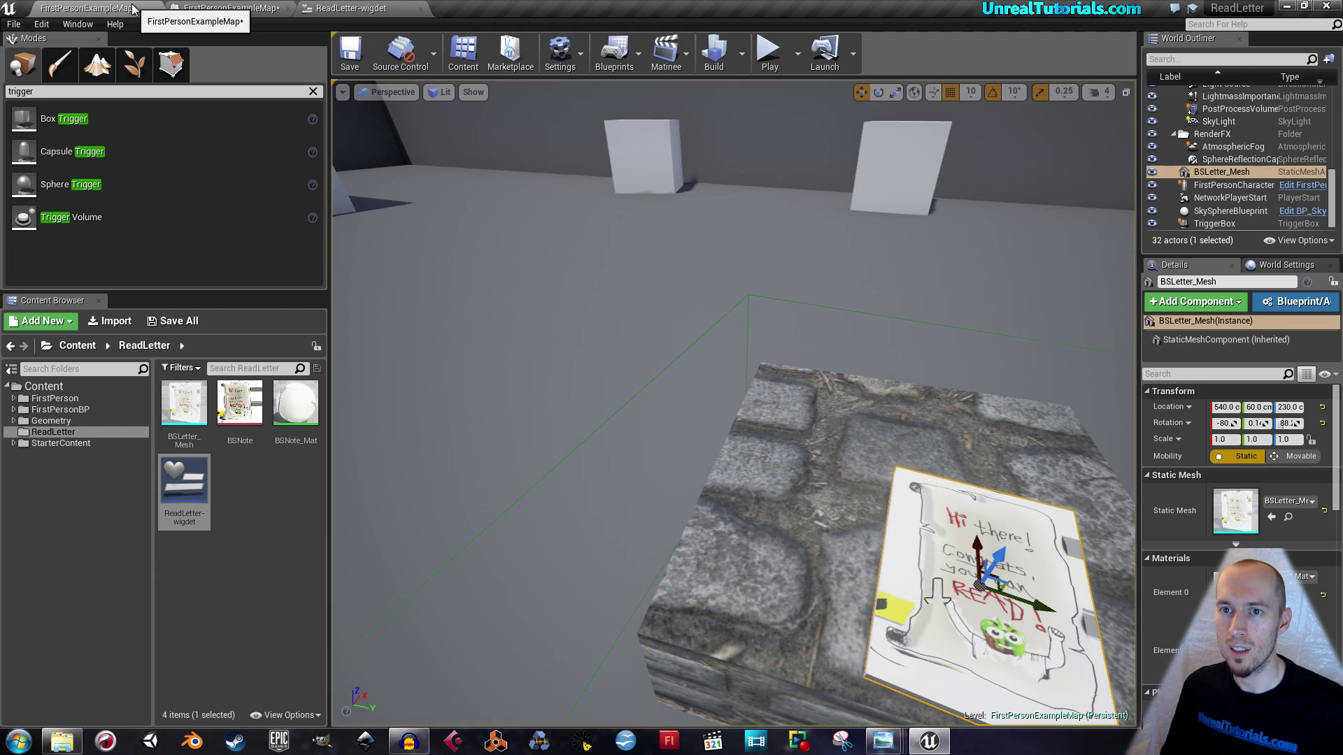
click(774, 54)
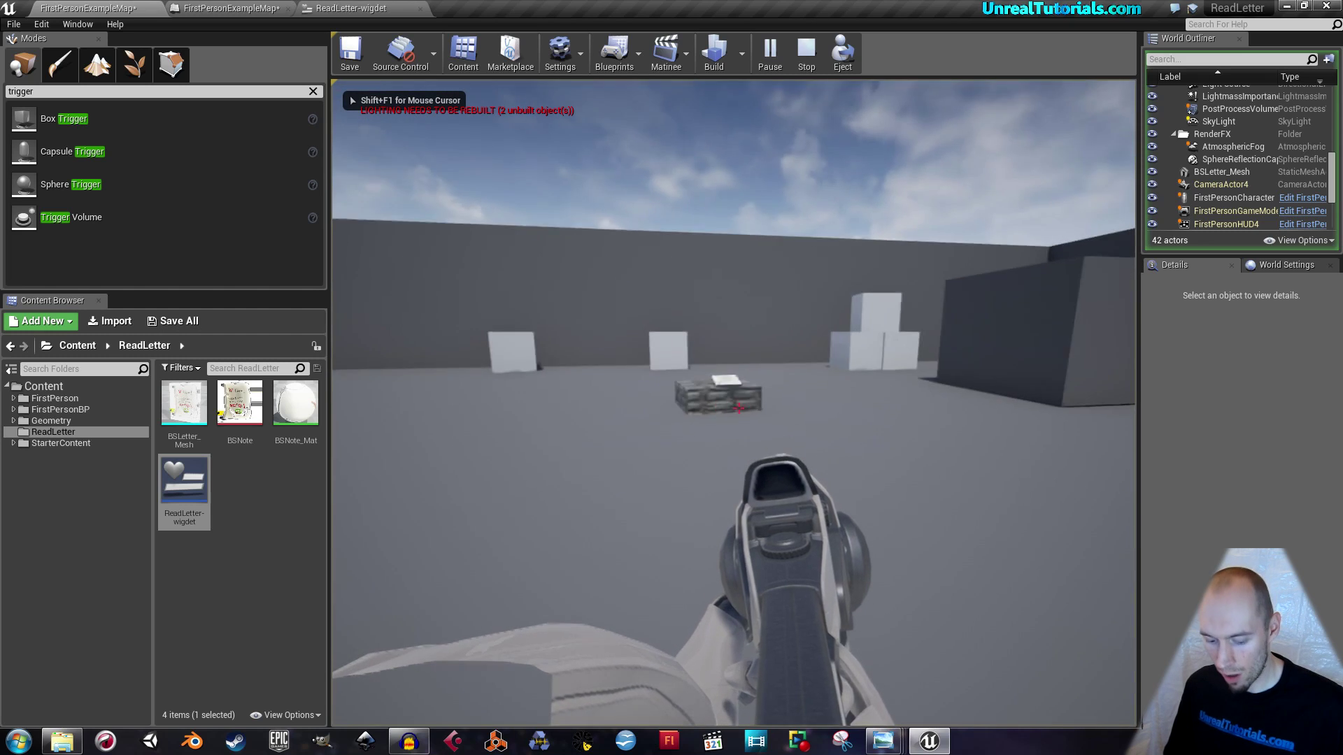
key(w)
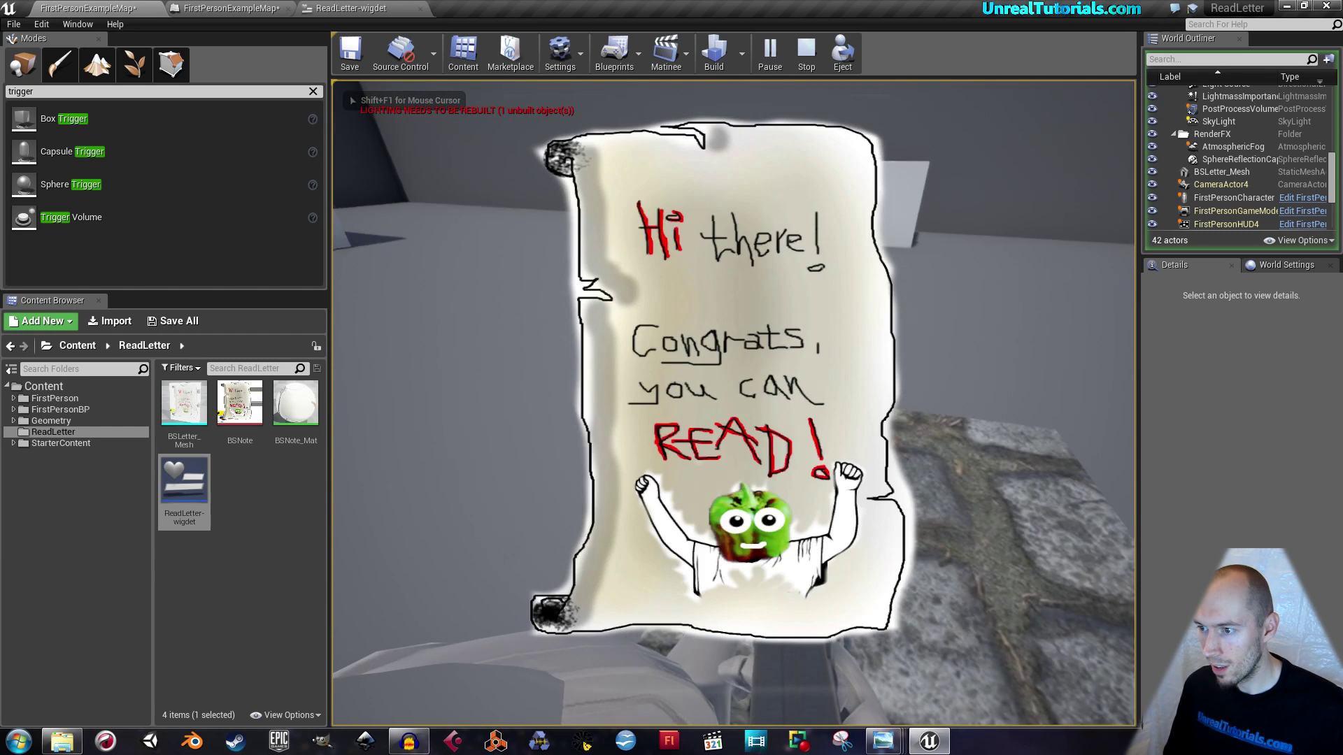
key(s)
key(w)
key(s)
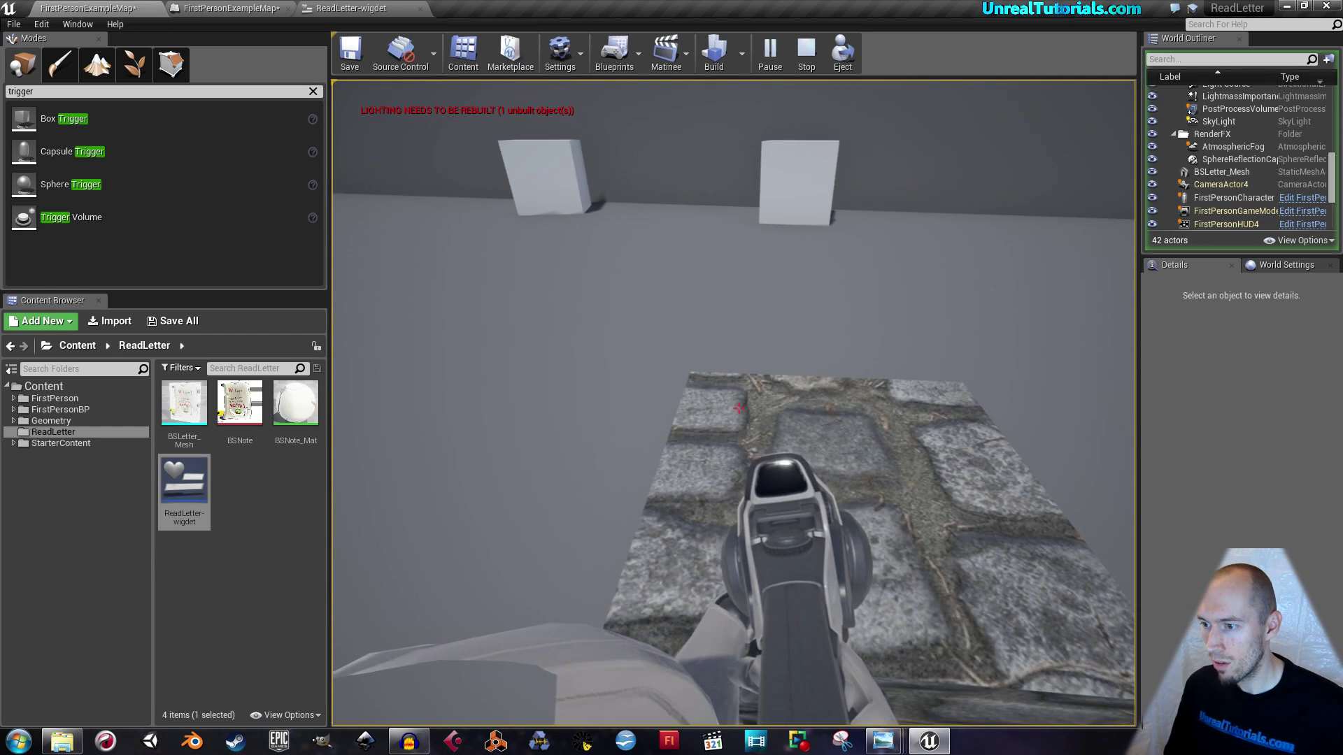
key(Escape)
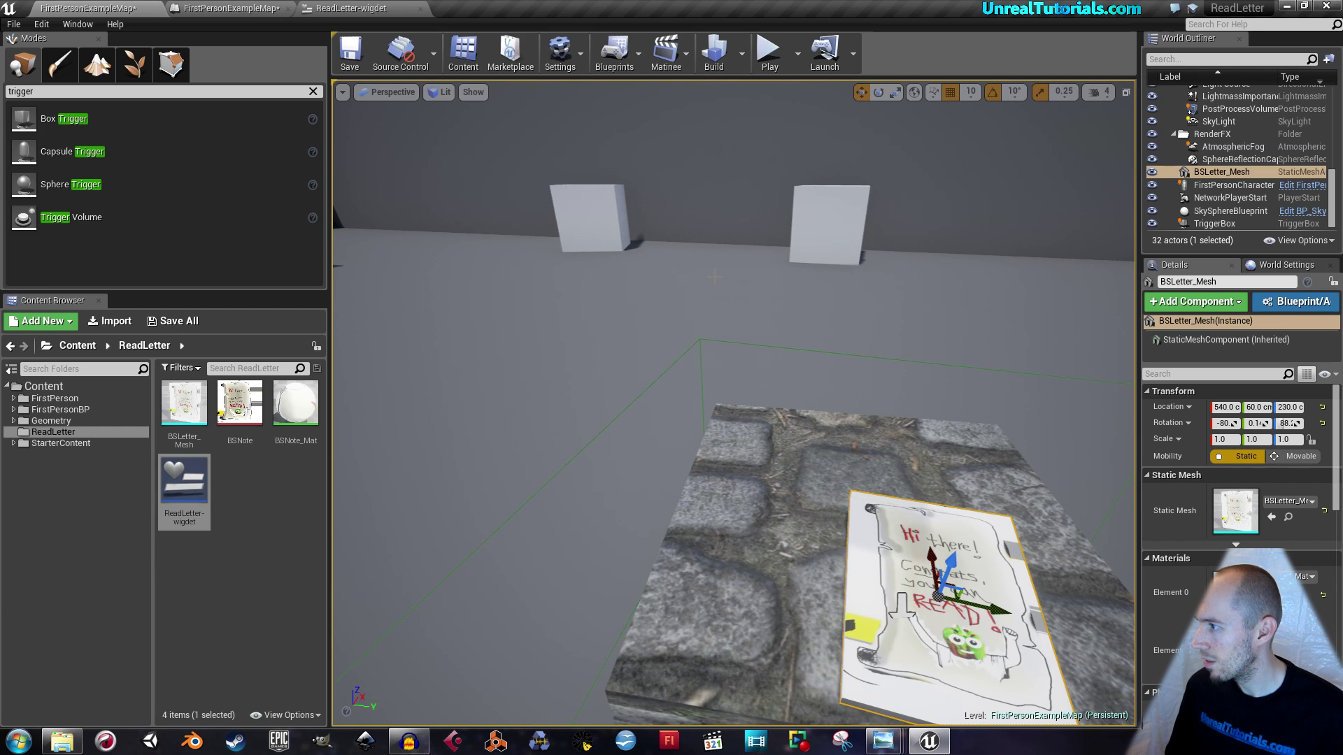
- Reroute the FlipFlop's B output to the lower Set Actor Hidden In Game node and move the BSLetter_Mesh reference clear of the wire
click(232, 6)
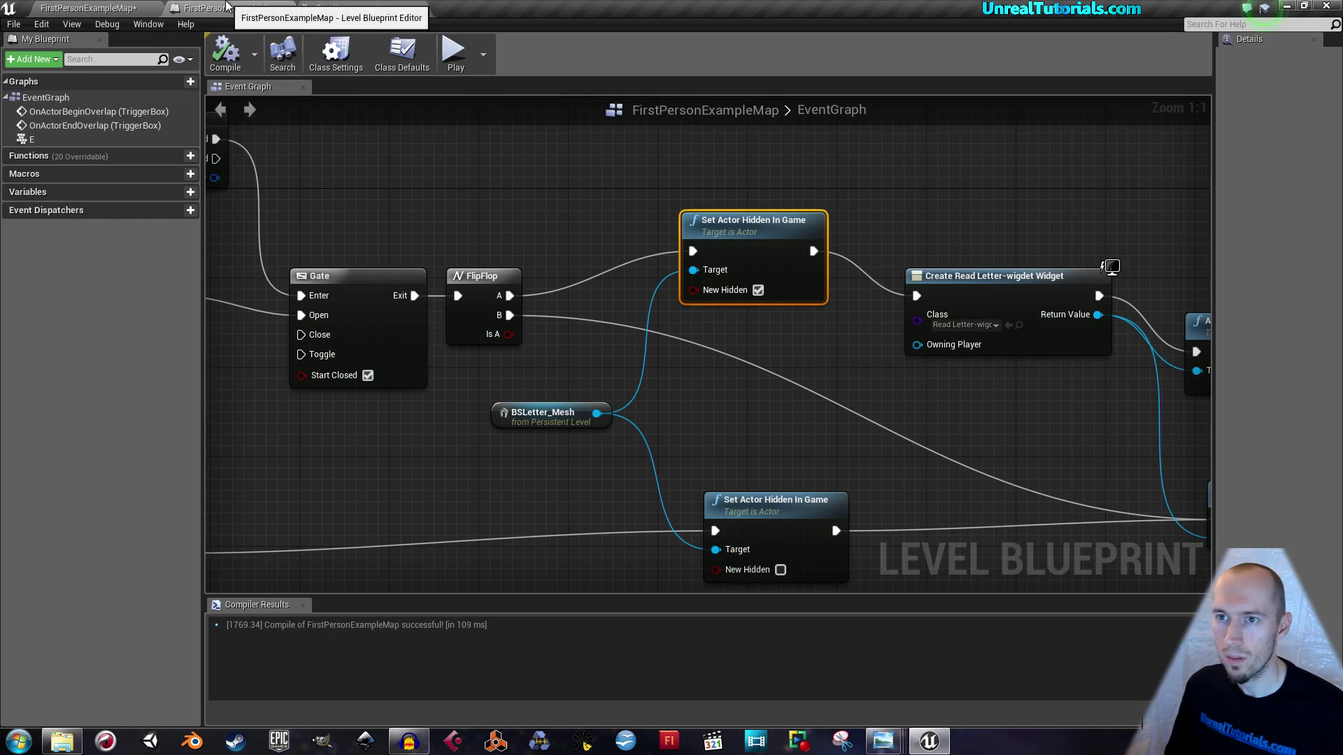
right_drag(462, 418, 423, 342)
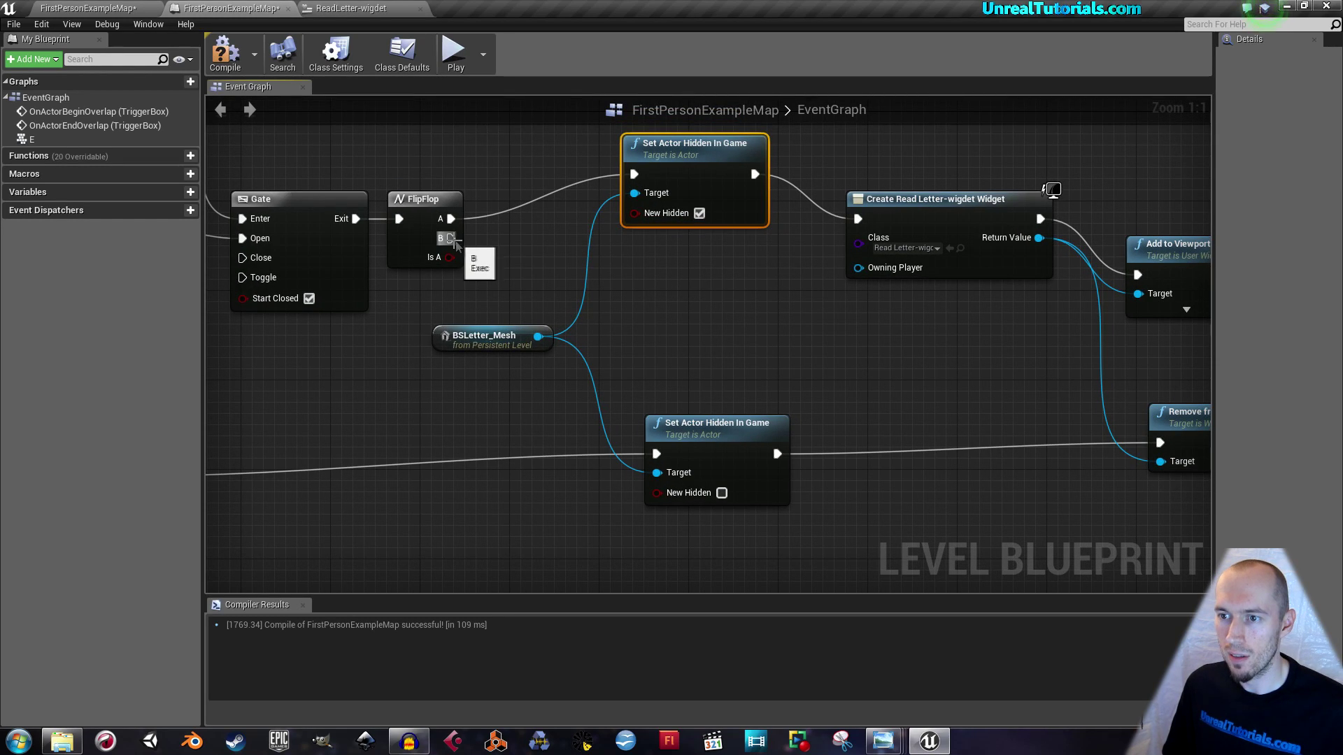
drag(456, 241, 508, 294)
drag(660, 460, 656, 456)
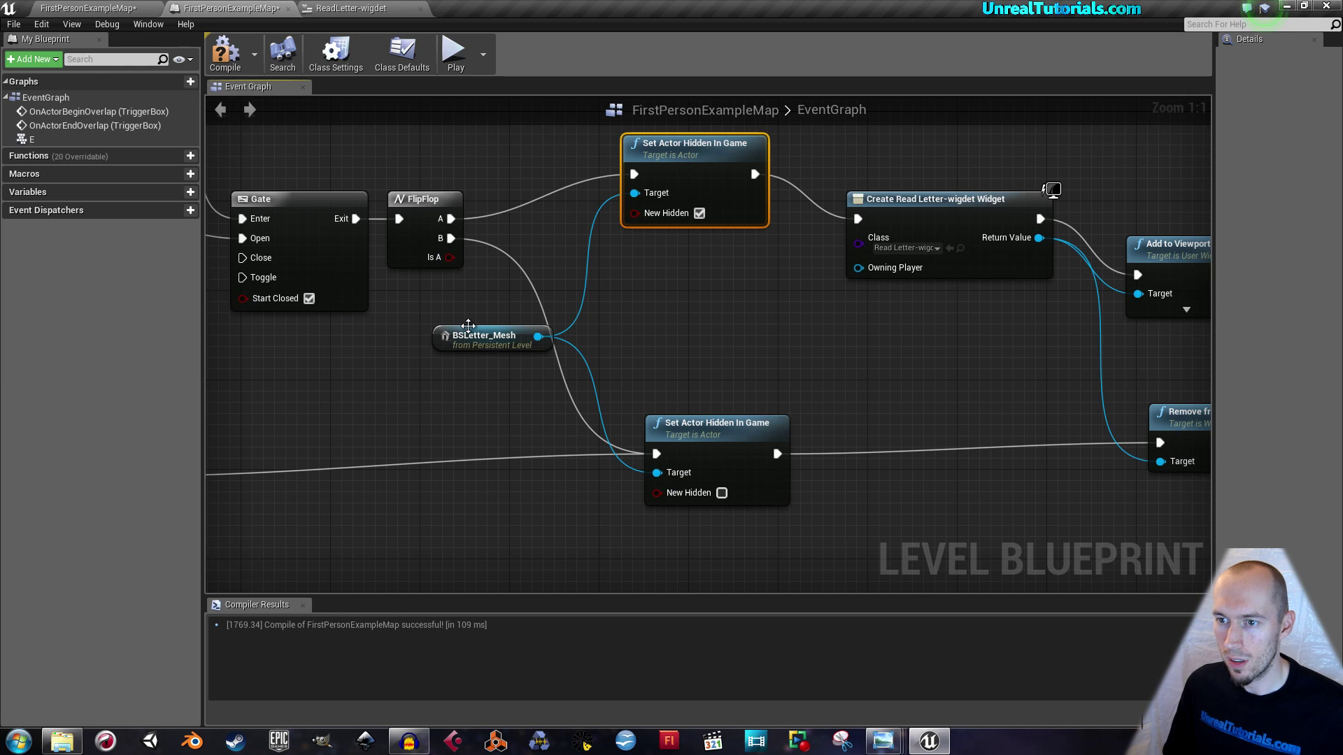
drag(468, 326, 426, 348)
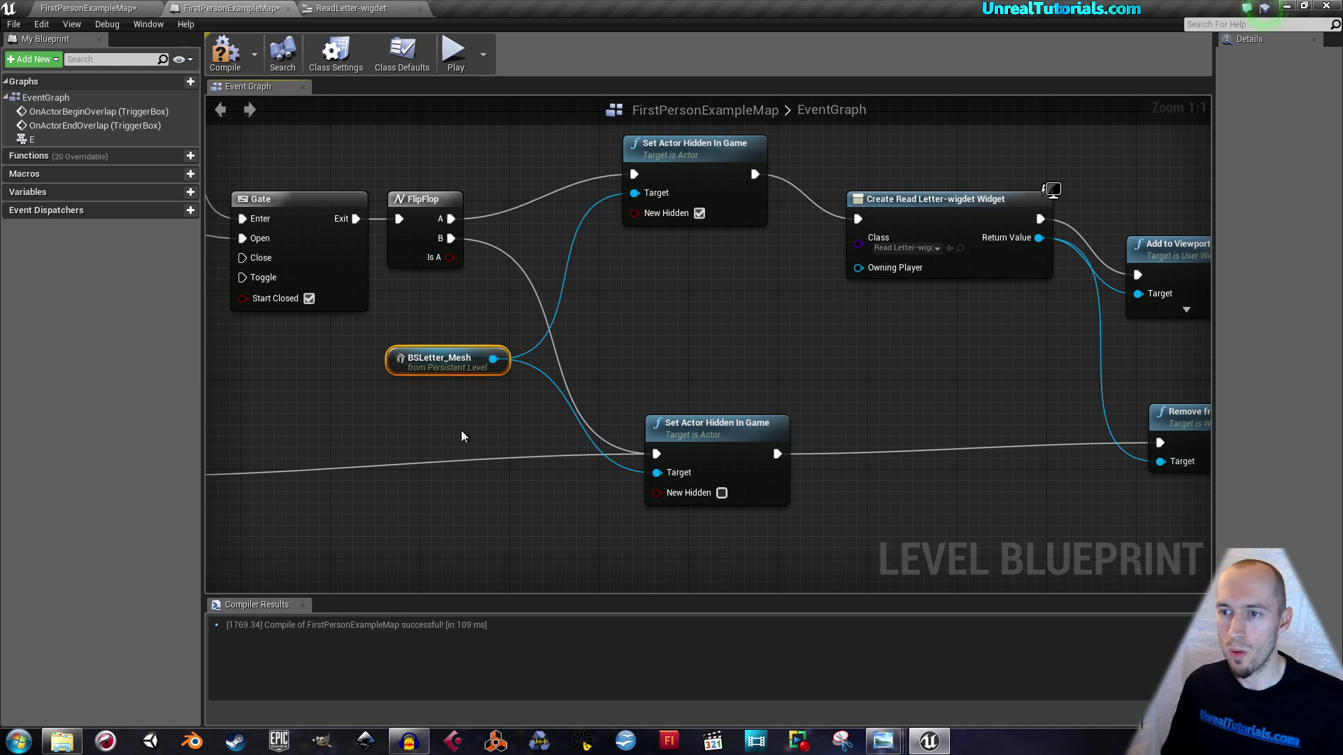
right_drag(397, 218, 432, 219)
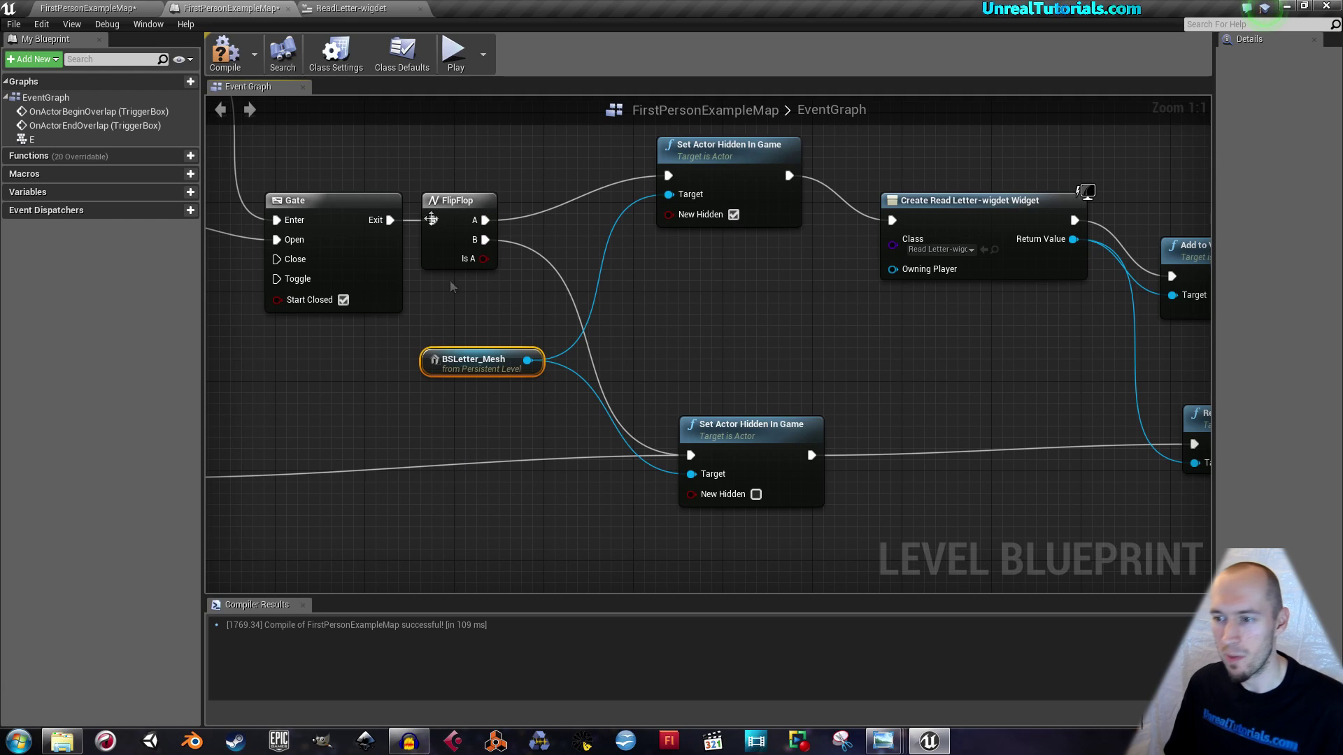
- Play the level, approach the letter and repeatedly toggle reading it with E to test the mesh hiding
click(123, 8)
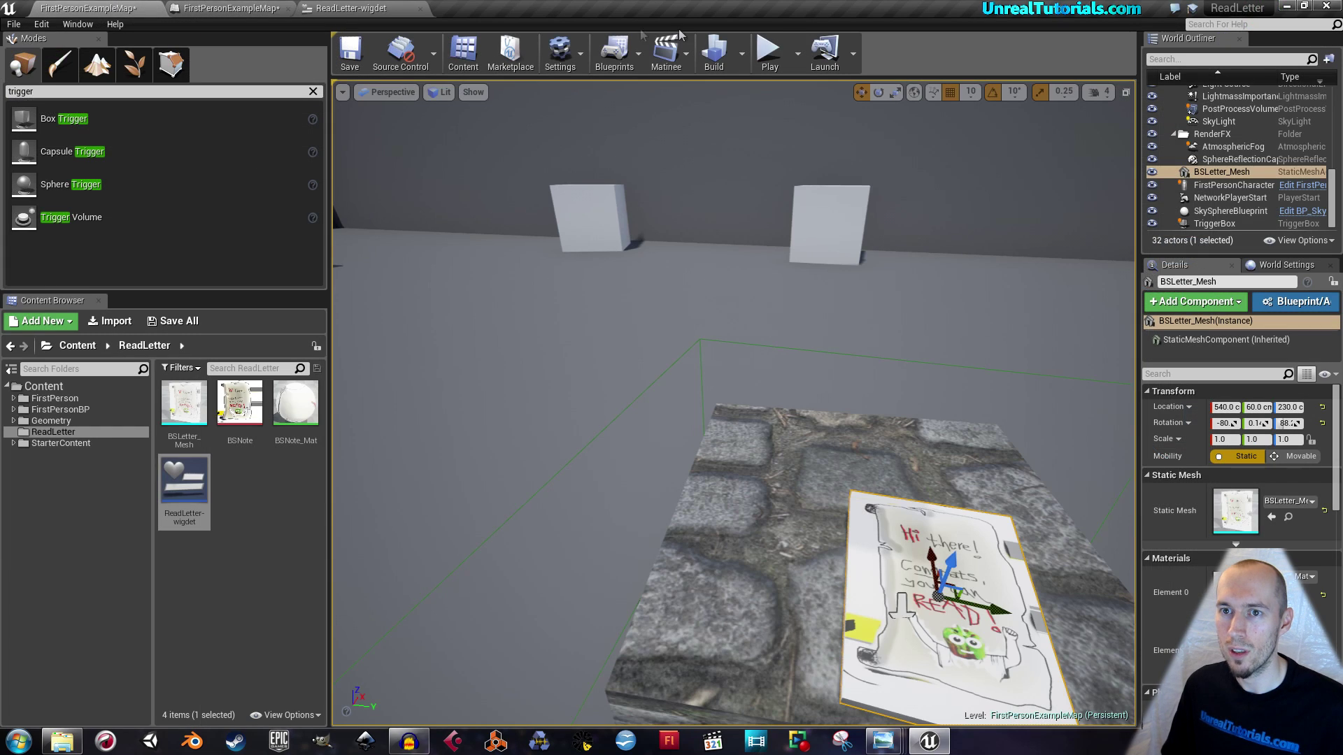
click(767, 41)
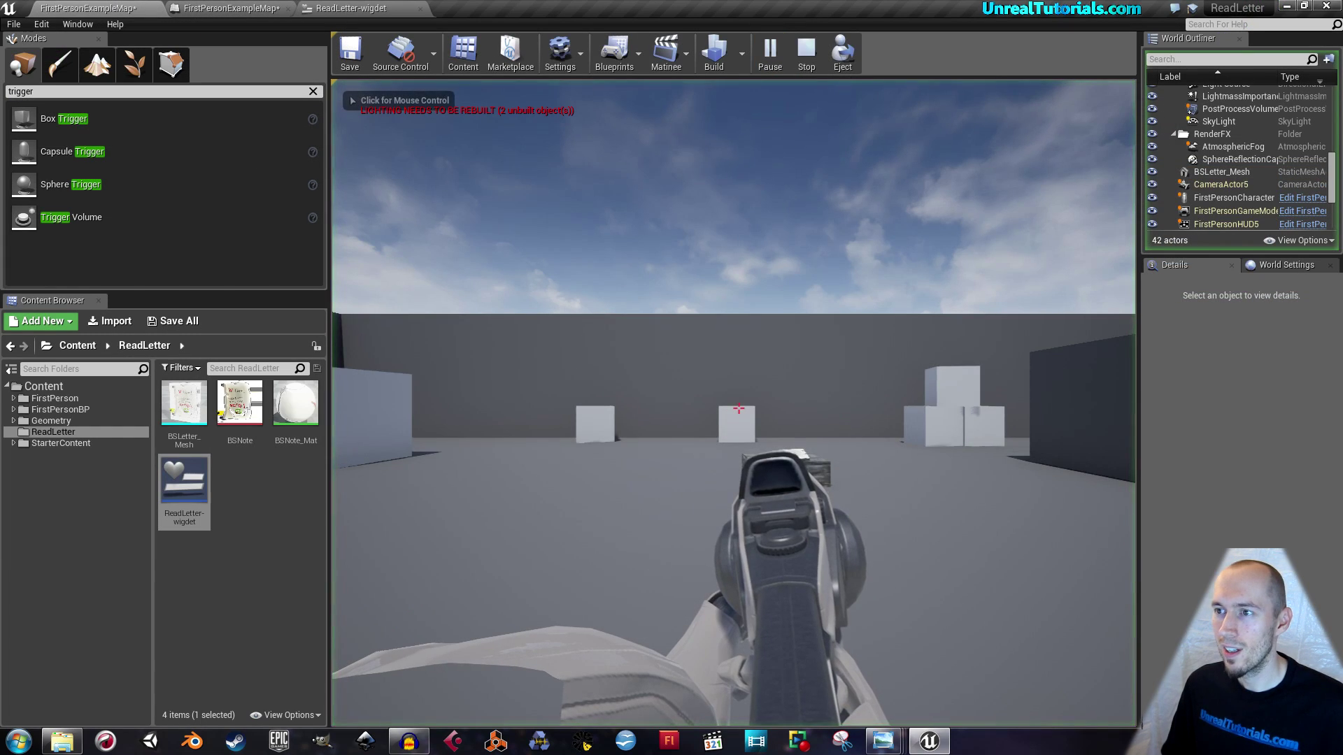
key(w)
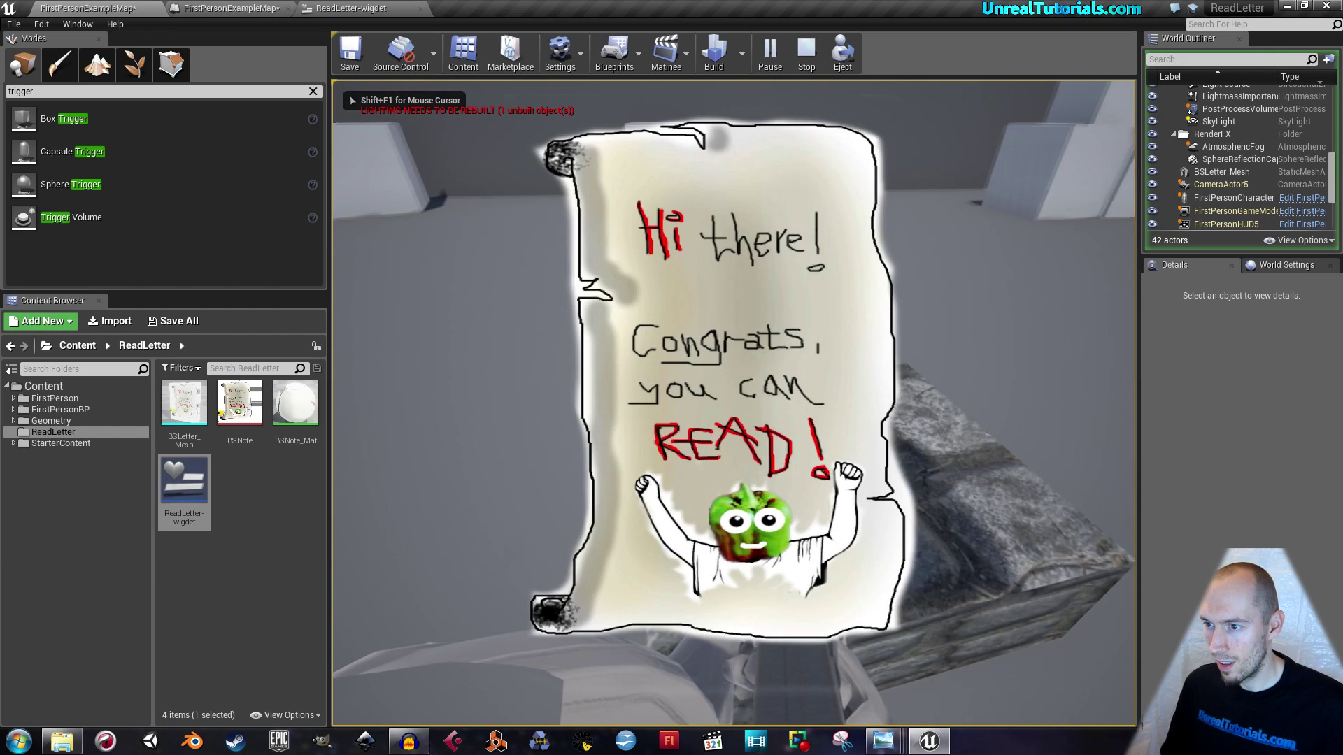
key(e)
key(e)
key(e)
key(e)
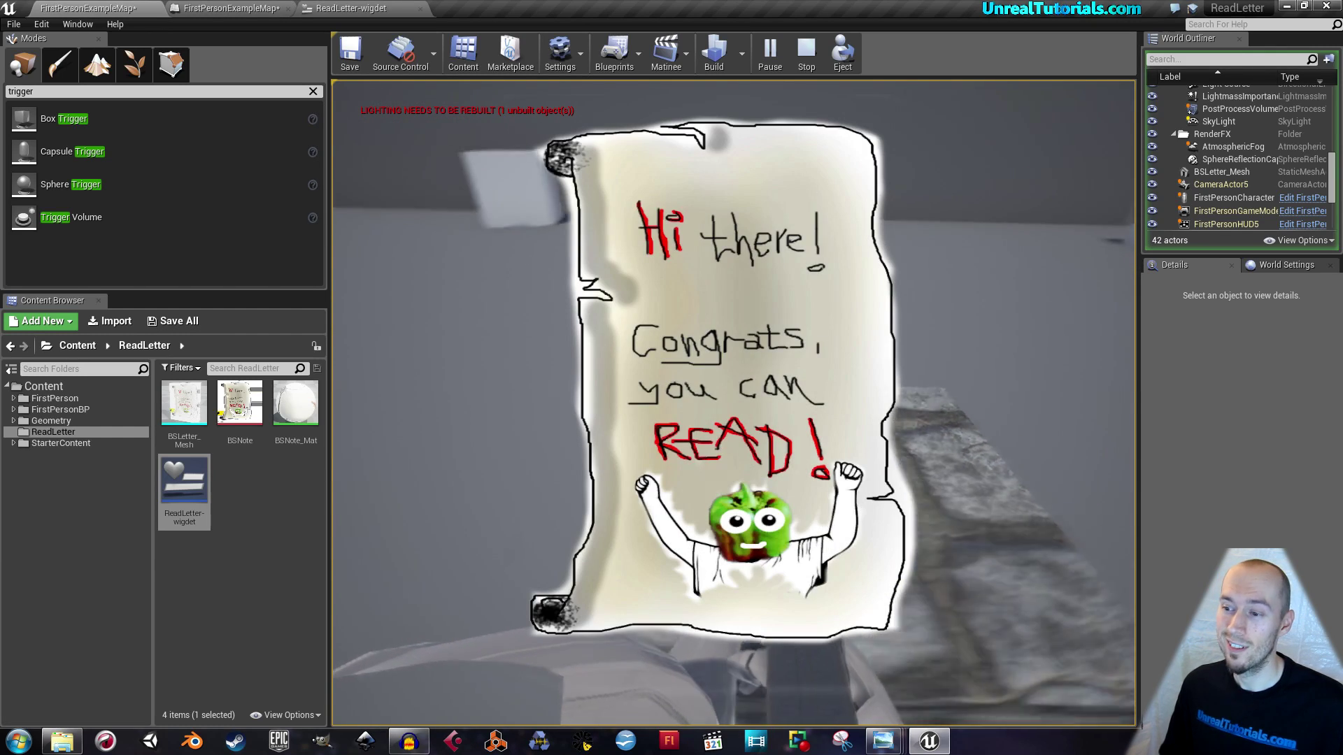
key(e)
key(e)
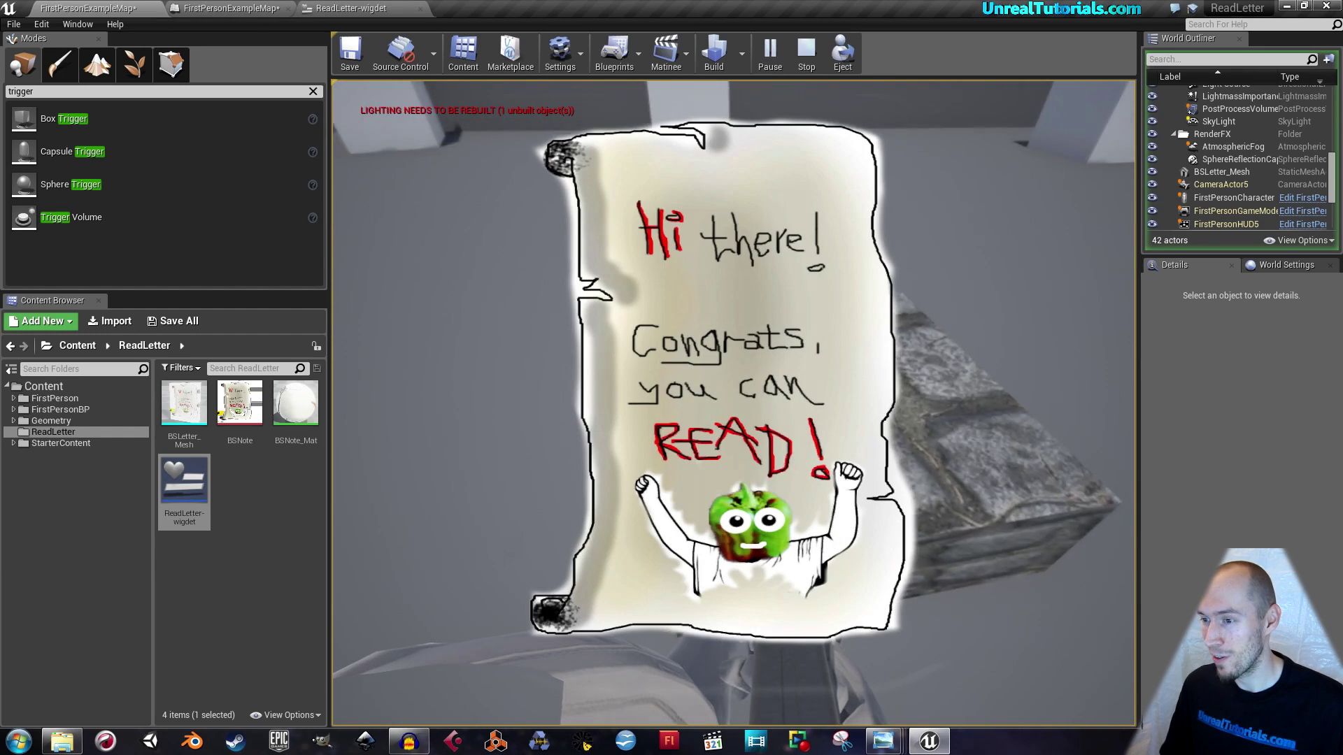
key(e)
key(e)
key(e)
key(e)
key(e)
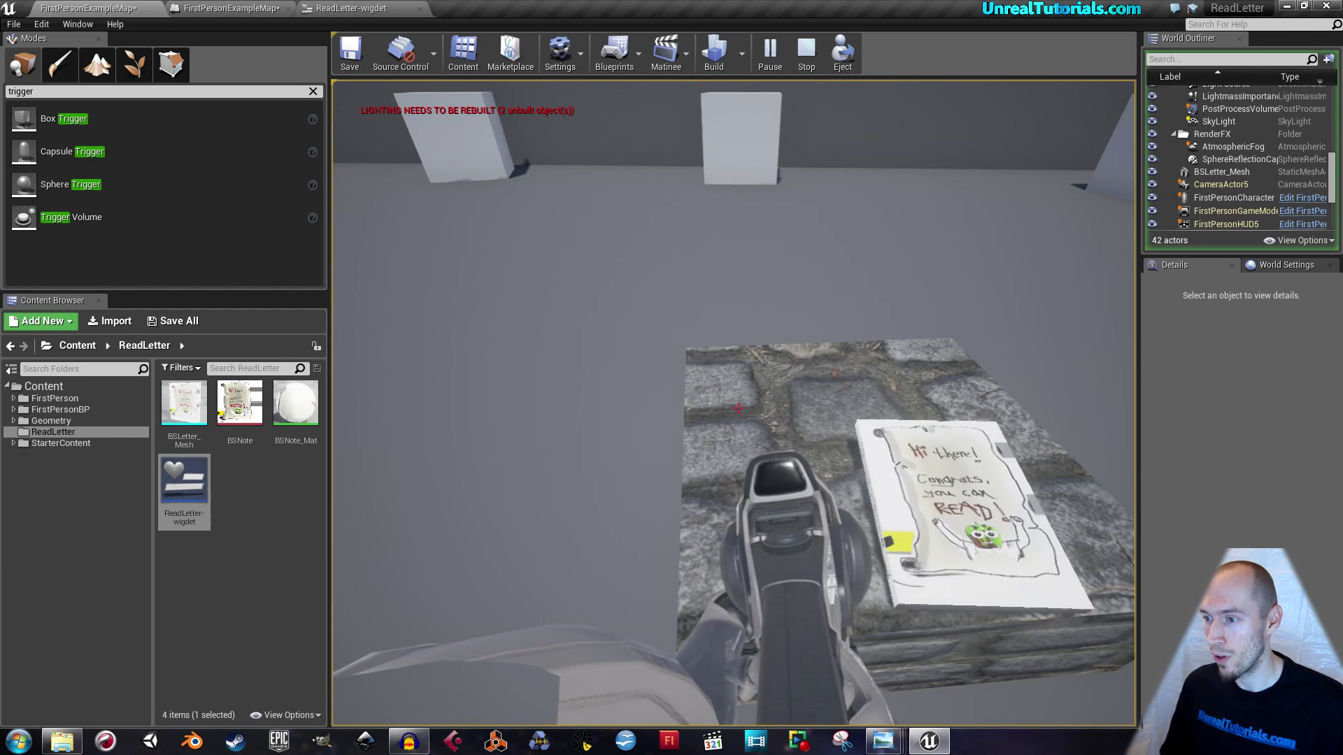
key(e)
key(e)
key(e)
key(e)
key(e)
key(e)
key(e)
key(e)
key(e)
key(e)
- Walk in and out of the trigger area while toggling the letter with E to test the overlap behaviour
key(s)
key(w)
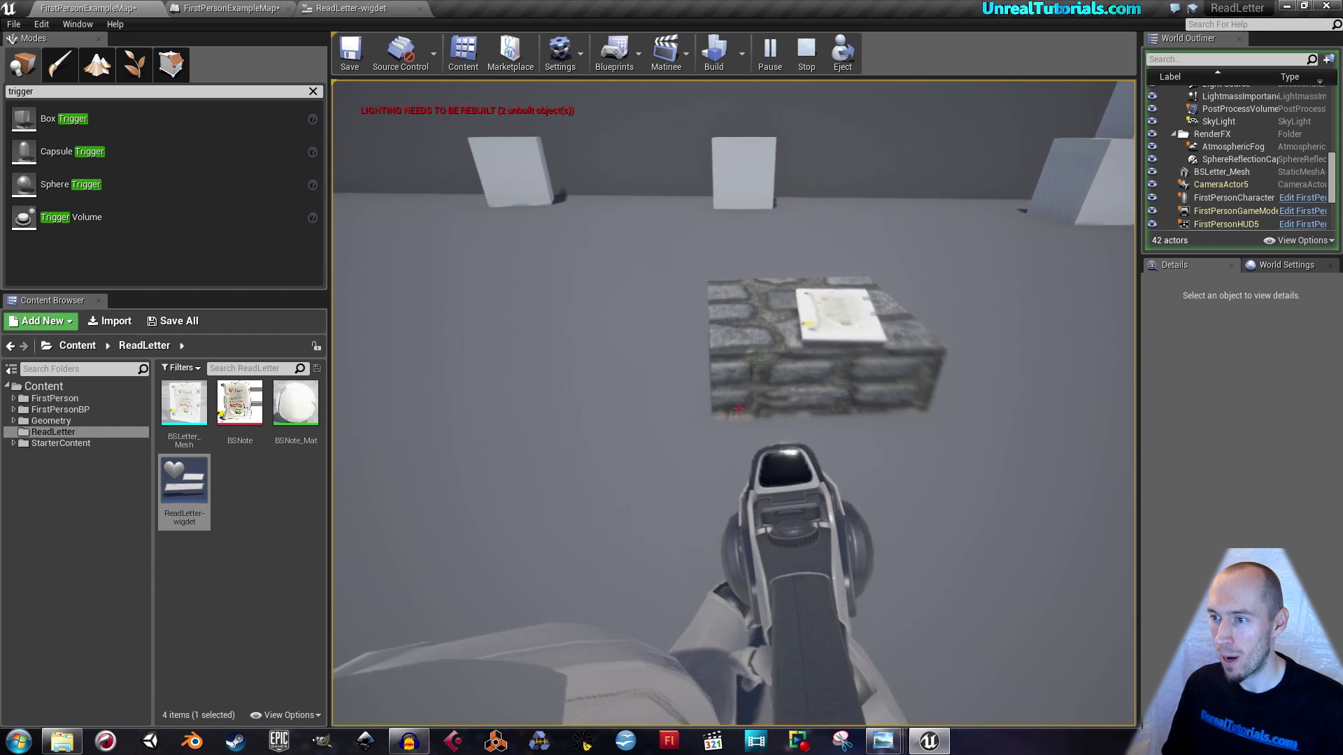
key(e)
key(e)
key(s)
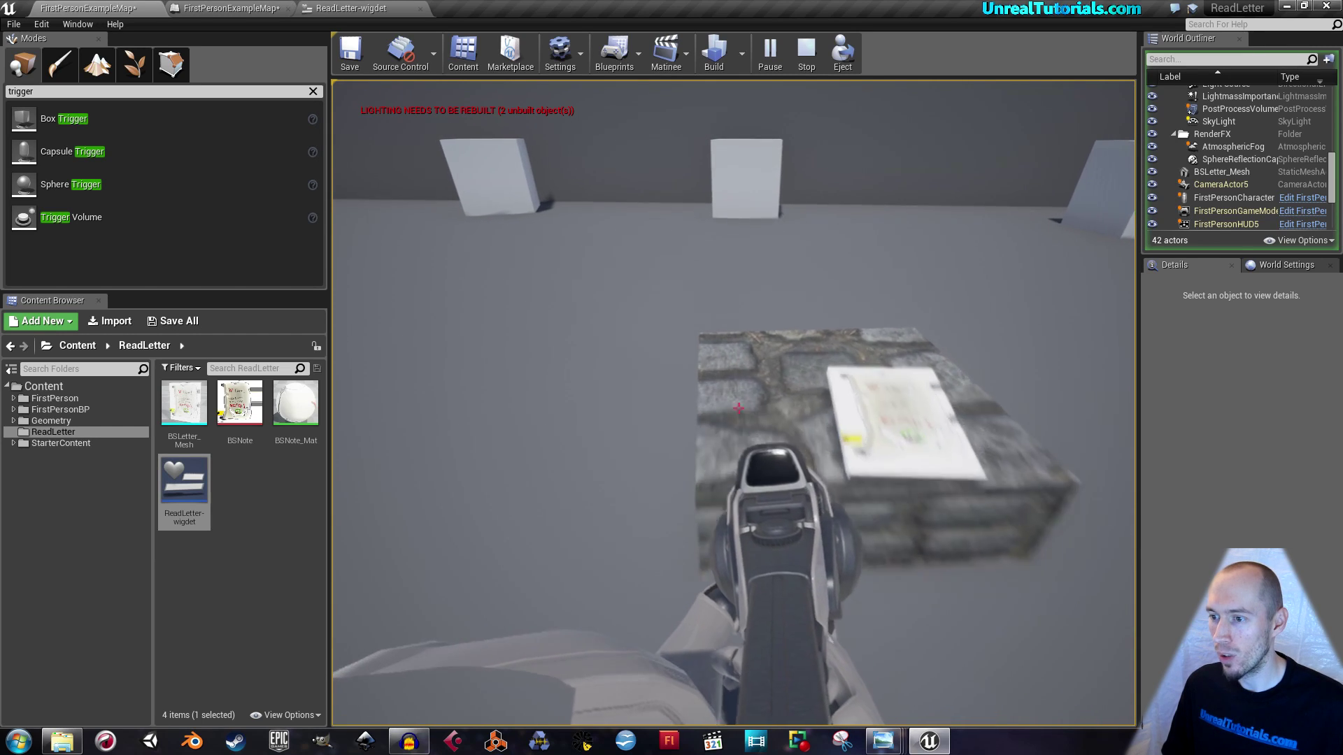
key(e)
key(s)
key(w)
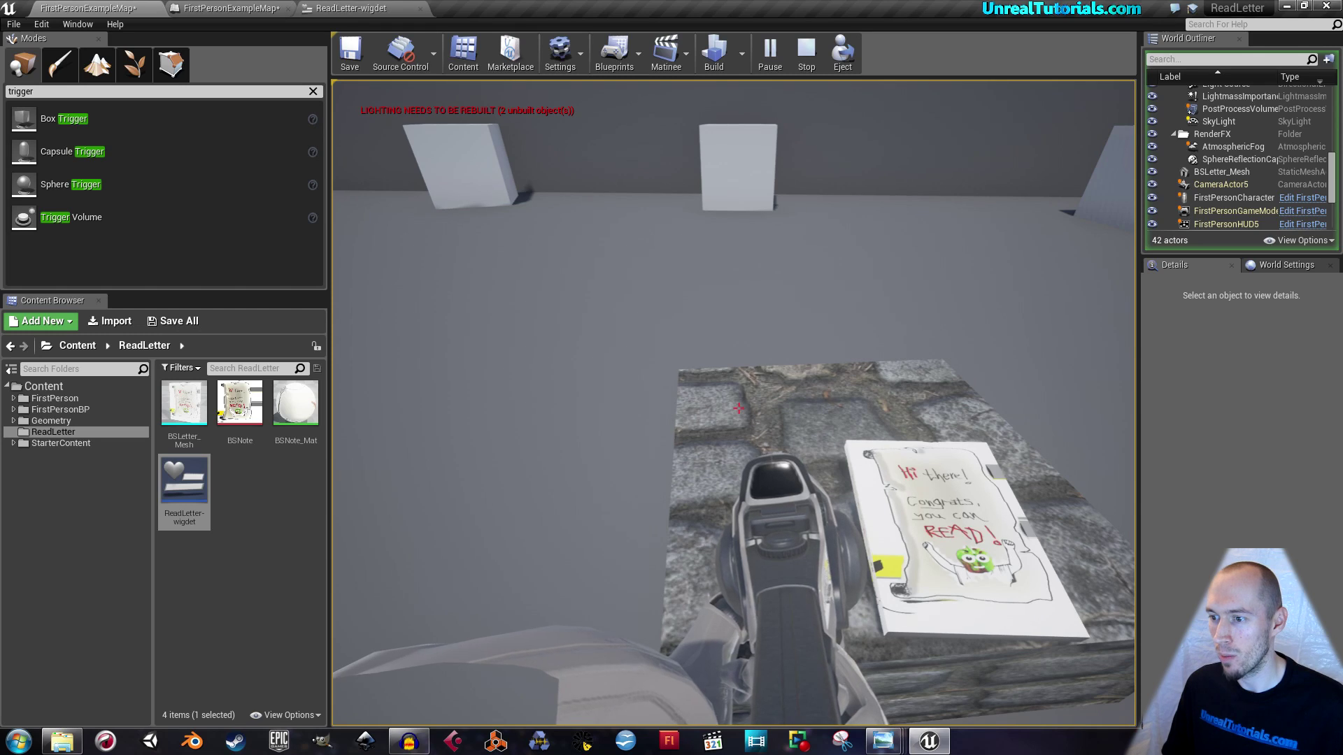
- Toggle reading the letter repeatedly with E while stepping away from and back to the stone table, and stop playing
key(e)
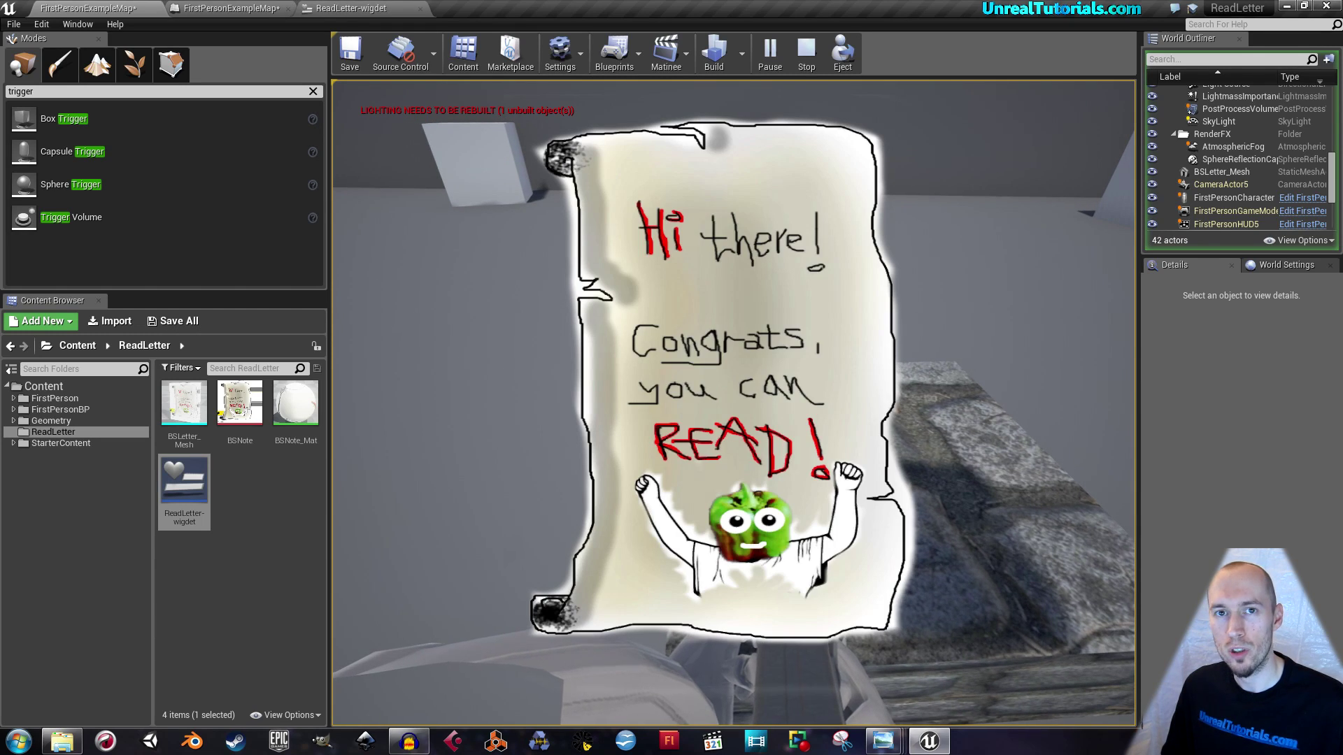
key(e)
key(e)
key(e)
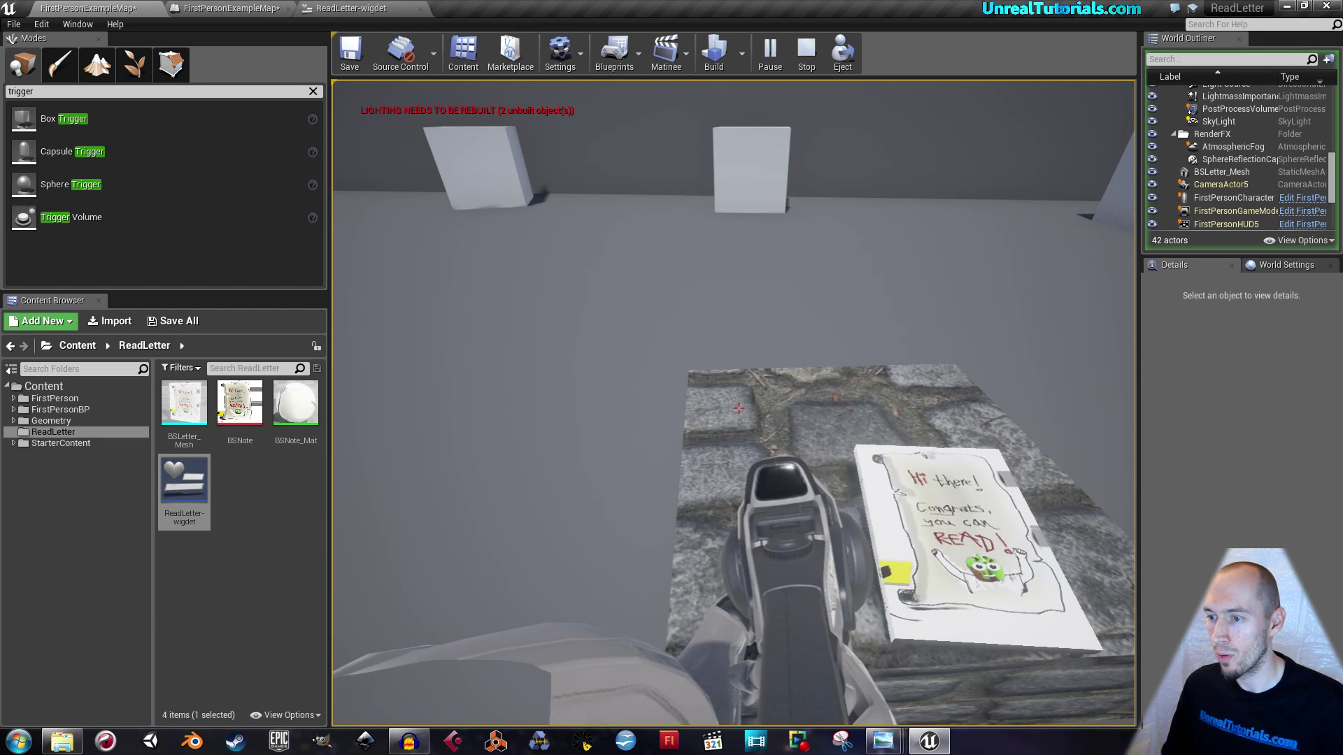
key(s)
key(w)
key(e)
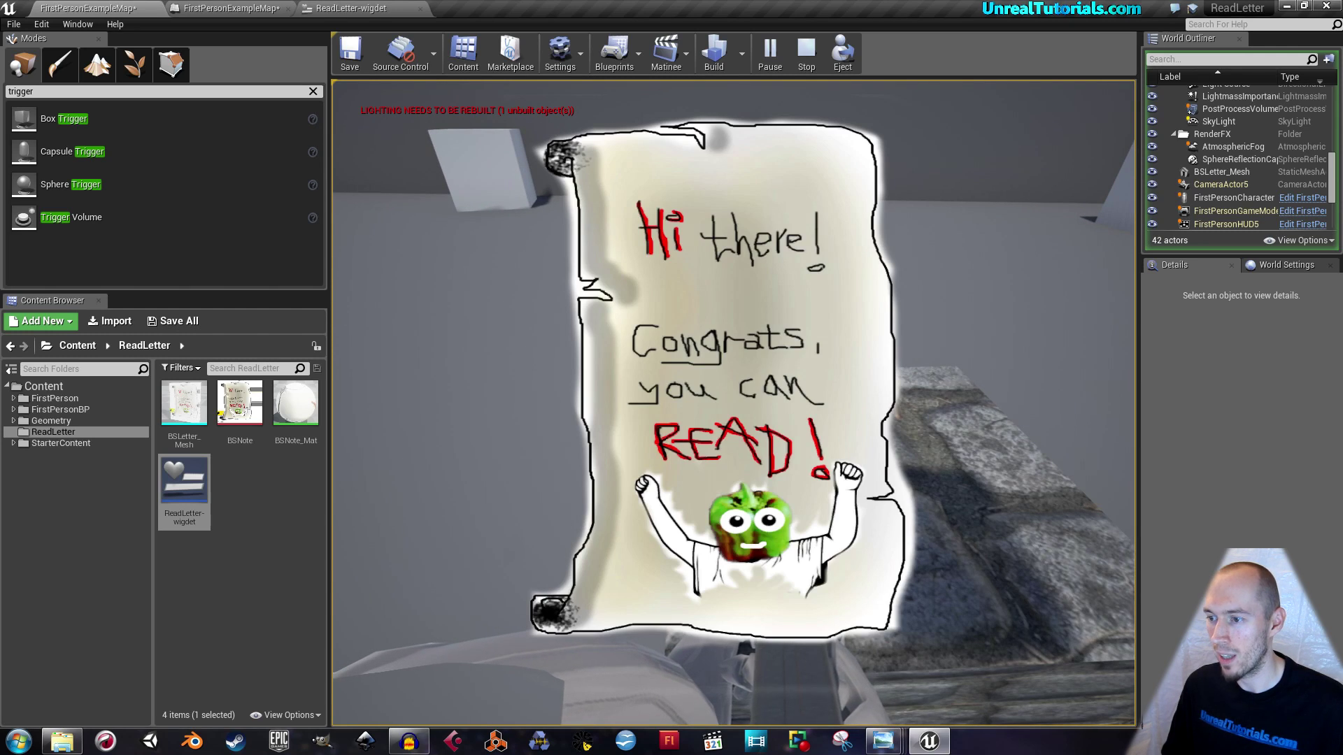
key(e)
key(e)
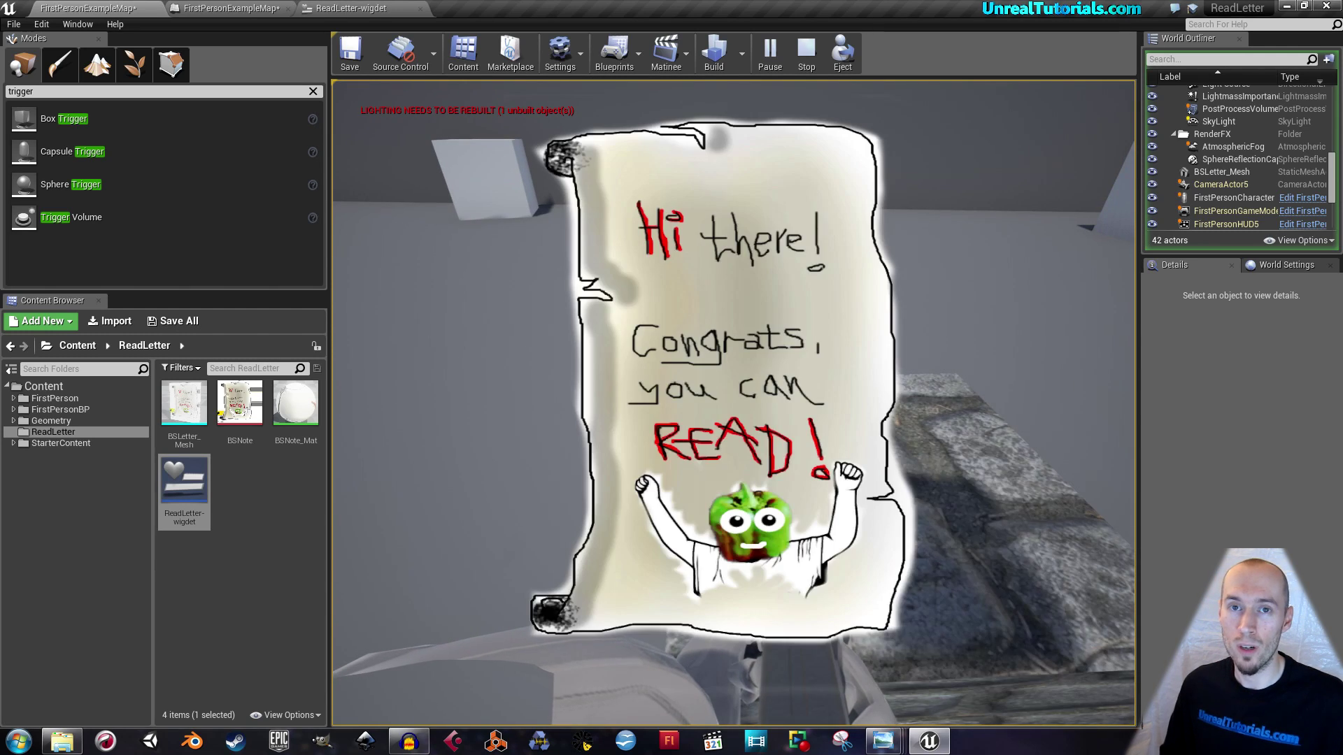
key(e)
key(s)
key(w)
key(e)
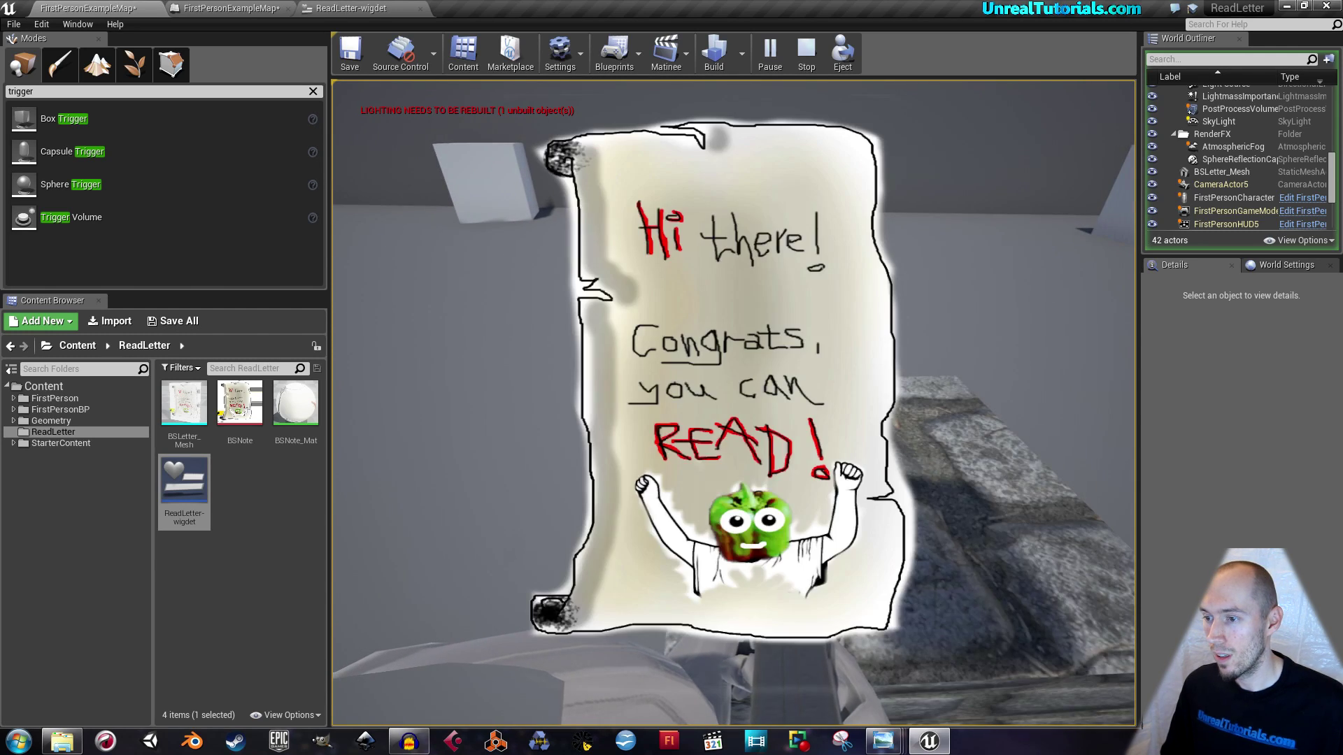
key(e)
key(e)
key(e)
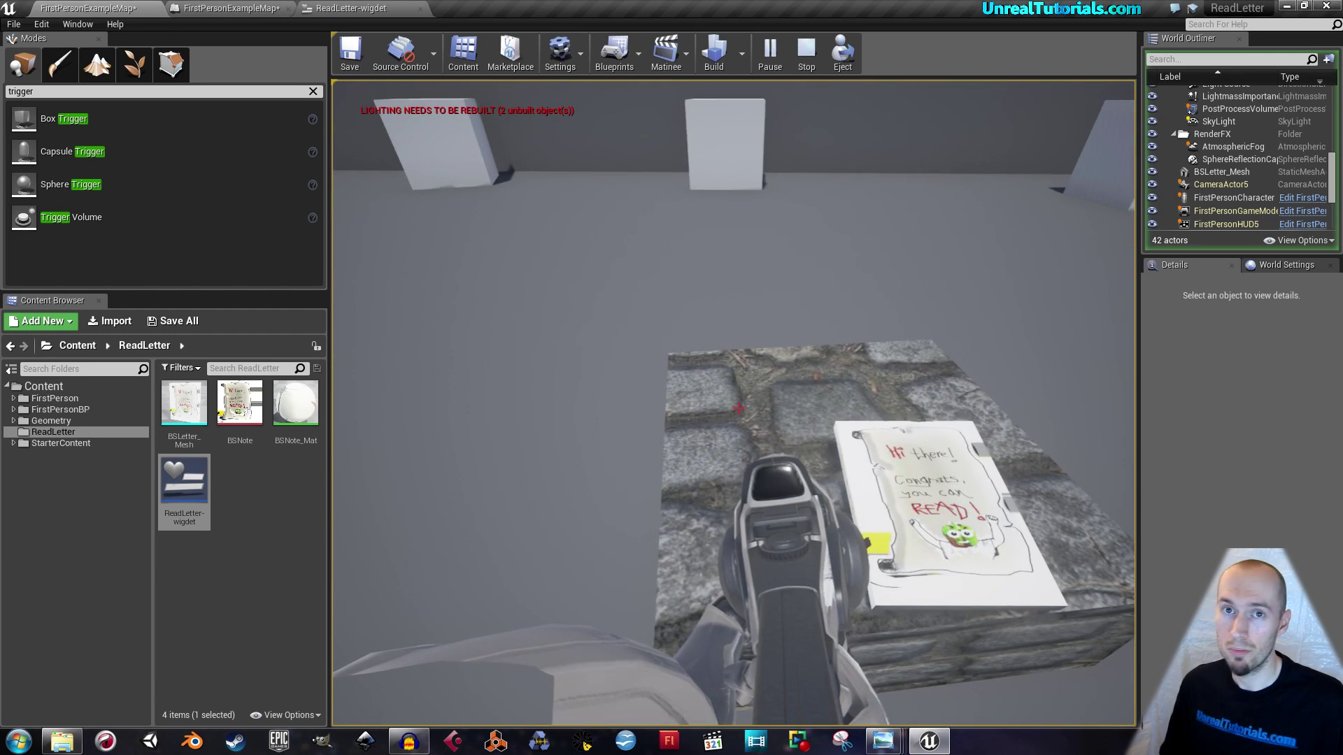
key(e)
key(e)
key(e)
key(e)
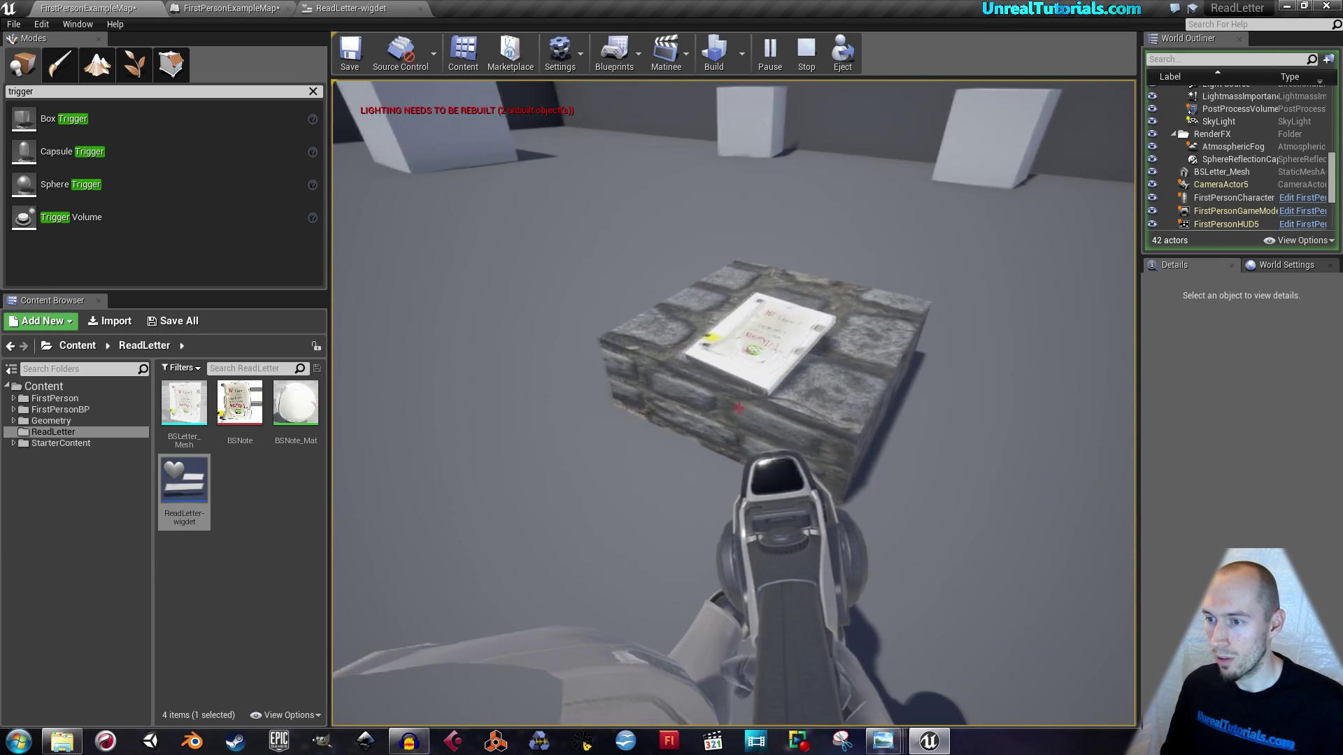
key(e)
key(e)
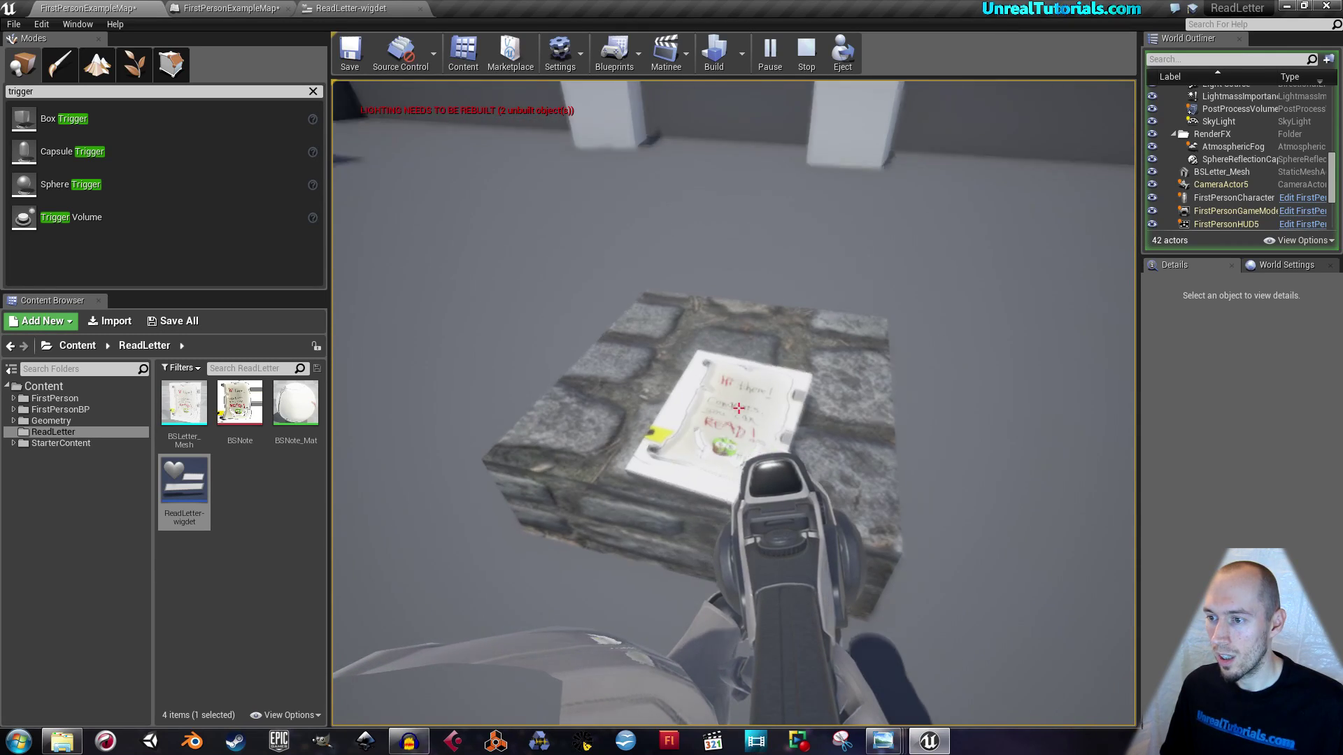
key(Escape)
- In the level blueprint, insert a Print String node between the OnActorBeginOverlap (TriggerBox) event and Enable Input
click(346, 7)
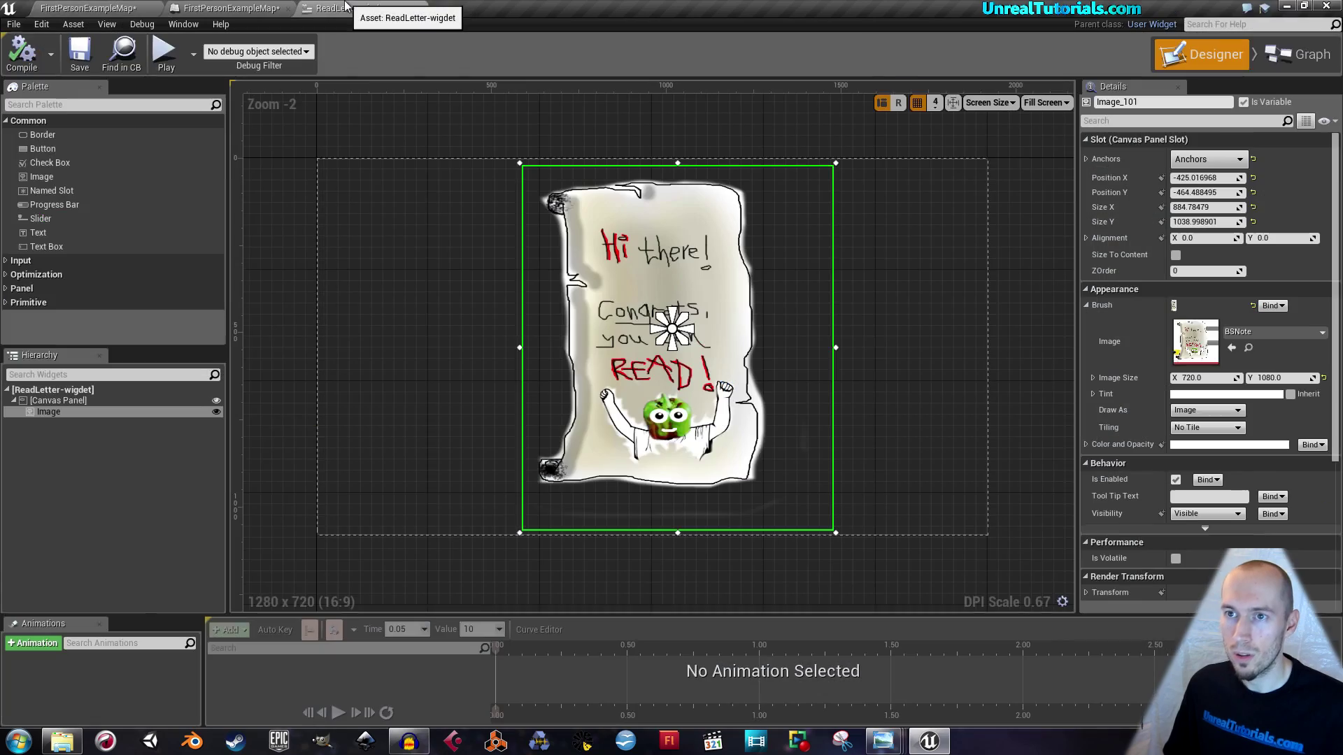
click(277, 8)
right_drag(493, 310, 1025, 492)
right_drag(520, 326, 671, 338)
click(521, 371)
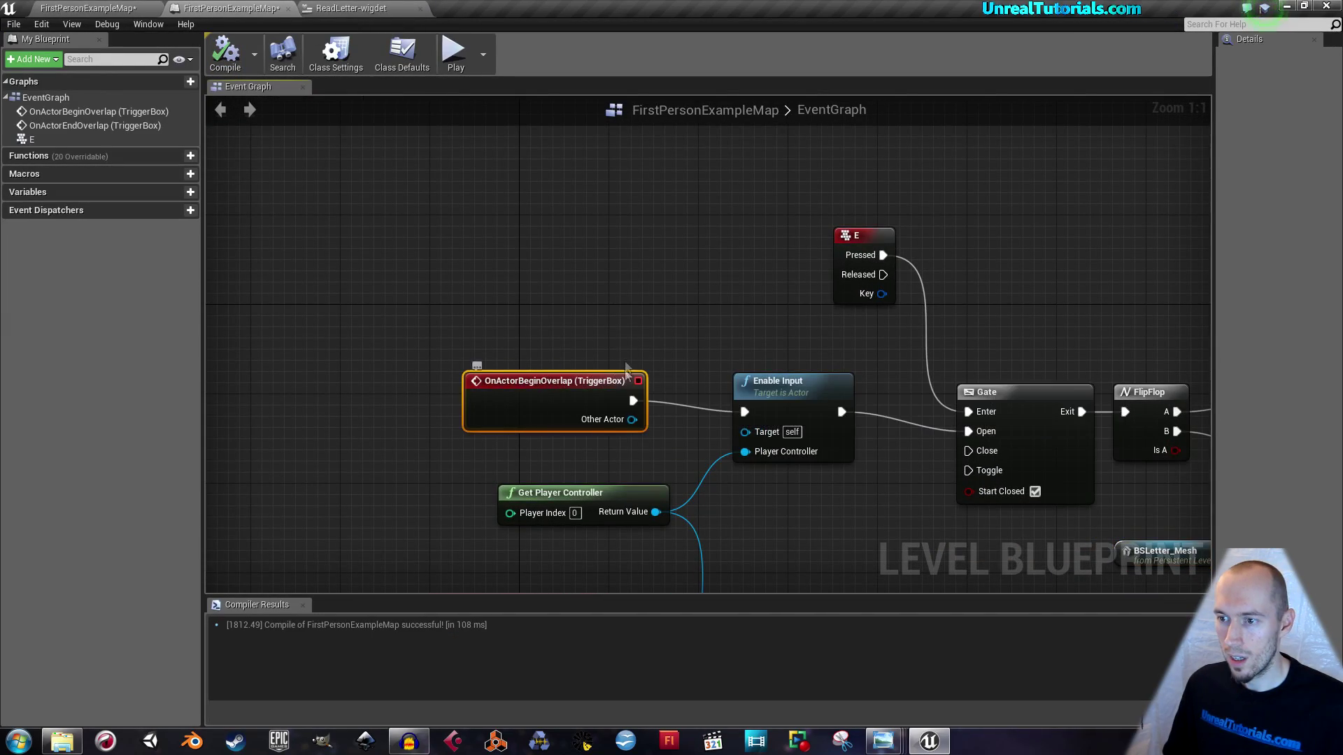
drag(560, 376, 549, 378)
drag(621, 400, 600, 233)
text(print)
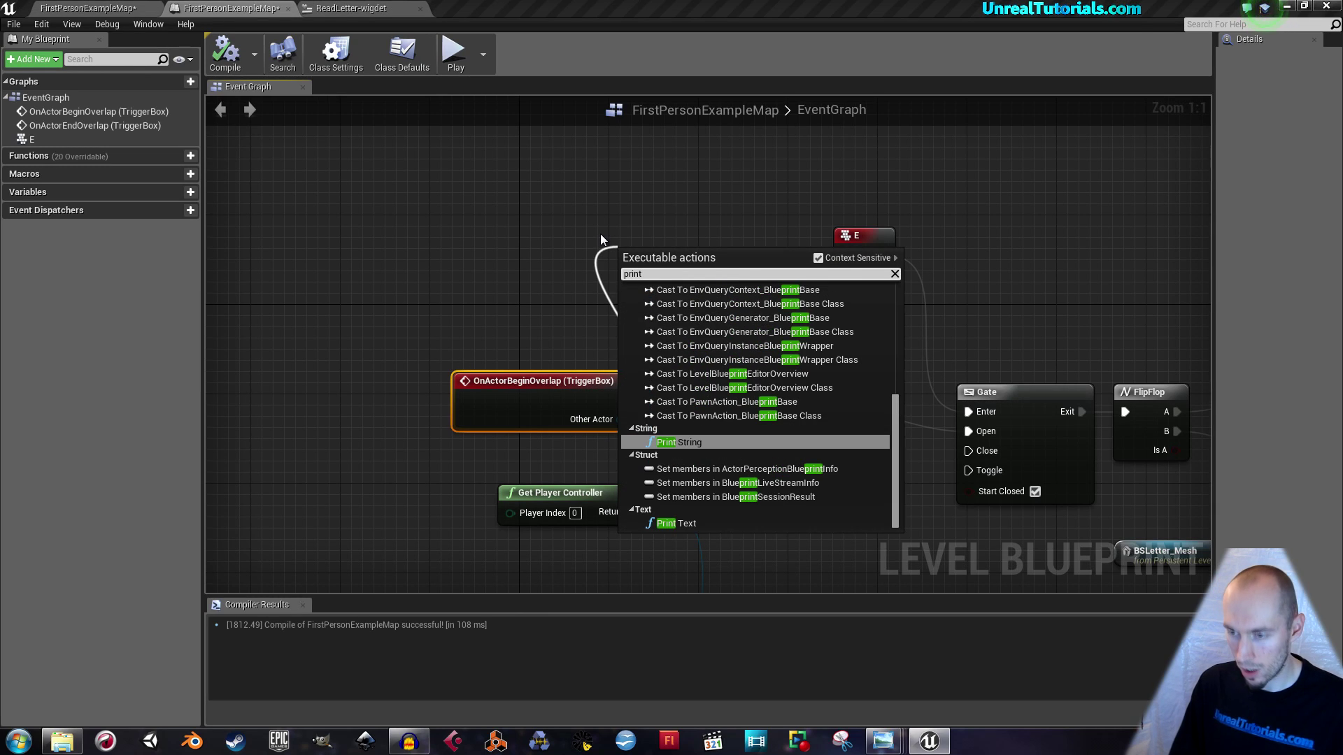
key(Return)
- Set the Print String message to Press "E" to read letter, shift the node slightly away from Enable Input and compile the blueprint
click(688, 298)
text(Hello)
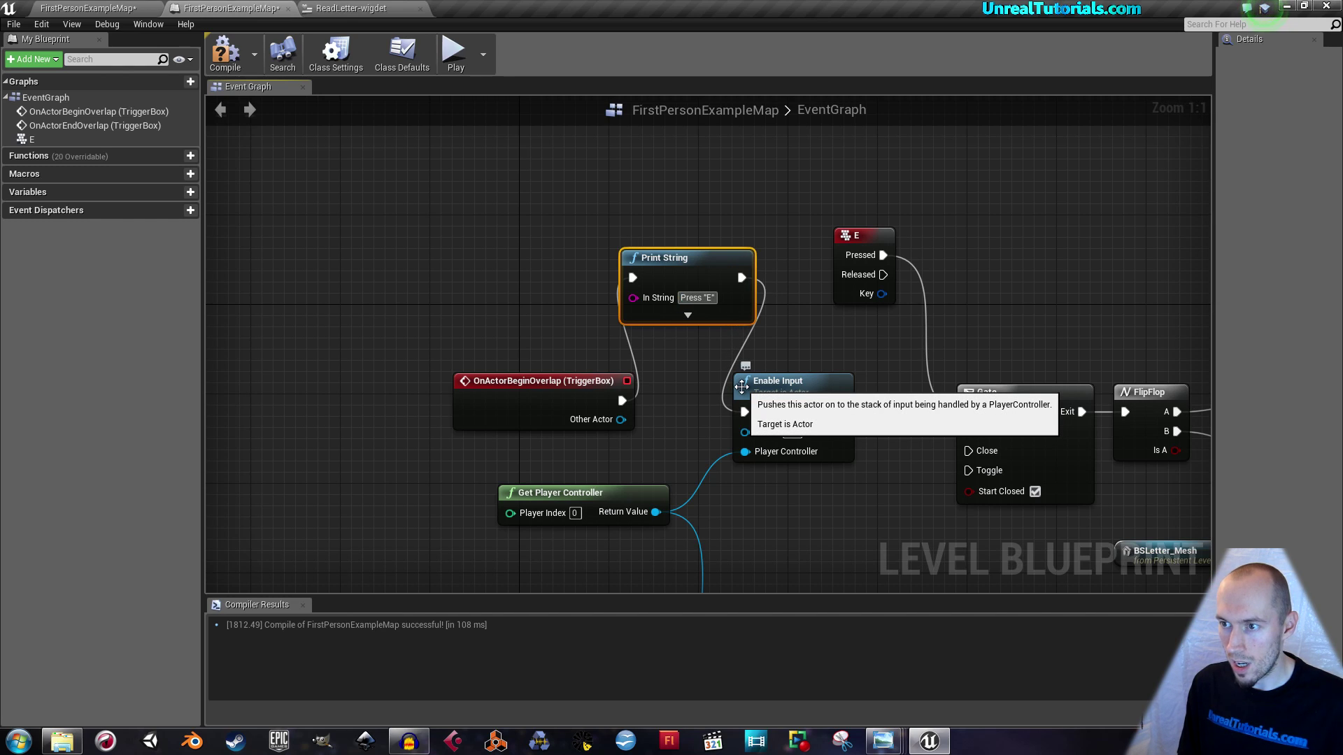
text(ad letter)
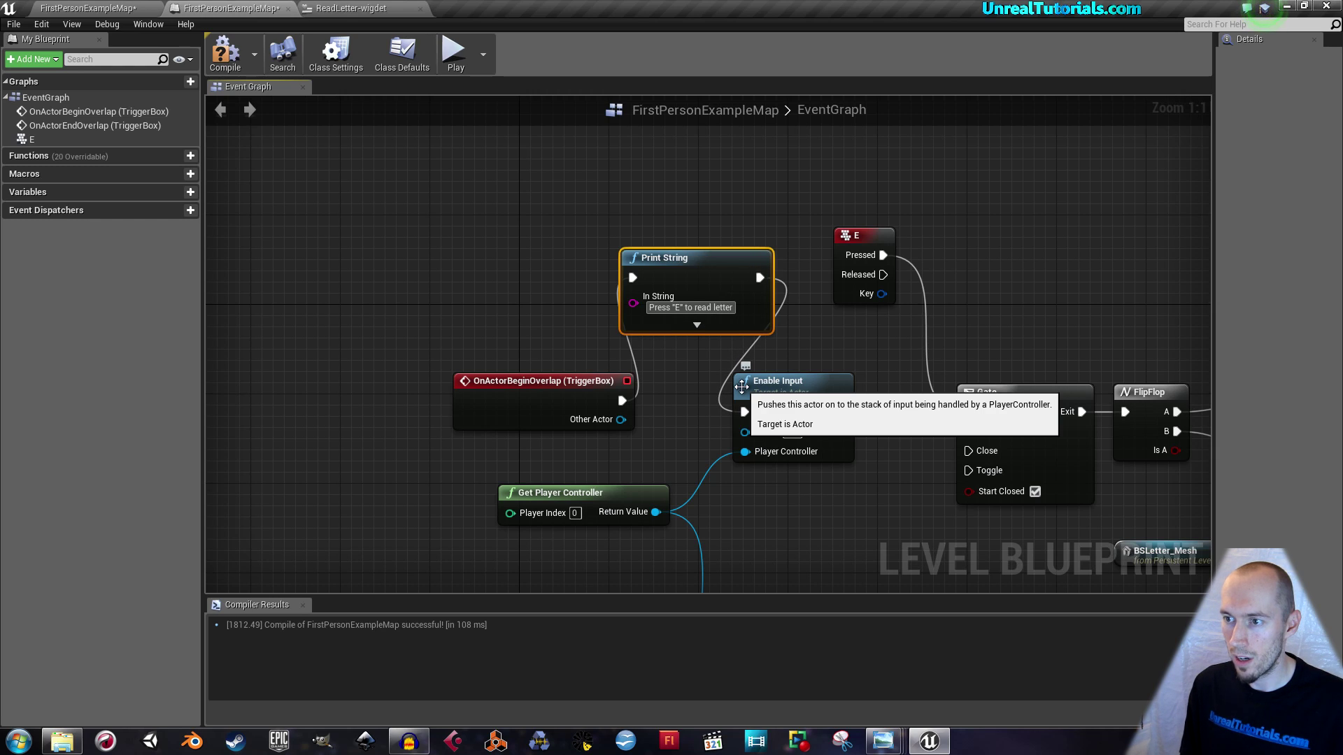
drag(700, 261, 679, 238)
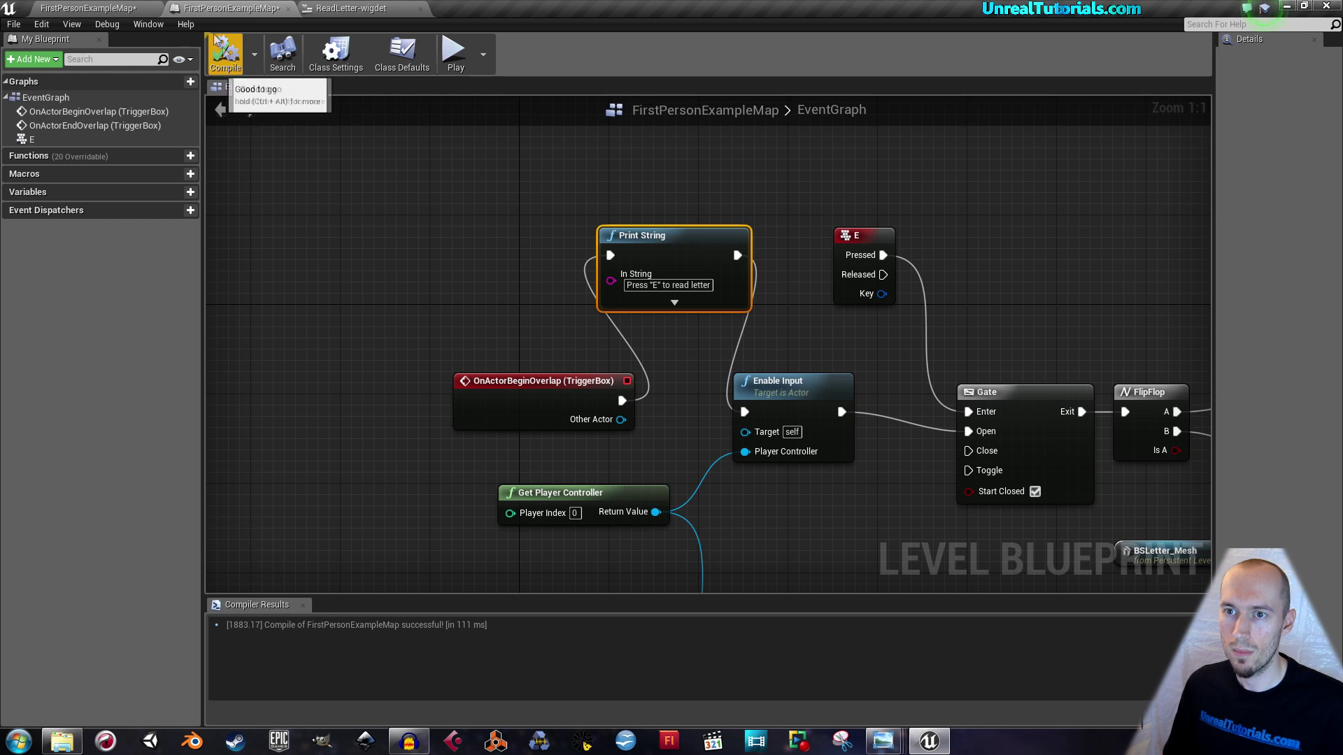
- Play the level and walk into the trigger area to test the on-screen prompt and opening the letter with E
click(86, 8)
click(769, 52)
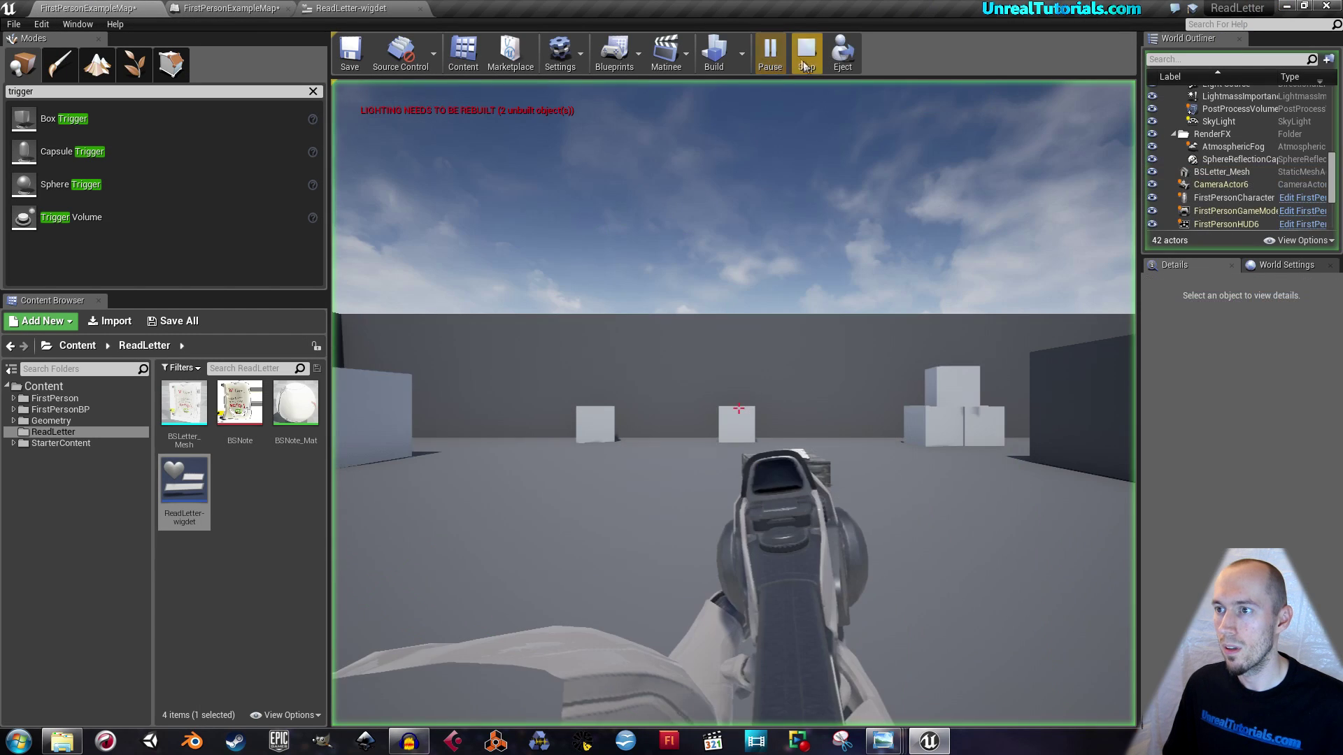
click(738, 408)
key(w)
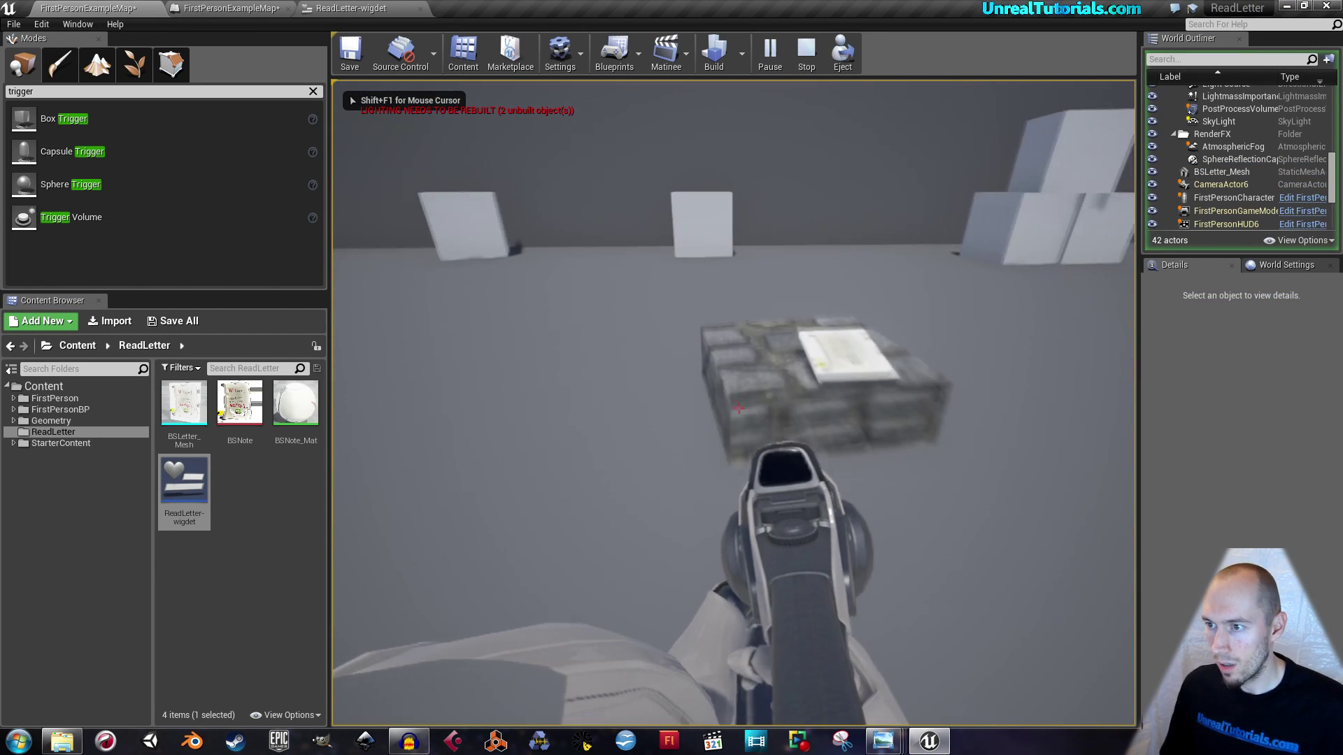
key(s)
key(w)
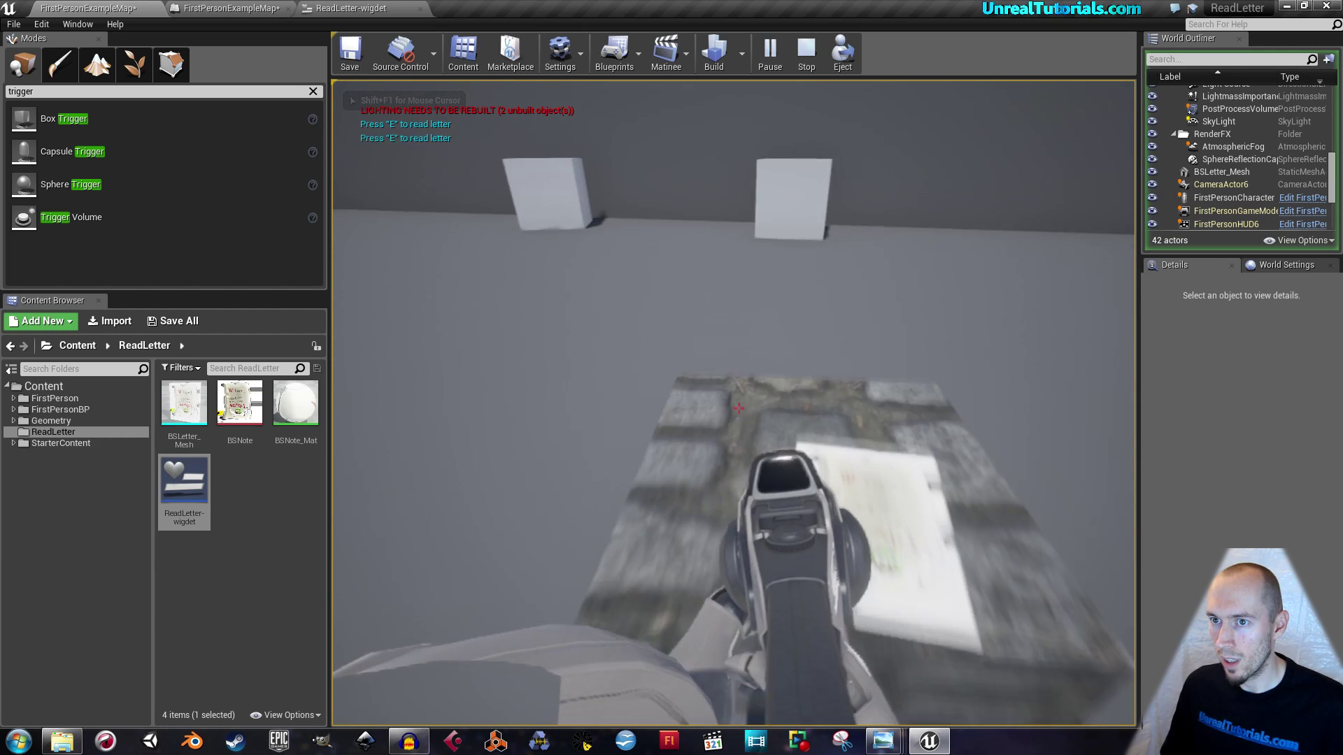
key(e)
key(e)
key(e)
key(e)
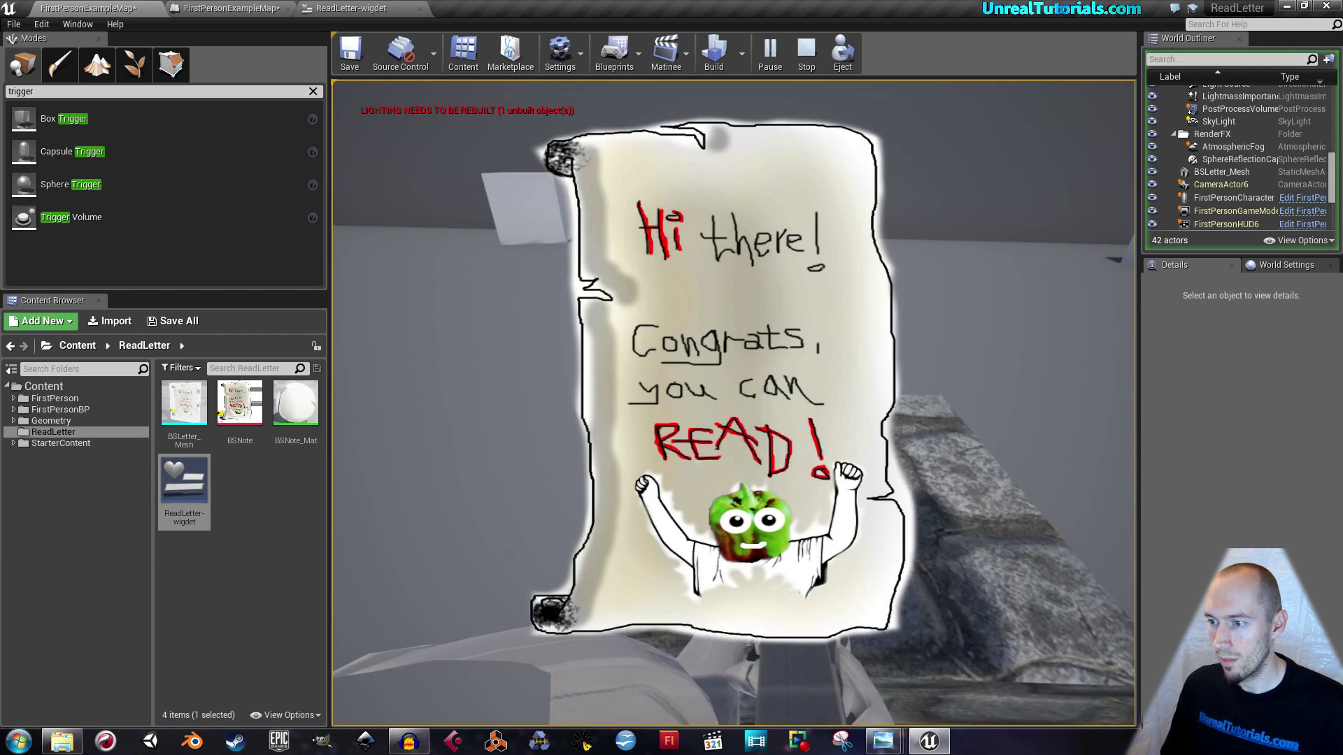
- Walk away from and back to the letter while repeatedly toggling it with E, and stop playing
key(w)
key(e)
key(e)
key(s)
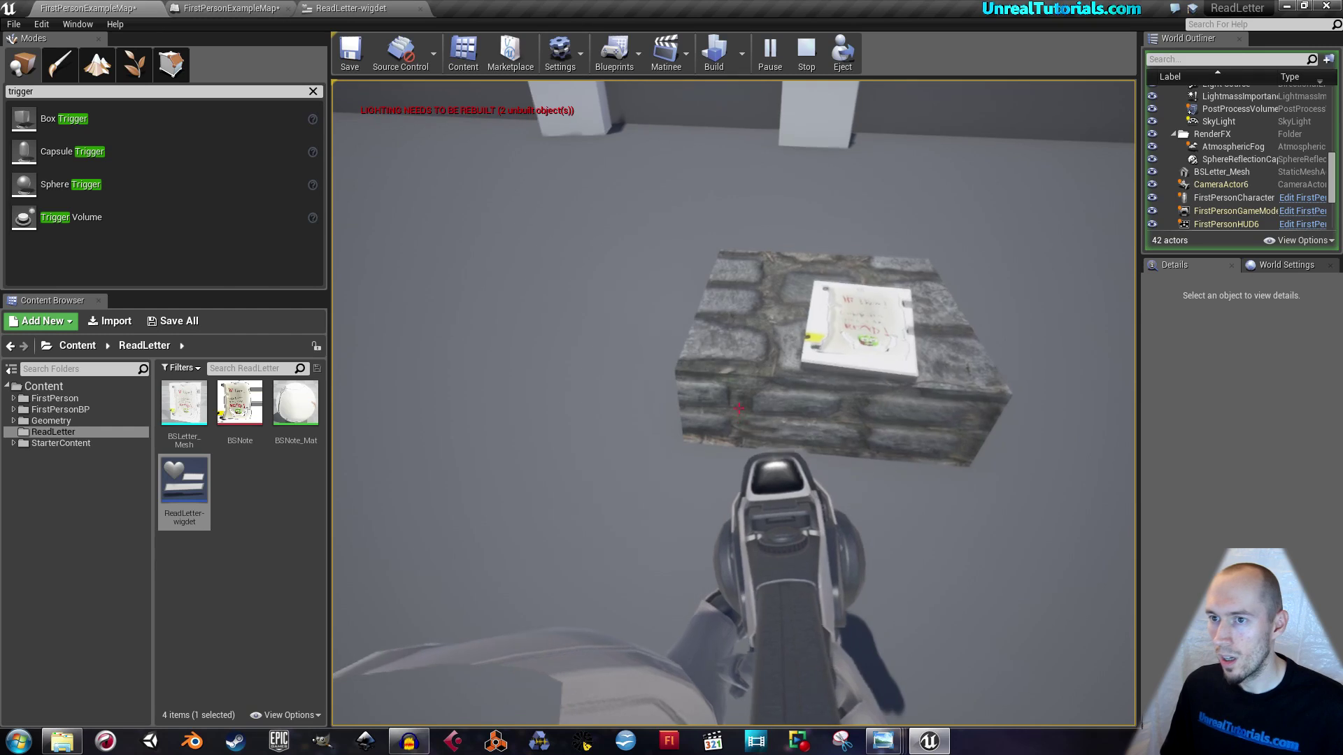
key(w)
key(e)
key(e)
key(e)
key(e)
key(e)
key(e)
key(e)
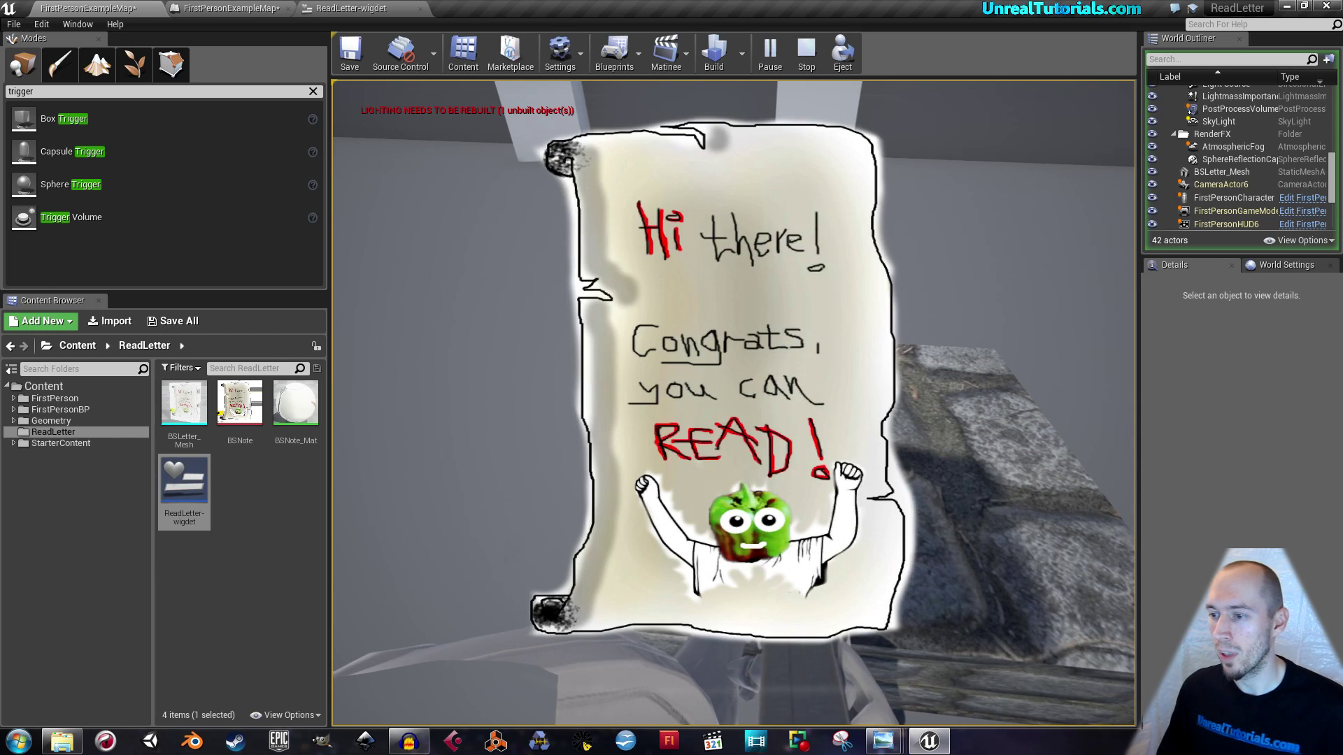
key(e)
key(e)
key(e)
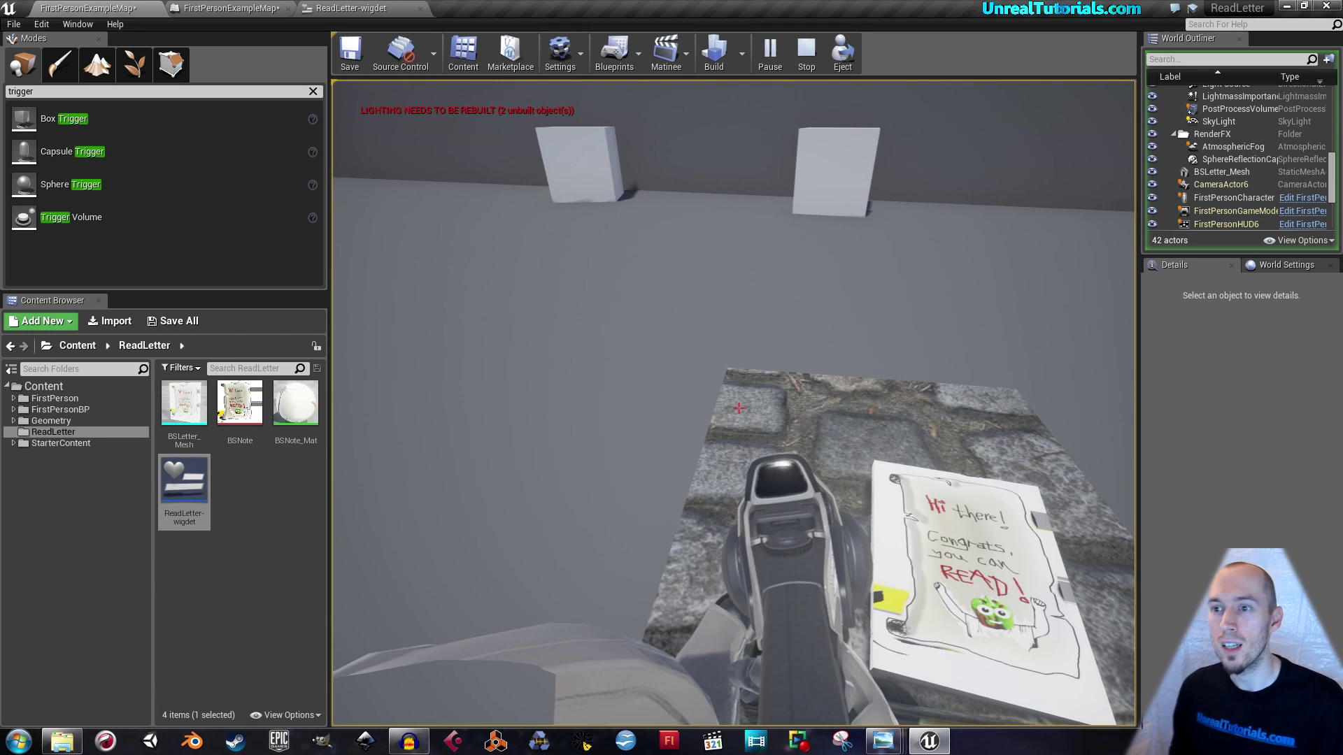
key(e)
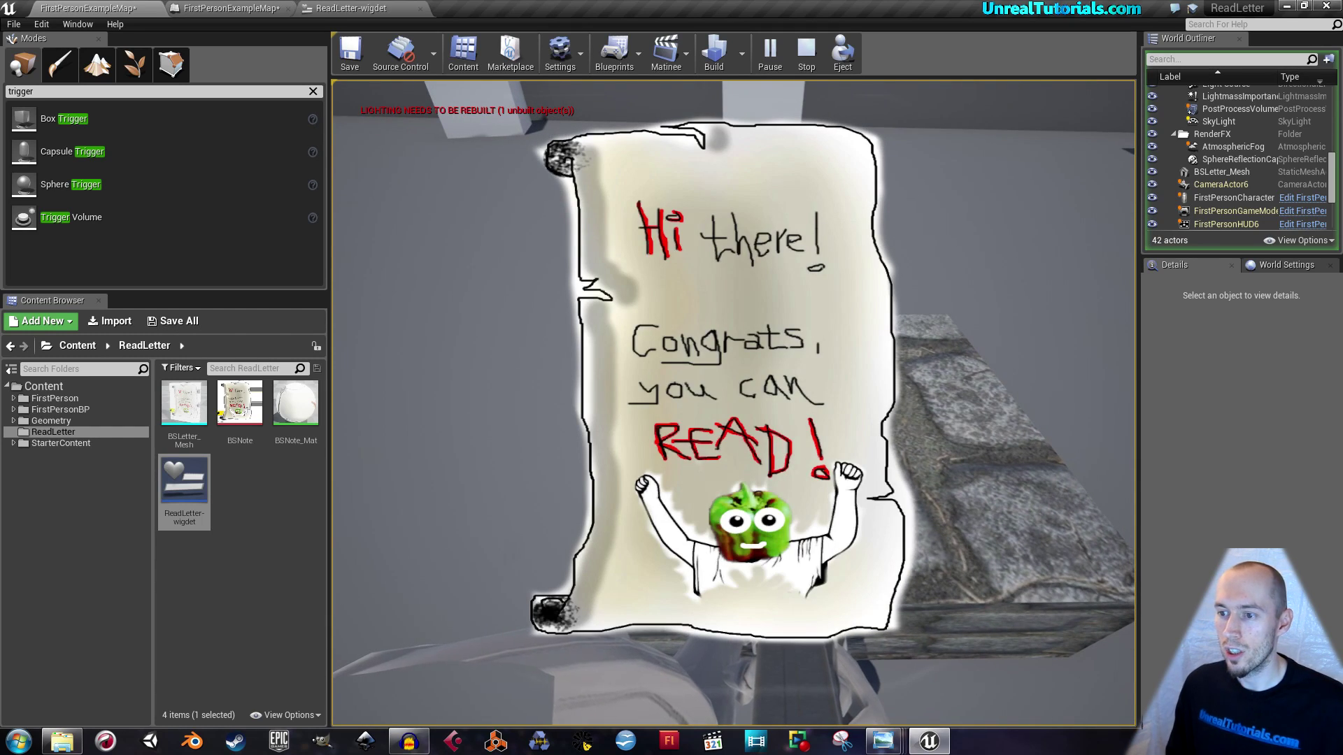
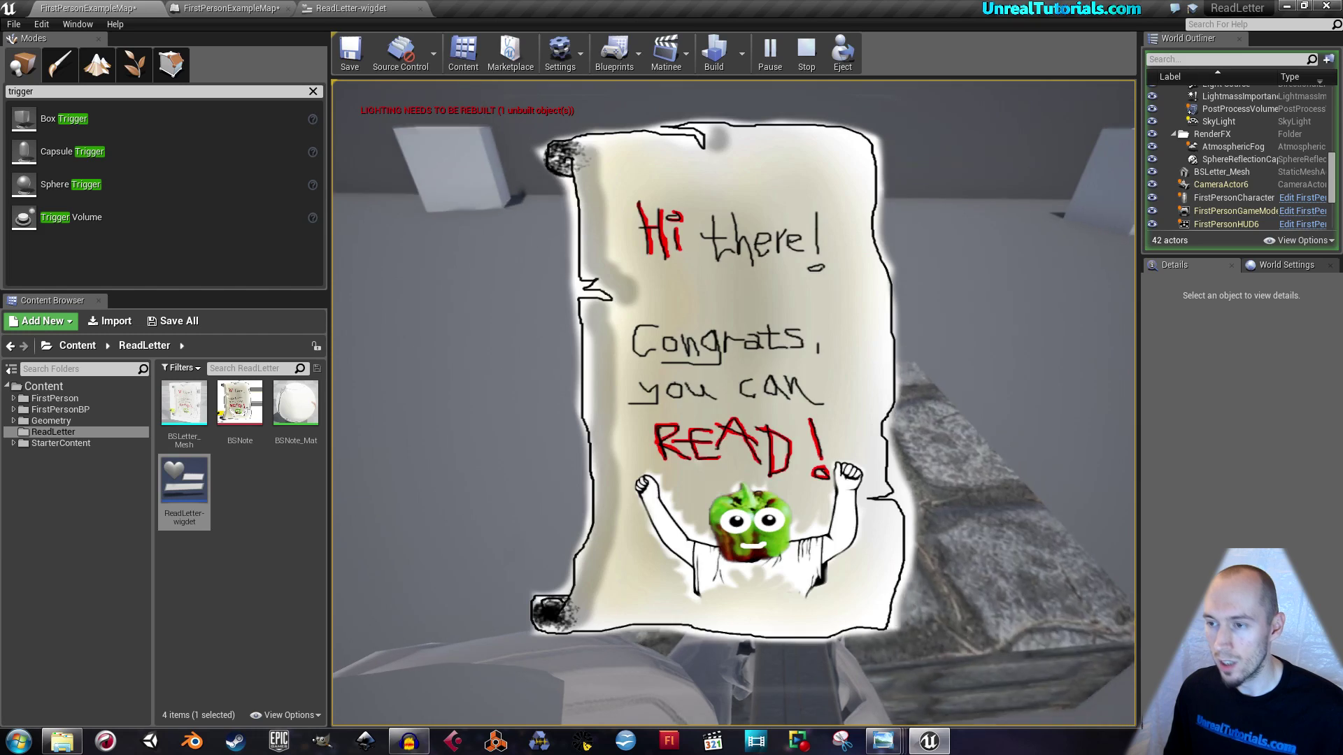
key(e)
key(Escape)
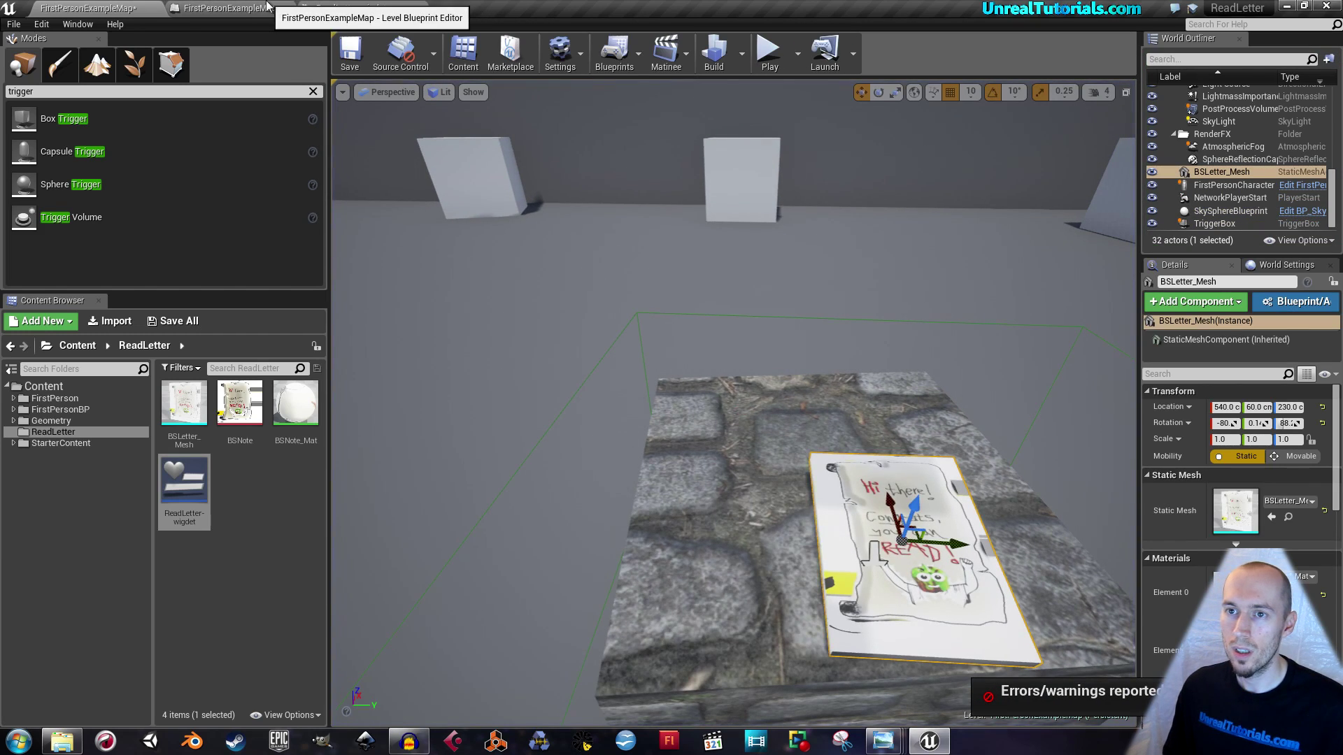
- Move the Print String node slightly higher in the level blueprint and review the graph through to the Create Widget and Add to Viewport nodes
click(197, 7)
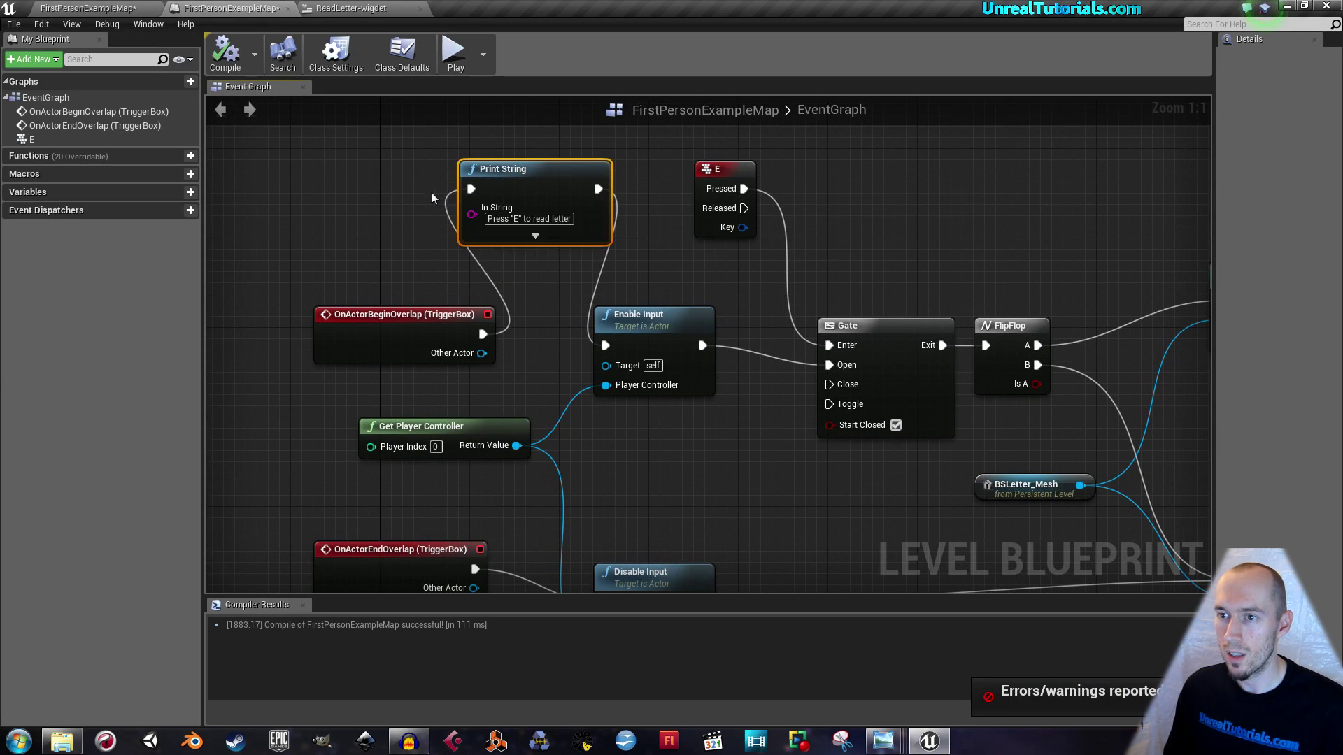
right_drag(437, 198, 491, 258)
drag(533, 237, 511, 203)
right_drag(899, 371, 139, 255)
right_drag(798, 396, 724, 351)
drag(701, 180, 1025, 396)
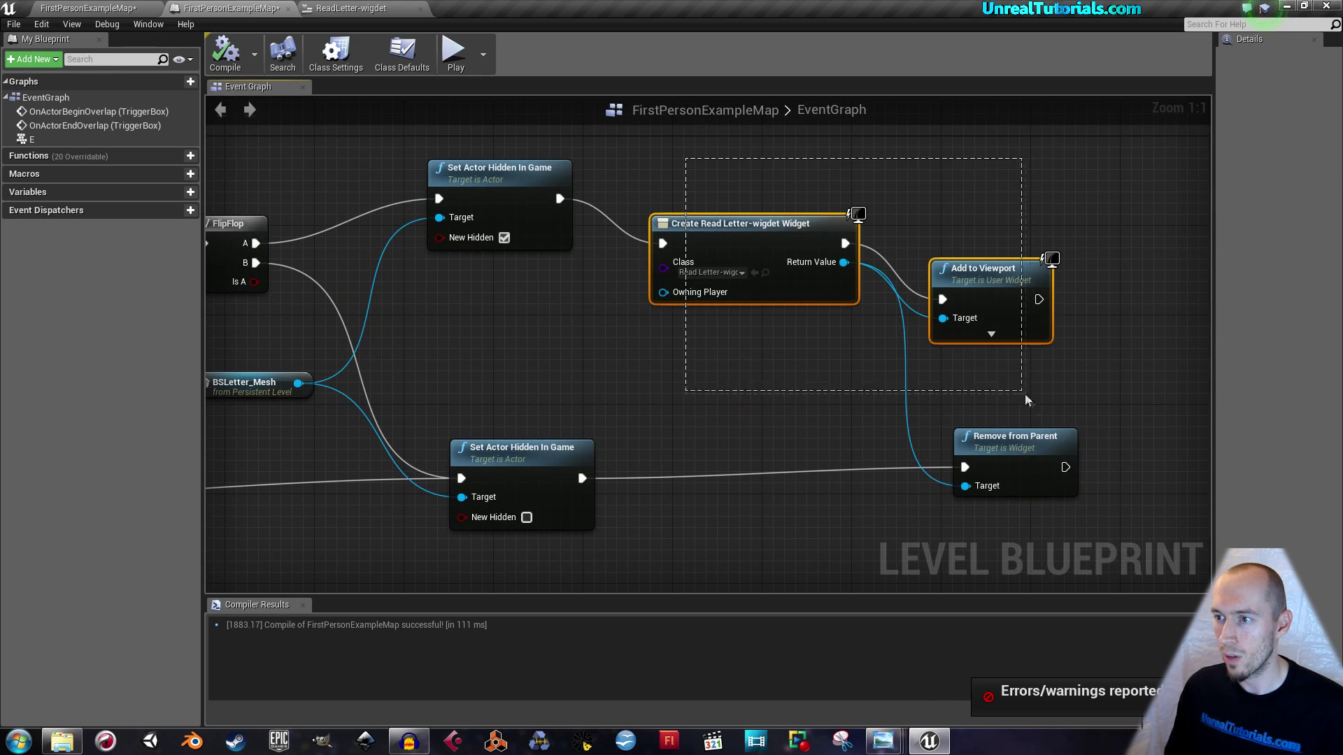
click(735, 228)
right_drag(598, 275, 1138, 405)
right_drag(286, 286, 533, 354)
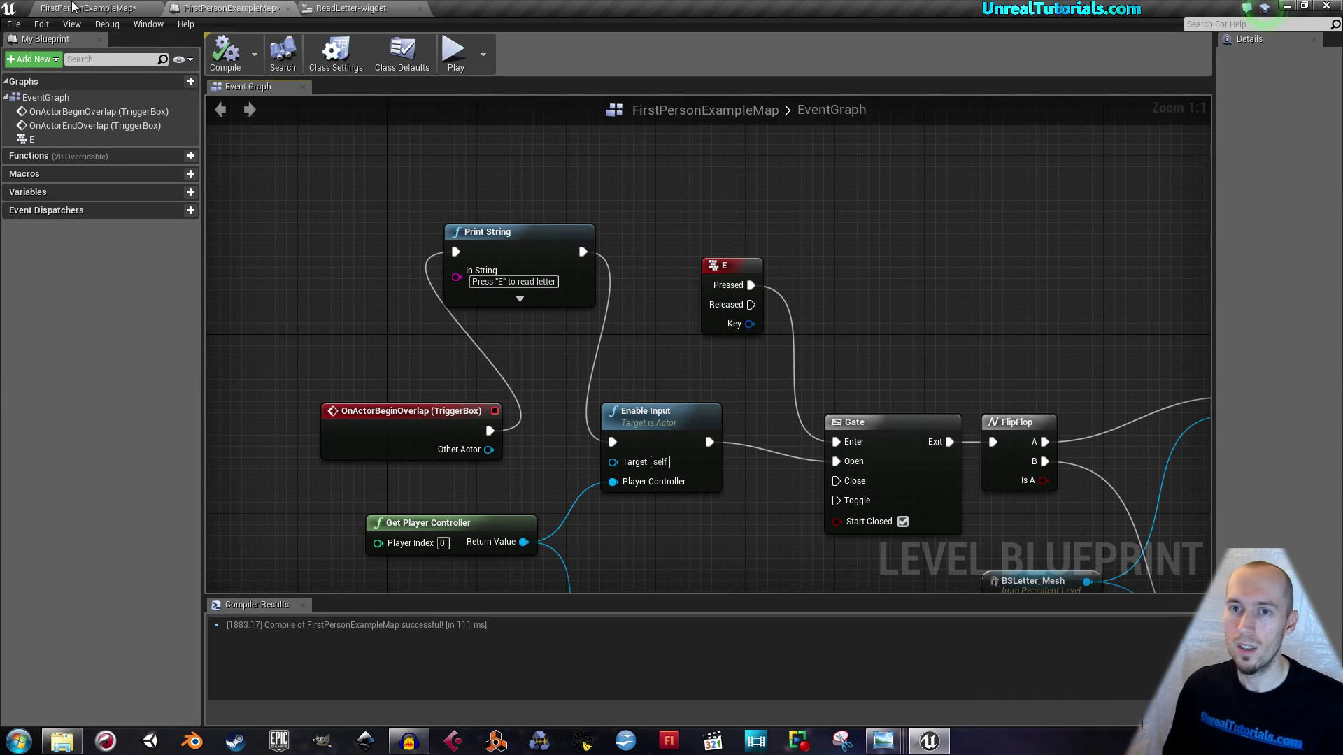
- Play the level once more from the map editor, approach the letter, toggle reading it with E and stop playing
click(53, 10)
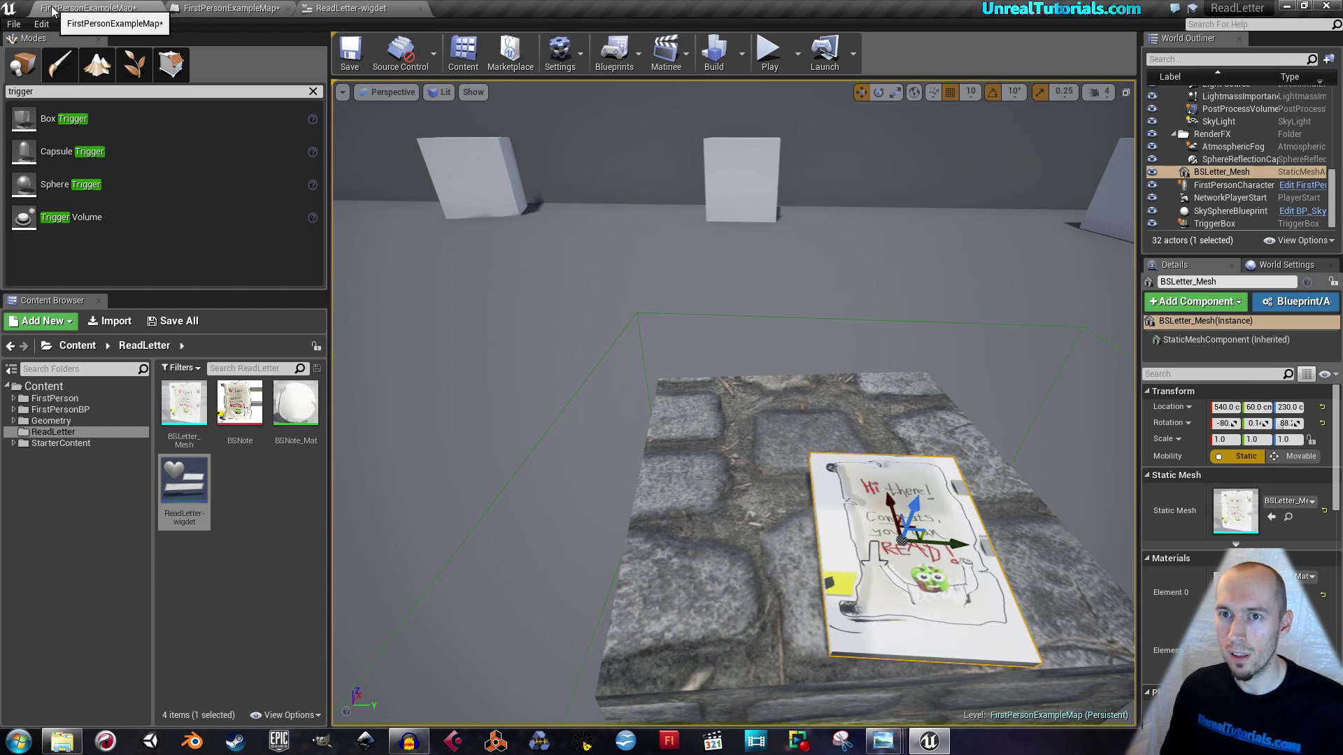
right_drag(714, 395, 675, 401)
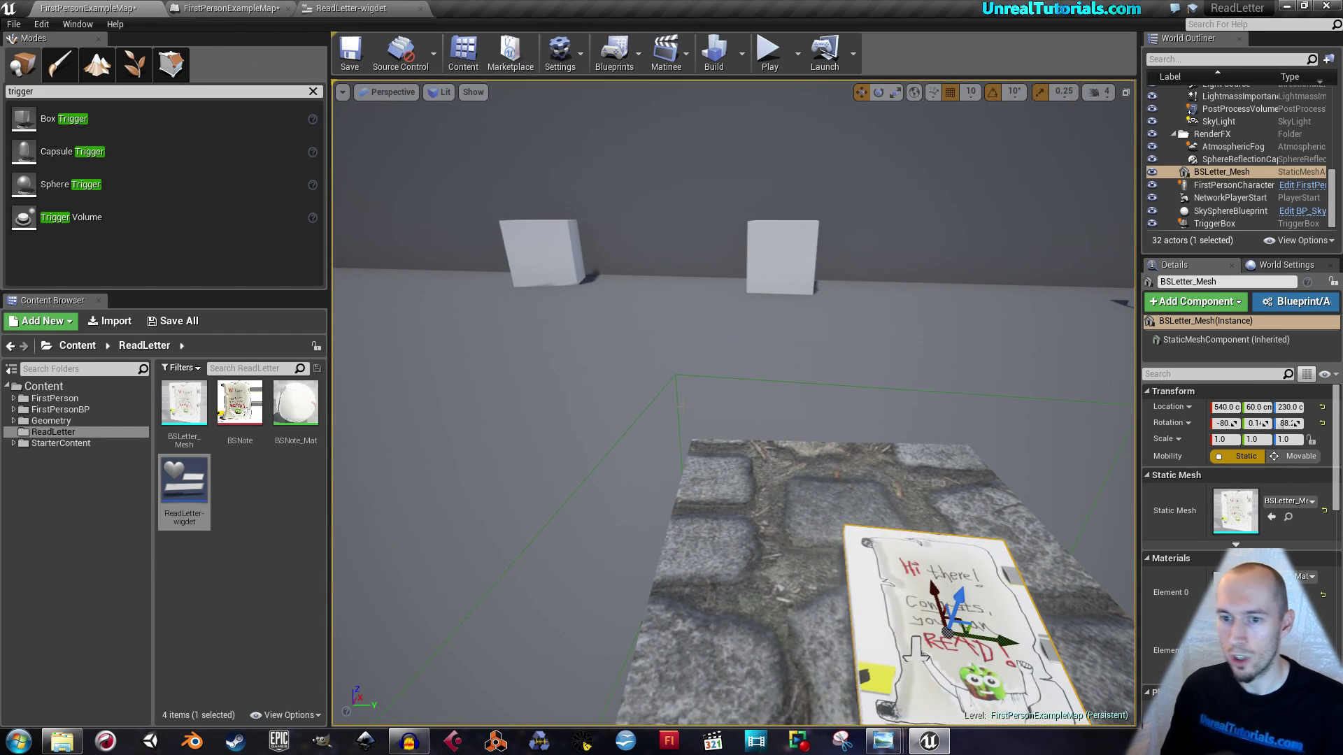
click(769, 54)
key(w)
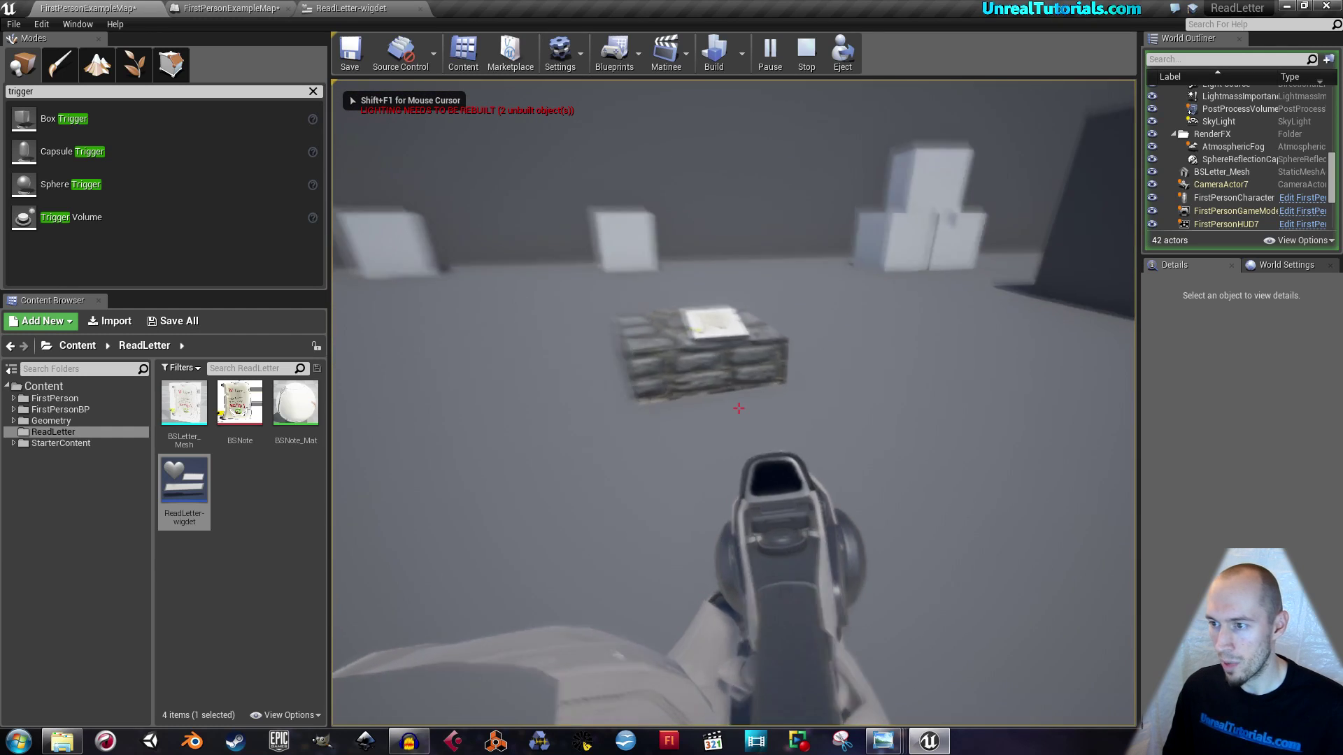
key(e)
key(e)
key(e)
key(e)
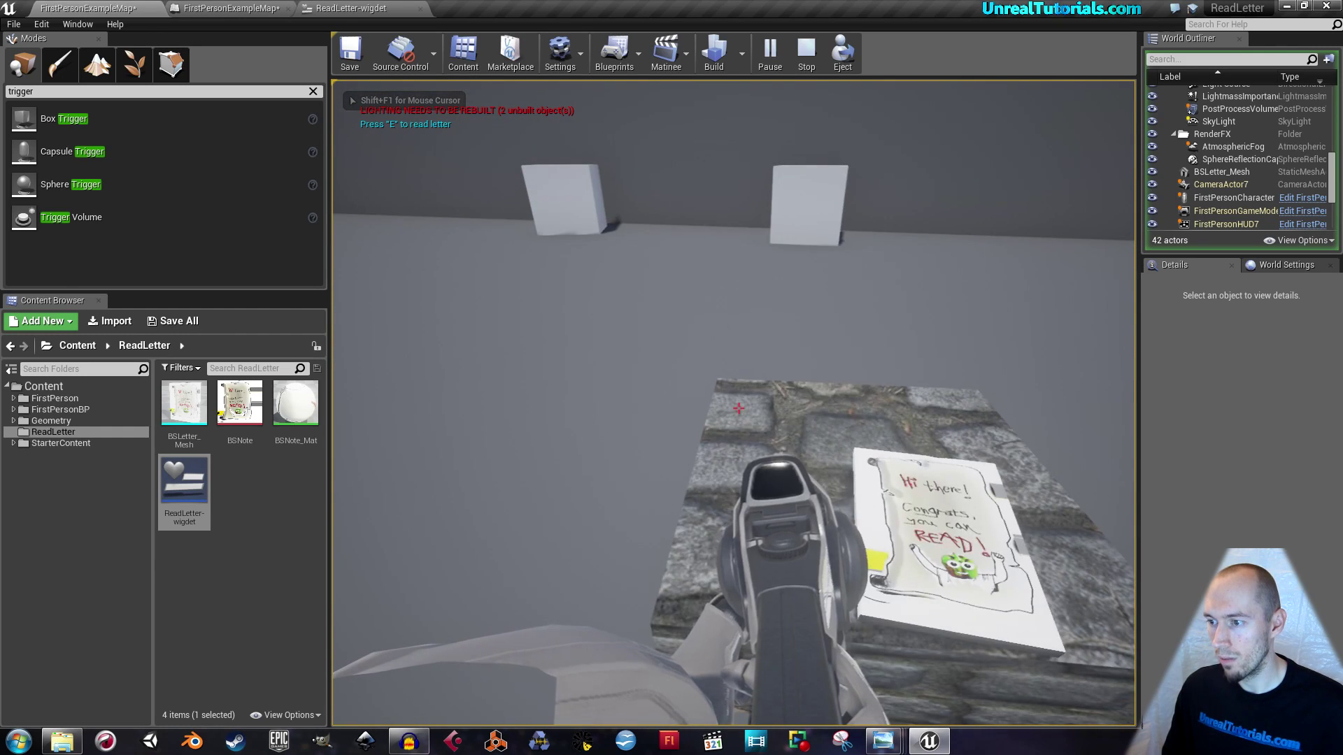
key(e)
key(e)
key(e)
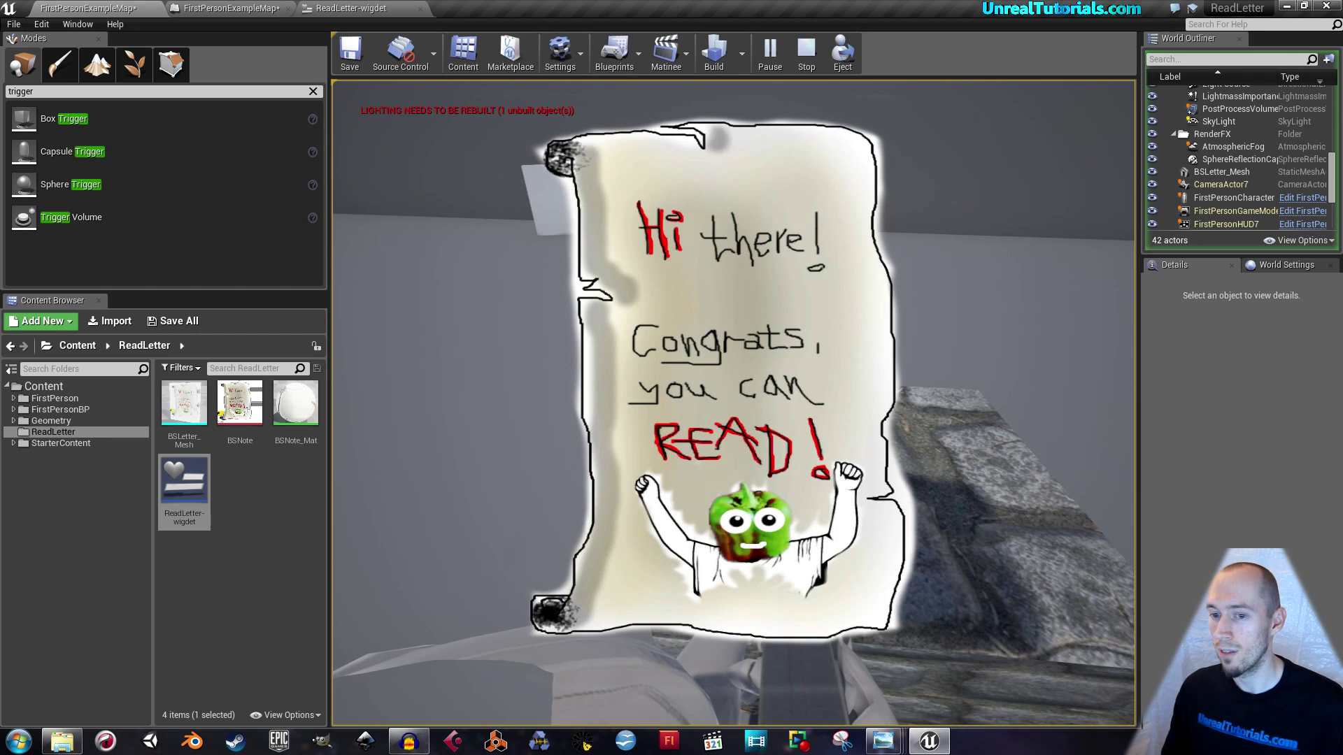
key(Escape)
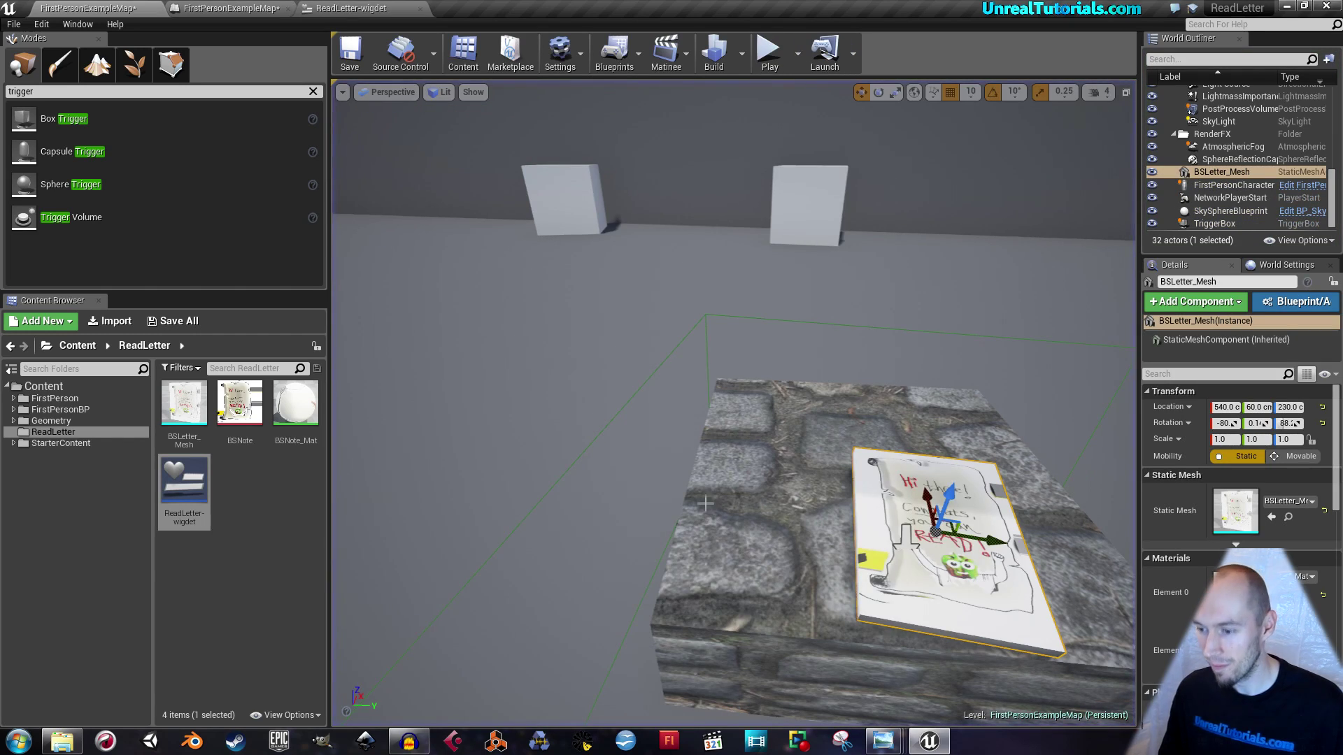